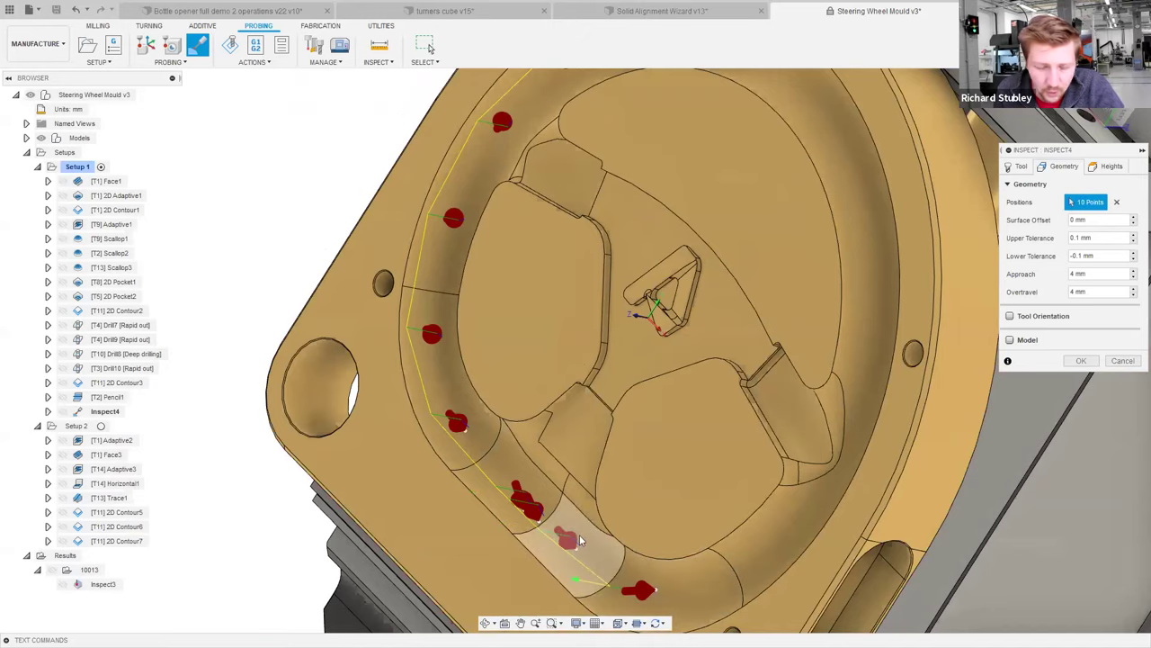
Remove the crowded inspection point on the lower rim groove and add two points where the right spoke meets the rim.
scroll(533, 532, "up", 2)
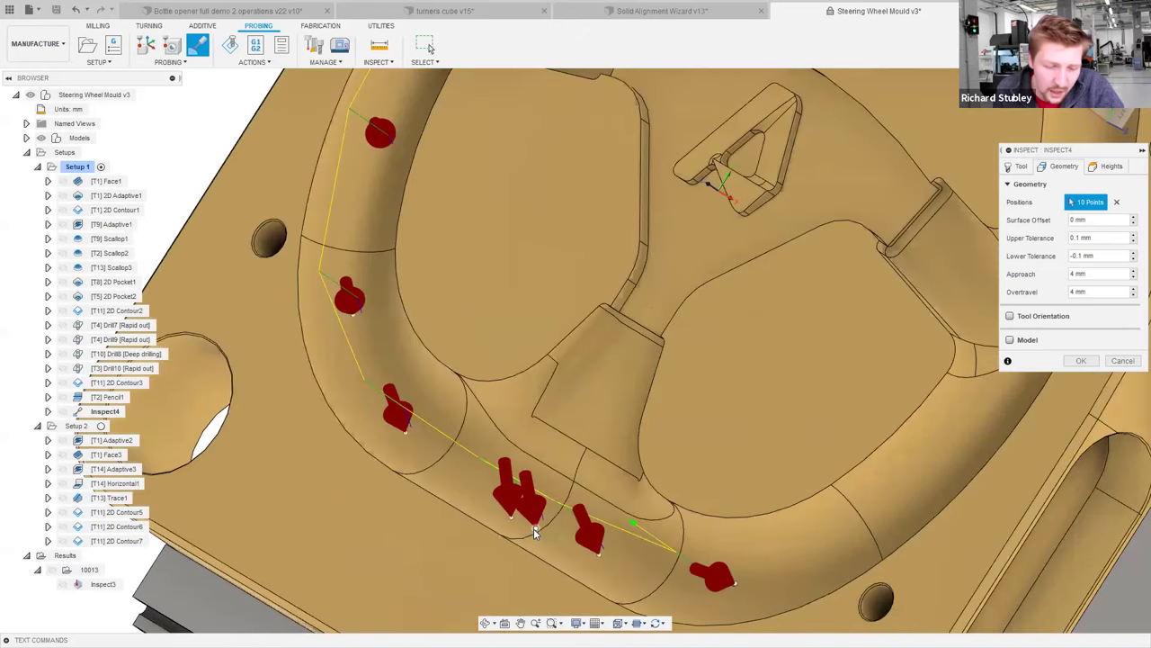
left_click(533, 531)
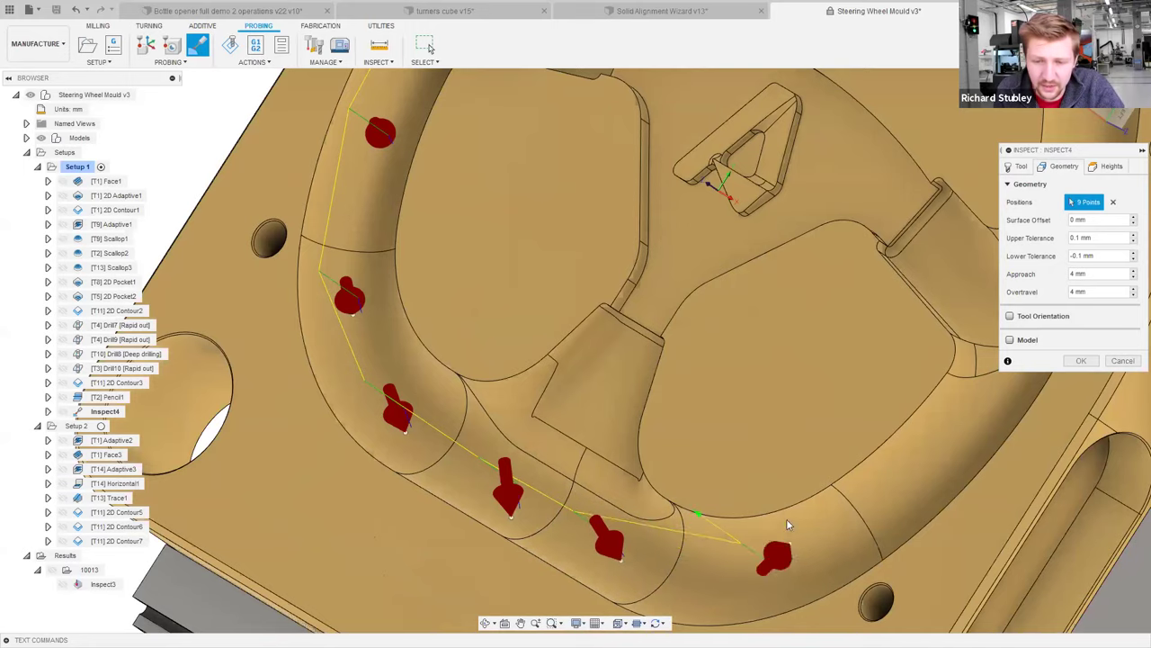
middle_click_drag(855, 394, 821, 402, "shift")
left_click(821, 400)
left_click(831, 311)
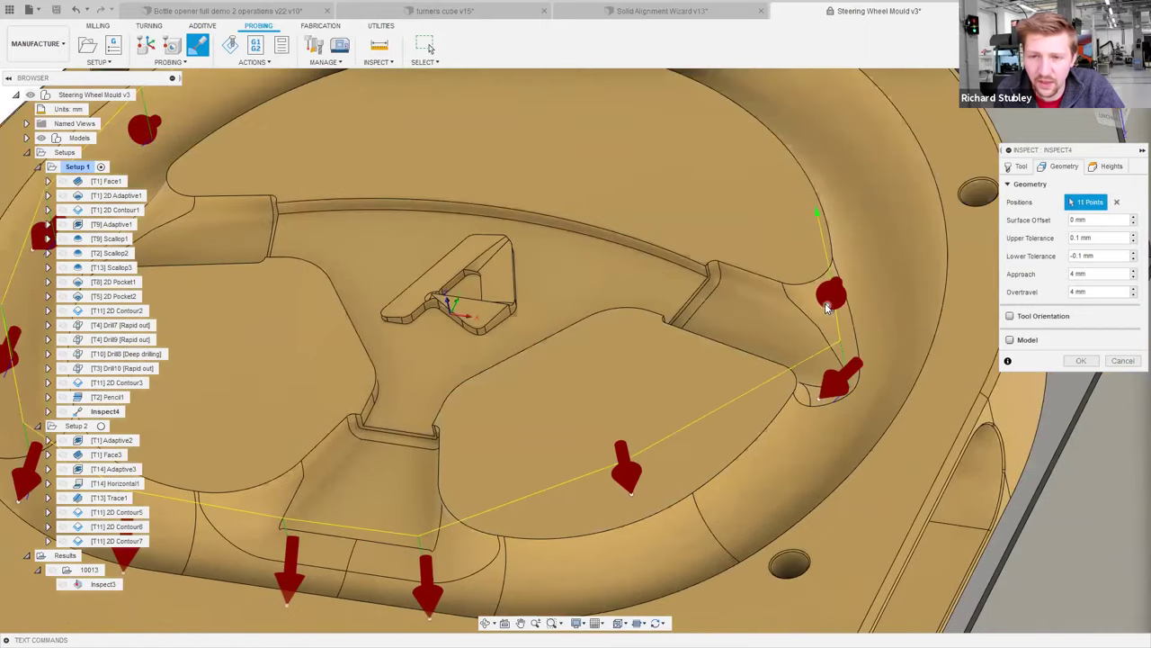
Add three inspection points on the triangular logo at the centre of the steering wheel mould.
left_click(501, 270)
left_click(456, 257)
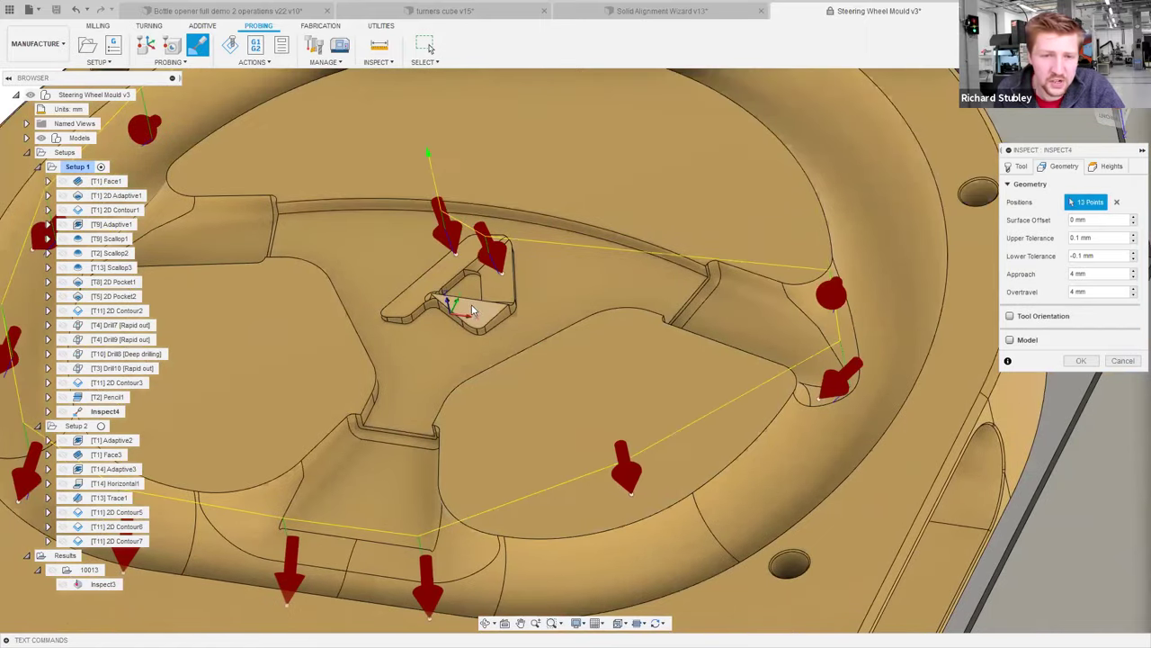
left_click(475, 315)
middle_click_drag(536, 283, 621, 279, "shift")
scroll(608, 284, "down", 5)
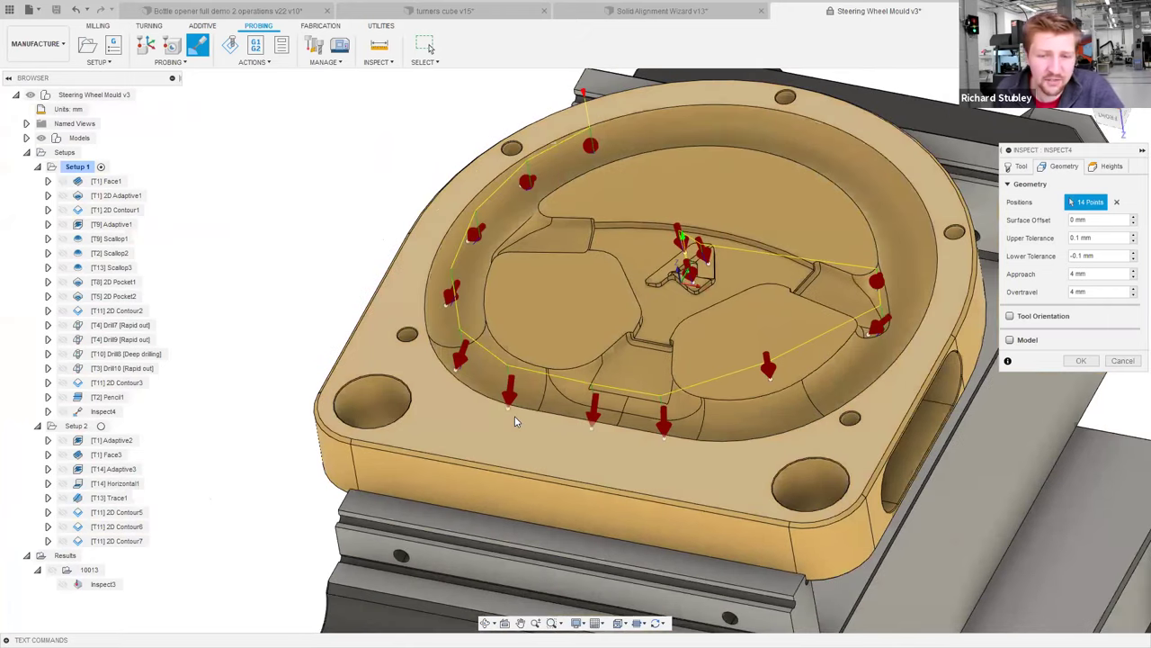
middle_click_drag(501, 343, 530, 343, "shift")
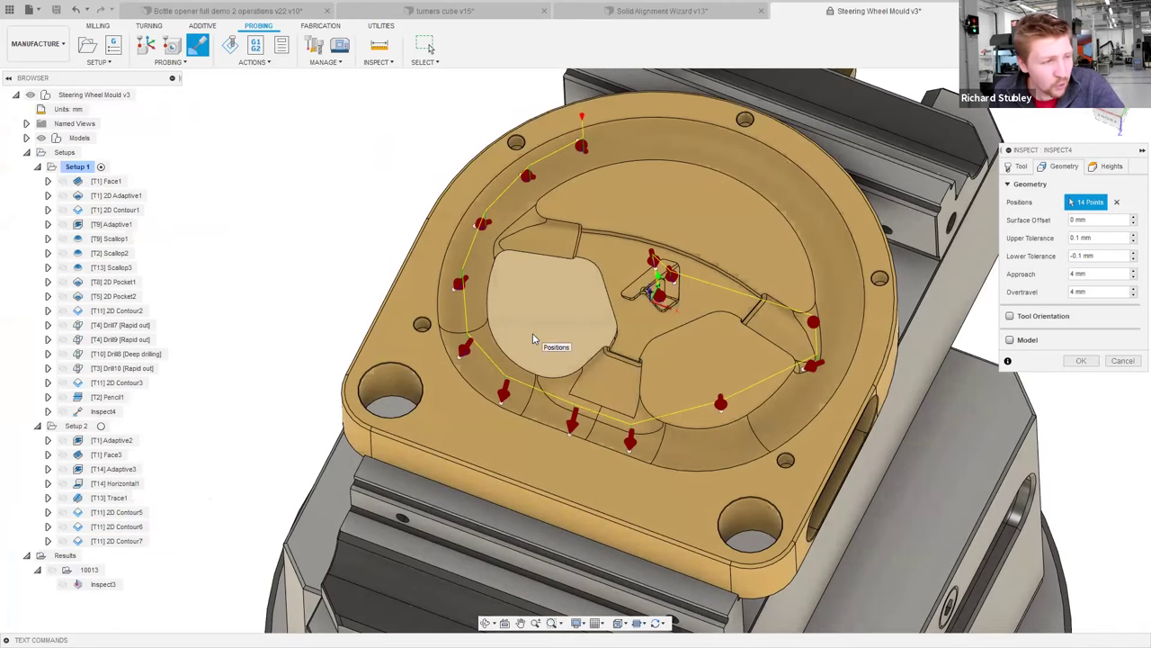
middle_click_drag(604, 297, 660, 312, "shift")
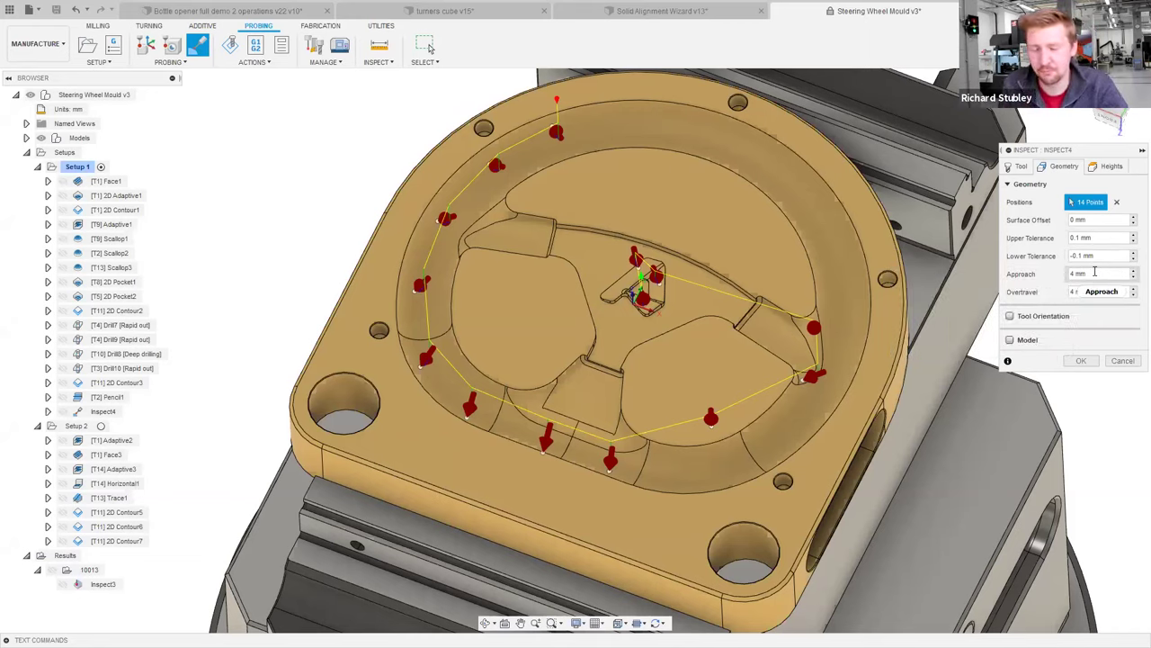
Raise the inspection's retract height to 24 mm above the model top.
mouse_move(1094, 271)
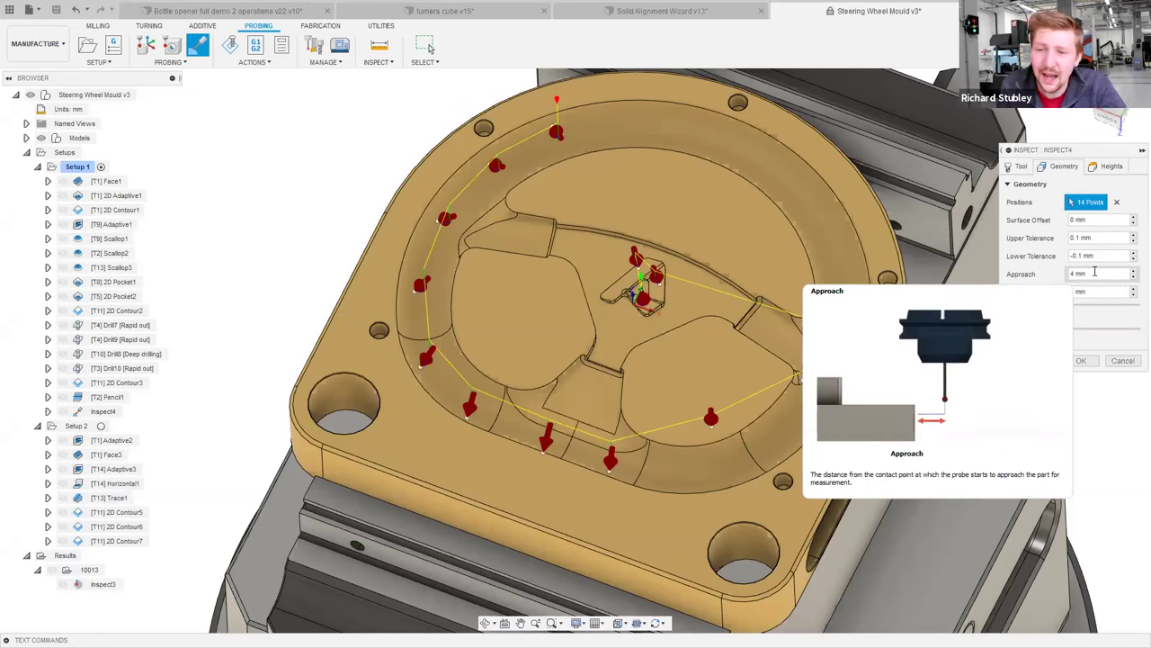
mouse_move(1094, 291)
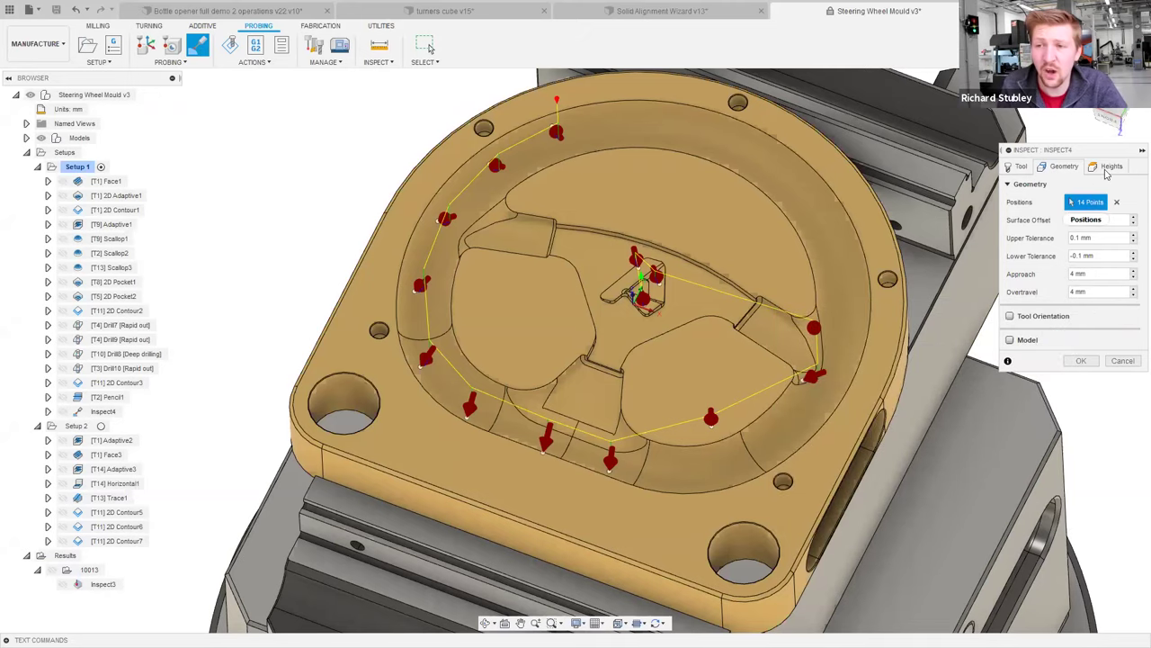
left_click(1112, 167)
middle_click_drag(751, 401, 534, 380, "shift")
scroll(476, 370, "up", 3)
left_click_drag(476, 373, 480, 323)
key("F5")
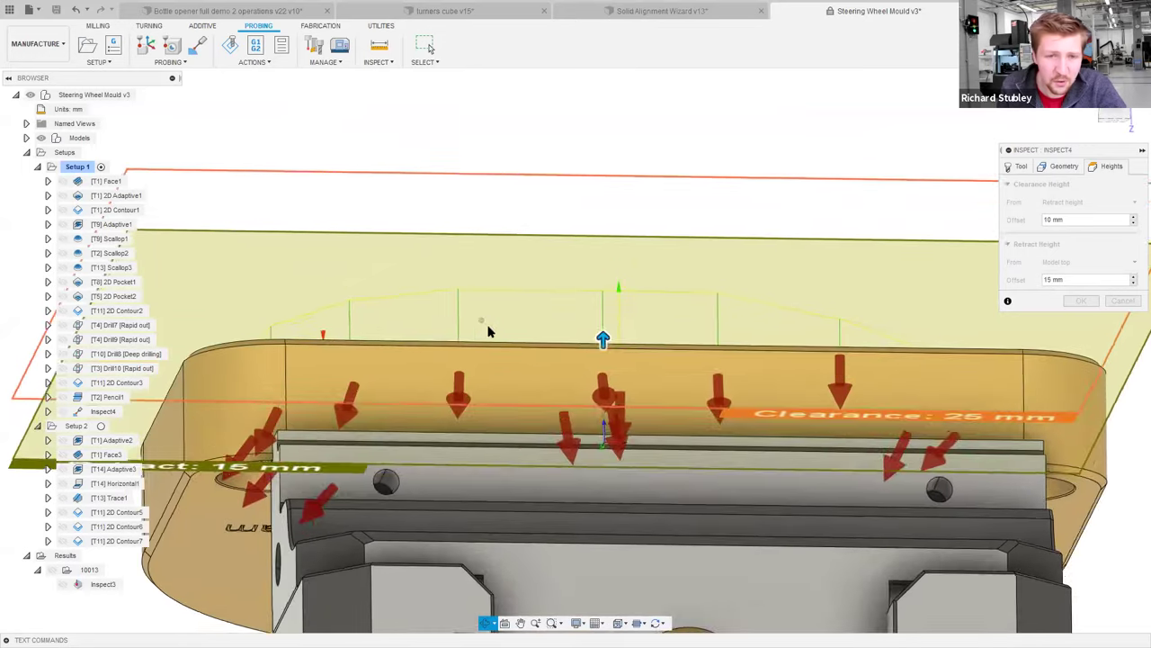
left_click_drag(490, 229, 490, 173)
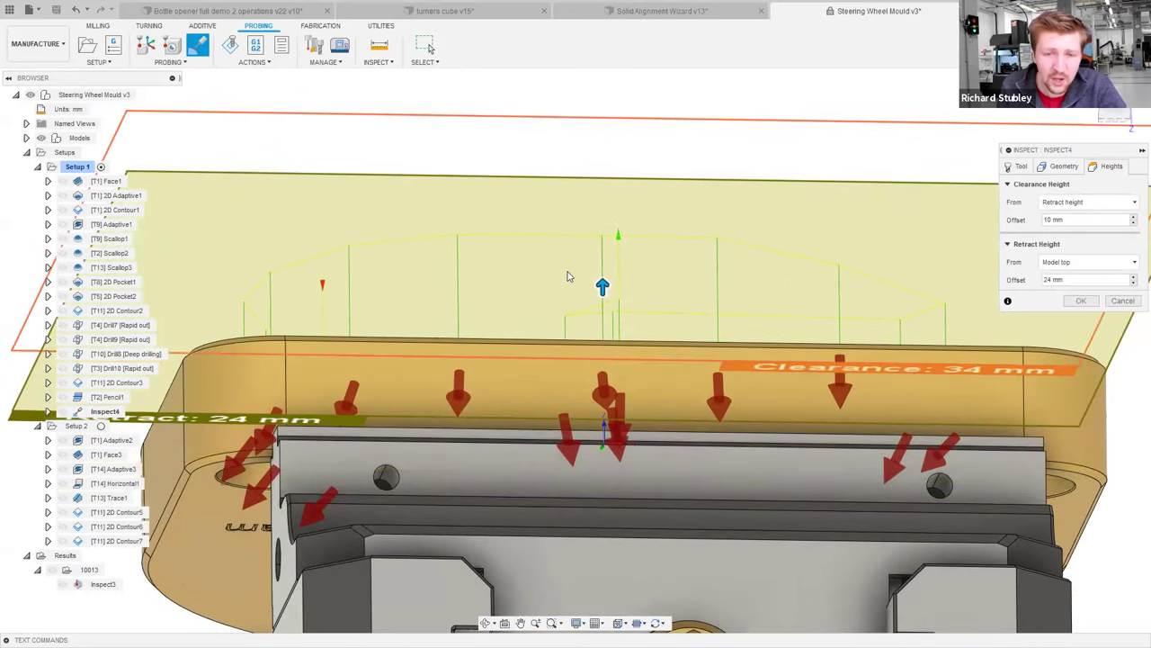
Lower the retract height to 5 mm above the model top and inspect the linking moves between the points from the side.
key("F6")
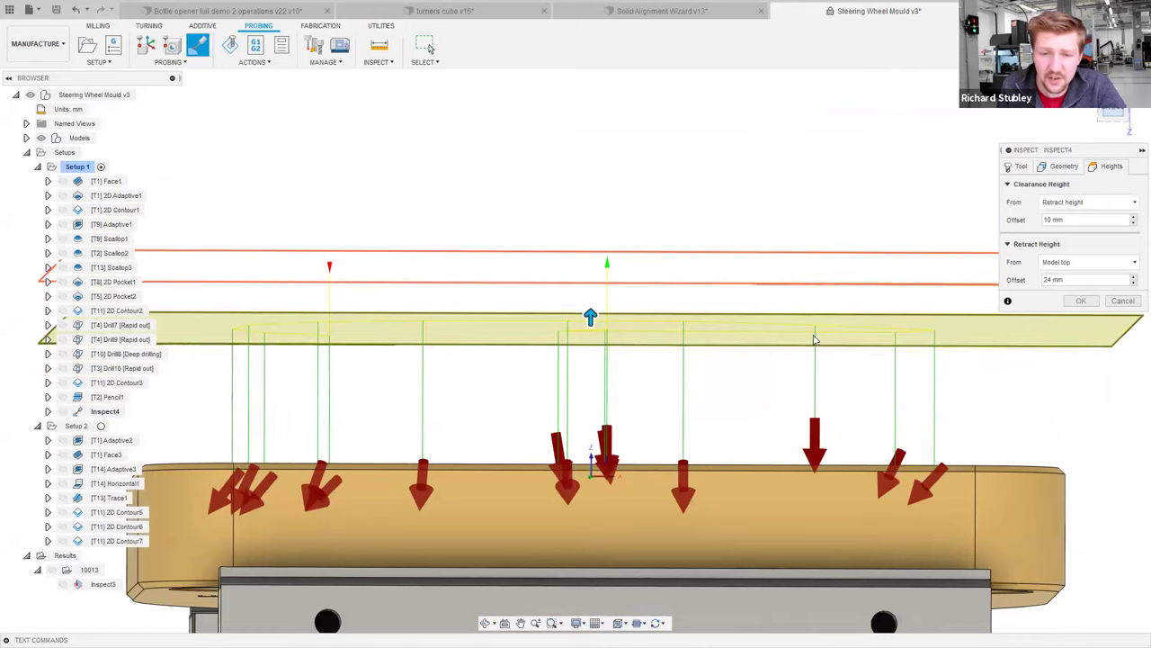
key("F6")
left_click_drag(674, 327, 671, 437)
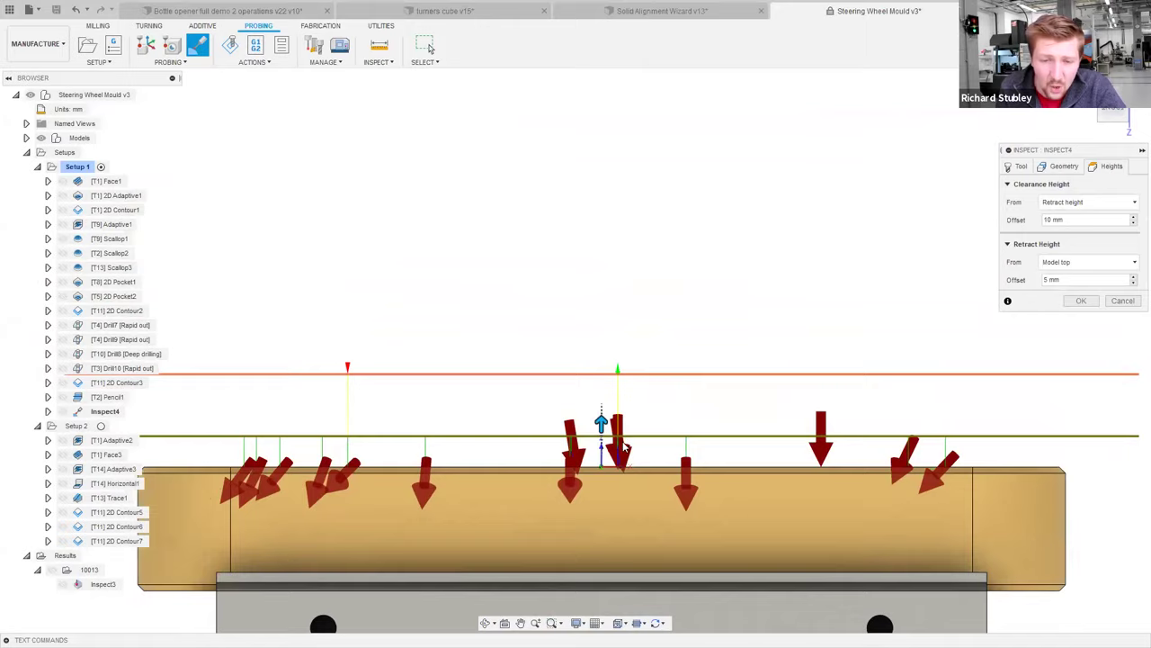
scroll(620, 449, "up", 3)
scroll(619, 457, "up", 3)
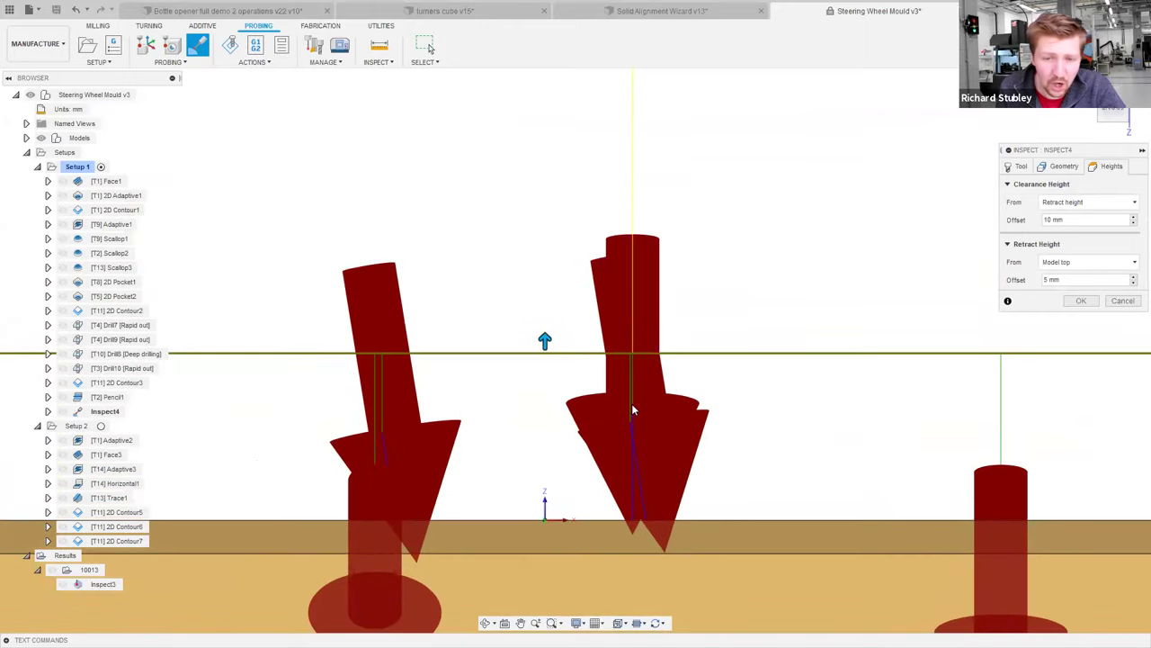
scroll(720, 457, "down", 3)
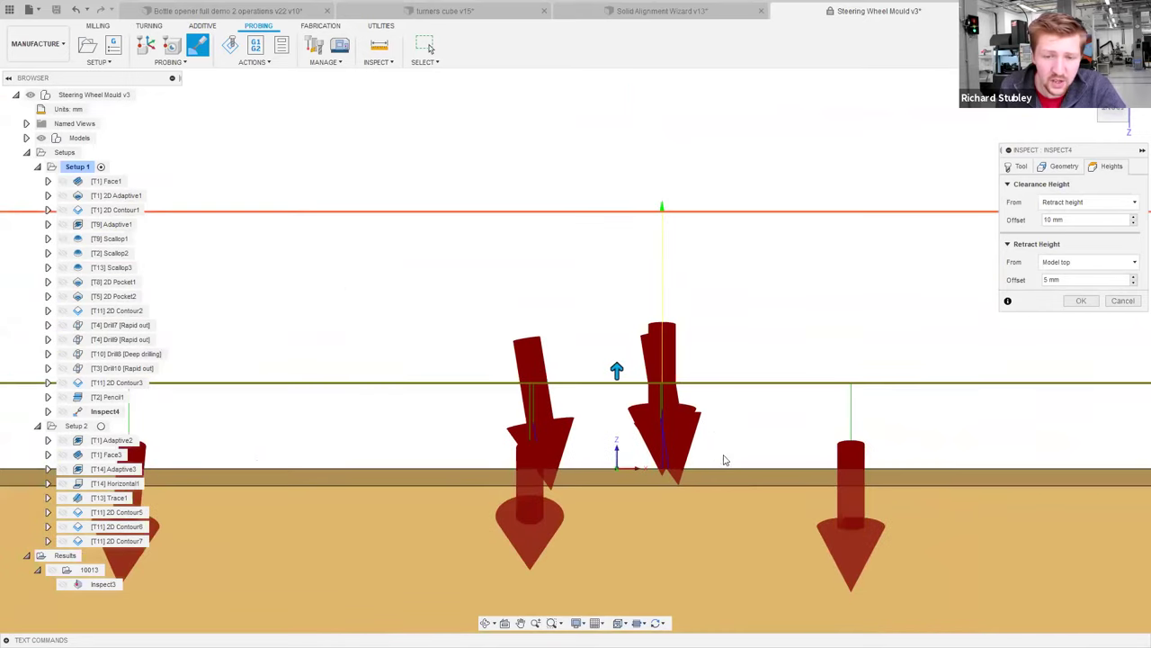
middle_click_drag(722, 462, 756, 390, "shift")
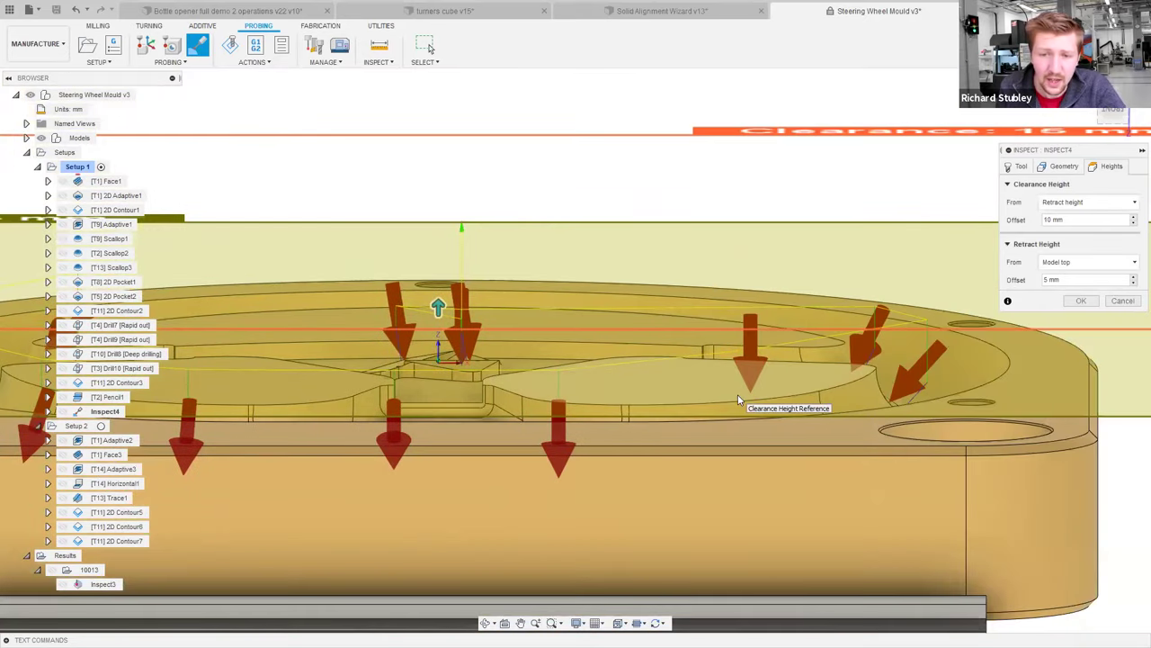
middle_click_drag(737, 386, 751, 342, "shift")
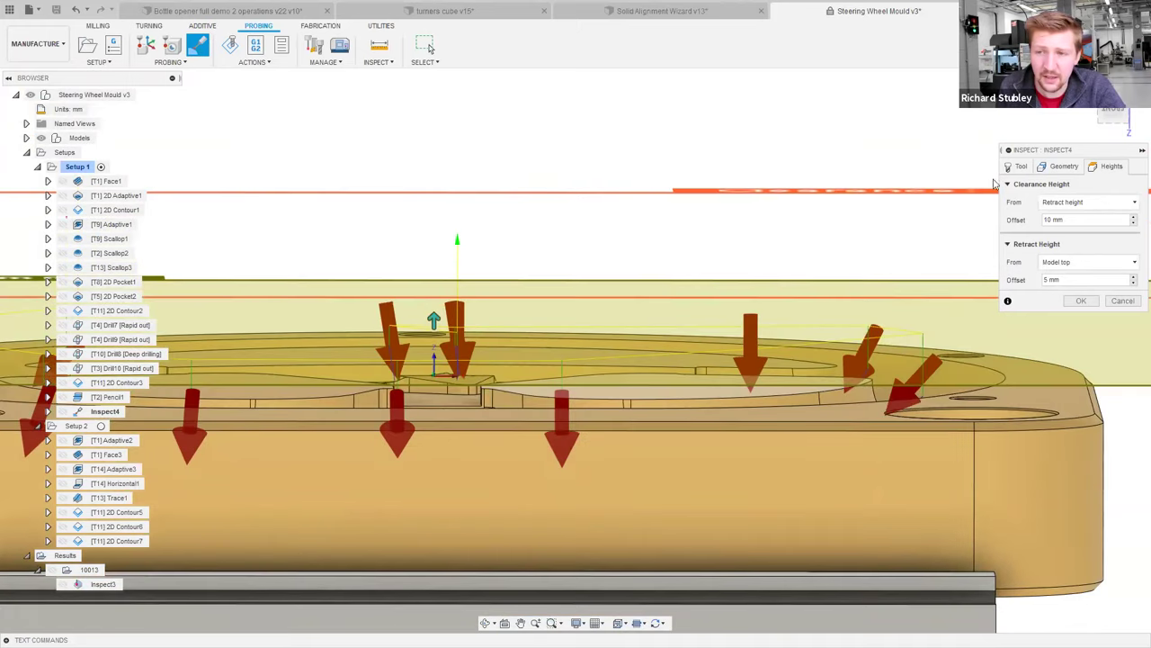
Check the approach distance against the heights and set the retract height offset to 6 mm above the model top.
left_click(1054, 169)
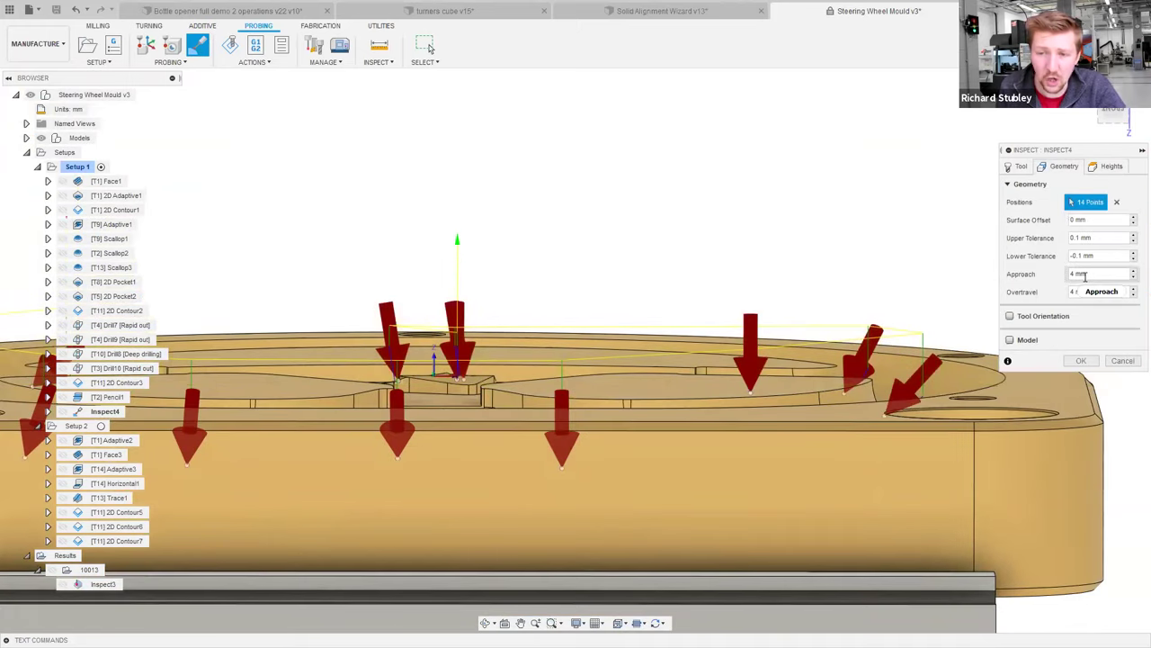
left_click(1110, 167)
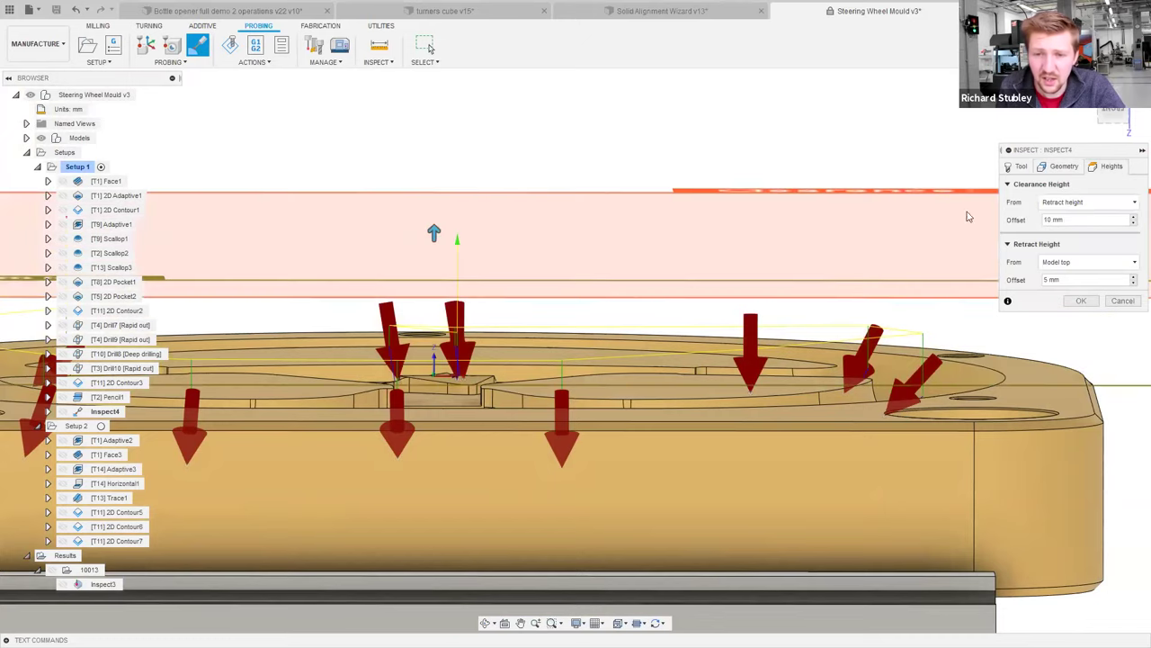
middle_click_drag(945, 226, 807, 367, "shift")
left_click_drag(805, 368, 801, 388)
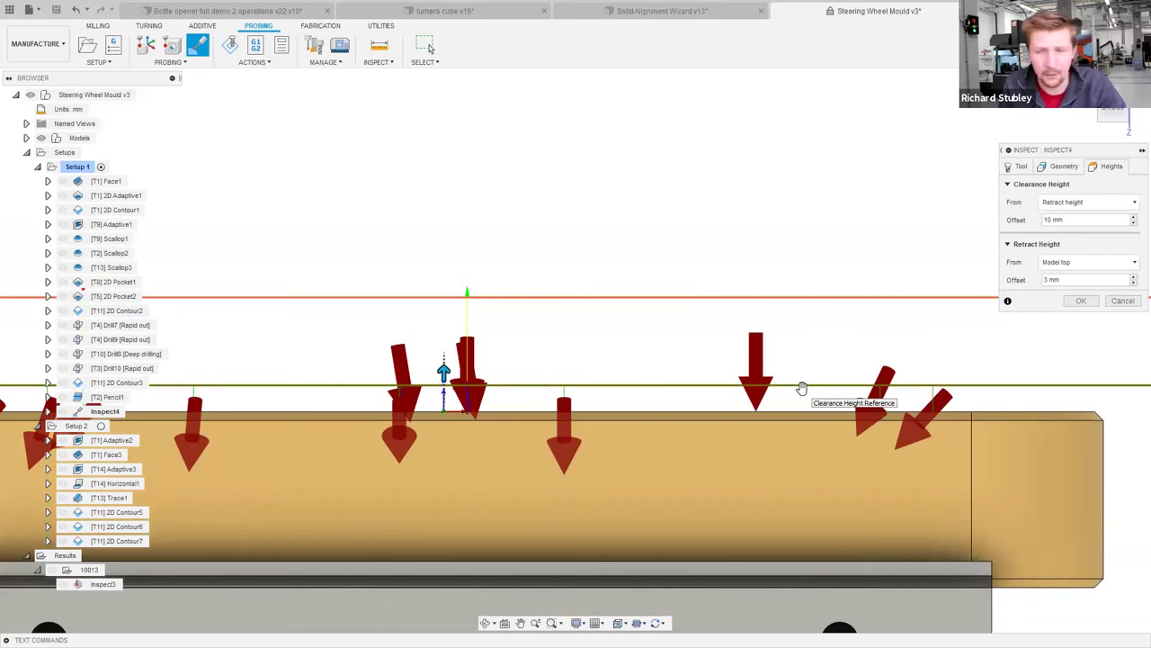
left_click_drag(821, 386, 812, 357)
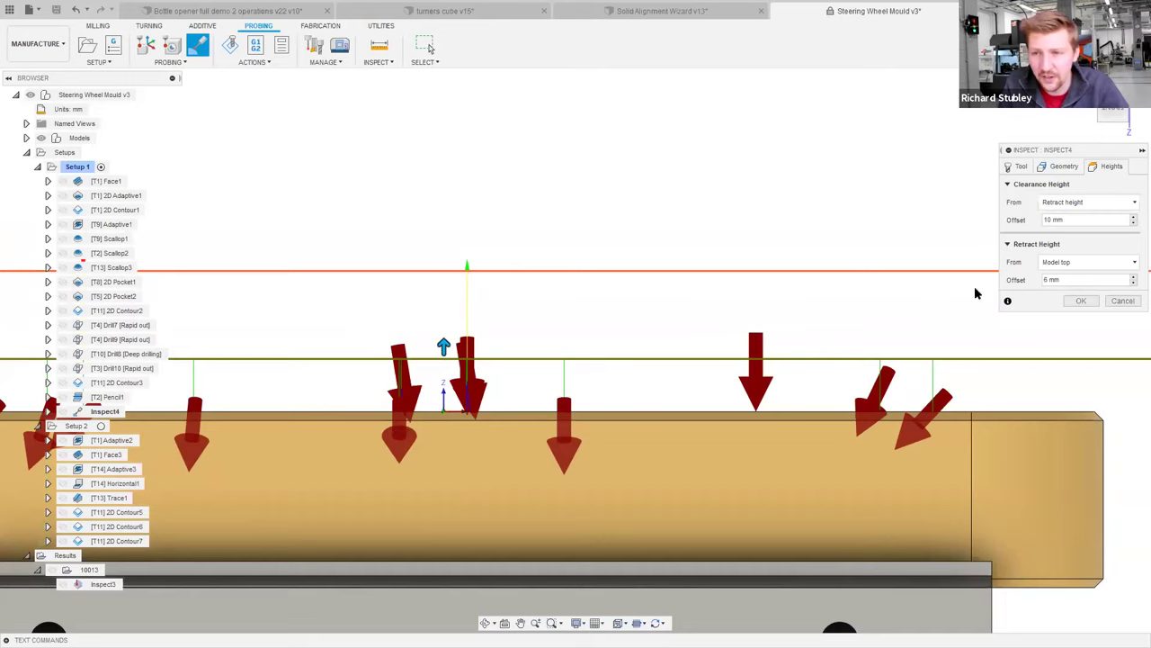
Check the measure feedrate and finish the inspect operation with the 31 - Ø6 mm probe as its tool.
left_click(1022, 167)
left_click(1075, 280)
left_click(1113, 280)
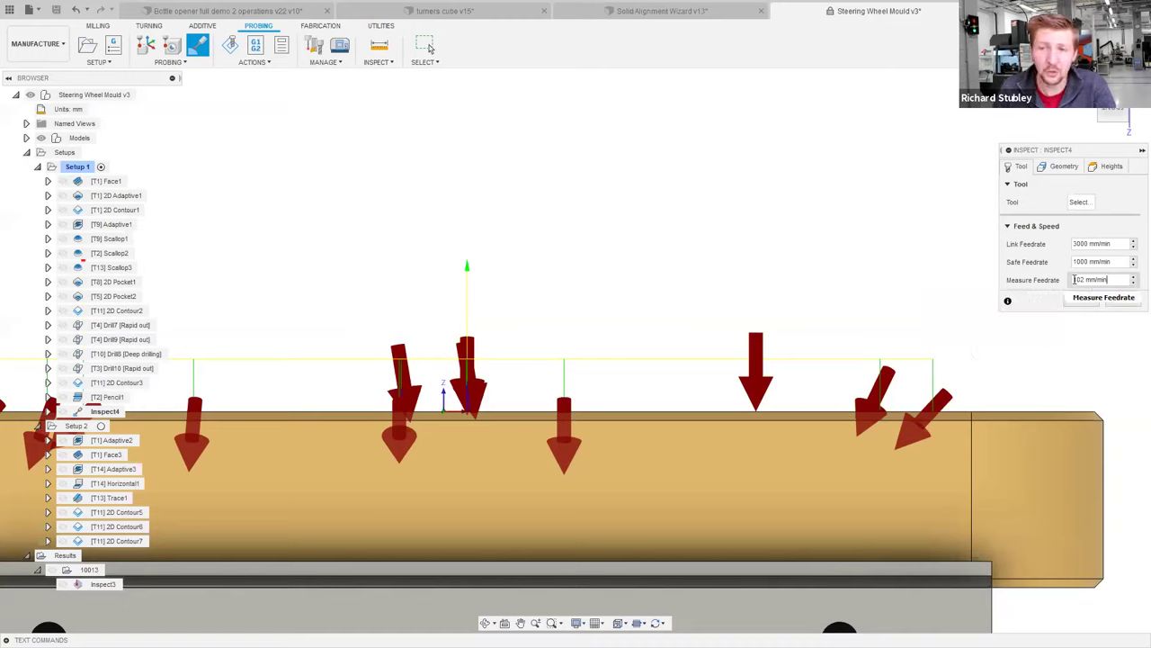
left_click_drag(1073, 279, 1123, 279)
left_click(1123, 278)
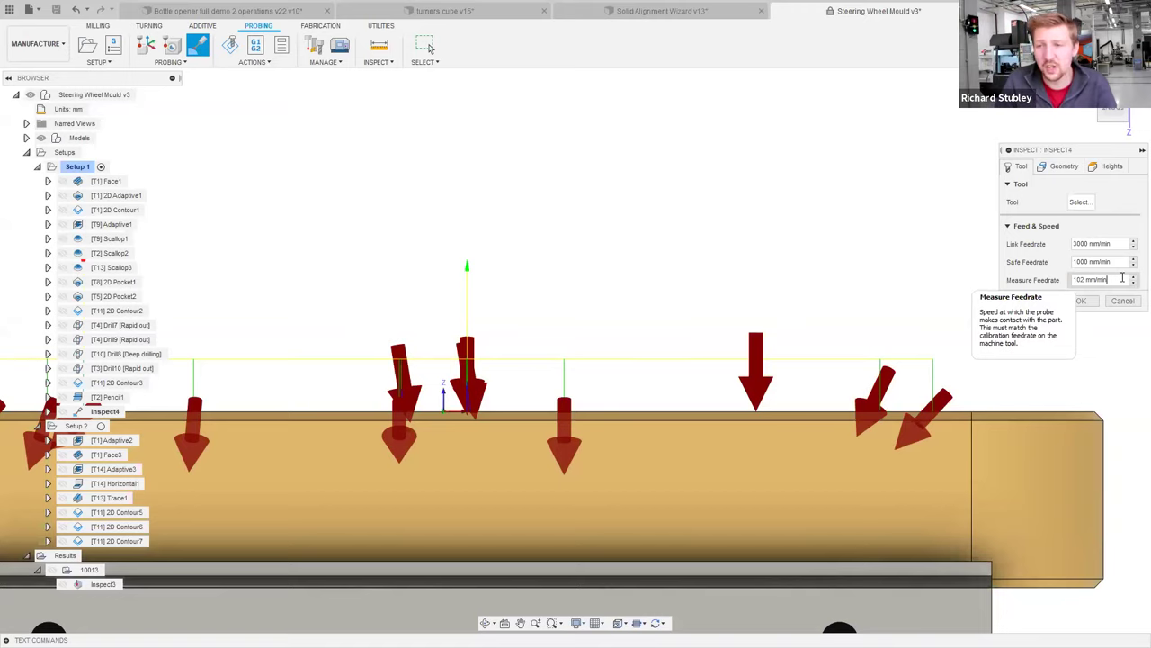
left_click(1080, 304)
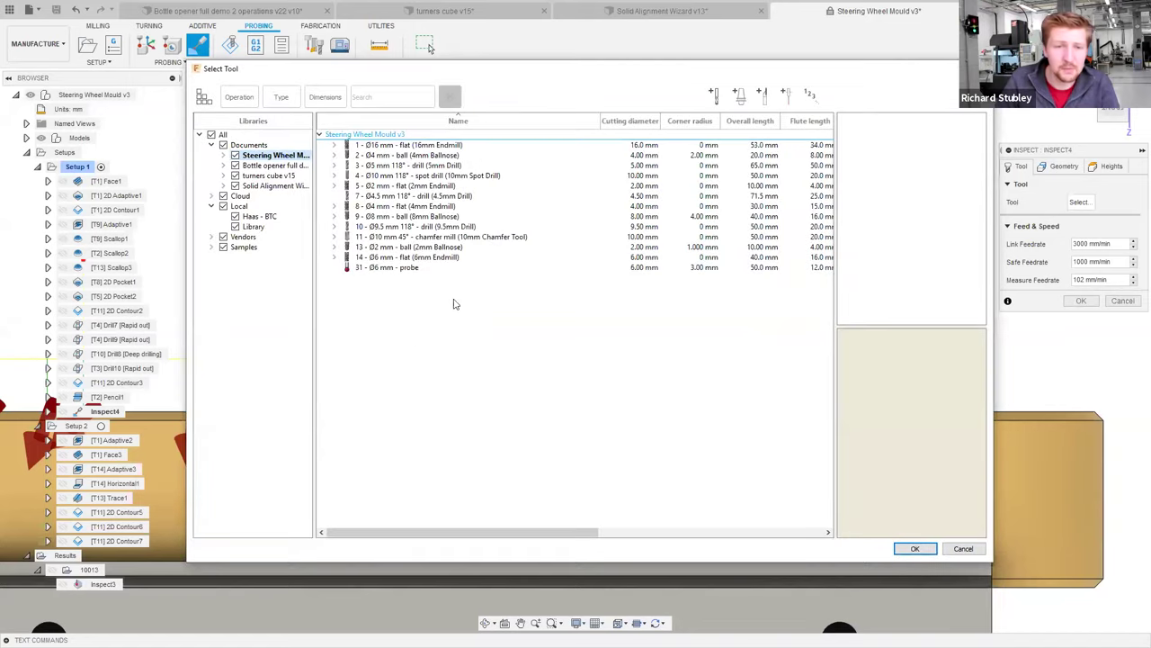
left_click(407, 267)
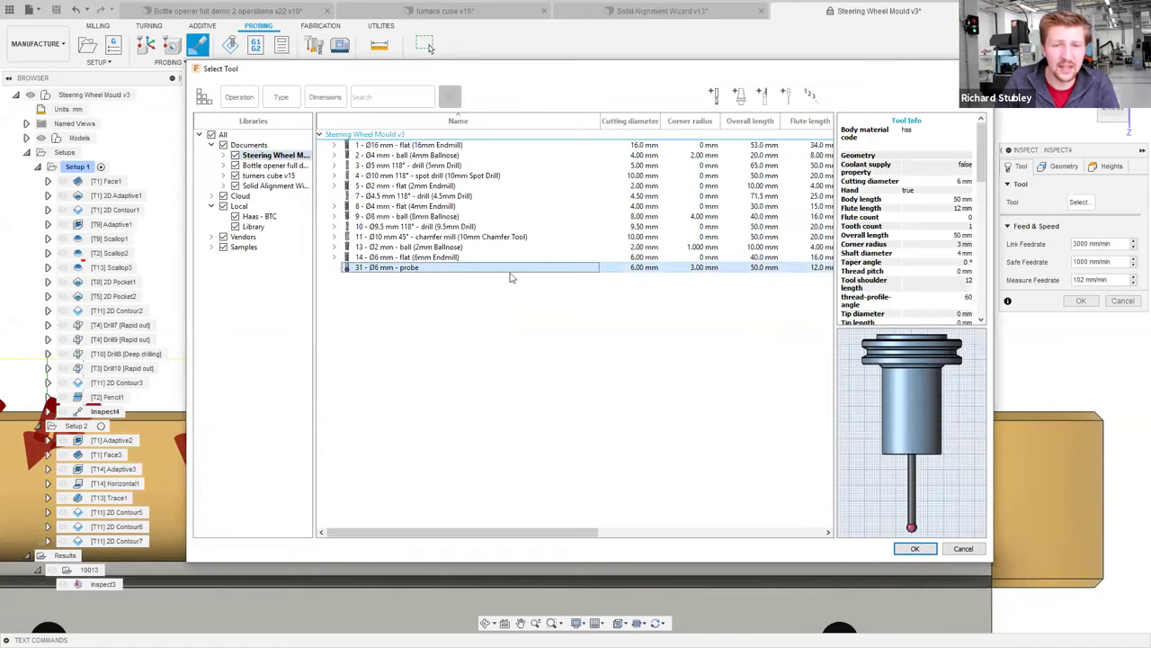
left_click(915, 549)
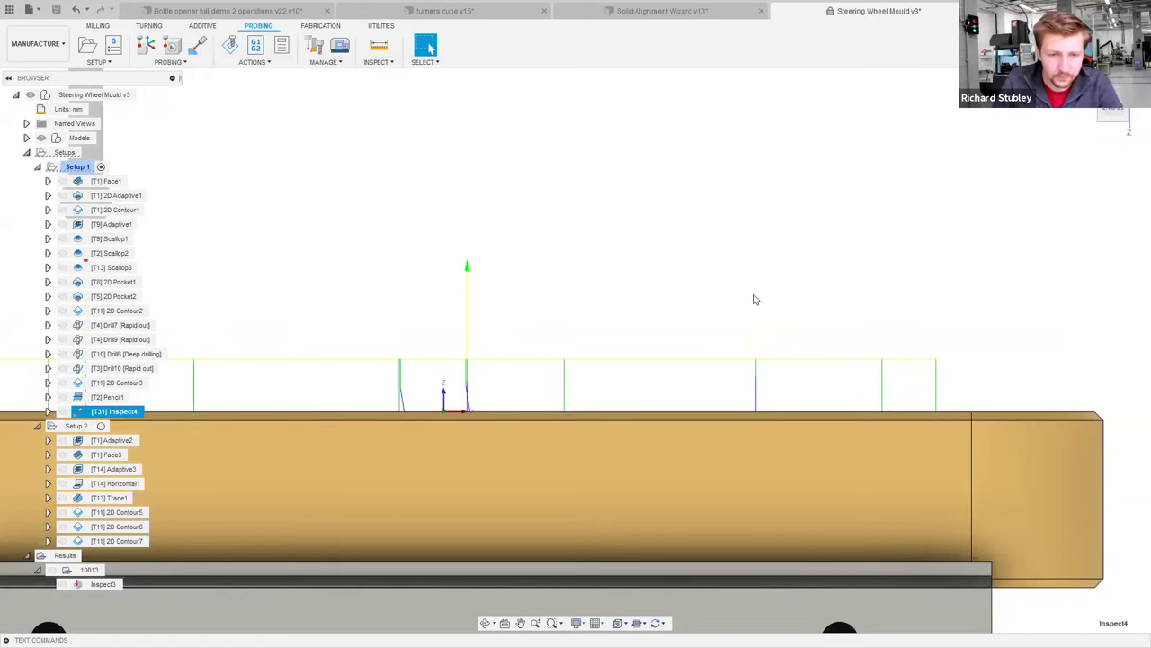
Create an NC program from the Inspect4 operation.
scroll(753, 299, "down", 3)
key("F6")
middle_click_drag(660, 428, 703, 358, "shift")
key("Escape")
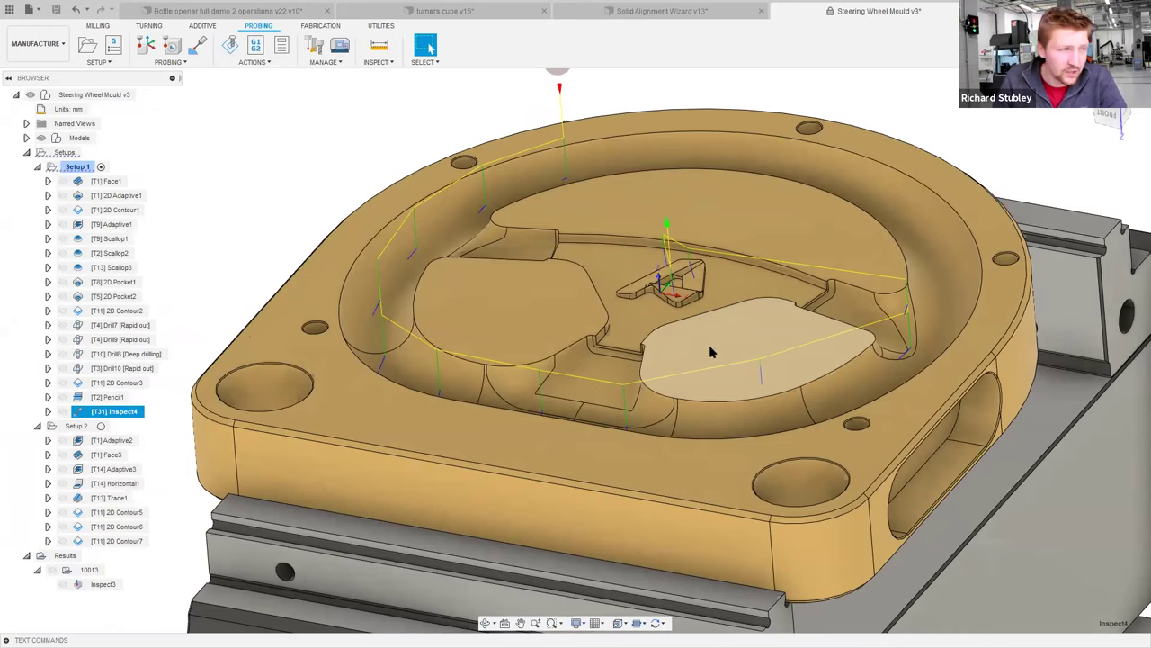
right_click(135, 413)
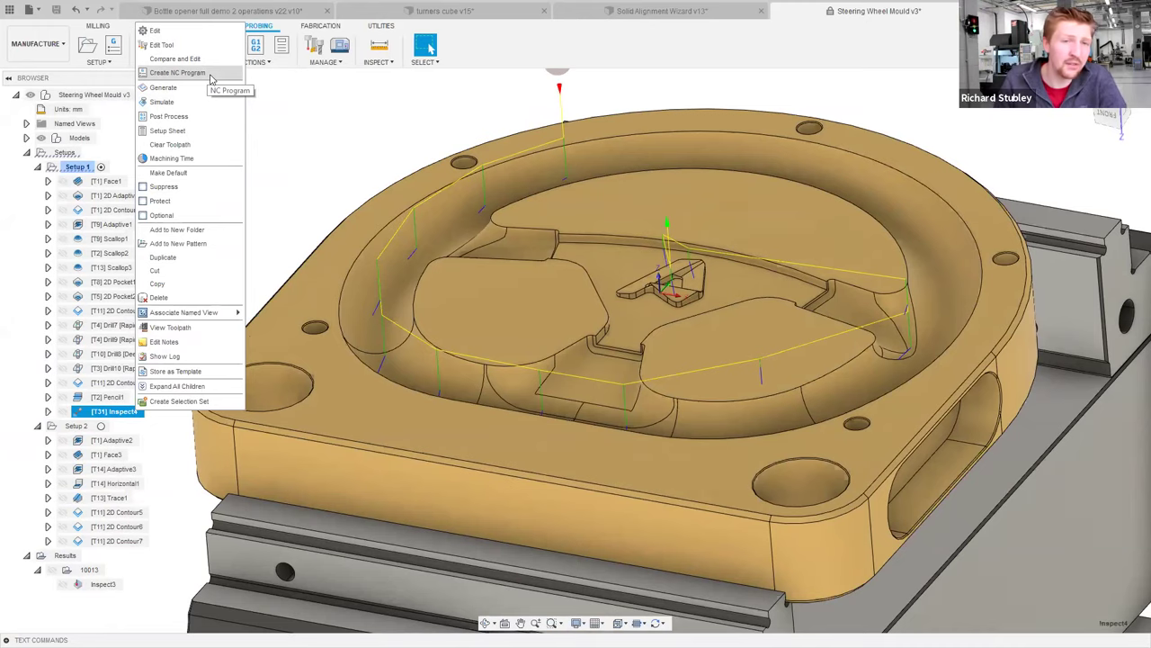
left_click(211, 79)
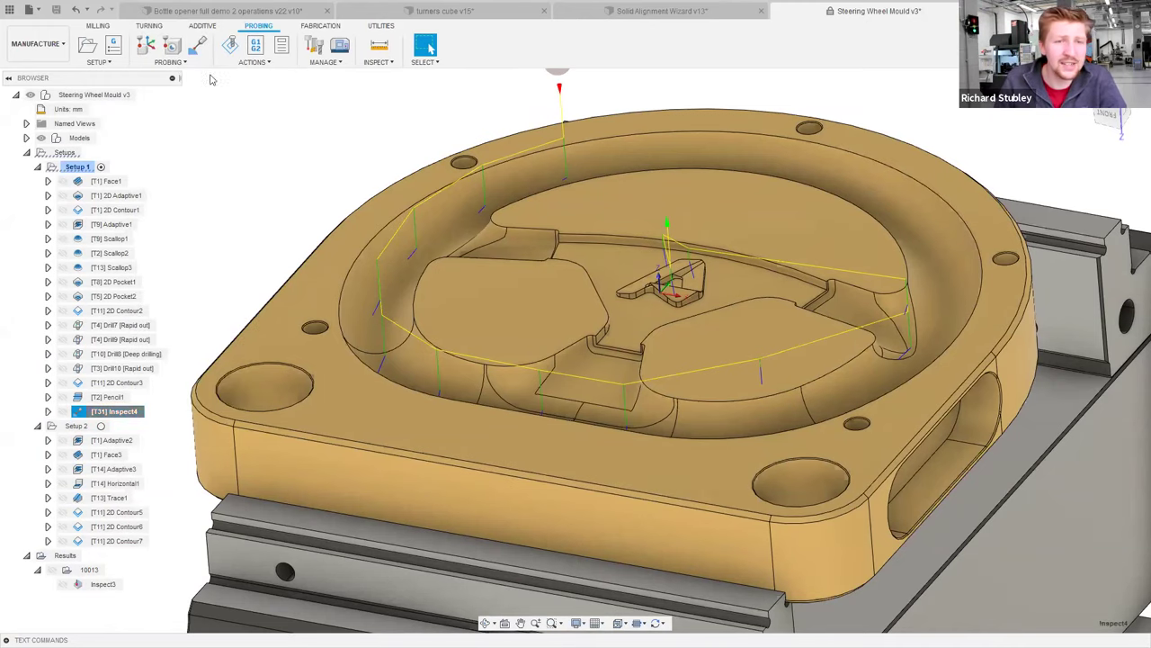
Use the Post Processors folder as the custom post library and select the inspection / Fusion_Inspect_Surface_results configuration.
left_click(653, 286)
left_click(588, 322)
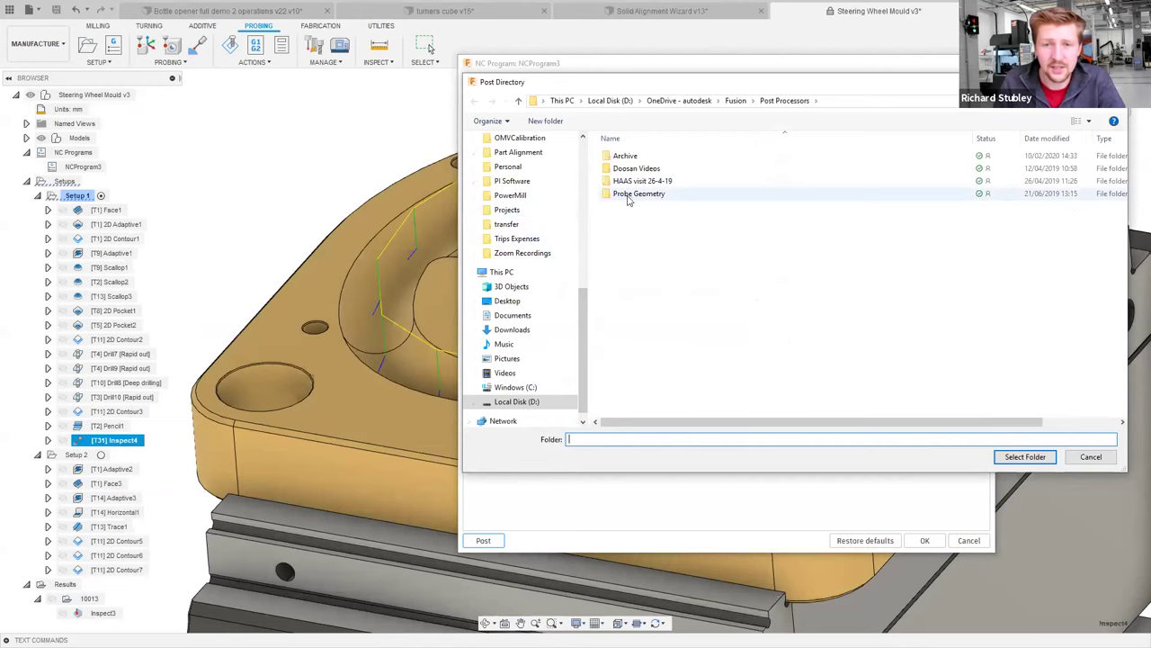
left_click(1047, 457)
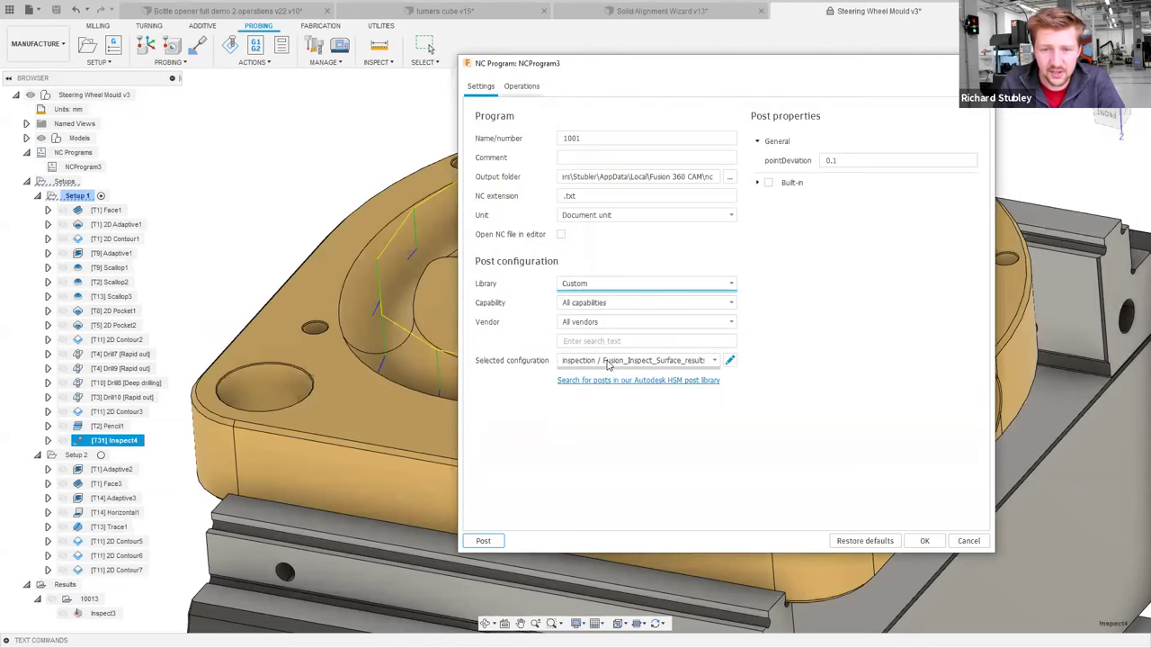
left_click(611, 364)
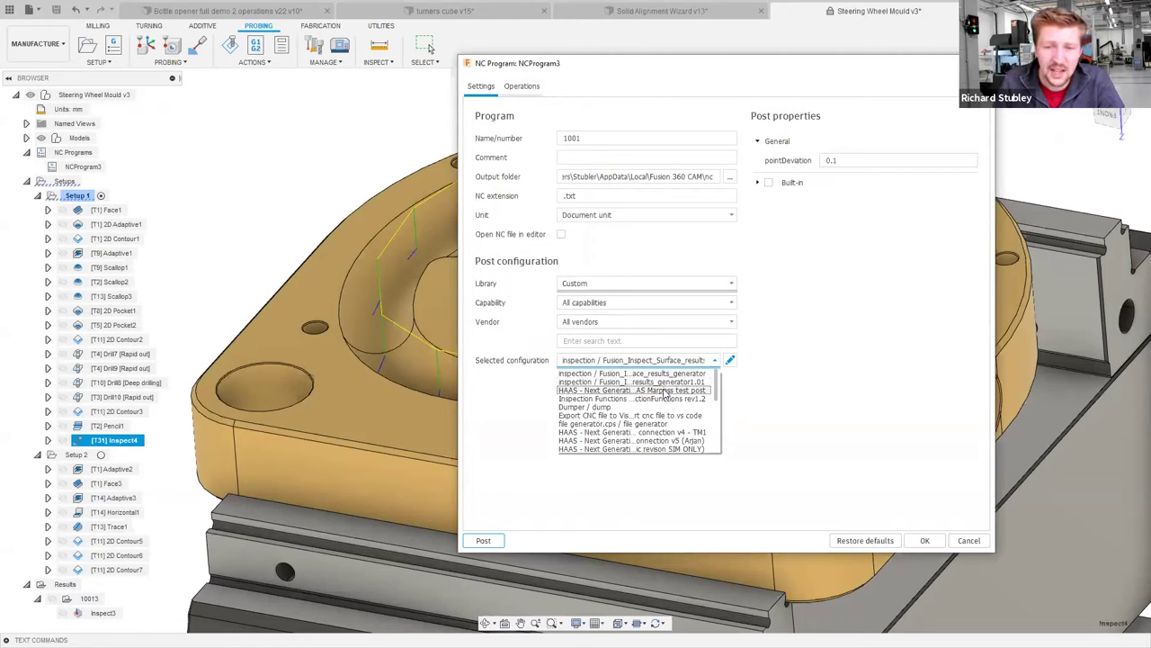
left_click(664, 385)
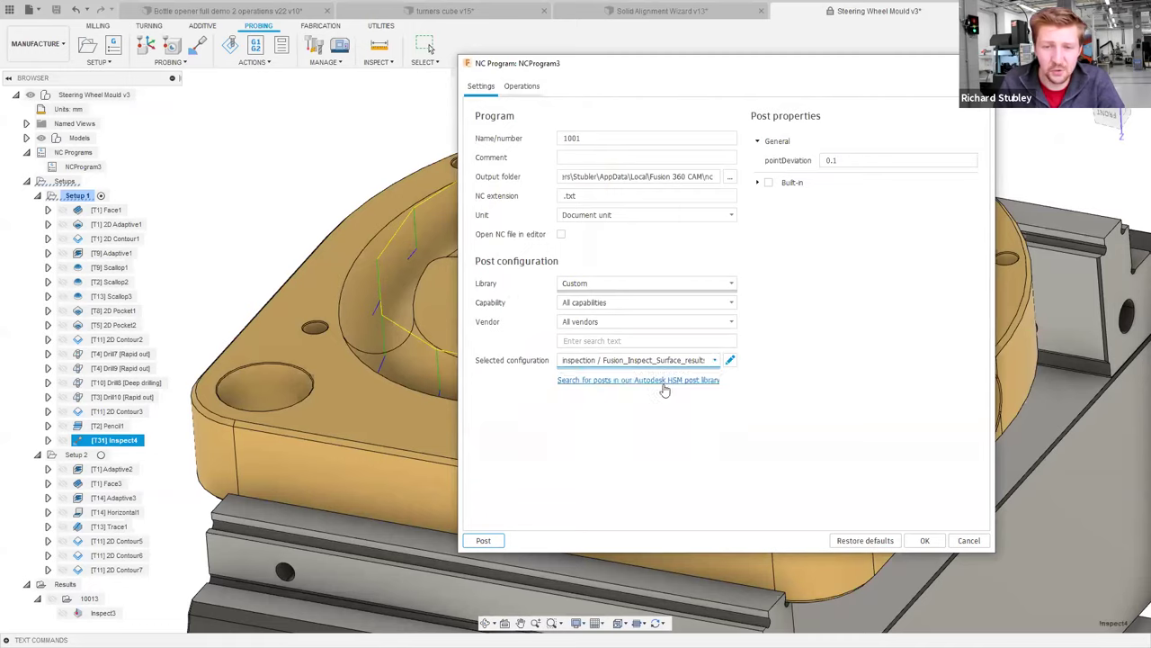
Set the post's point deviation to 0.13 and post the NC program.
left_click(822, 162)
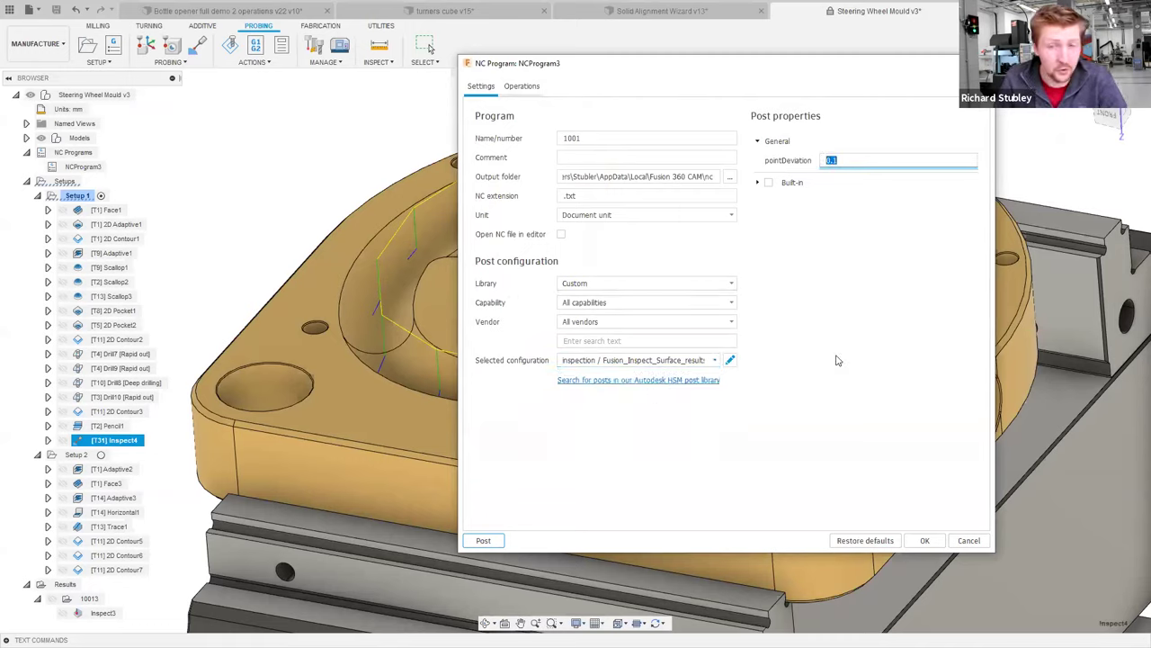
type("0.")
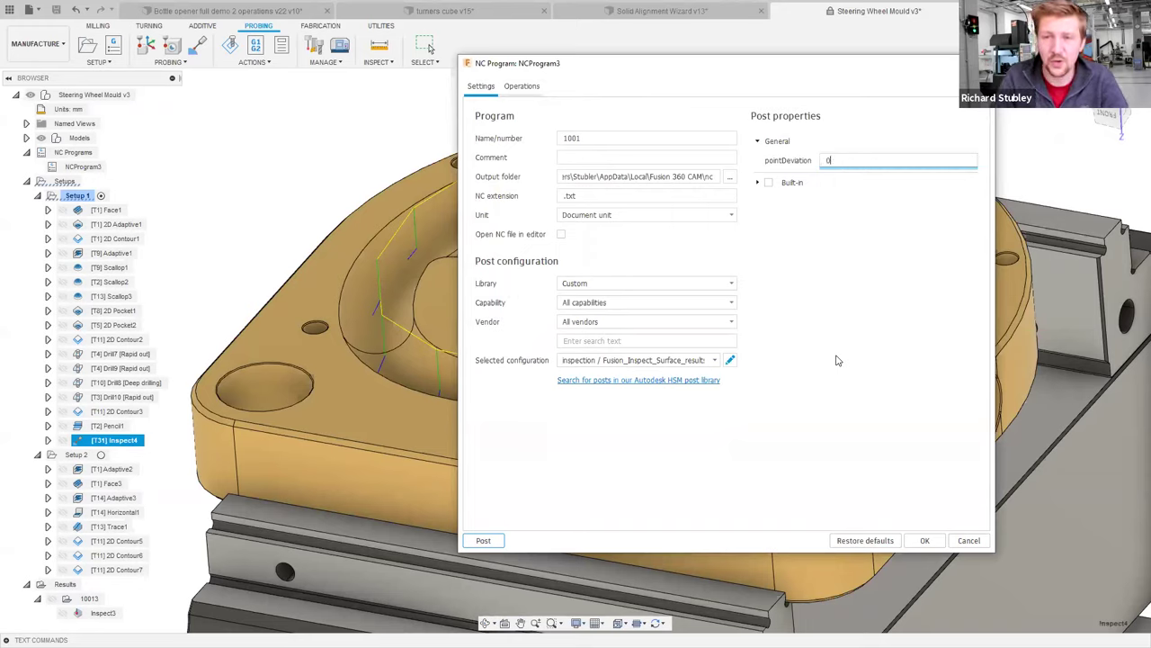
type("13")
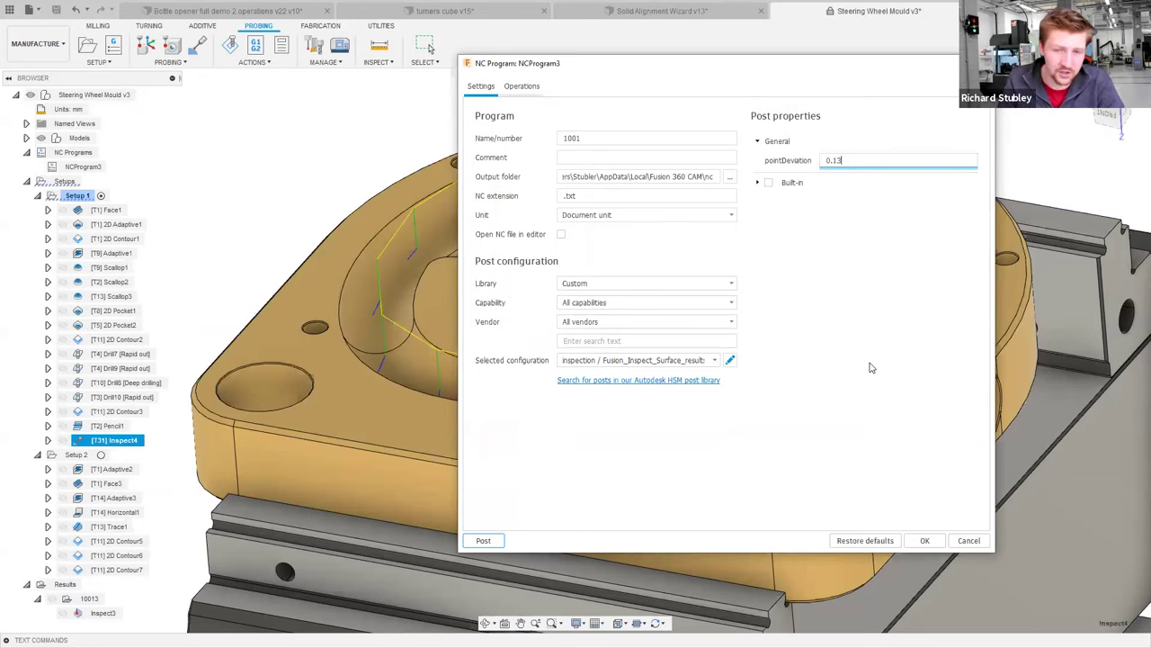
left_click(483, 540)
left_click(602, 342)
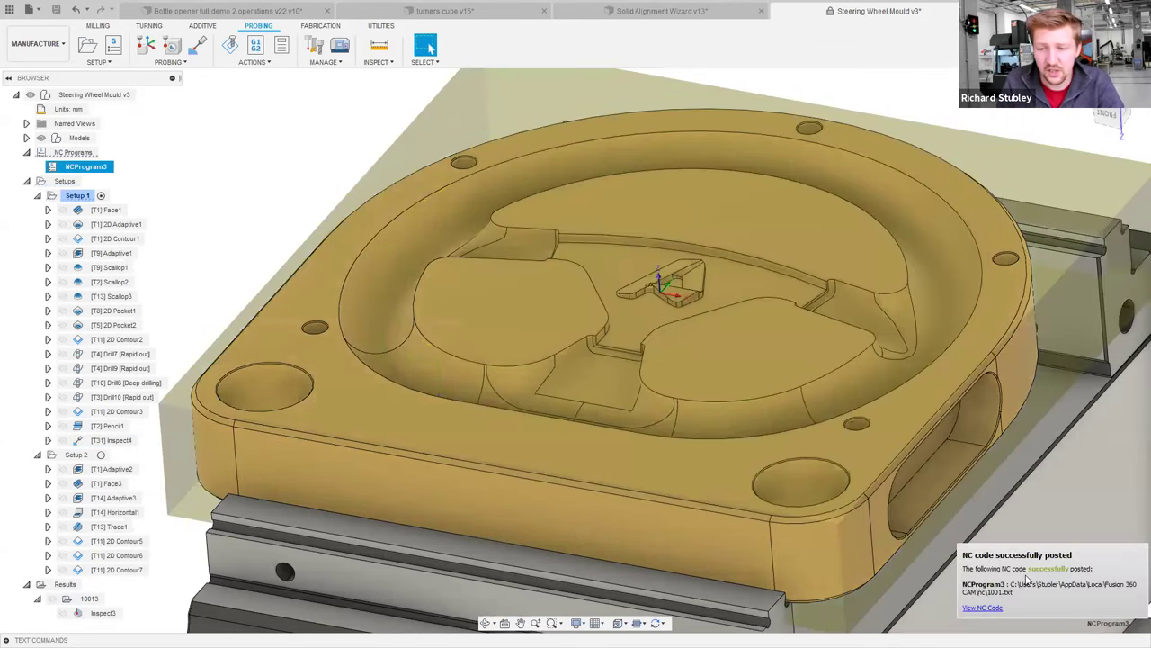
View the posted 1001.txt in Notepad++, reload its changed contents and examine the block from START to END.
left_click(982, 608)
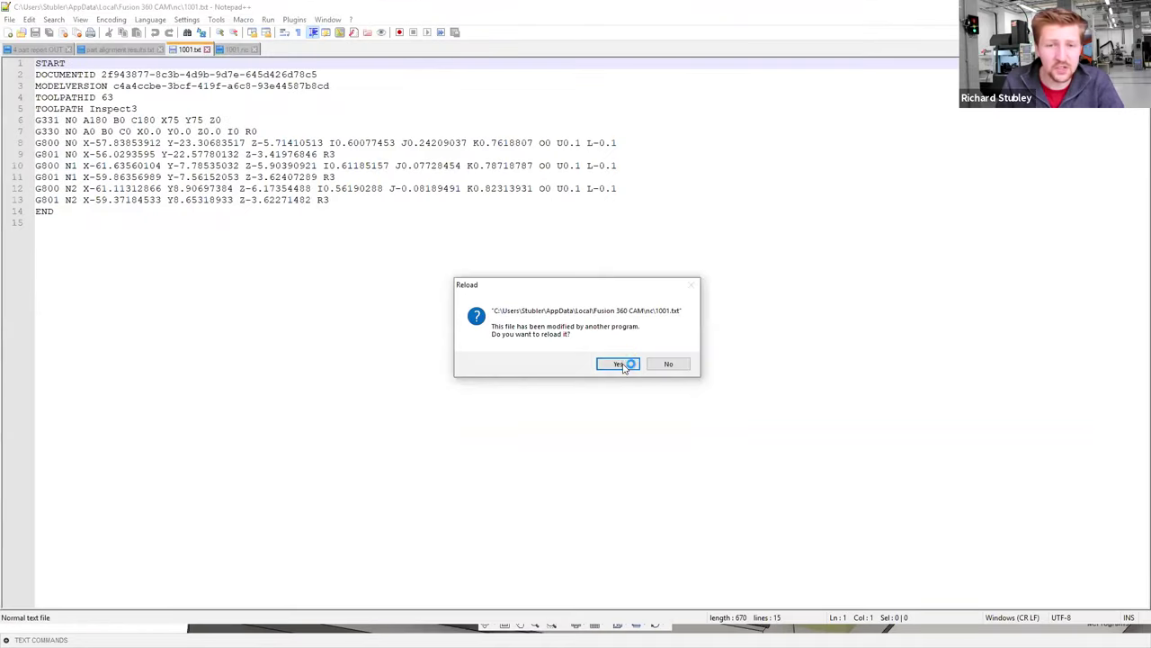
left_click(621, 364)
left_click_drag(103, 466, 34, 41)
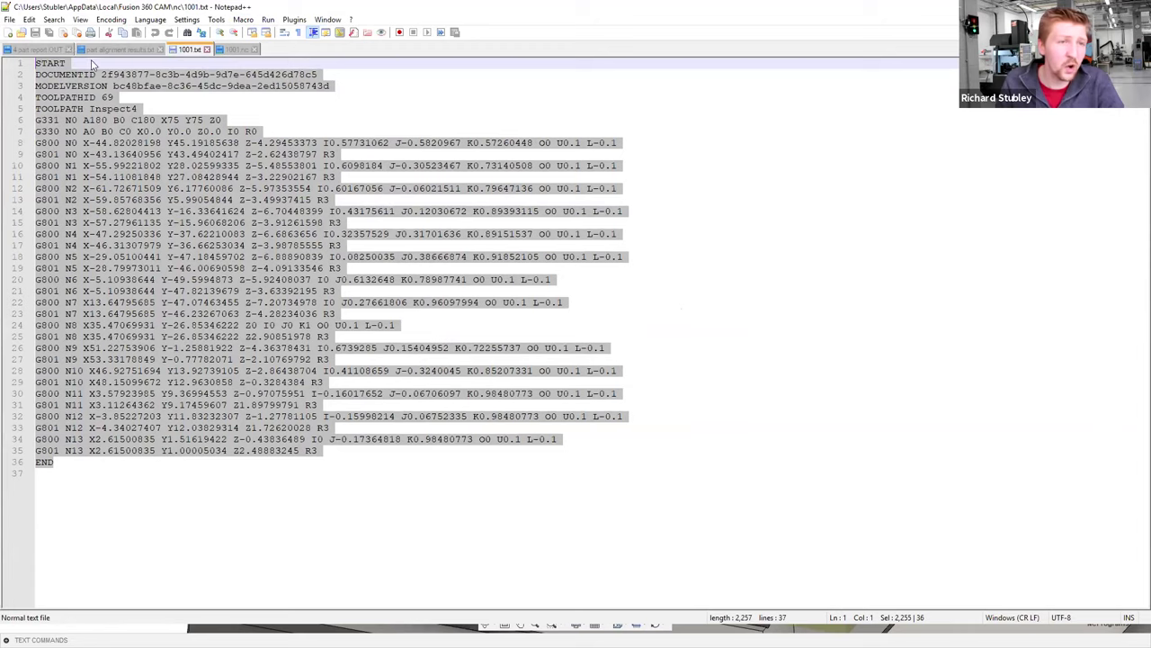
left_click(90, 63)
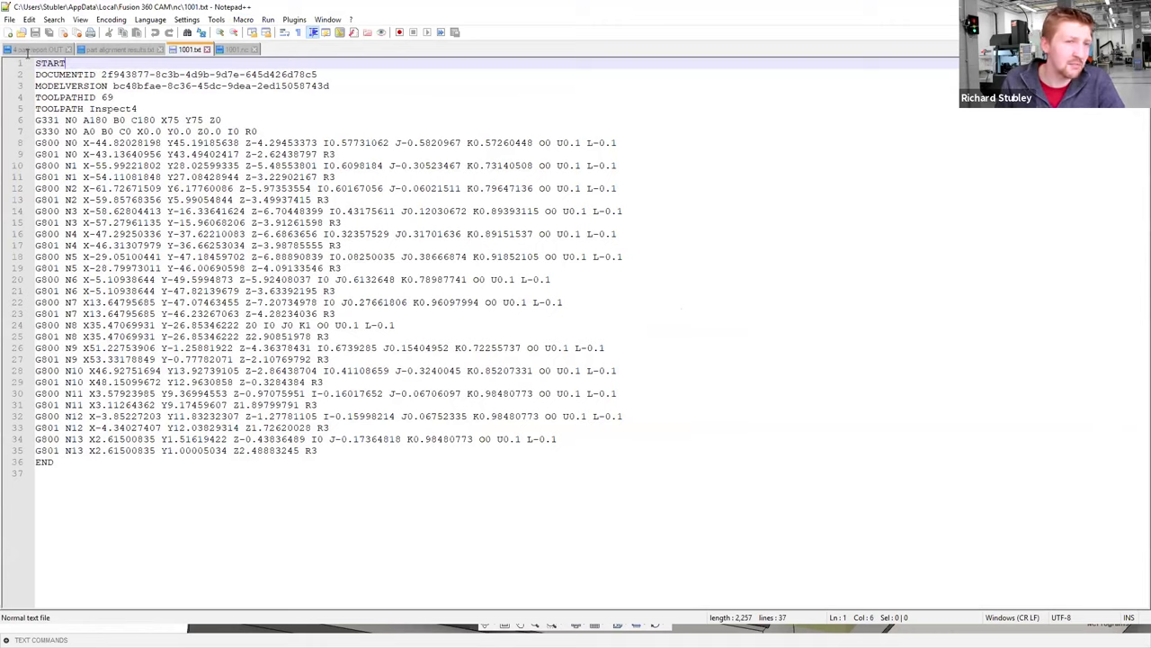
left_click(70, 462)
left_click_drag(54, 462, 32, 463)
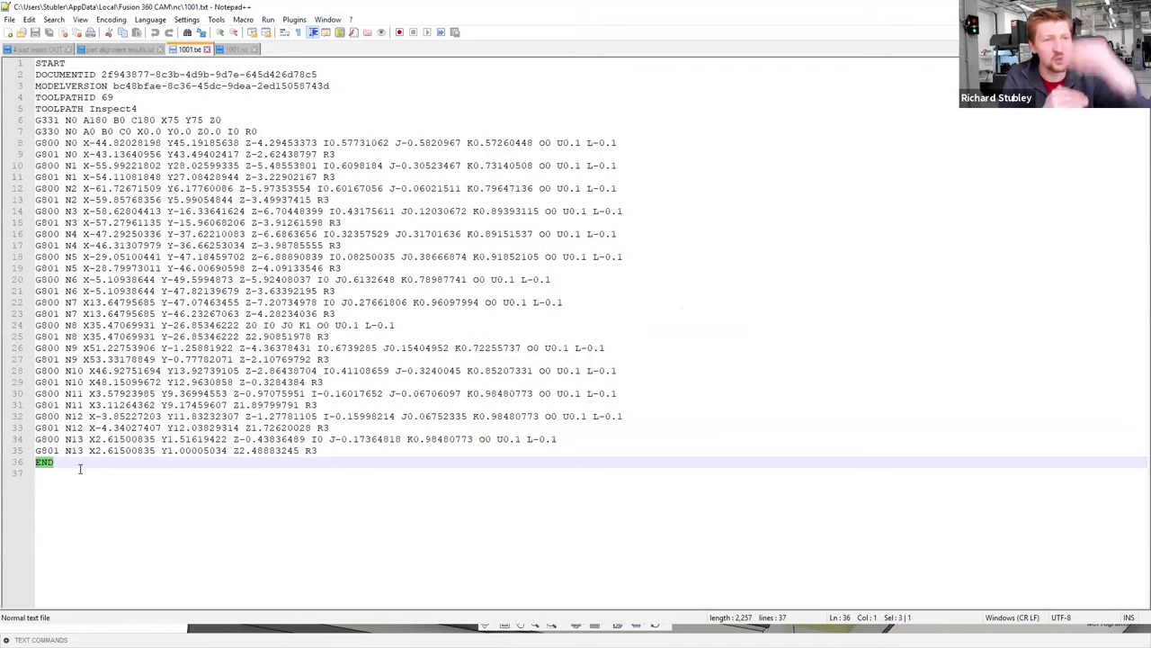
left_click(79, 467)
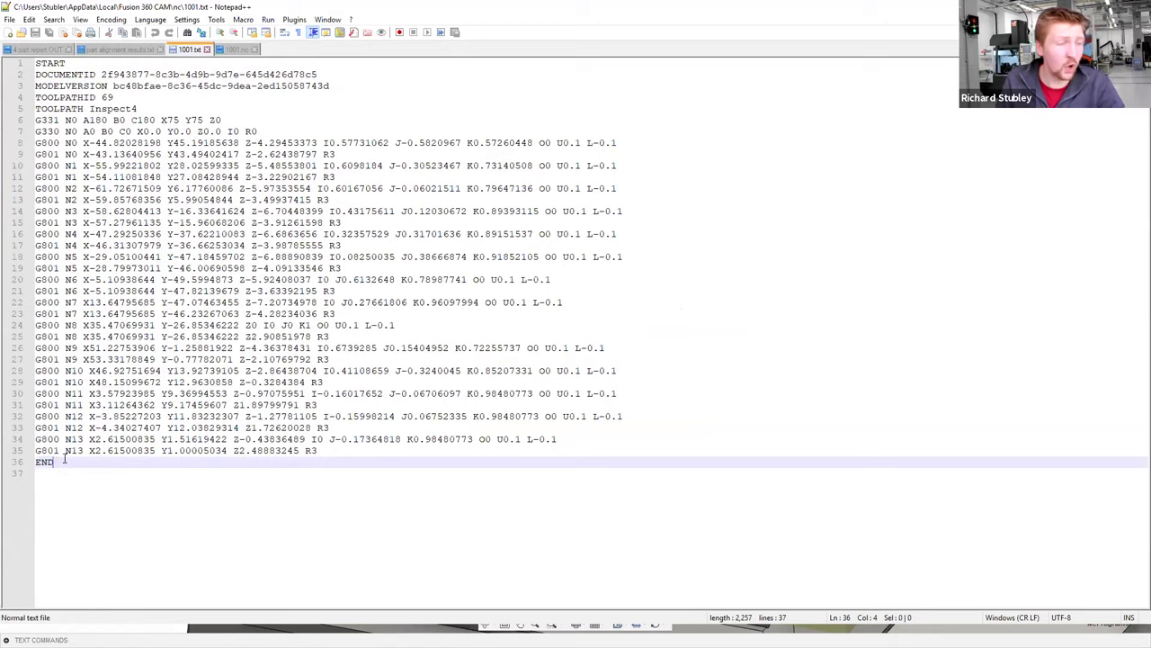
Copy the whole START-to-END block and paste it below the END line as a second results block.
left_click_drag(65, 458, 36, 63)
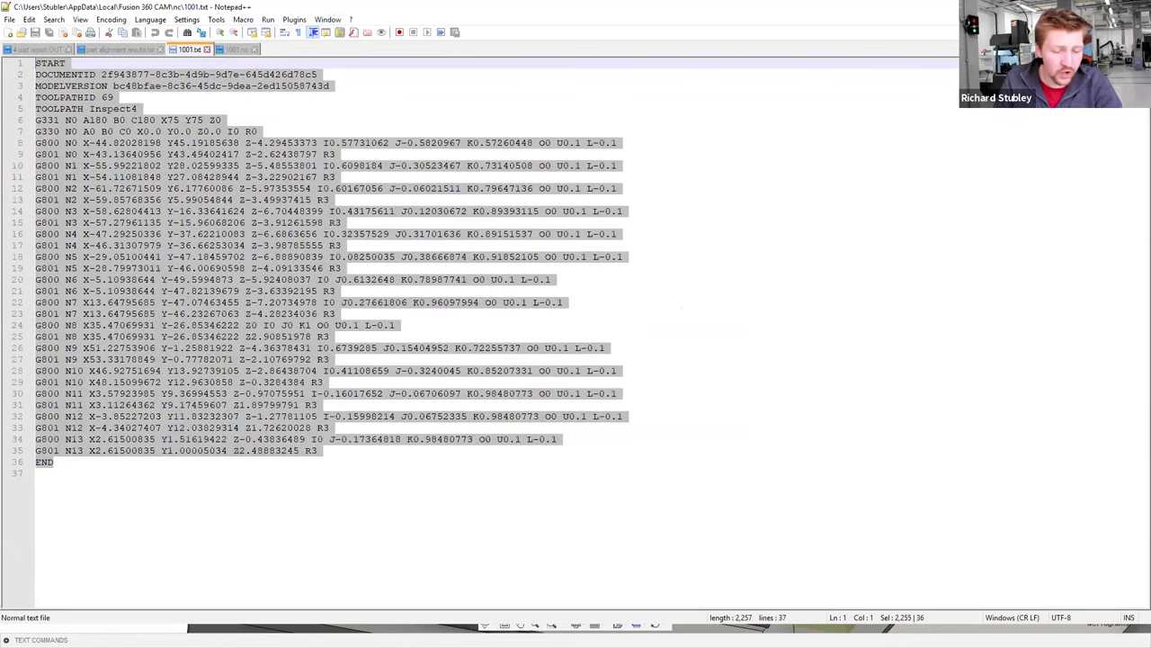
key("ctrl+c")
left_click(142, 472)
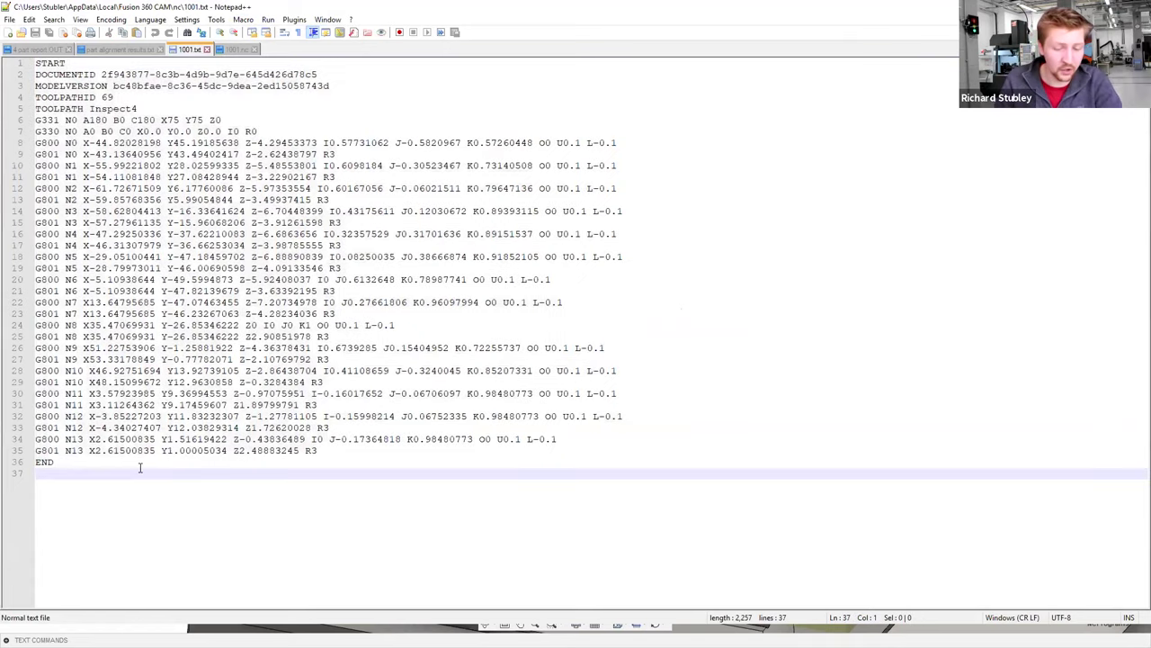
key("ctrl+v")
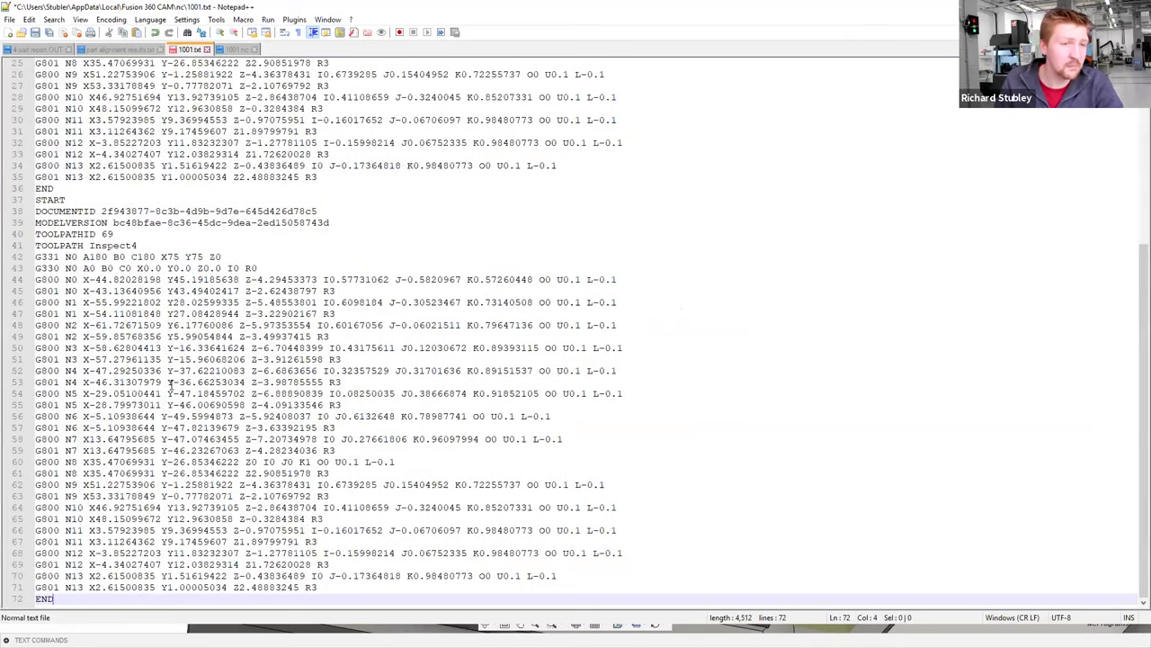
scroll(169, 383, "up", 8)
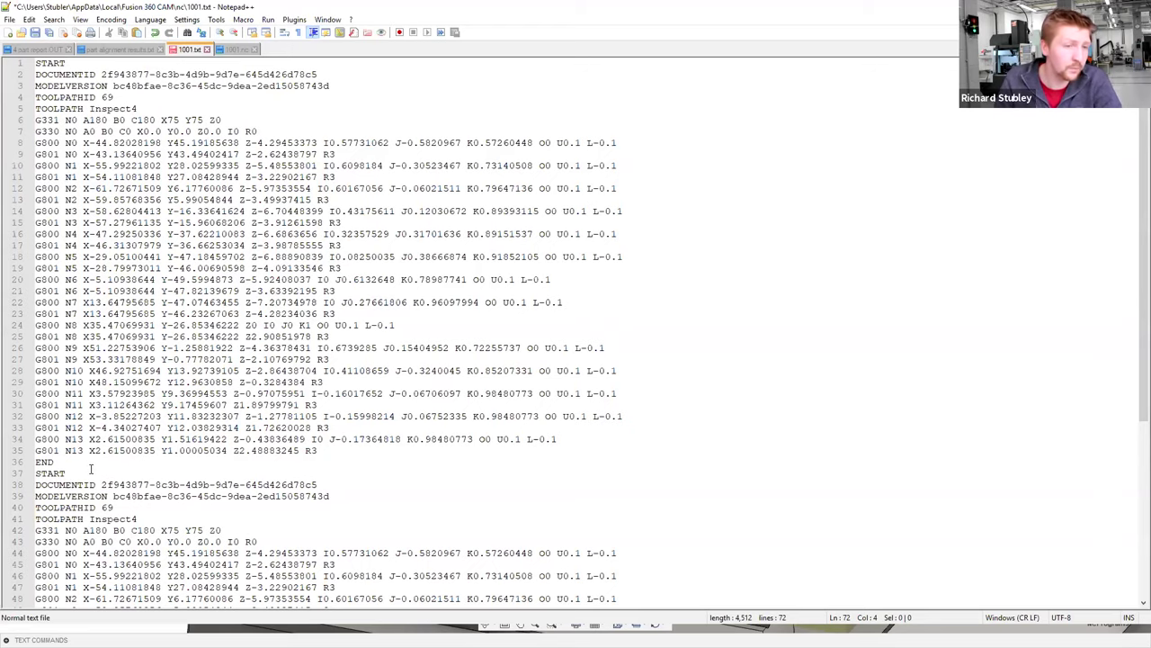
scroll(91, 469, "down", 6)
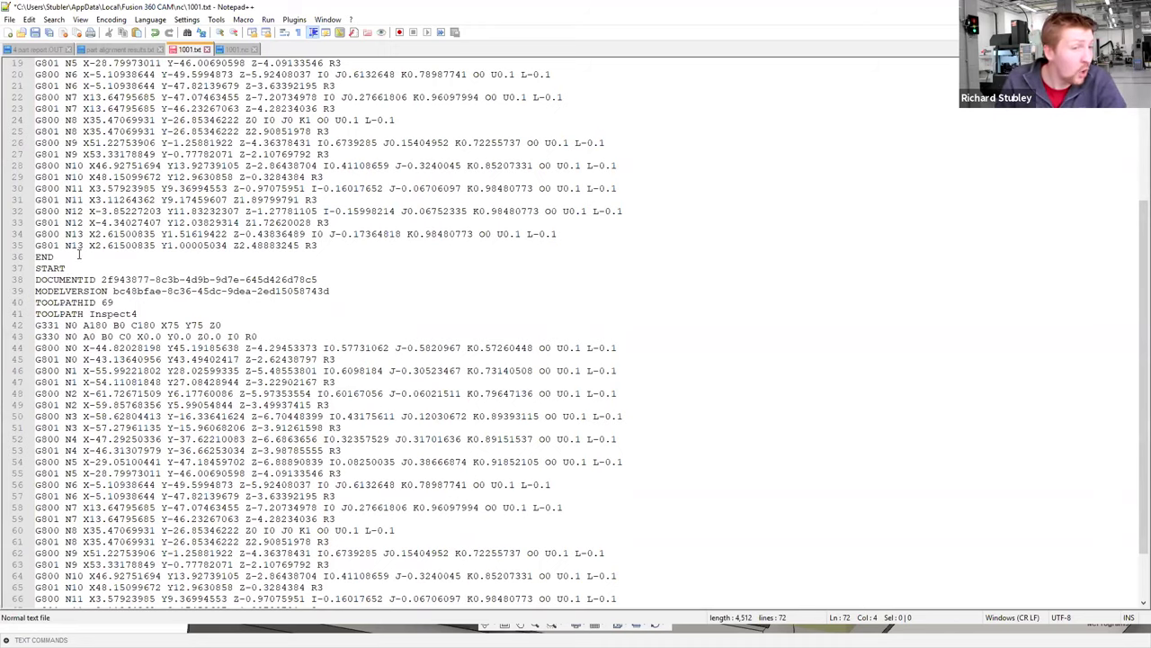
Cut the first results block short by deleting its lines from point N4 through END.
scroll(76, 269, "up", 2)
left_click_drag(69, 322, 35, 234)
key("Delete")
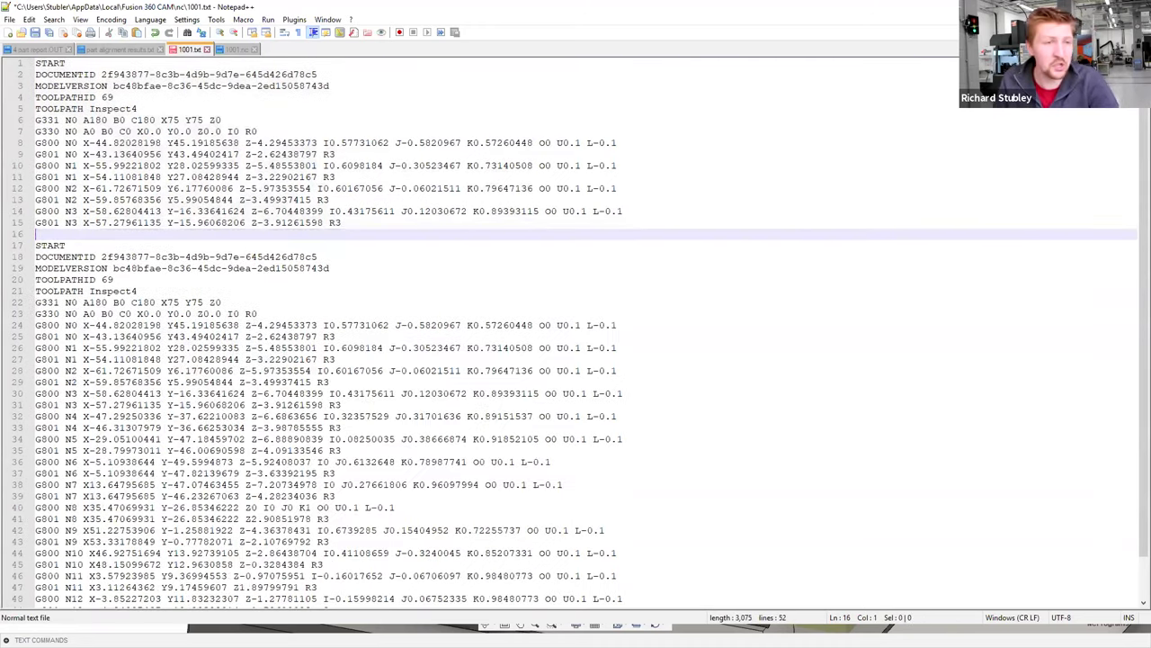
key("BackSpace")
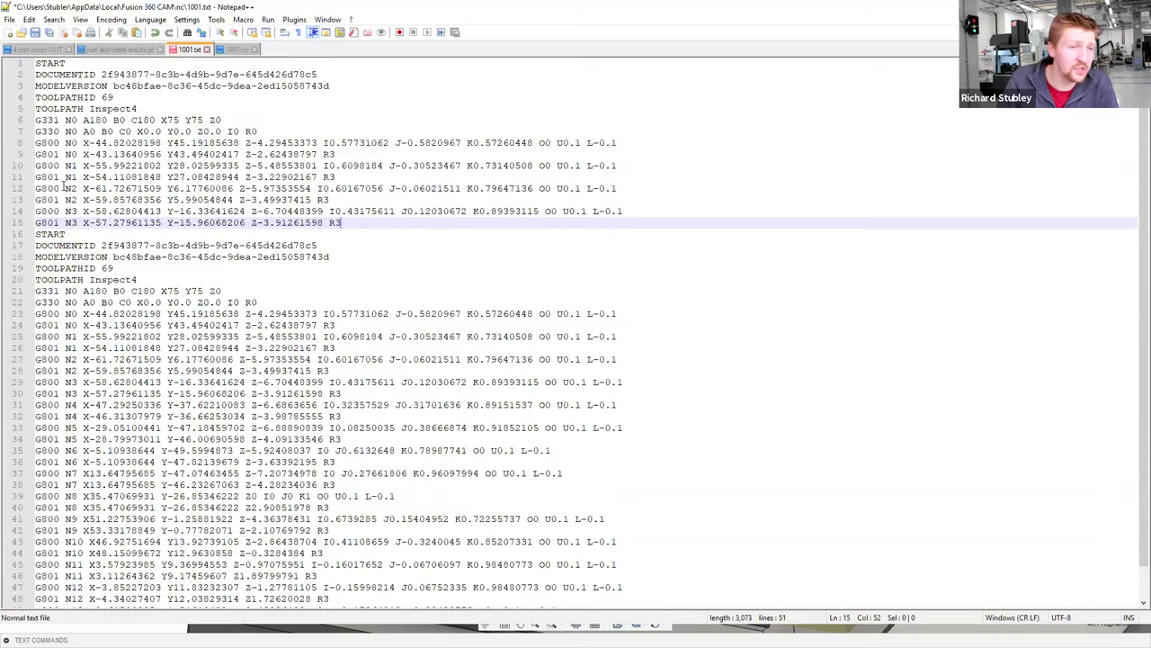
Delete the incomplete first results block so that only the complete block is kept.
scroll(105, 308, "down", 1)
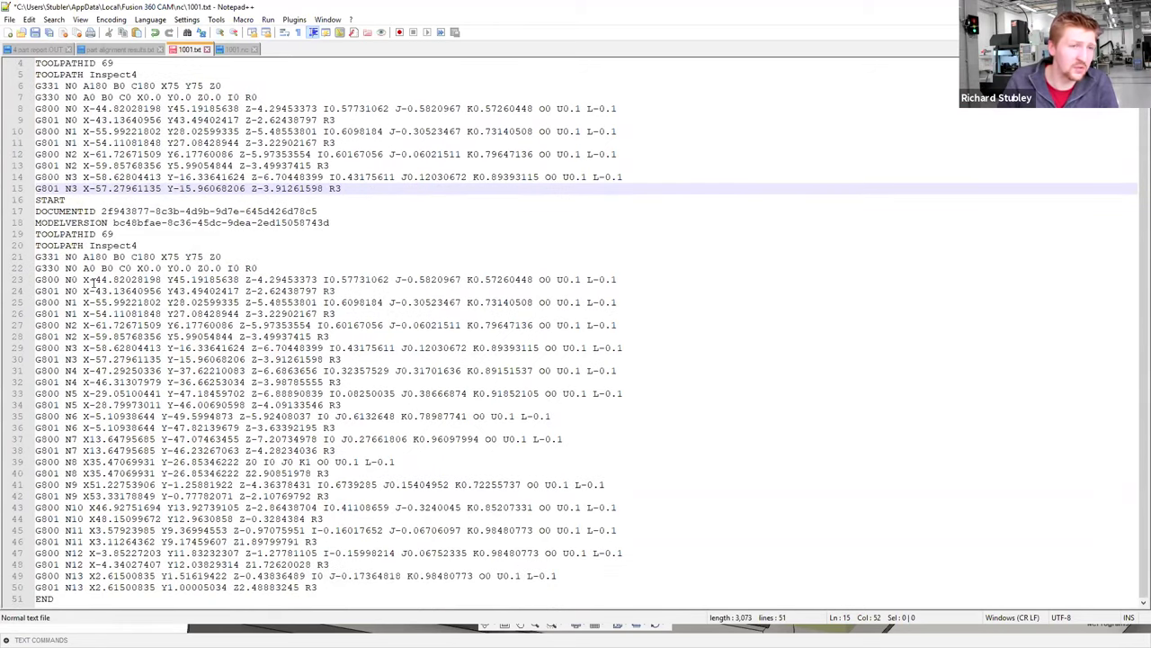
scroll(109, 283, "up", 1)
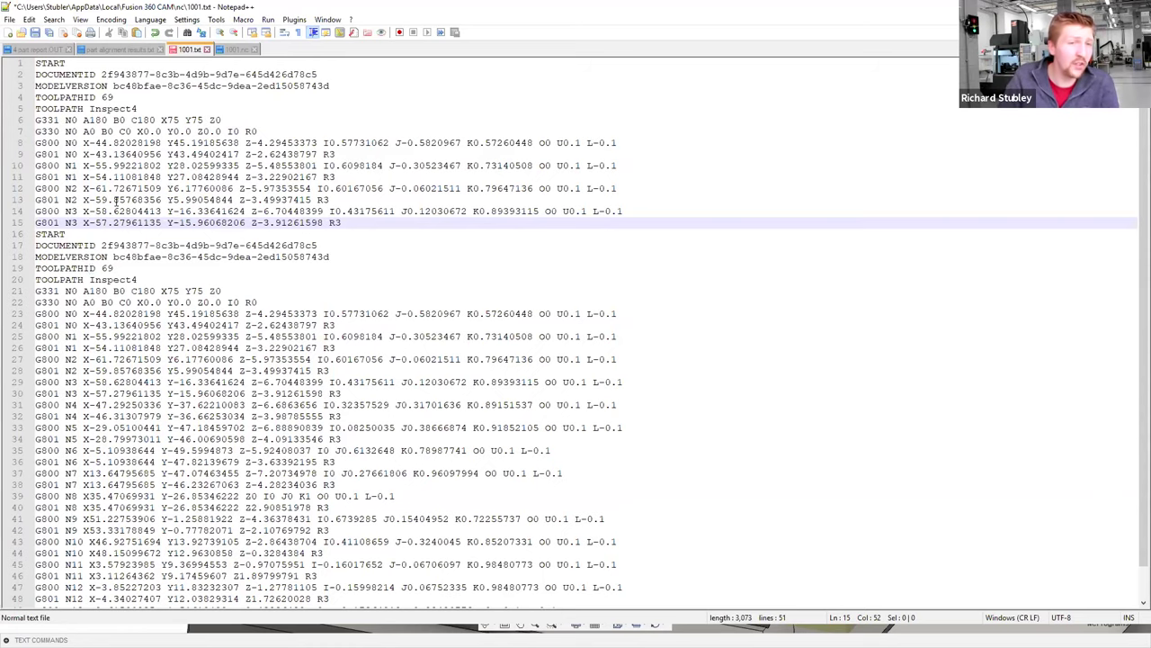
left_click_drag(344, 222, 36, 63)
key("Delete")
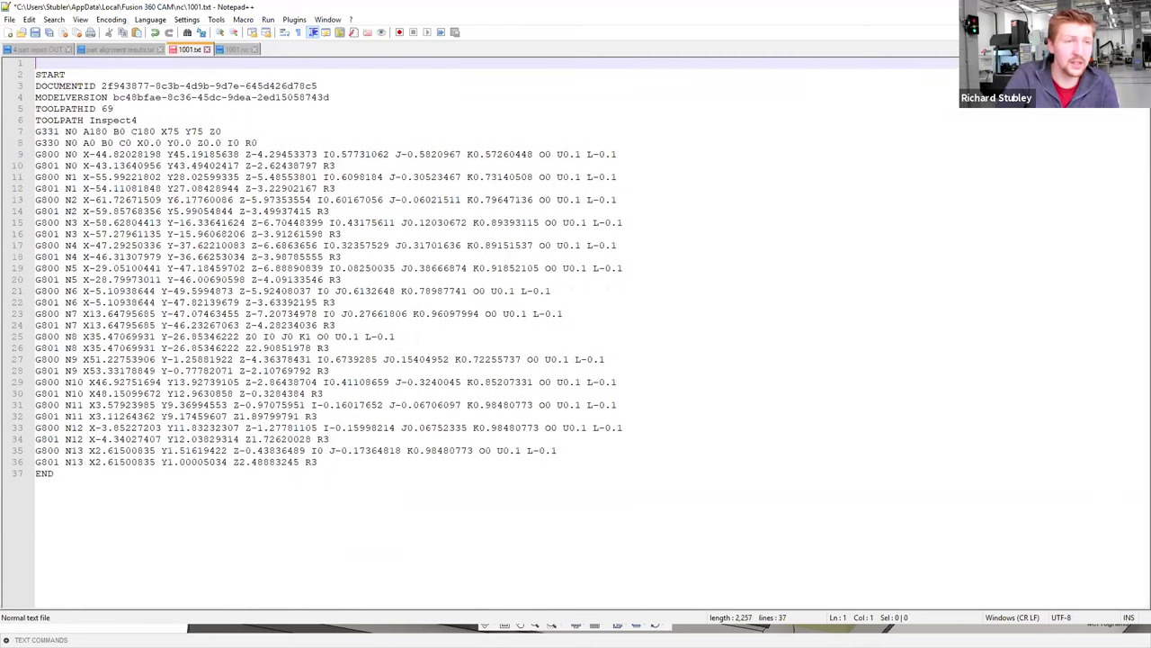
Examine the document ID, toolpath ID, toolpath name and the G800 and G801 lines of the first point.
left_click_drag(321, 74, 20, 74)
left_click(344, 74)
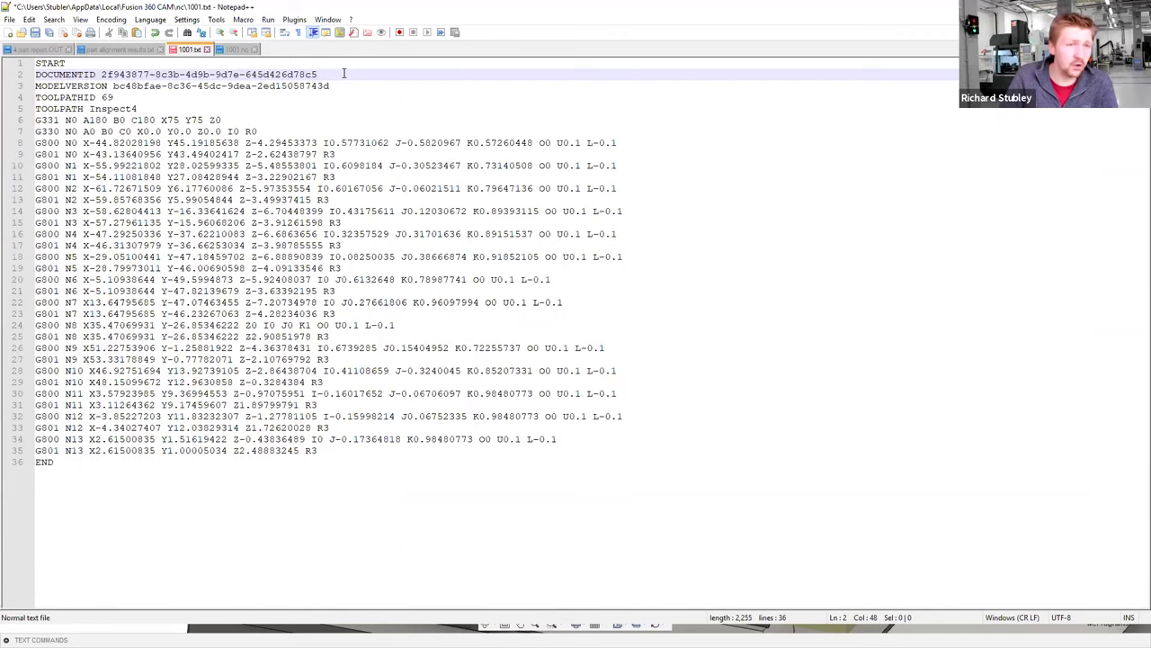
left_click(114, 97)
left_click_drag(138, 109, 96, 109)
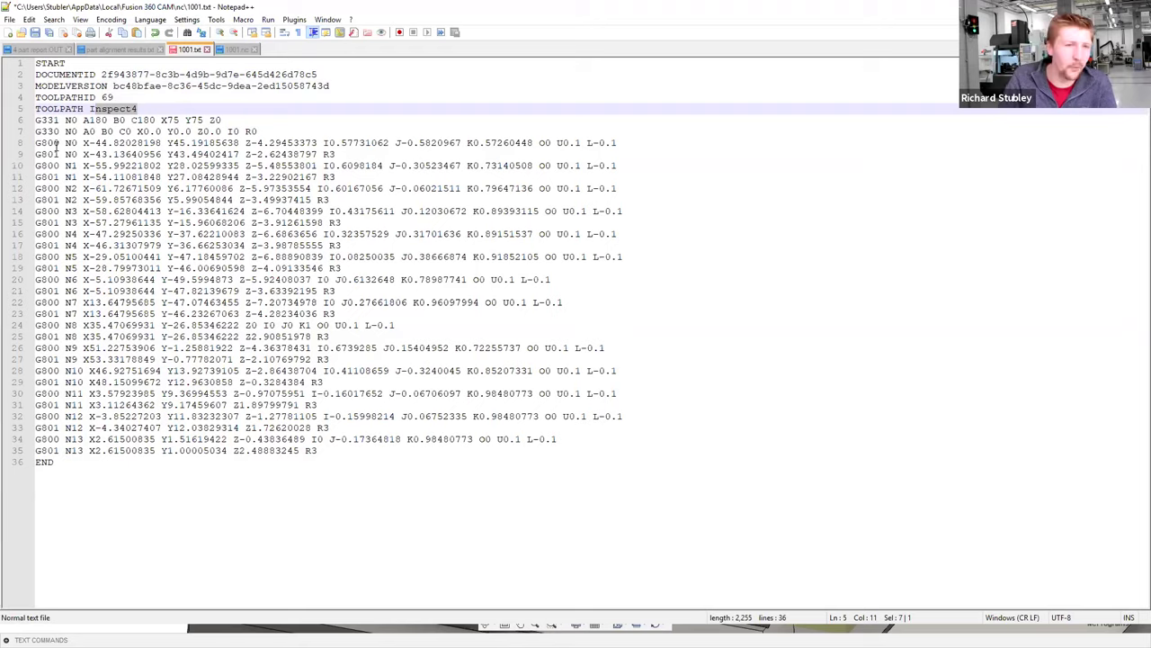
left_click(152, 97)
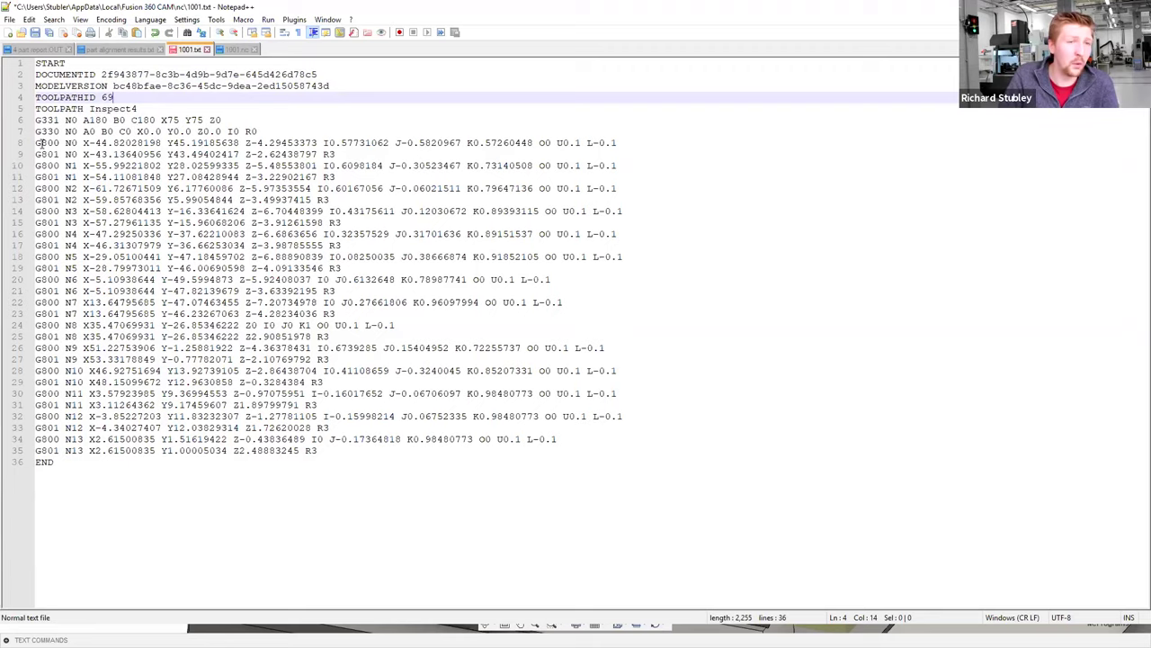
left_click_drag(36, 143, 352, 149)
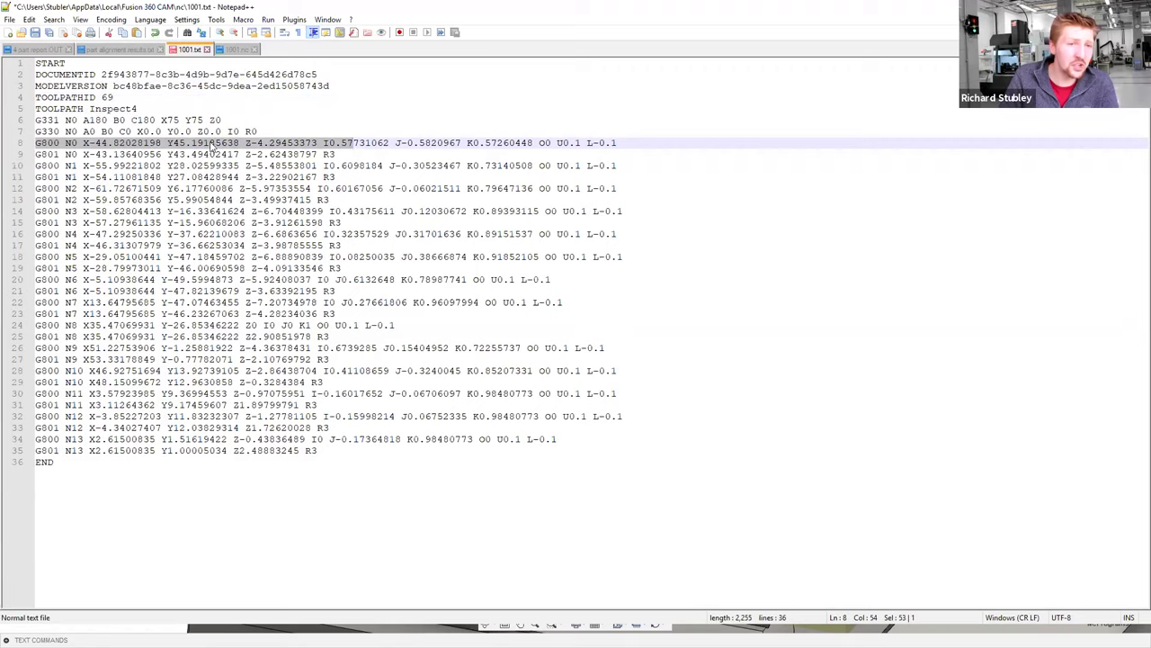
left_click(37, 154)
left_click_drag(37, 154, 345, 158)
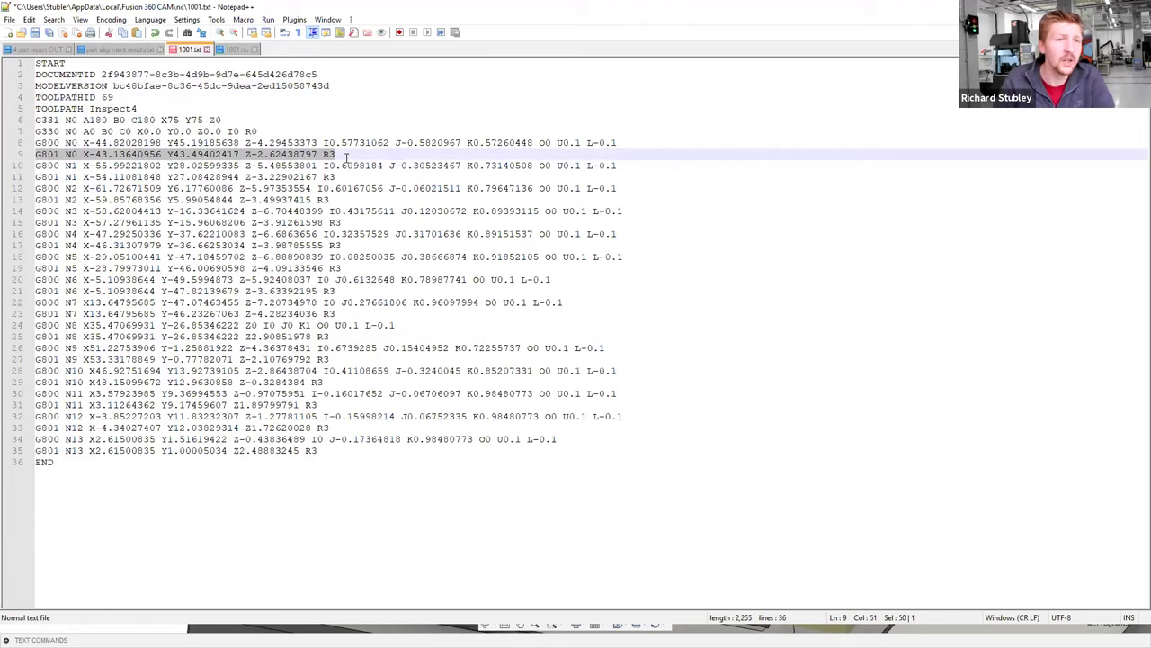
Copy the full file path of 1001.txt and import that file as inspection results in Fusion 360.
right_click(180, 52)
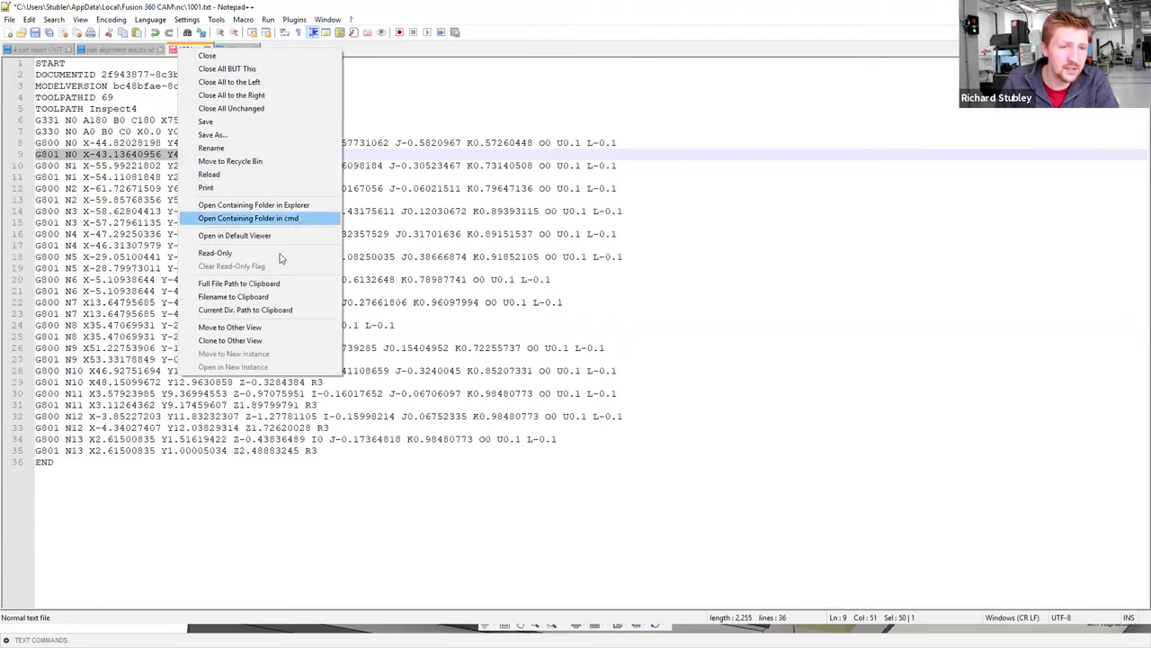
left_click(258, 285)
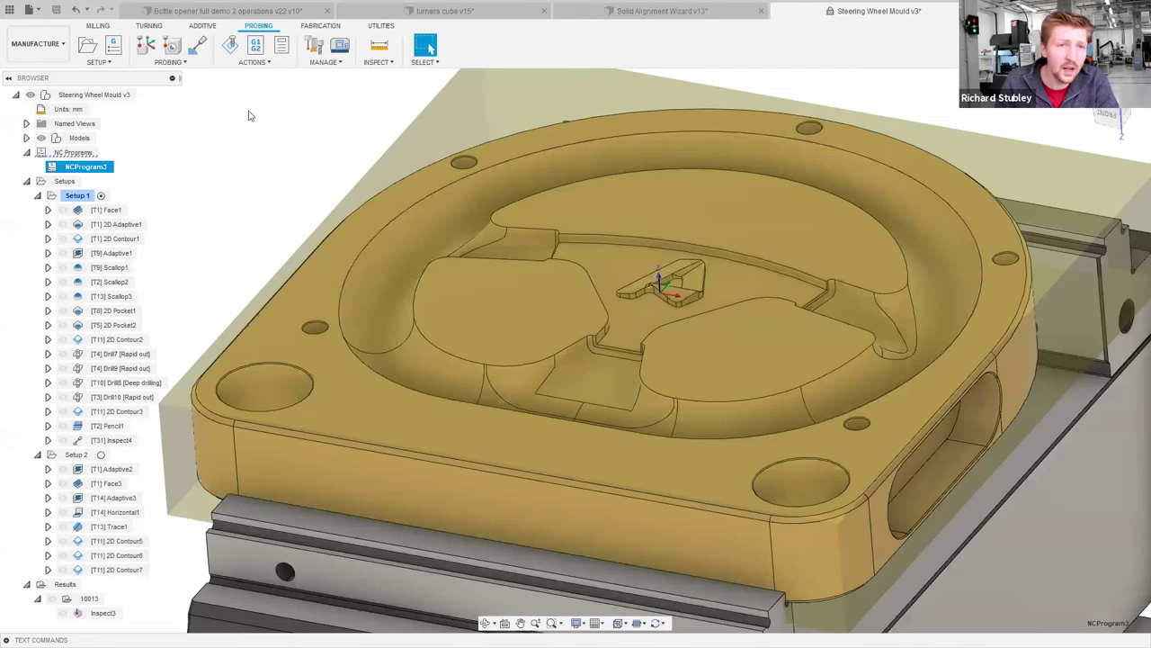
left_click(254, 61)
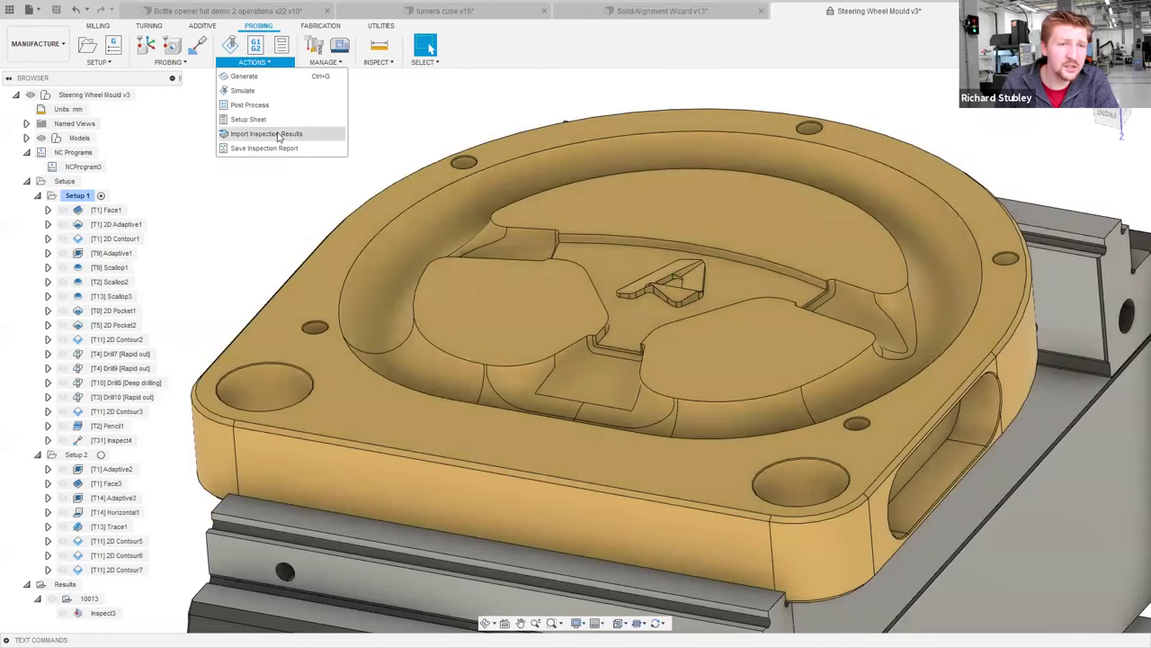
left_click(277, 135)
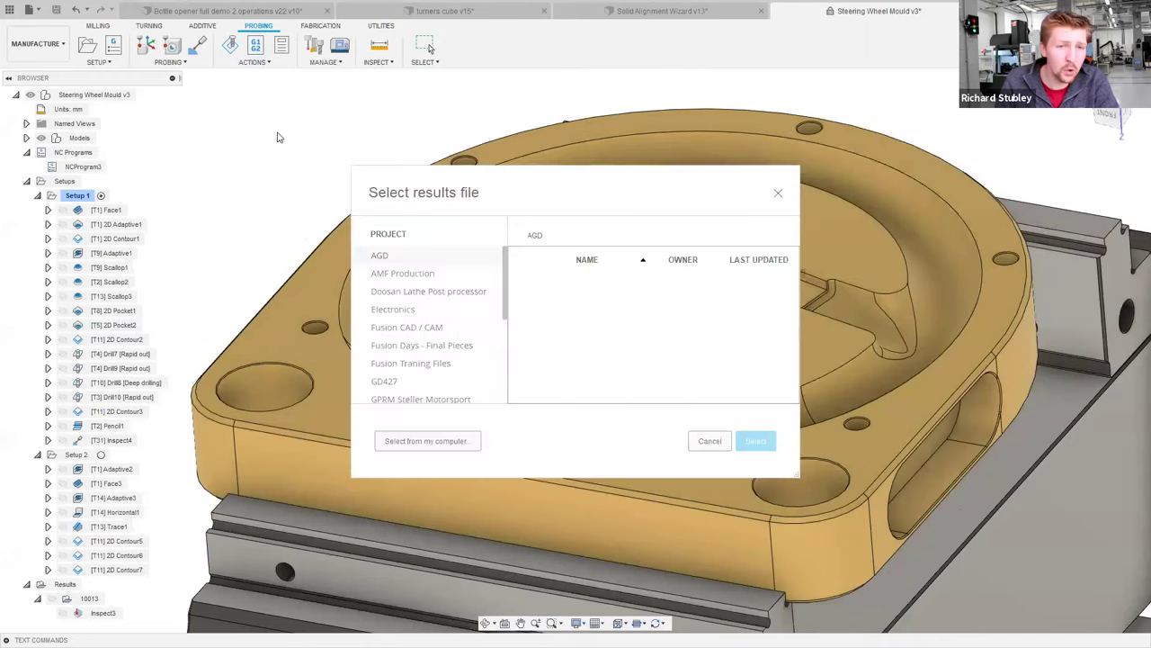
left_click(409, 444)
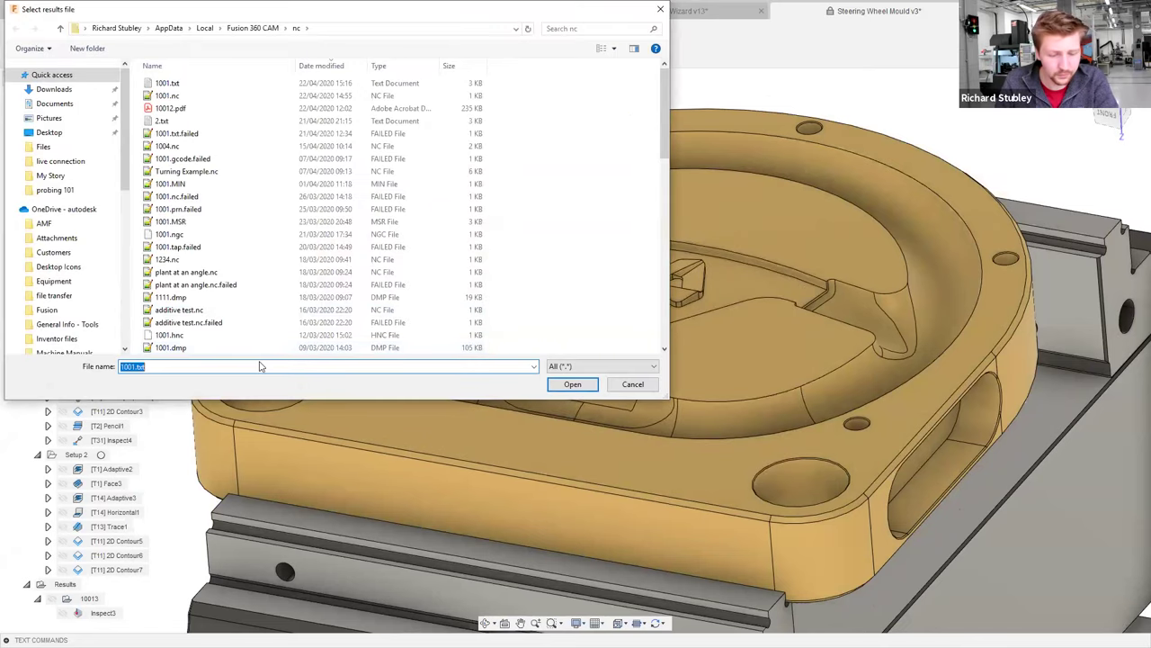
key("ctrl+v")
left_click(572, 384)
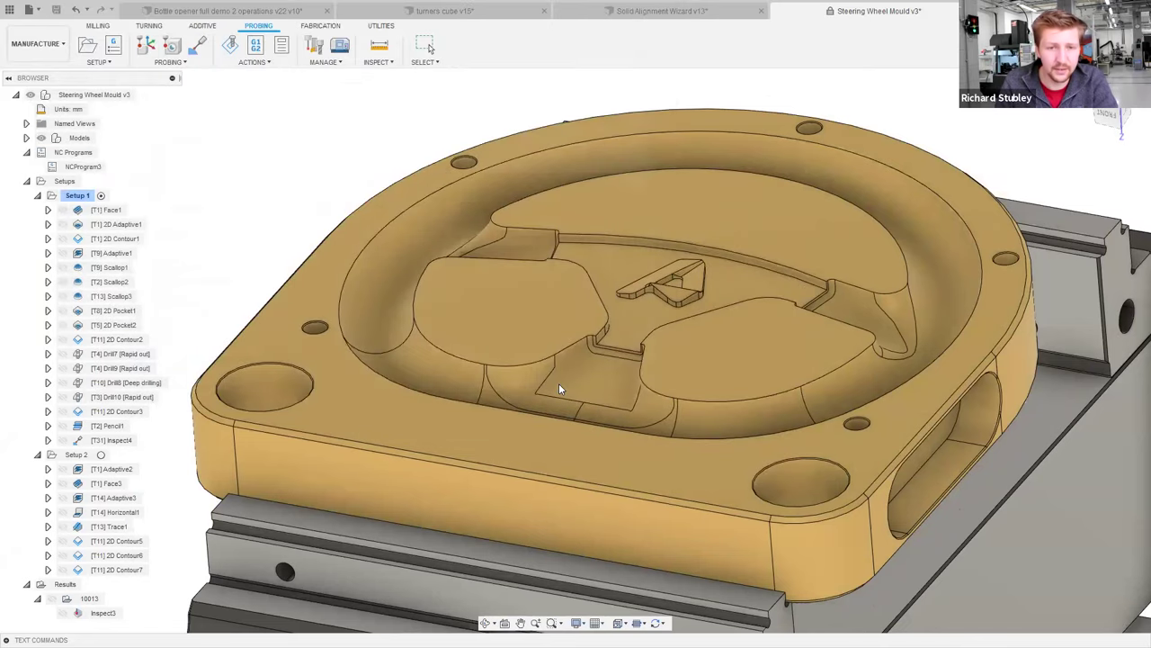
middle_click_drag(528, 315, 523, 419, "shift")
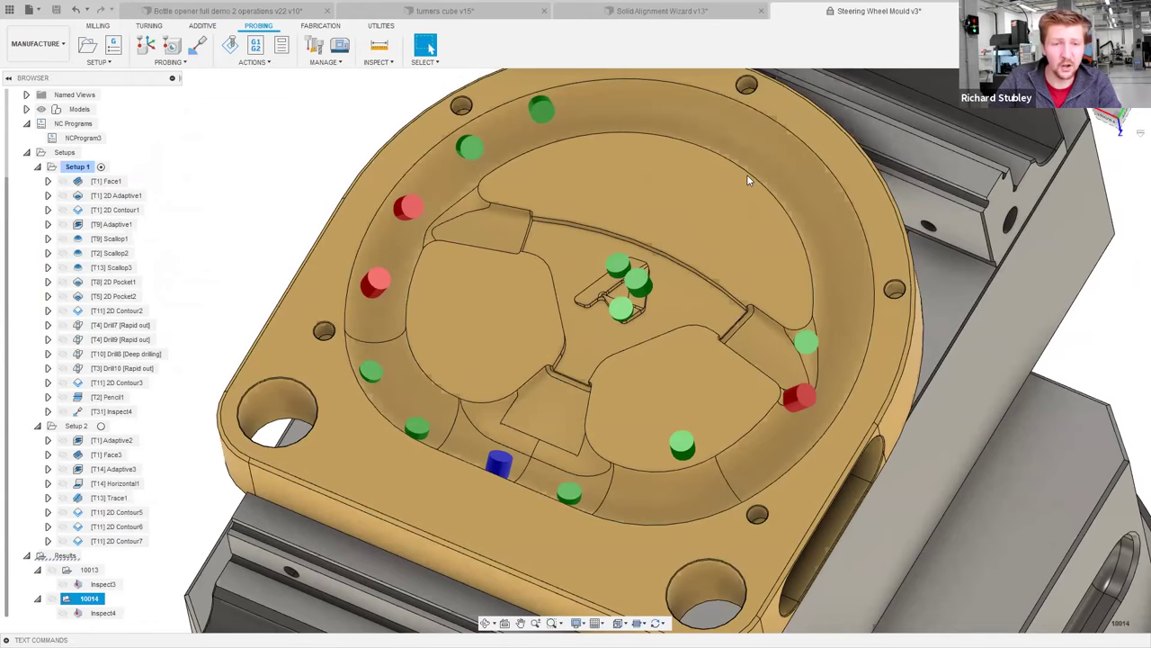
Set the inspection results display type to Confetti in the Manufacture preferences and inspect the markers on the mould.
key("ctrl+comma")
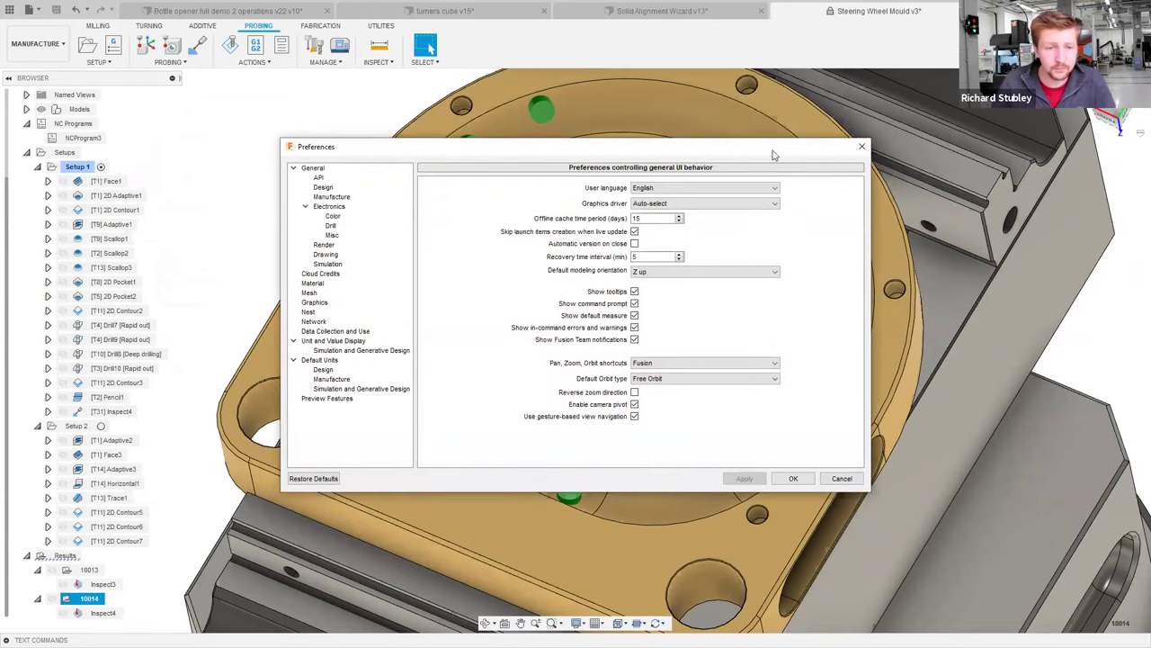
left_click(327, 400)
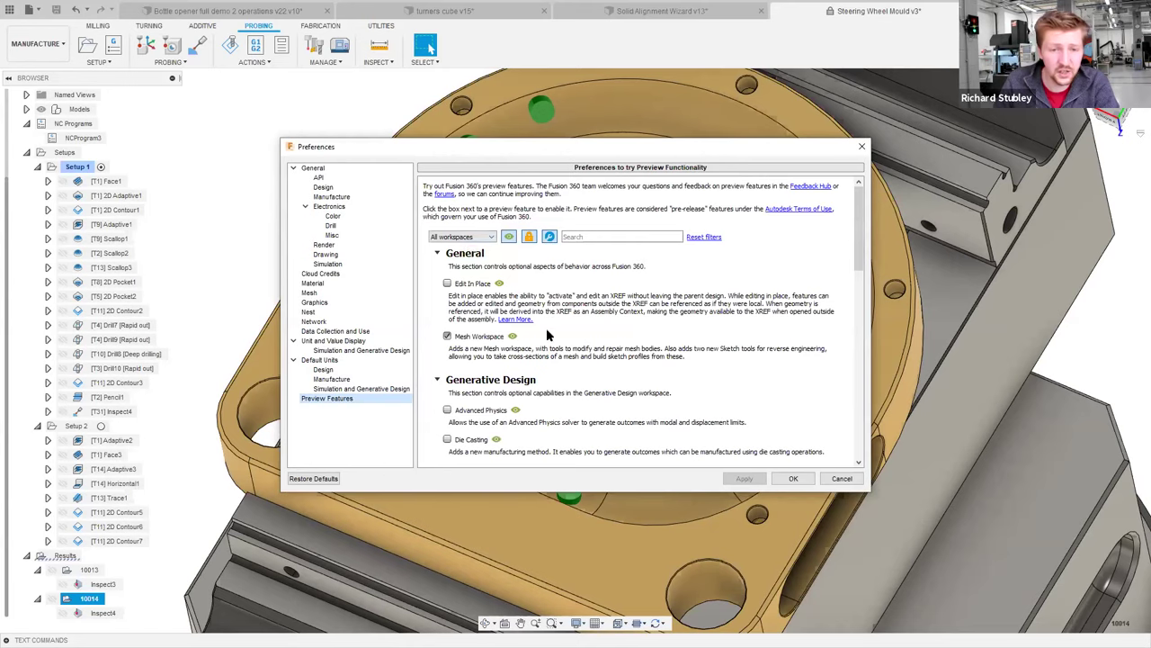
left_click(315, 169)
left_click(329, 197)
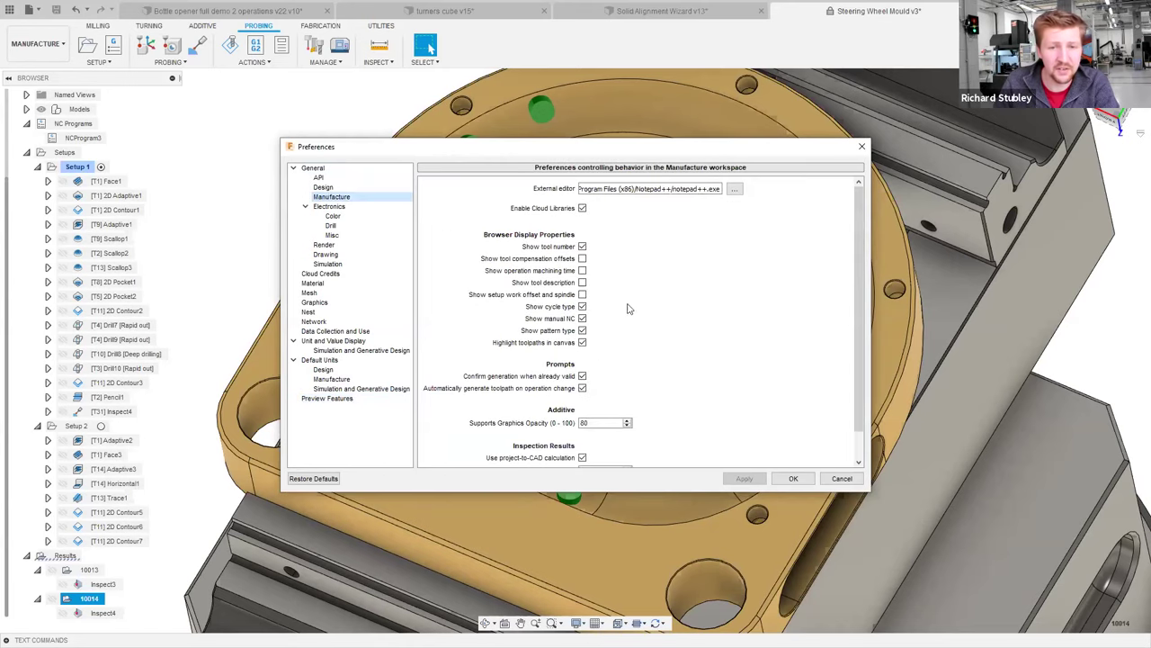
scroll(633, 336, "down", 2)
left_click(598, 456)
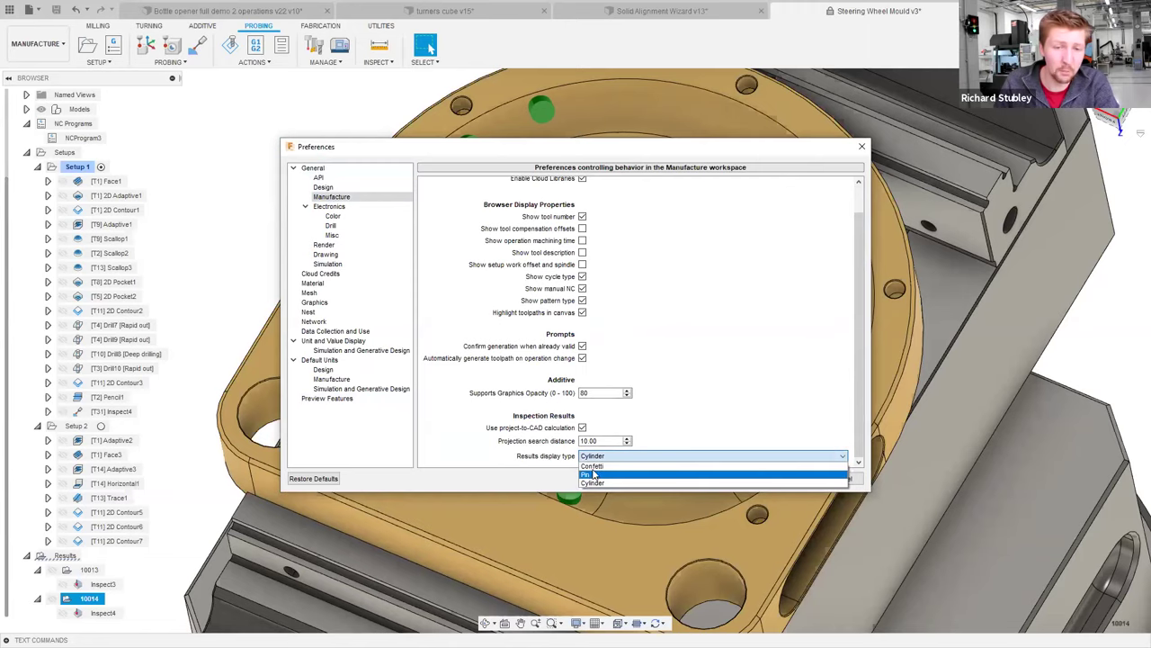
left_click(592, 465)
left_click(743, 478)
left_click(796, 478)
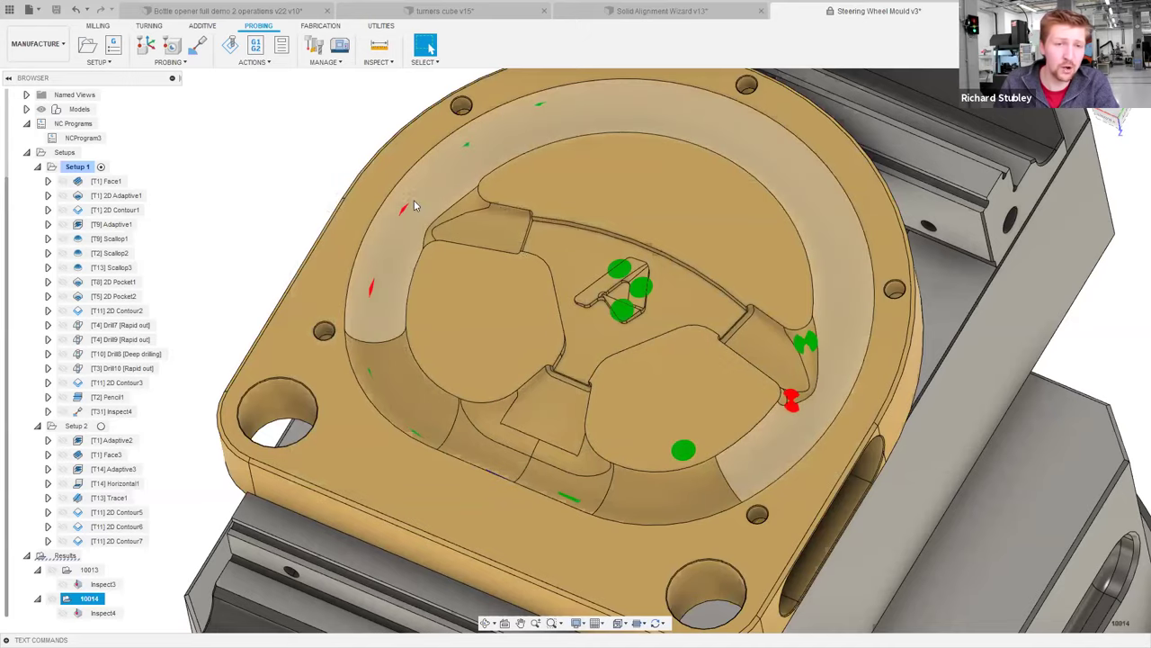
scroll(396, 211, "up", 5)
scroll(389, 221, "down", 5)
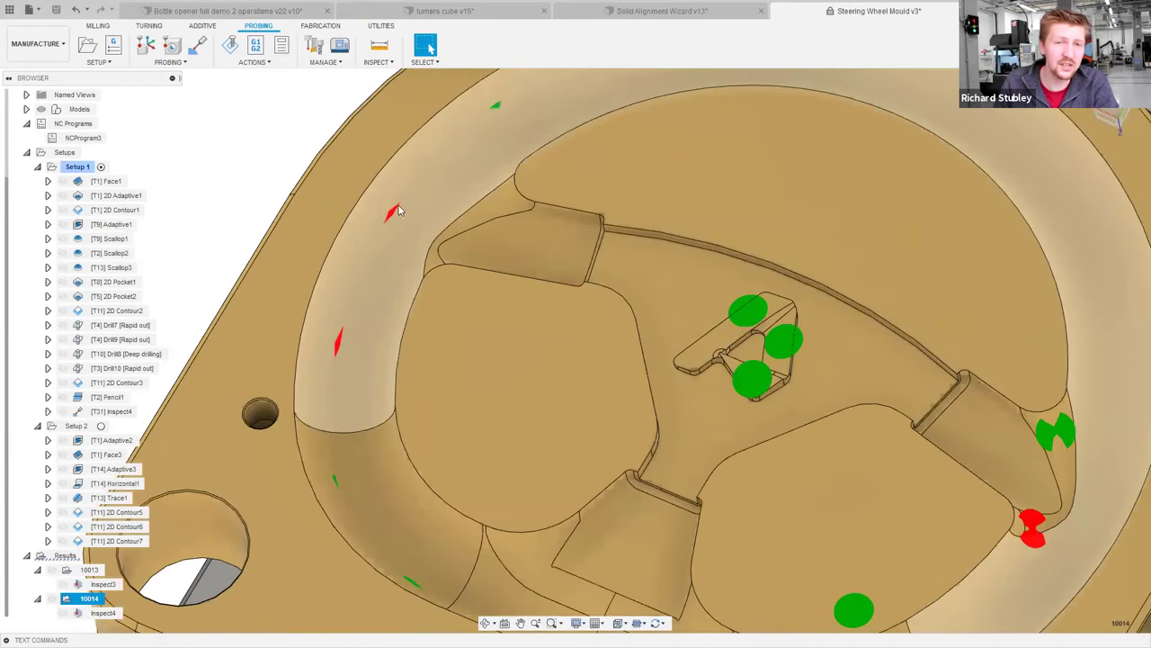
scroll(402, 203, "down", 1)
scroll(760, 300, "up", 3)
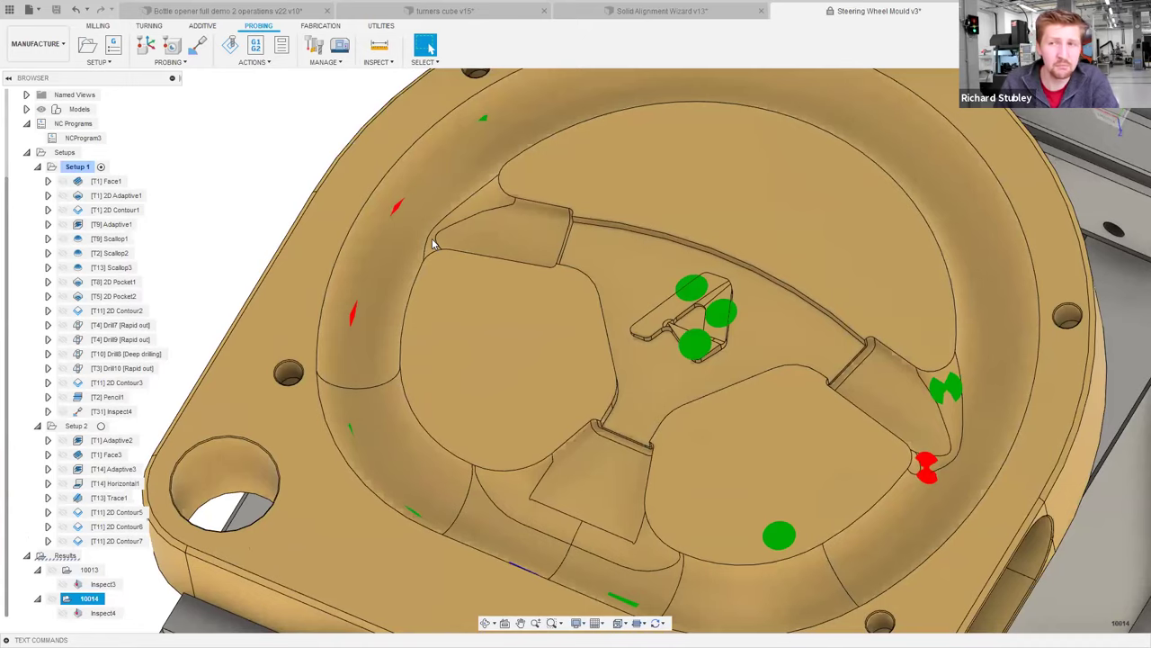
Change the inspection results display type to Pin in the Manufacture preferences and view the pins from a low angle.
key("ctrl+comma")
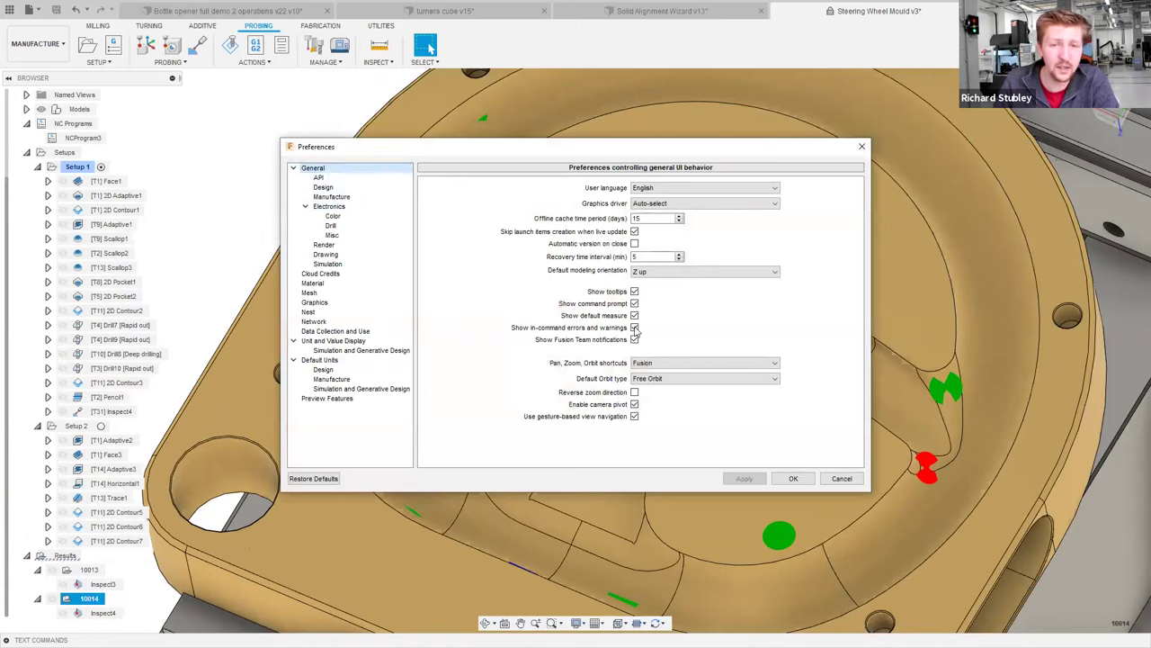
left_click(331, 196)
scroll(585, 374, "down", 5)
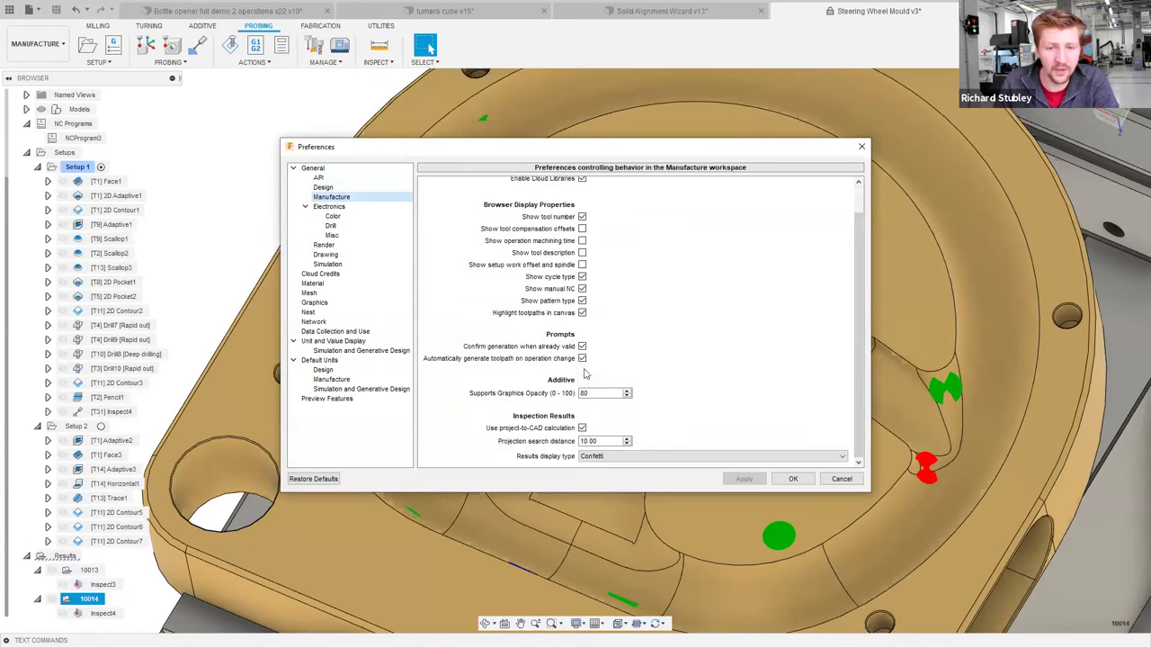
left_click(602, 456)
left_click(630, 476)
left_click(744, 478)
left_click(793, 479)
middle_click_drag(649, 360, 692, 310, "shift")
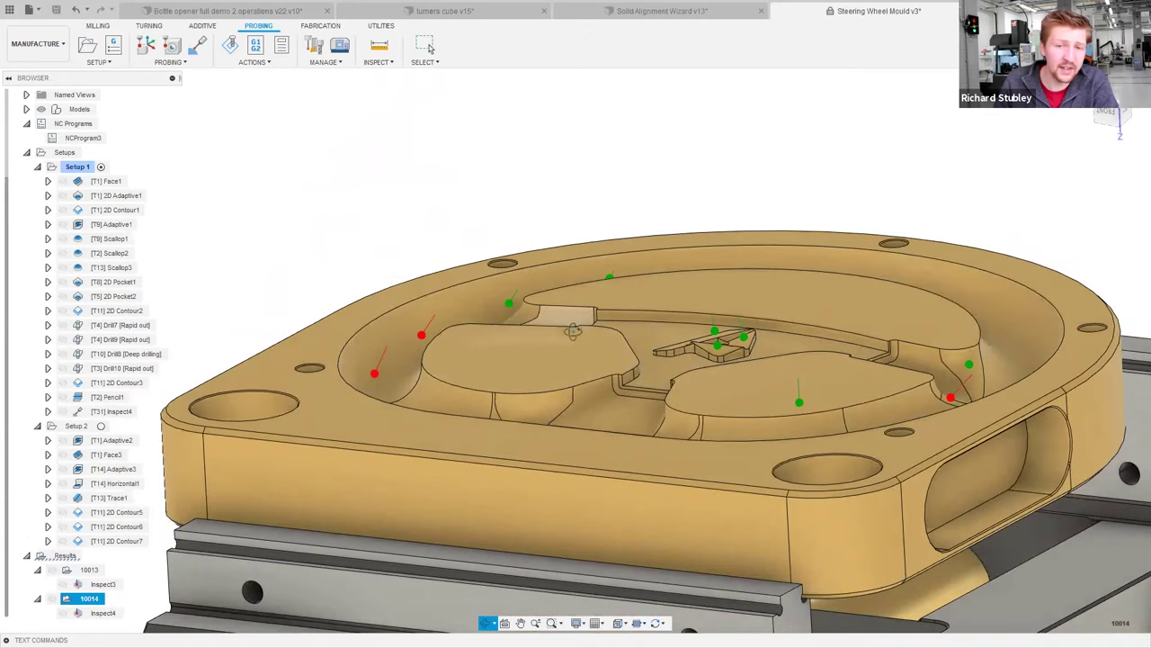
middle_click_drag(576, 337, 580, 342, "shift")
scroll(572, 276, "up", 3)
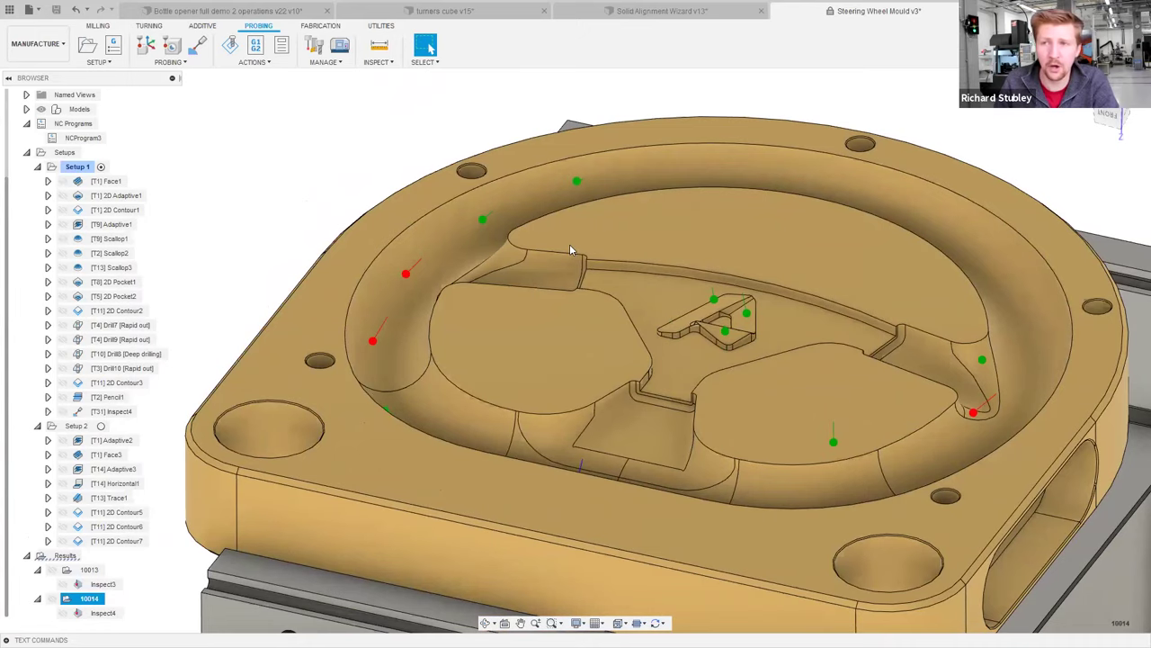
Set the inspection results display type back to Cylinder in the Manufacture preferences.
key("ctrl+comma")
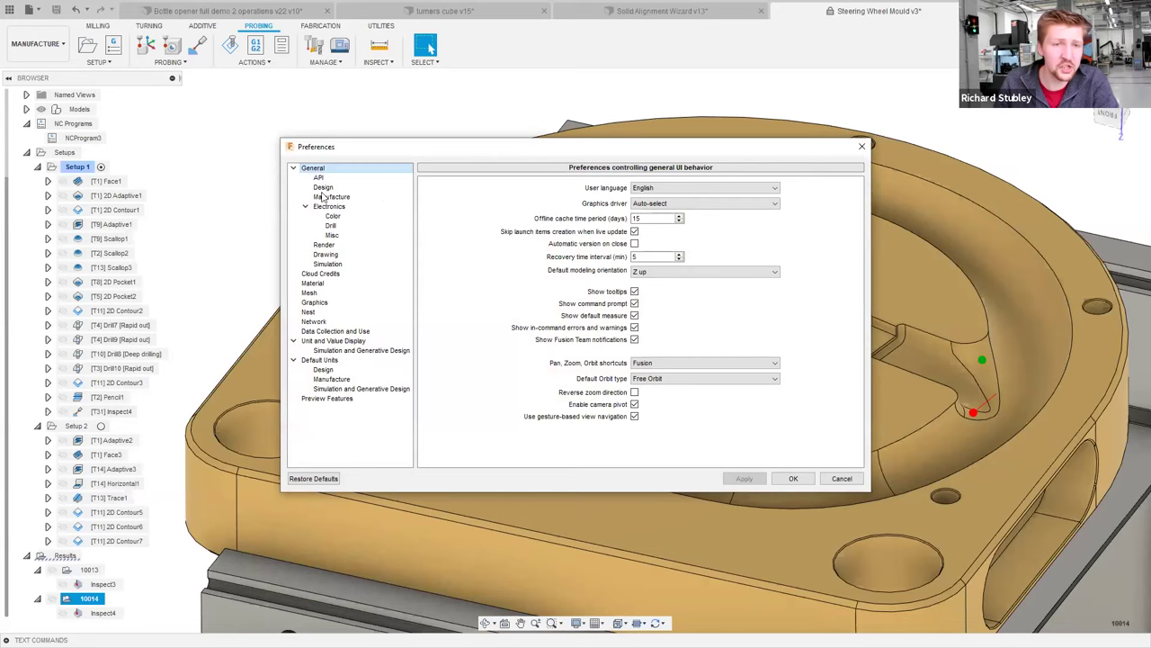
left_click(331, 196)
scroll(572, 401, "down", 2)
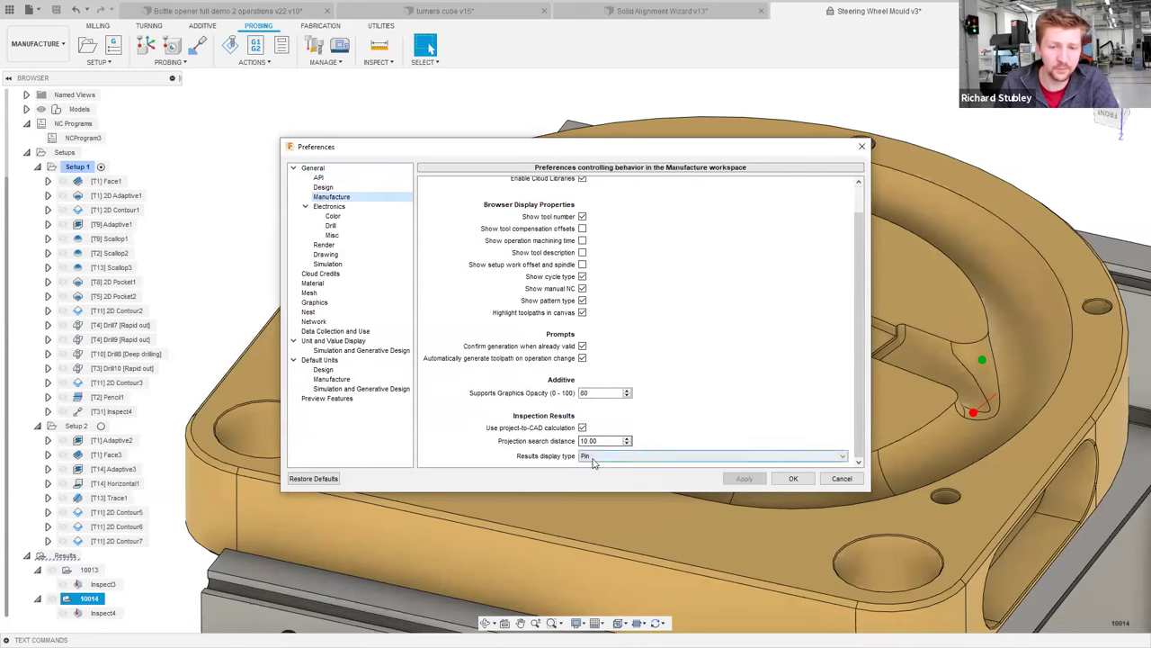
left_click(596, 456)
left_click(603, 484)
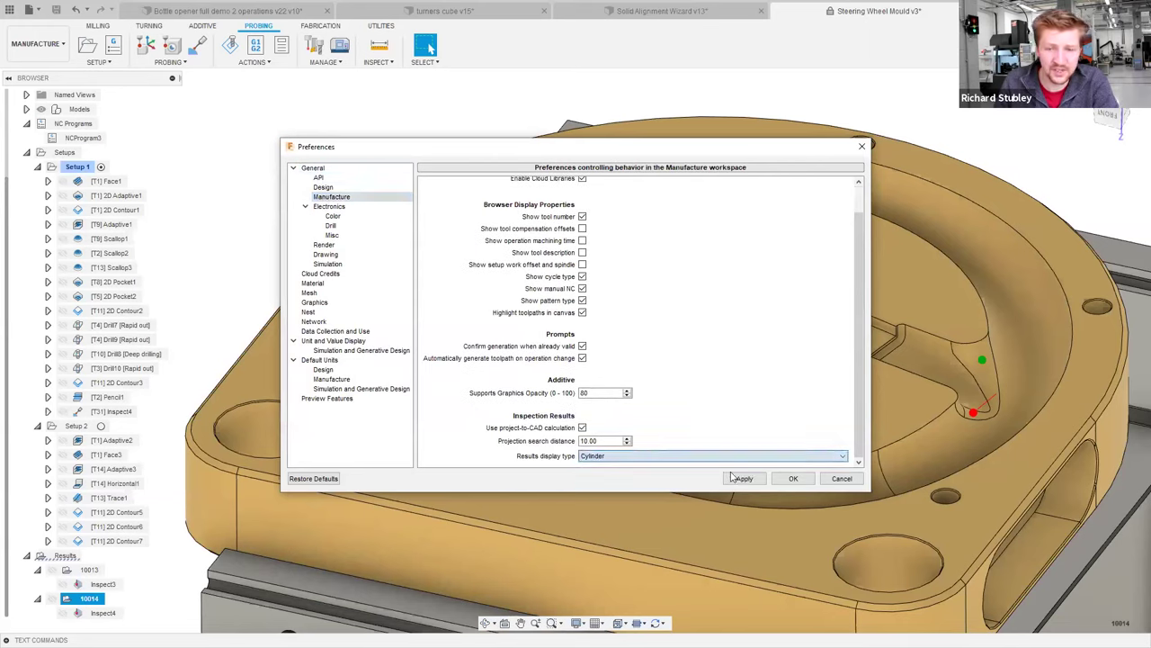
left_click(764, 477)
left_click(796, 478)
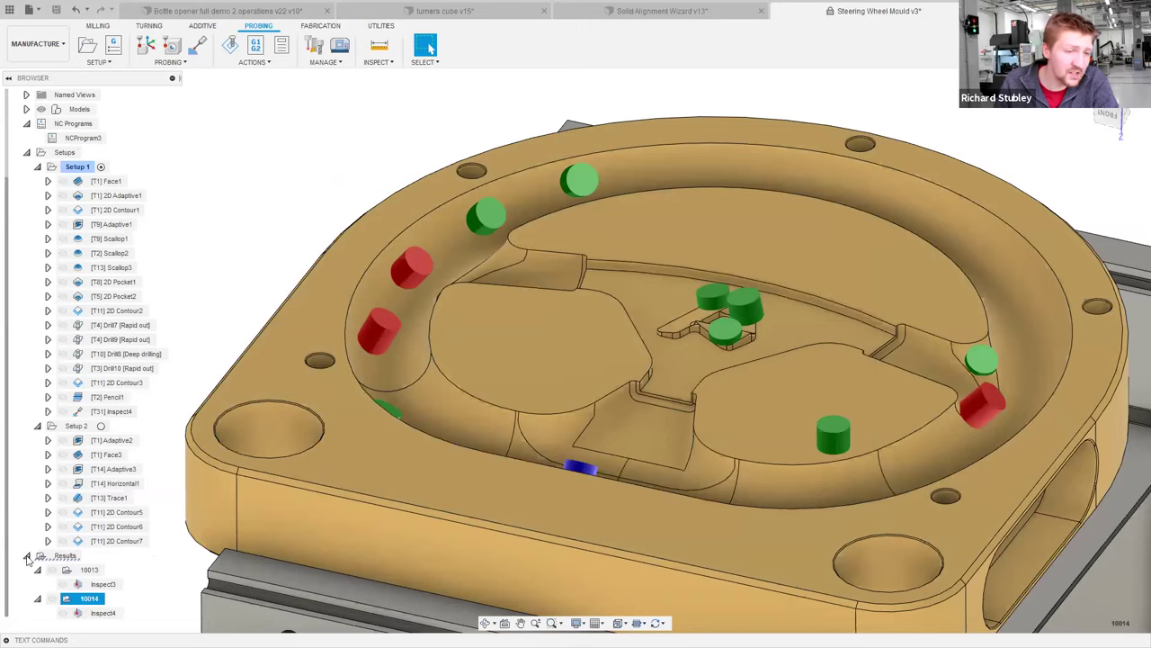
Show the results table of Inspect4 under 10014 and select the measured points on the mould's central logo.
scroll(31, 562, "up", 1)
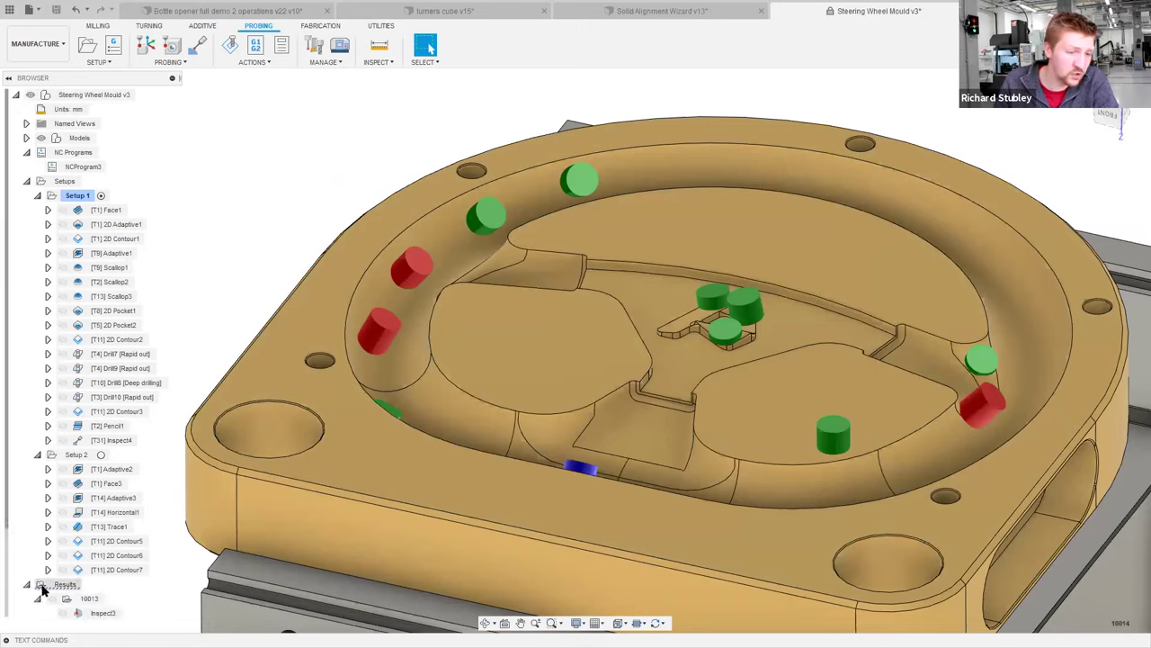
scroll(36, 593, "down", 1)
right_click(107, 612)
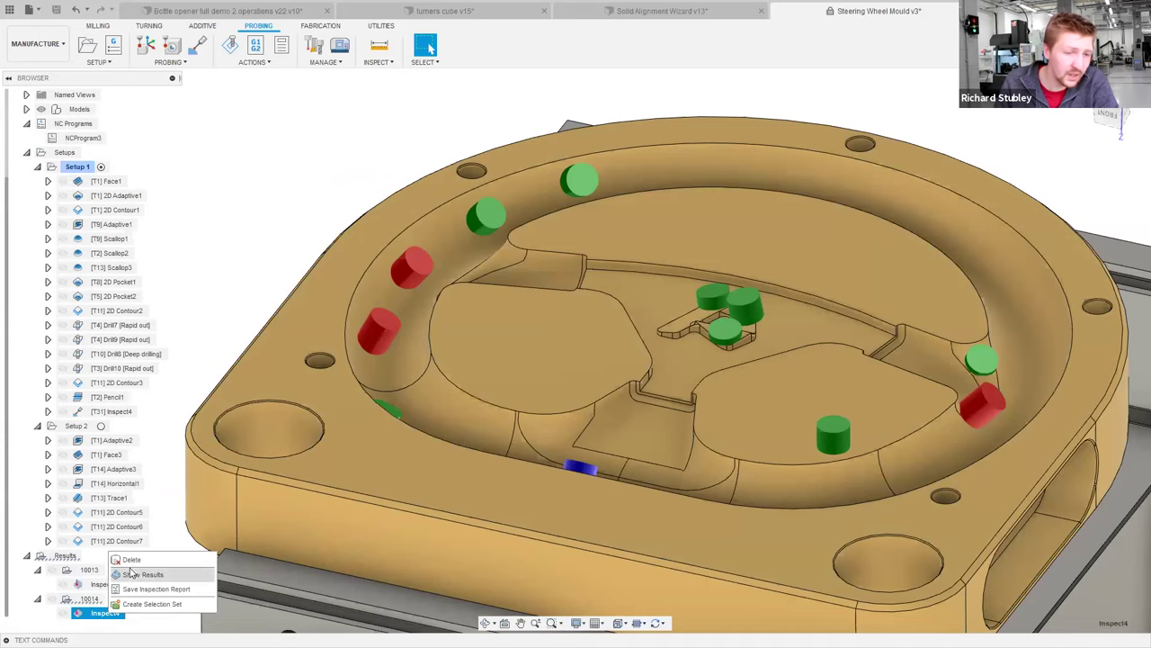
left_click(135, 576)
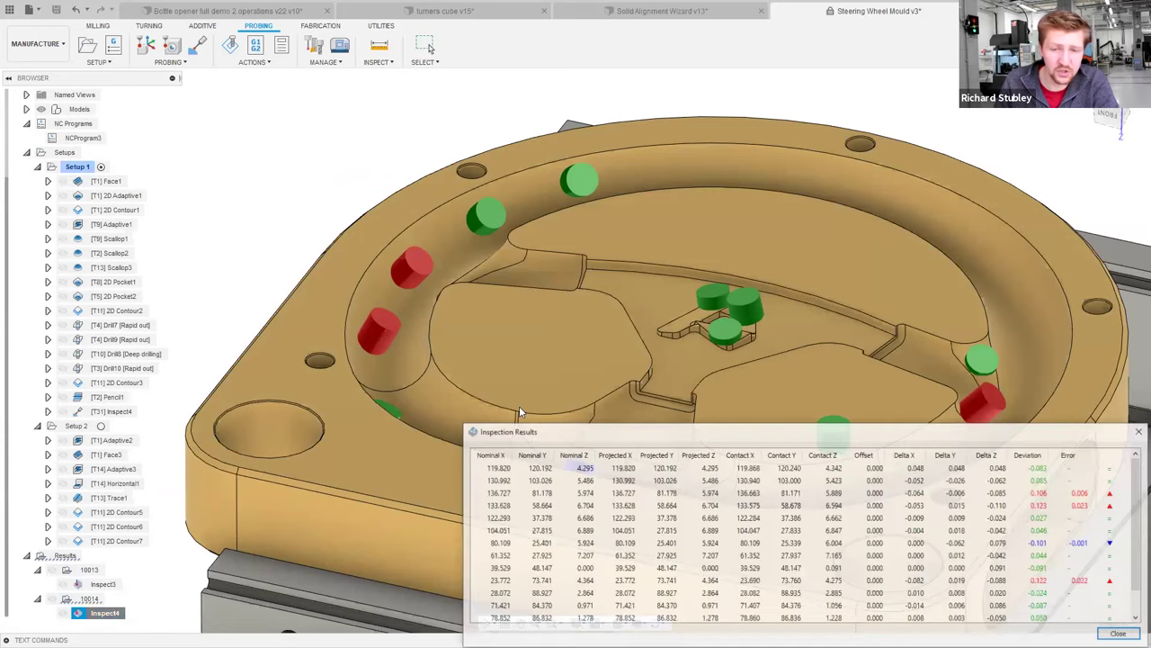
middle_click_drag(689, 196, 650, 184, "shift")
left_click(649, 184)
left_click(663, 230)
scroll(569, 542, "down", 1)
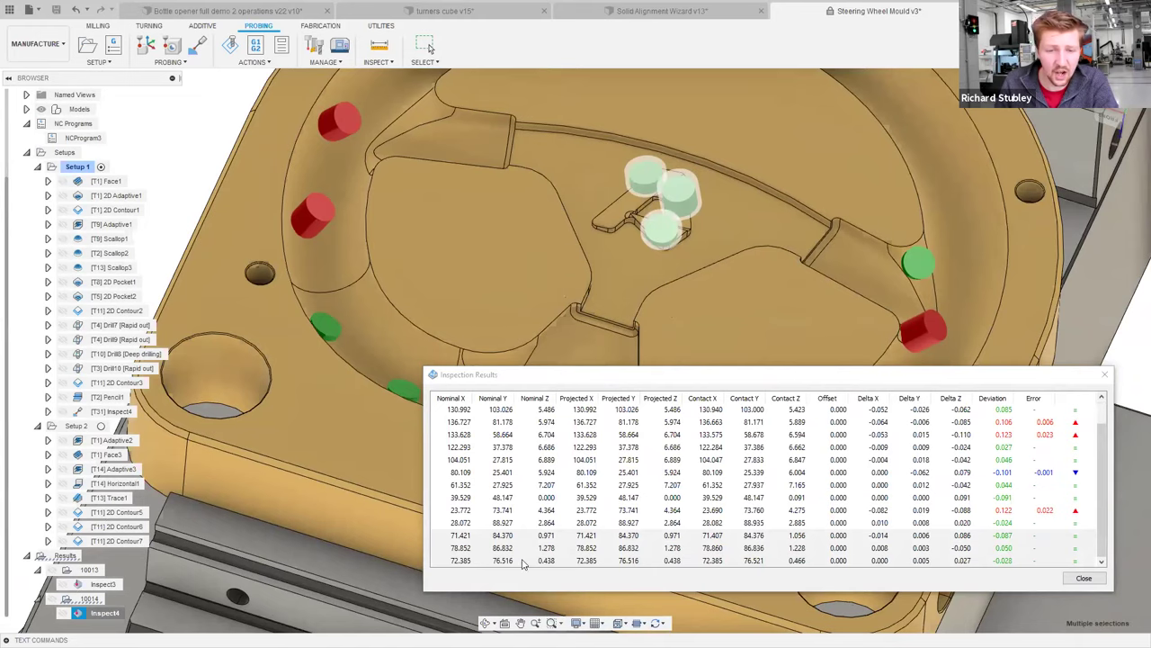
Locate the points with nominal X 61.352 and 80.109 on the model from their table rows, and close the inspection results.
left_click(547, 487)
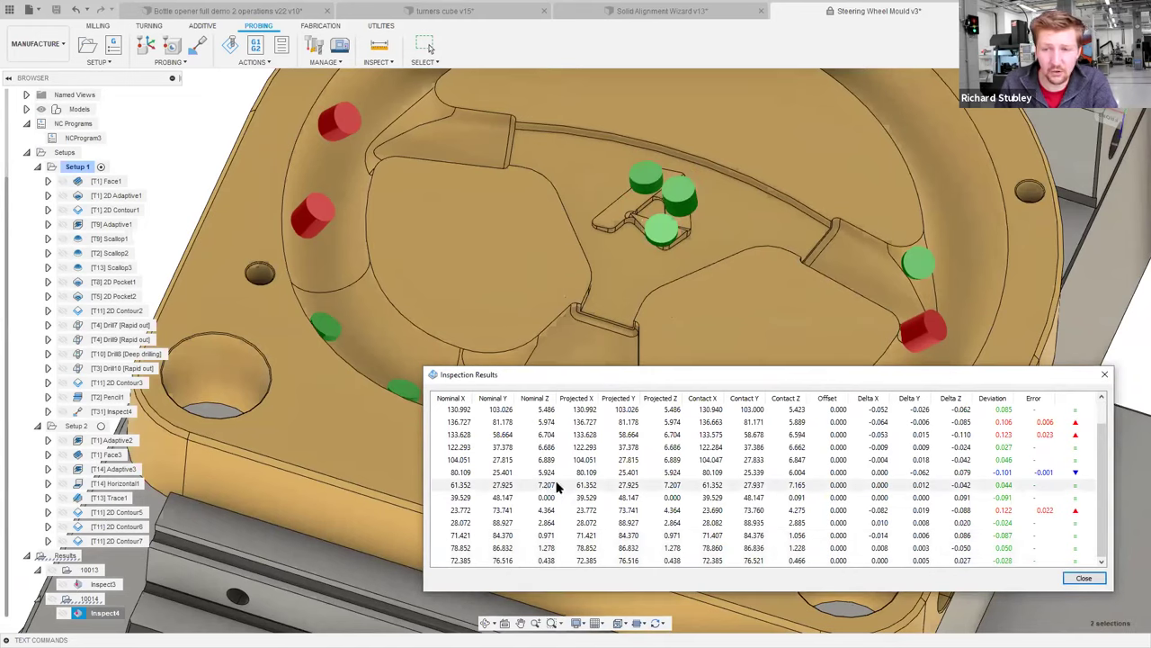
scroll(533, 270, "up", 8)
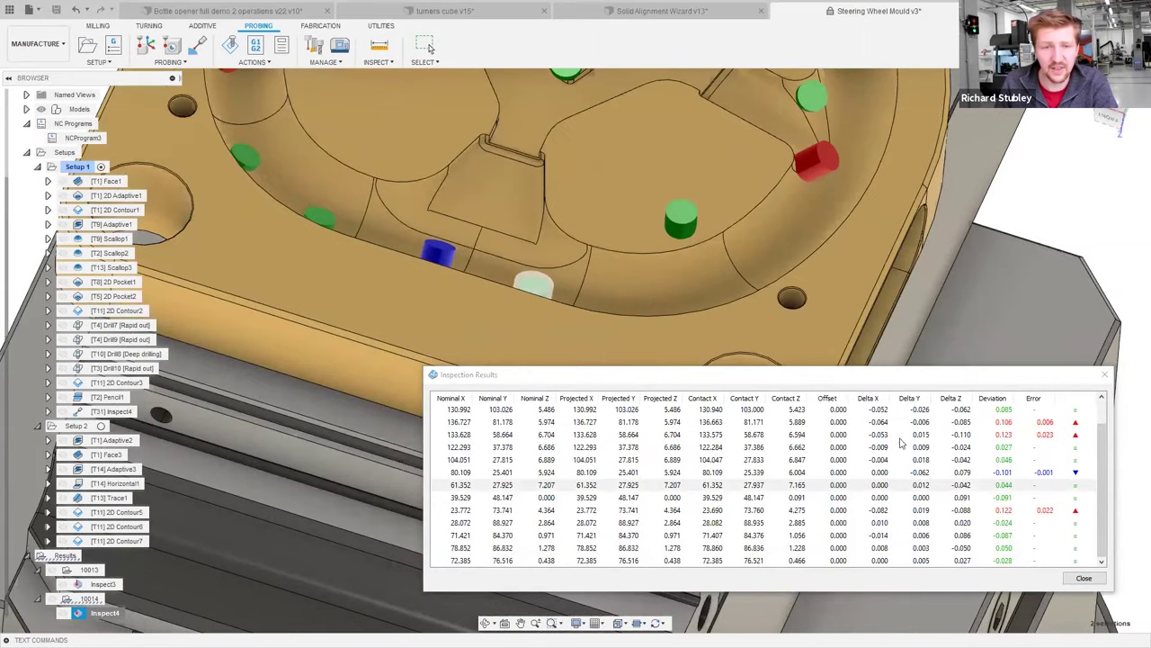
left_click(1009, 473)
scroll(420, 261, "down", 5)
middle_click_drag(420, 261, 489, 375, "shift")
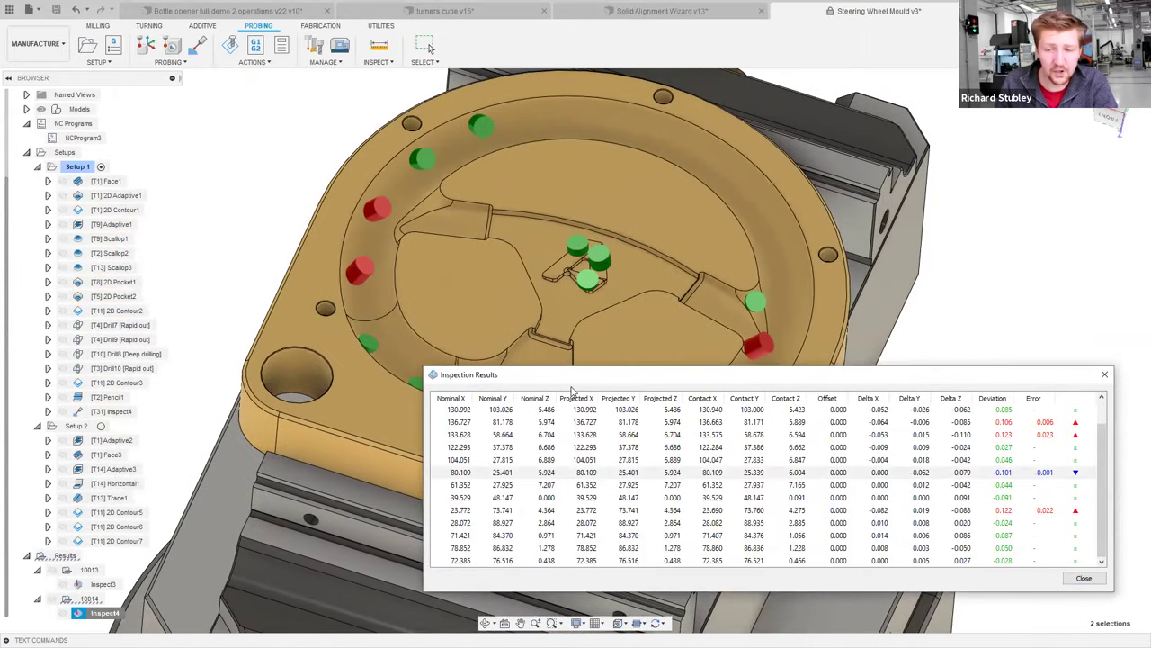
left_click_drag(570, 391, 608, 430)
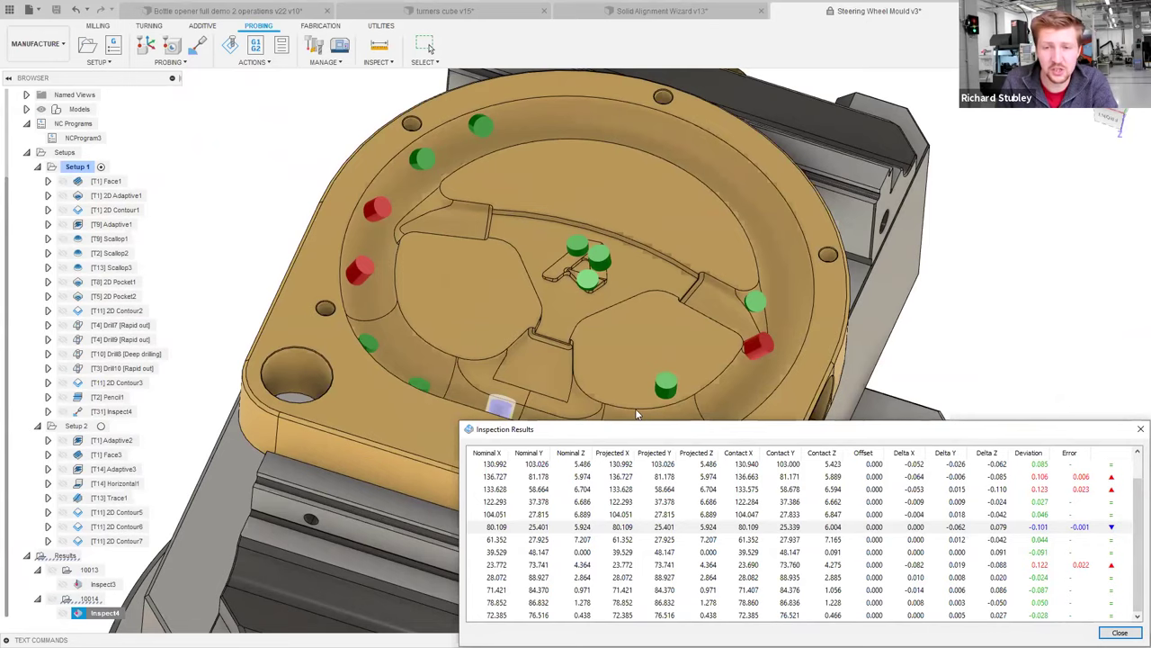
left_click(1137, 431)
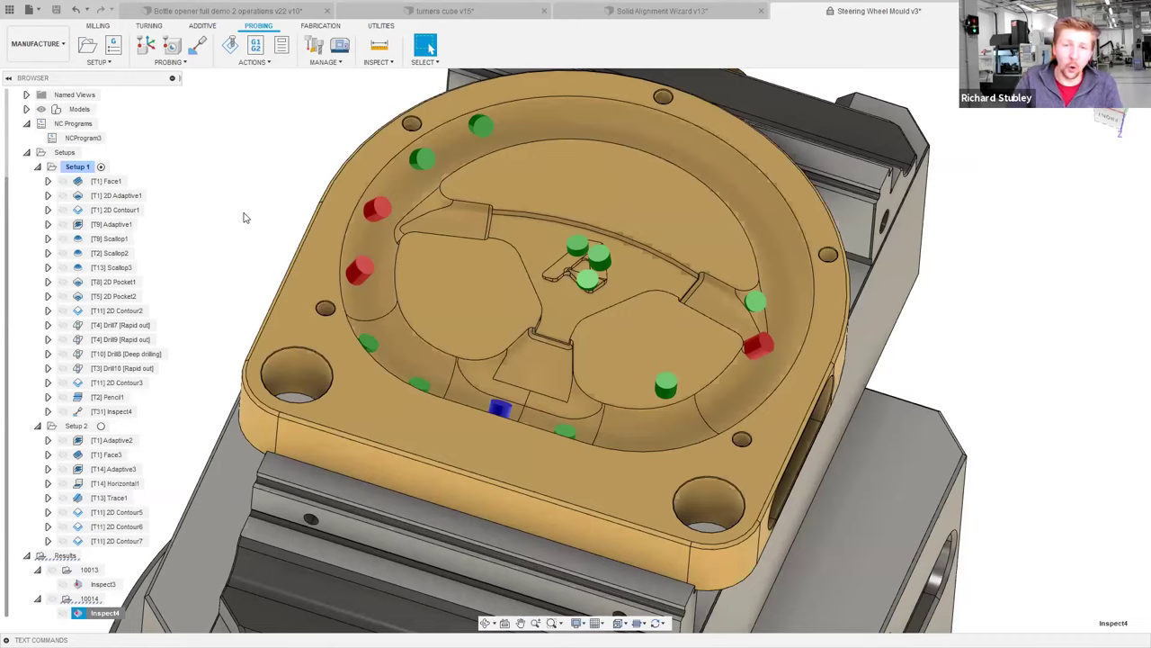
Examine the coloured result markers on the central logo and around the rim, and clear the results from the view.
scroll(567, 261, "up", 5)
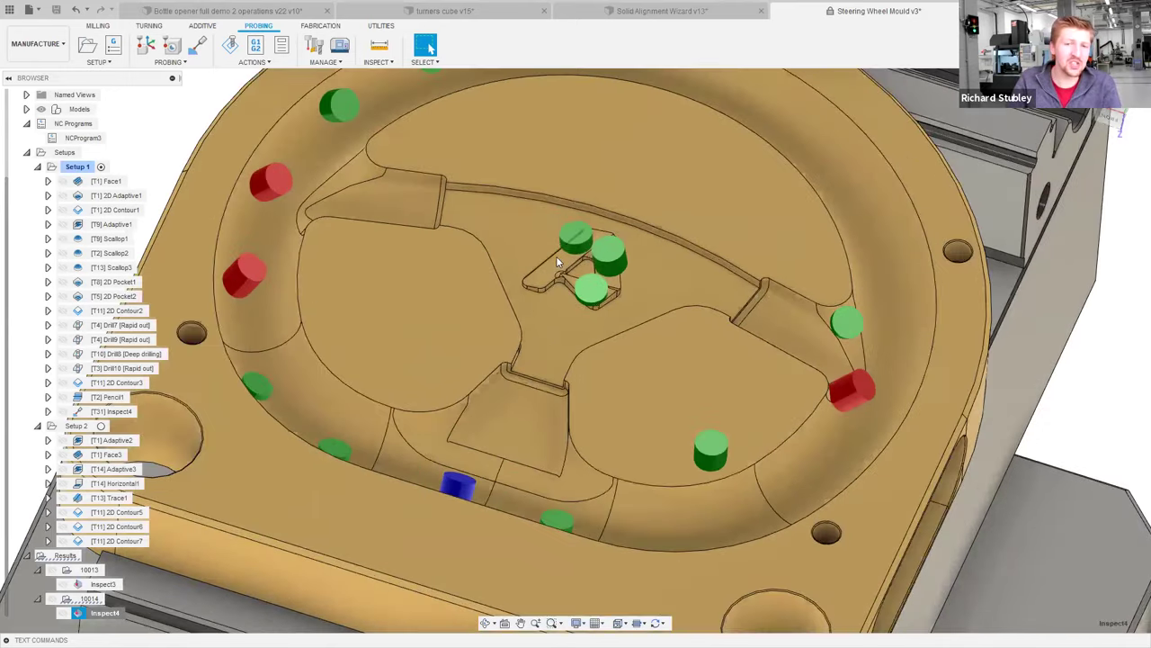
scroll(557, 258, "up", 6)
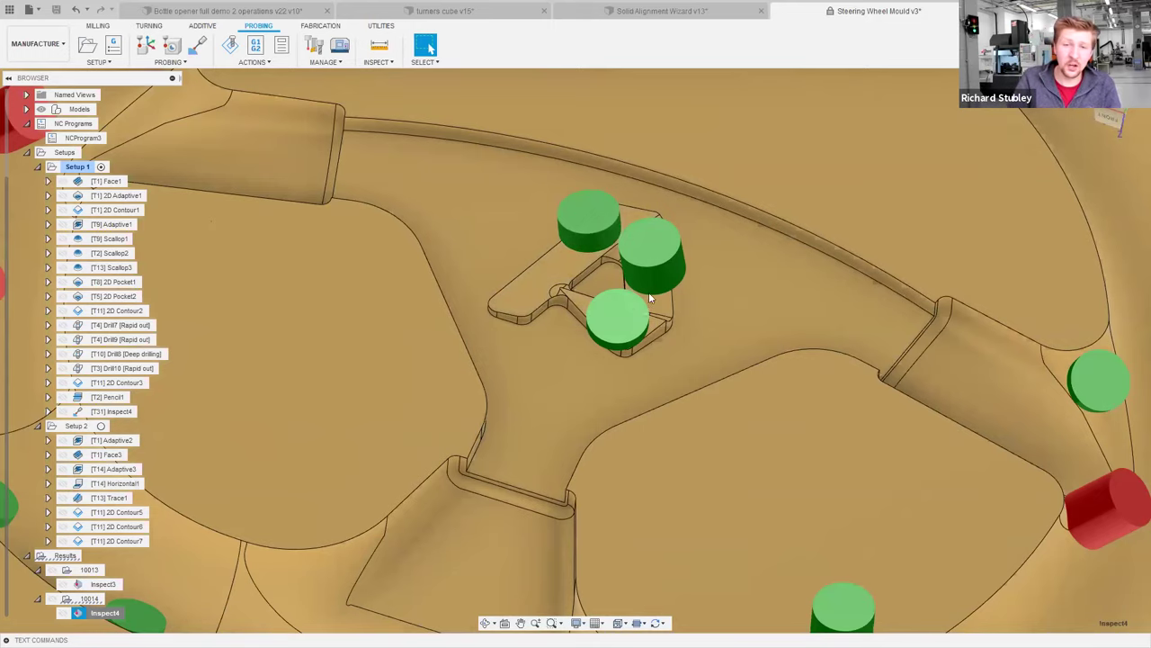
scroll(694, 225, "down", 5)
middle_click_drag(695, 225, 433, 141, "shift")
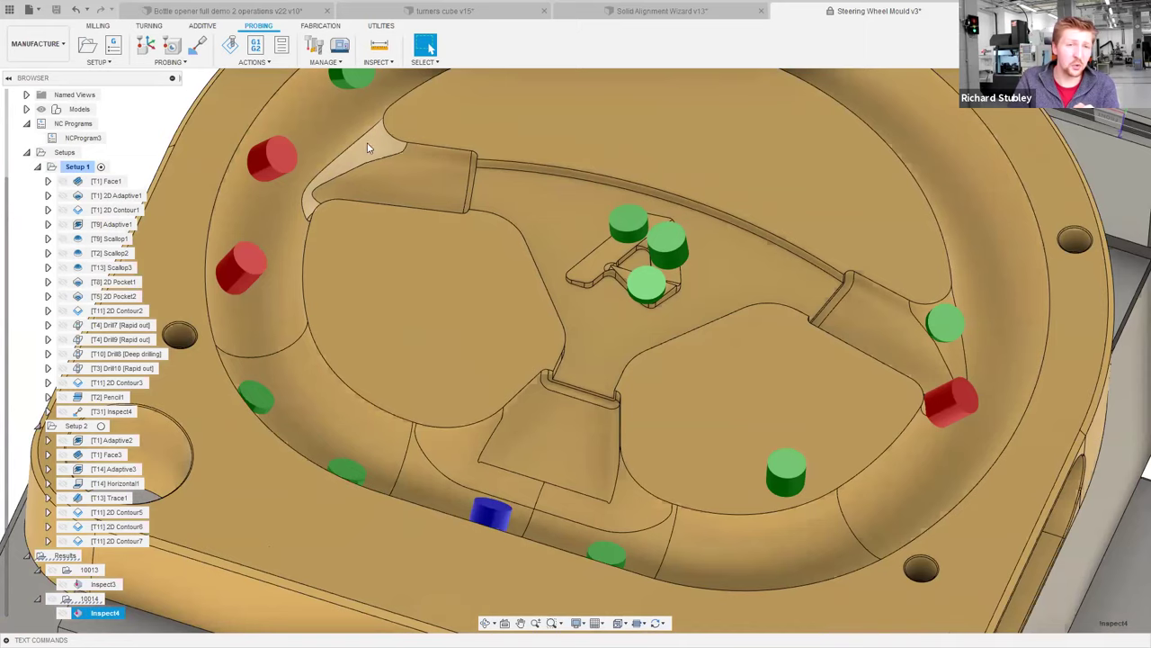
middle_click_drag(328, 193, 376, 272, "shift")
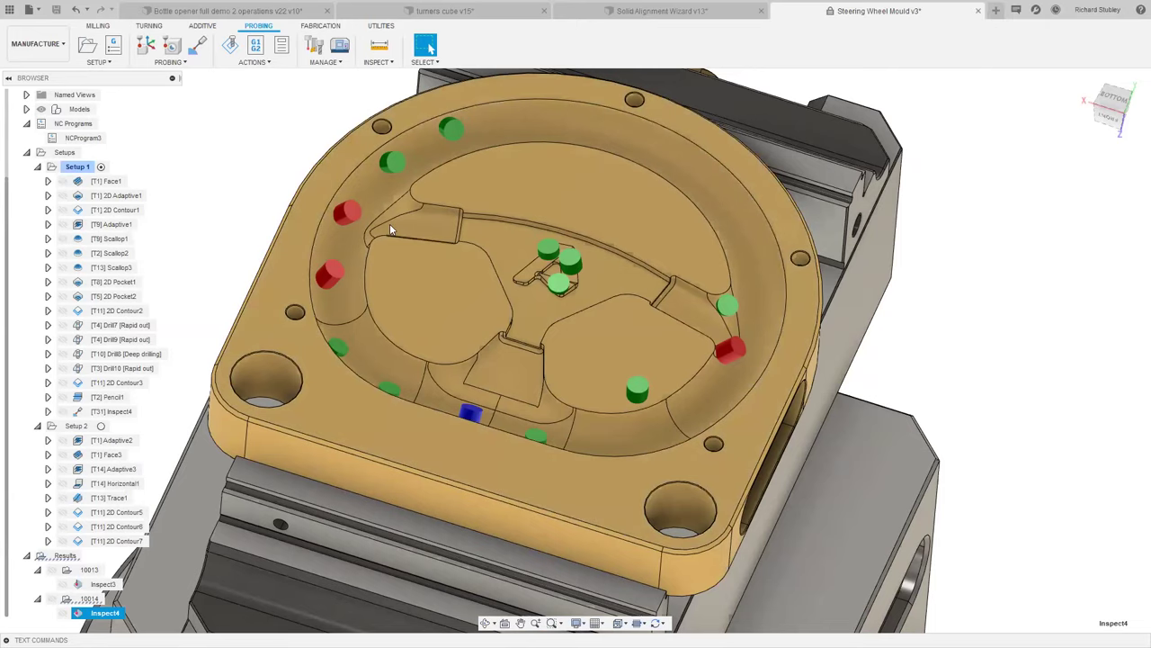
middle_click_drag(270, 143, 308, 155)
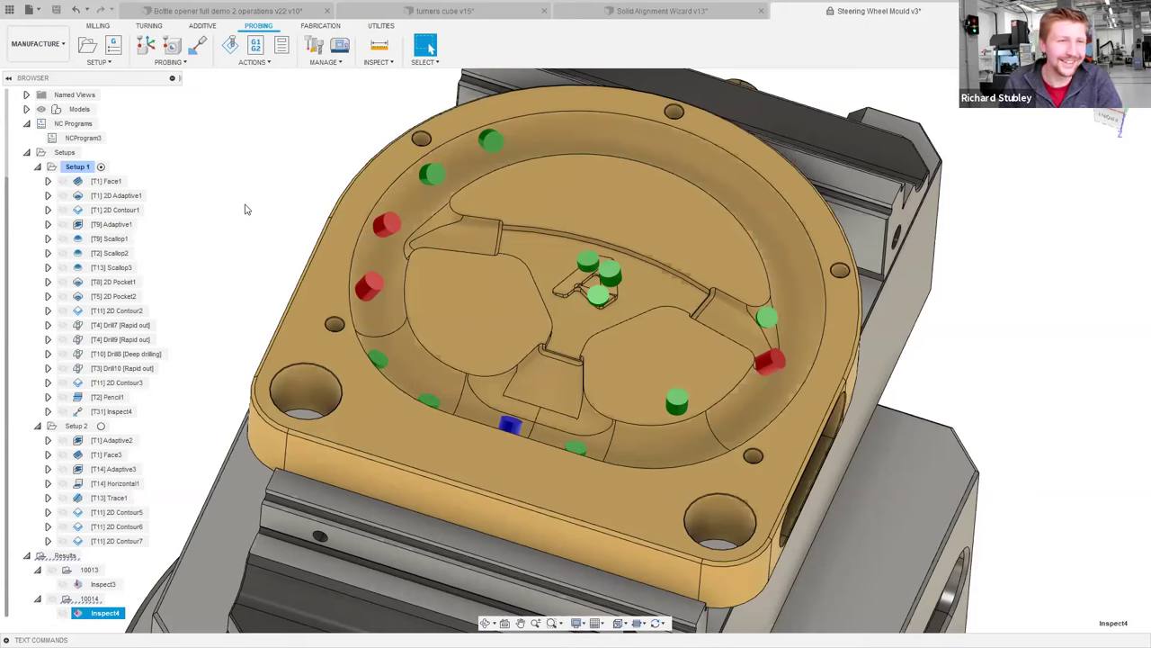
left_click(251, 153)
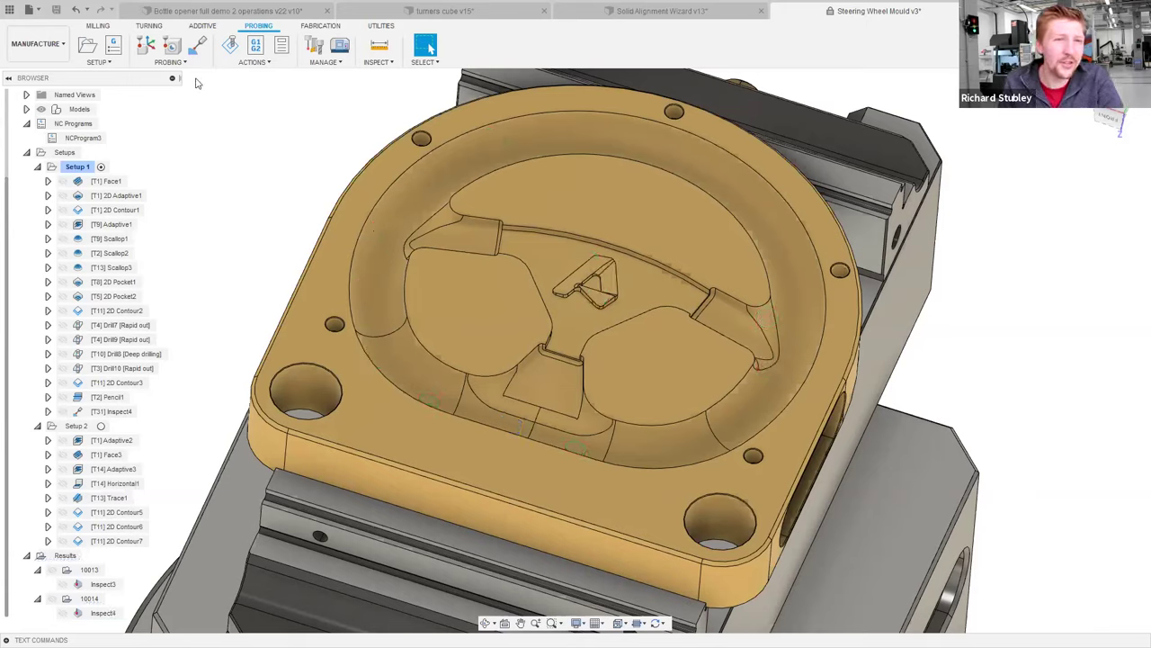
Start a new surface inspection in Setup 1 with the #31 6 mm probe and orient the tool toward the mould's pocketed side.
left_click(198, 45)
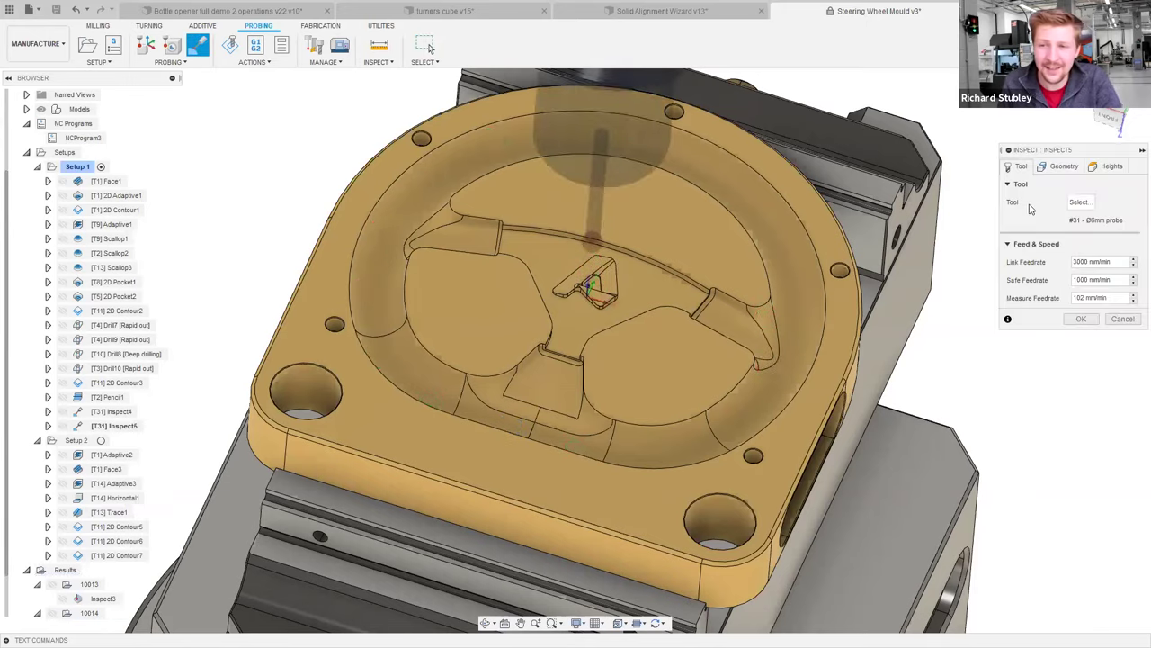
left_click(1061, 166)
left_click(1010, 316)
middle_click_drag(843, 419, 724, 382, "shift")
left_click(791, 416)
left_click(1084, 203)
Pick seven inspection points inside the mould's side pocket and generate the surface inspection toolpath.
scroll(727, 358, "up", 5)
left_click(729, 347)
middle_click_drag(728, 341, 626, 279, "shift")
left_click(626, 278)
left_click(646, 268)
left_click(480, 311)
left_click(408, 334)
left_click(393, 368)
left_click(592, 337)
left_click(1096, 470)
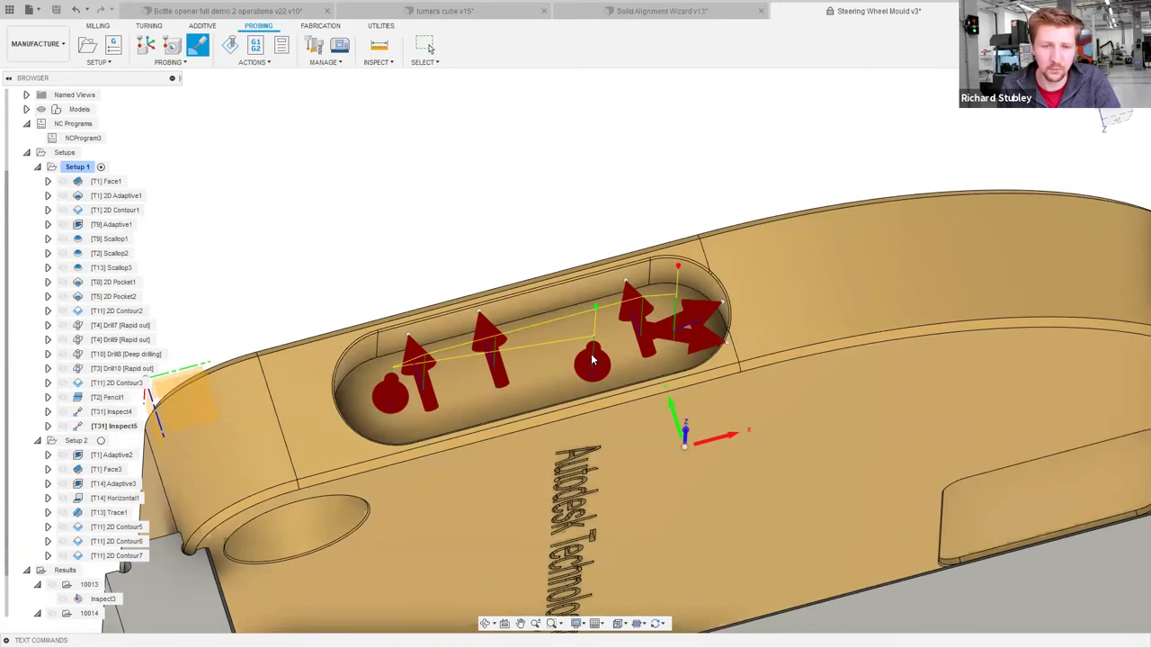
middle_click_drag(620, 362, 678, 340, "shift")
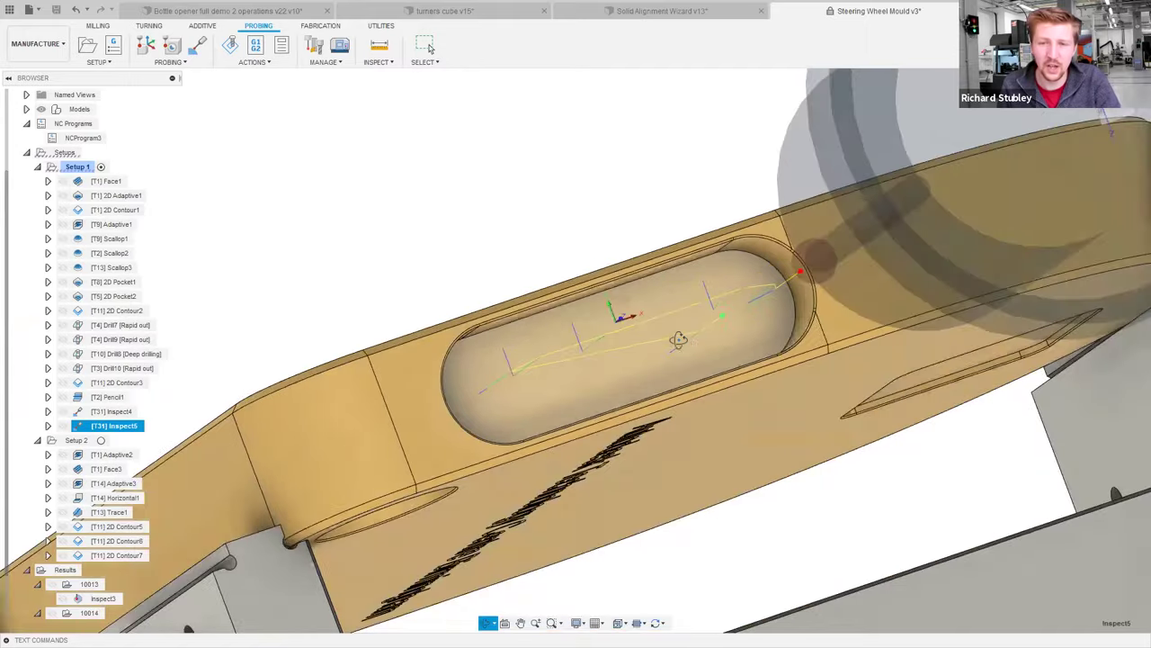
scroll(678, 340, "down", 10)
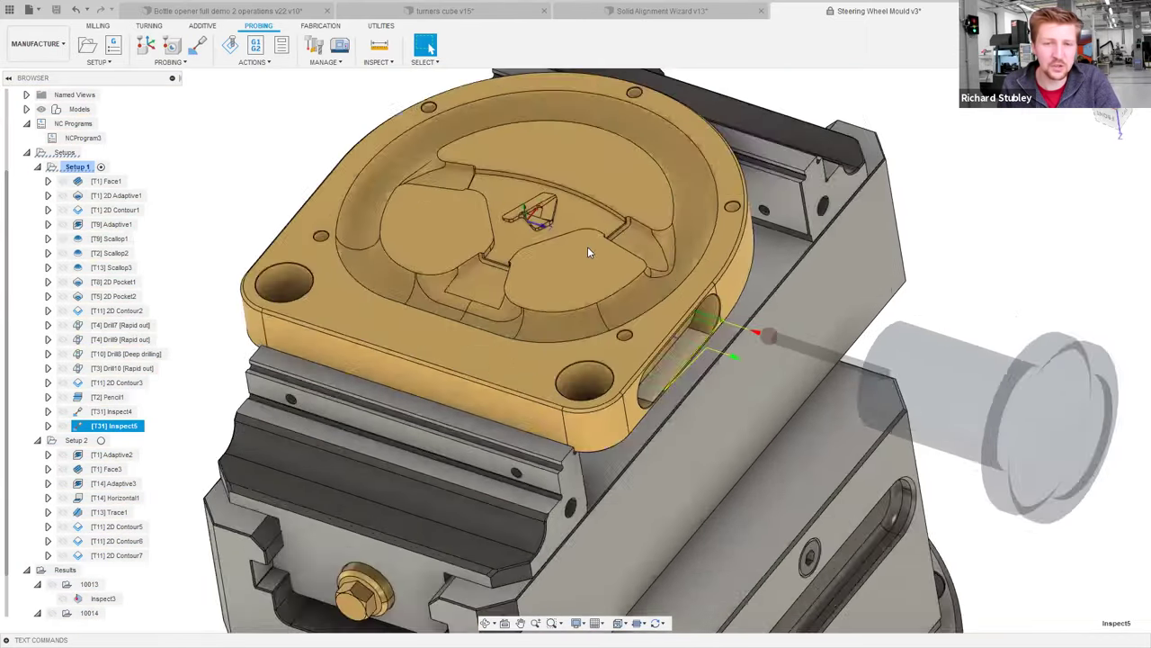
scroll(587, 247, "down", 4)
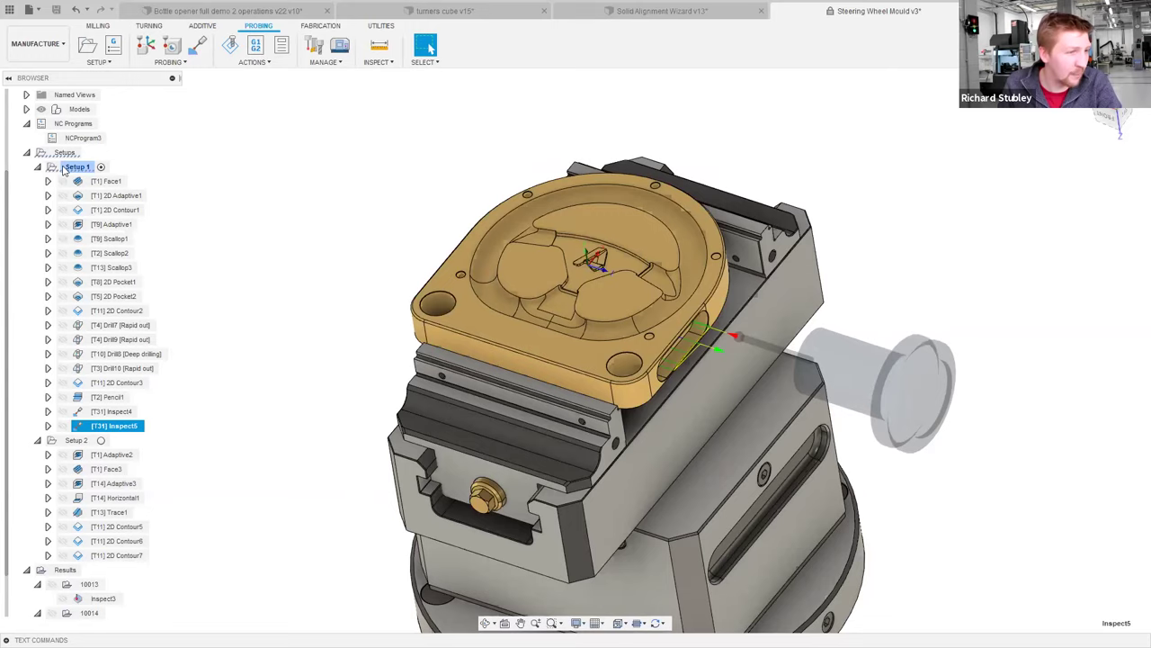
Switch to the Solid Alignment Wizard document and examine the engraved bar held between its soft jaws from several sides.
left_click(646, 11)
scroll(346, 267, "down", 5)
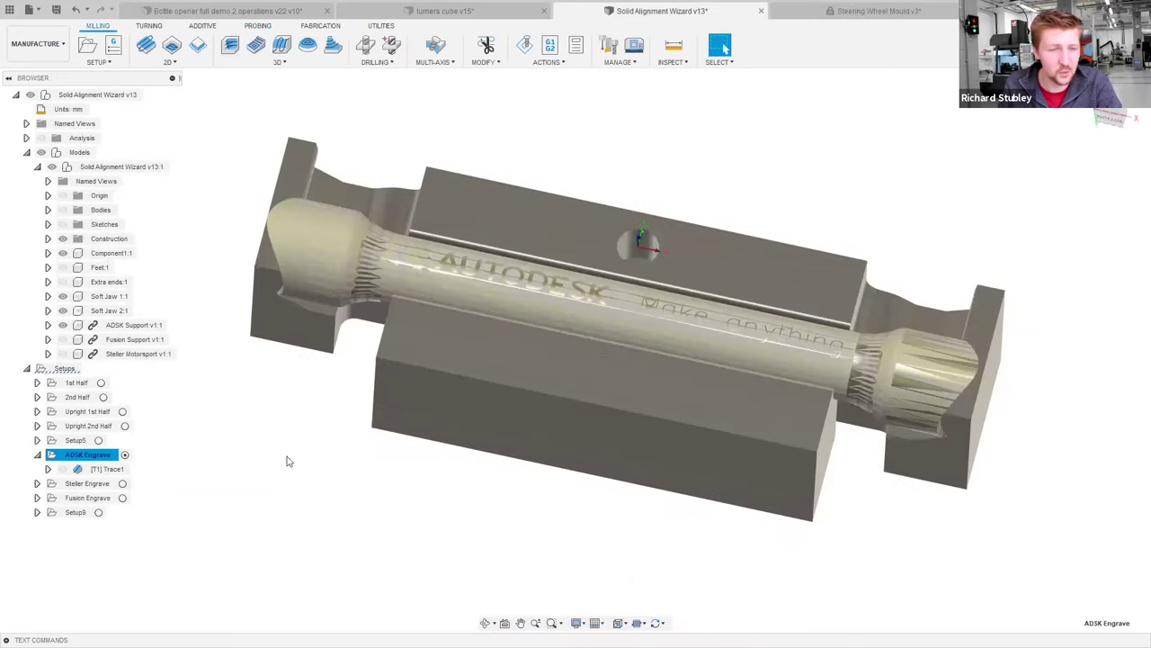
left_click(292, 394)
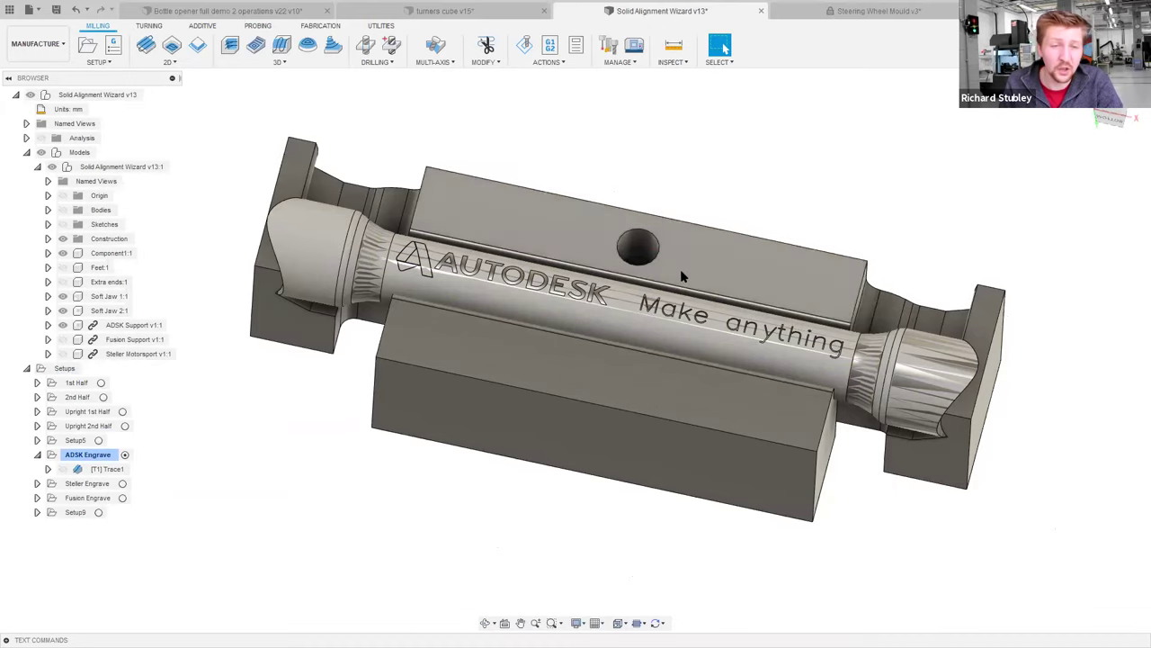
middle_click_drag(689, 363, 706, 284, "shift")
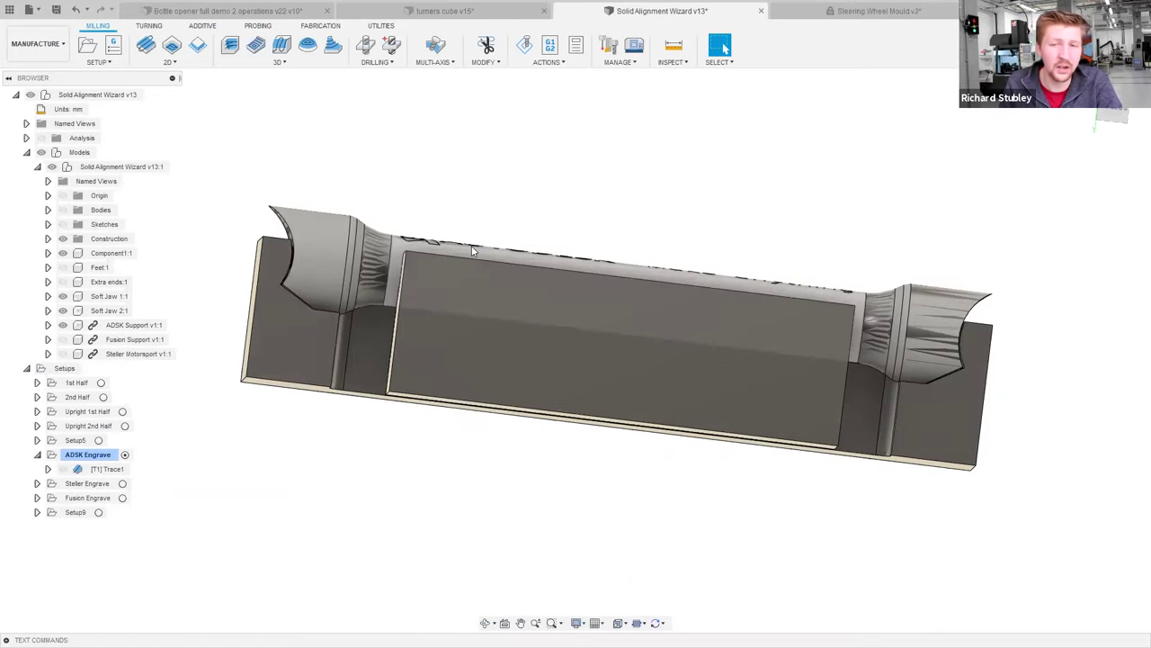
mouse_move(363, 241)
middle_mouse_down("shift")
mouse_move(494, 192)
mouse_move(513, 296)
middle_mouse_up("shift")
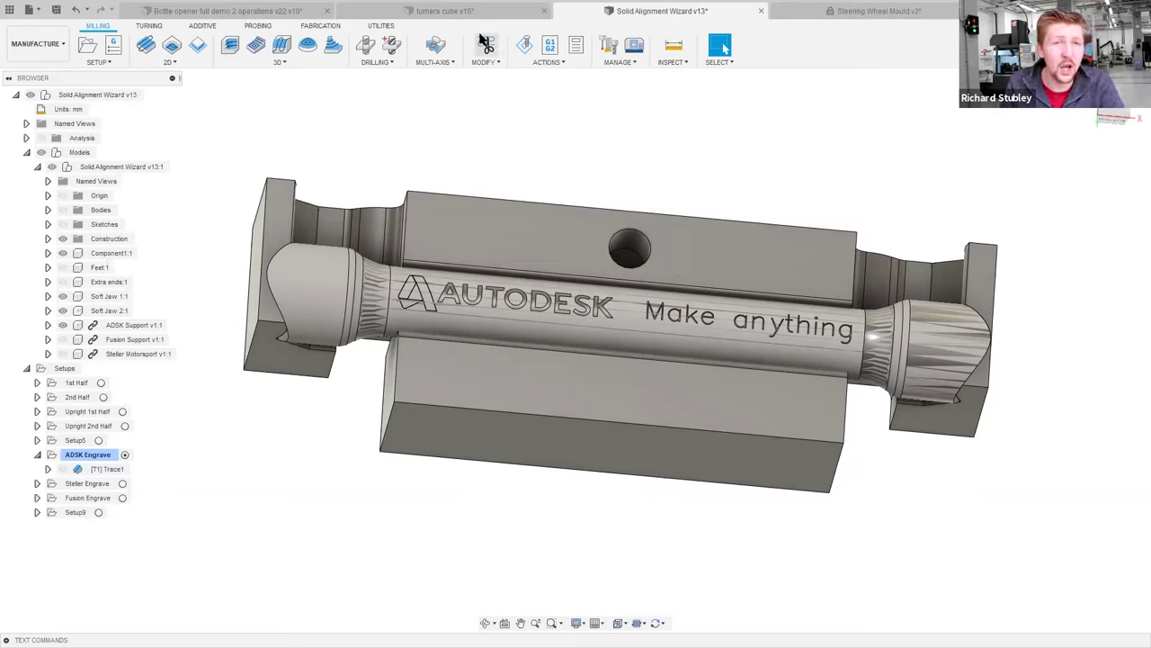
Show the Inspect3 results of program 10013 on the Steering Wheel Mould model, and return to the Solid Alignment Wizard document.
left_click(776, 10)
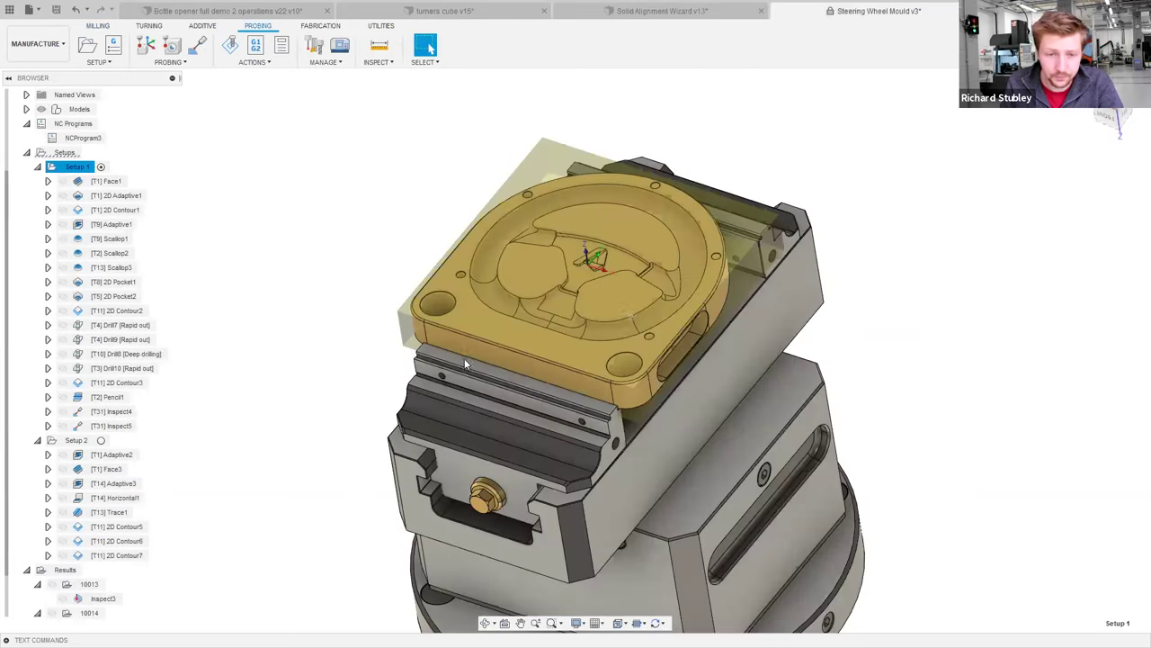
left_click(103, 598)
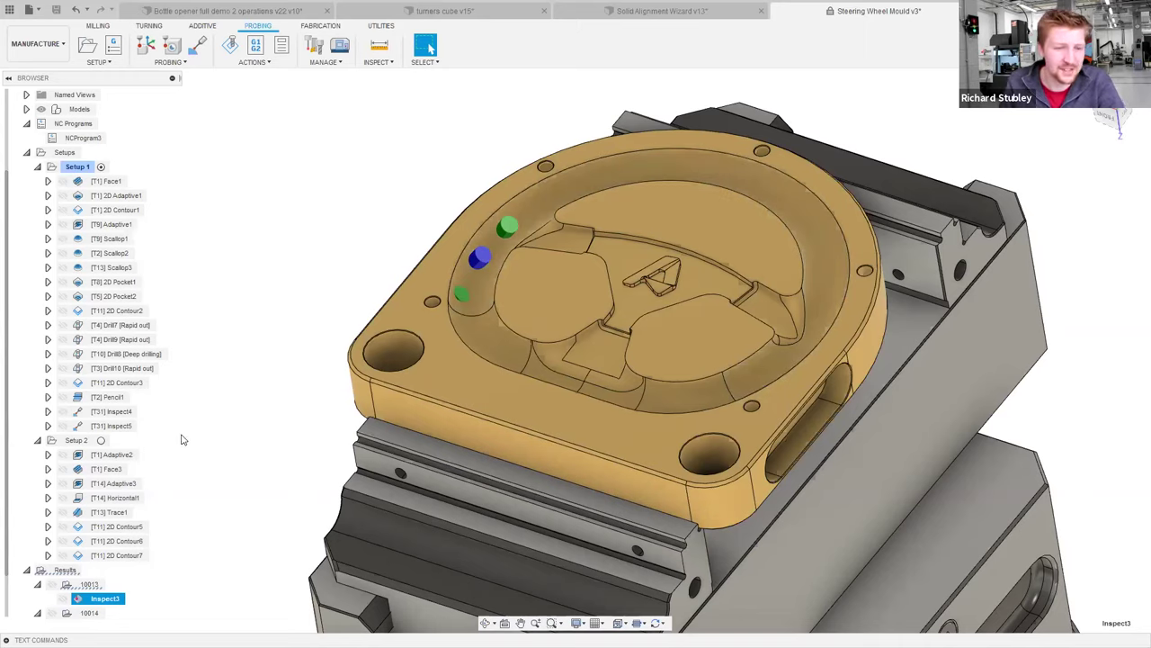
left_click(686, 13)
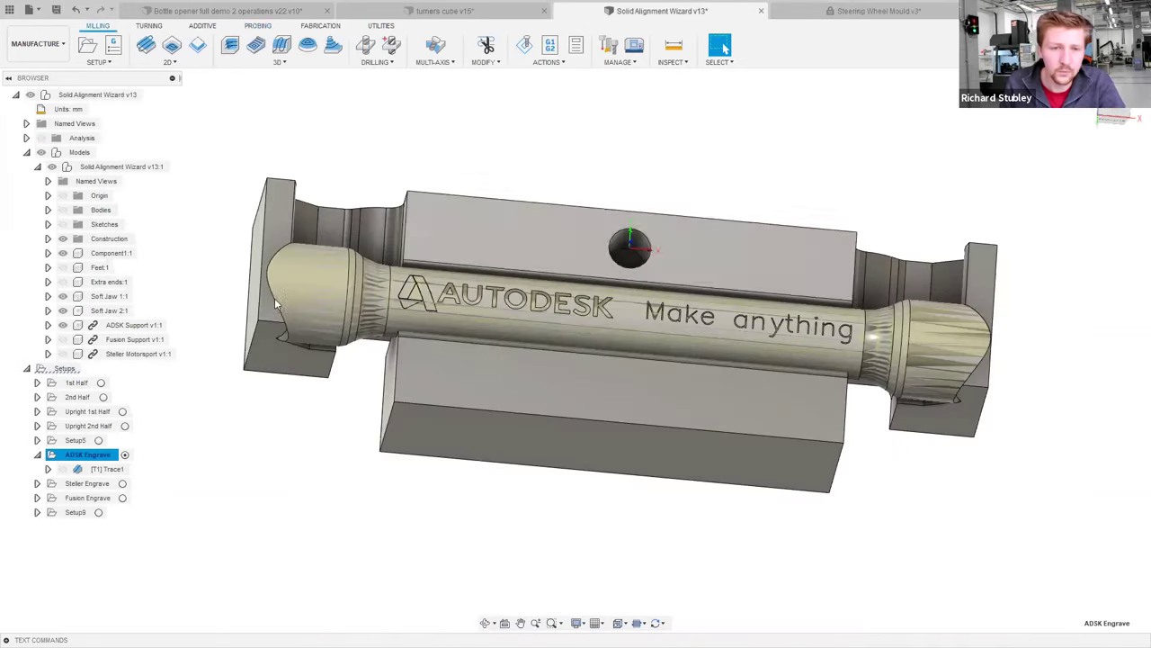
Examine the Trace1 engraving toolpath of the ADSK Engrave setup along the bar's logo and lettering, and clear it from the view.
middle_click_drag(451, 436, 546, 440)
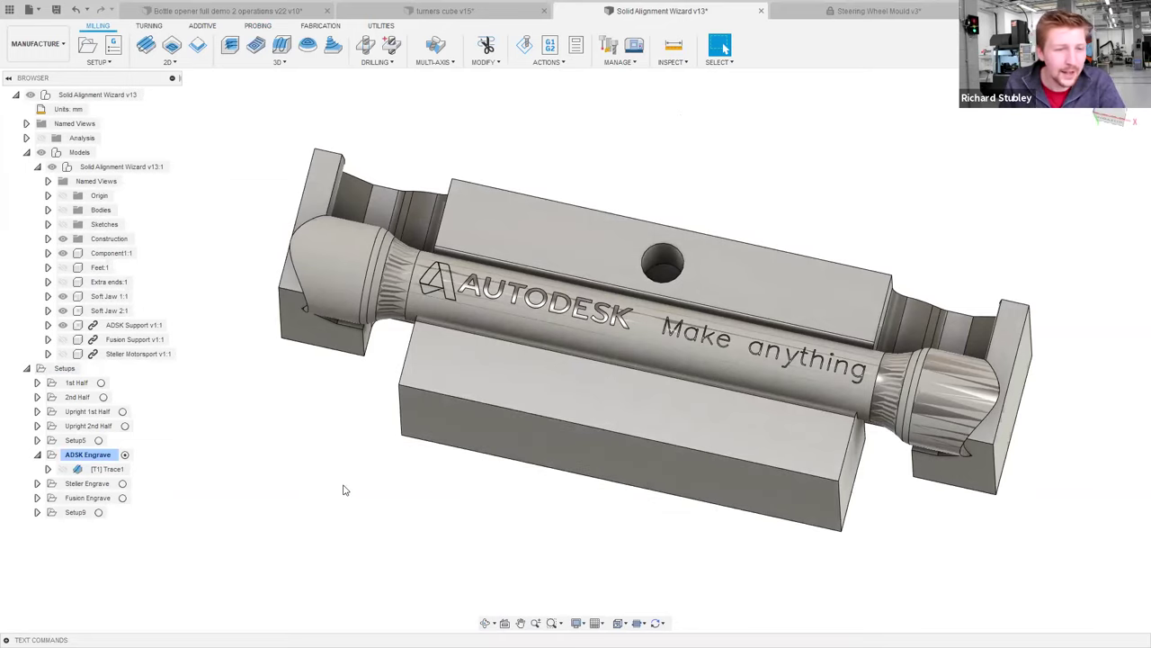
left_click(107, 468)
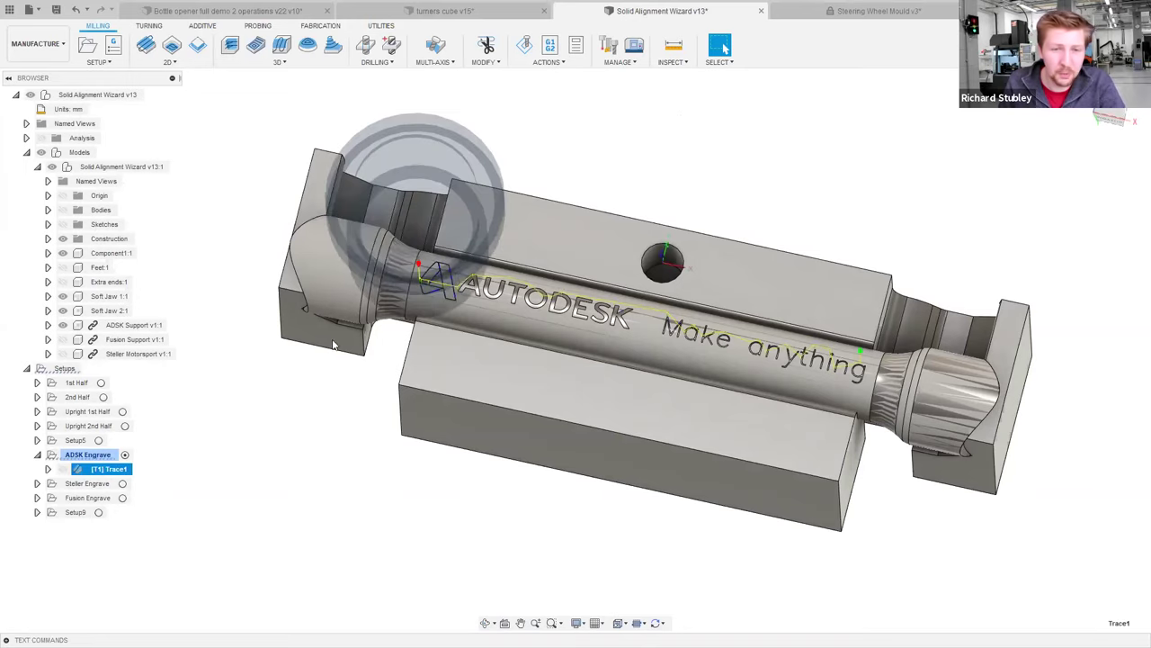
scroll(612, 377, "up", 3)
scroll(688, 401, "down", 2)
middle_click_drag(688, 401, 468, 346, "shift")
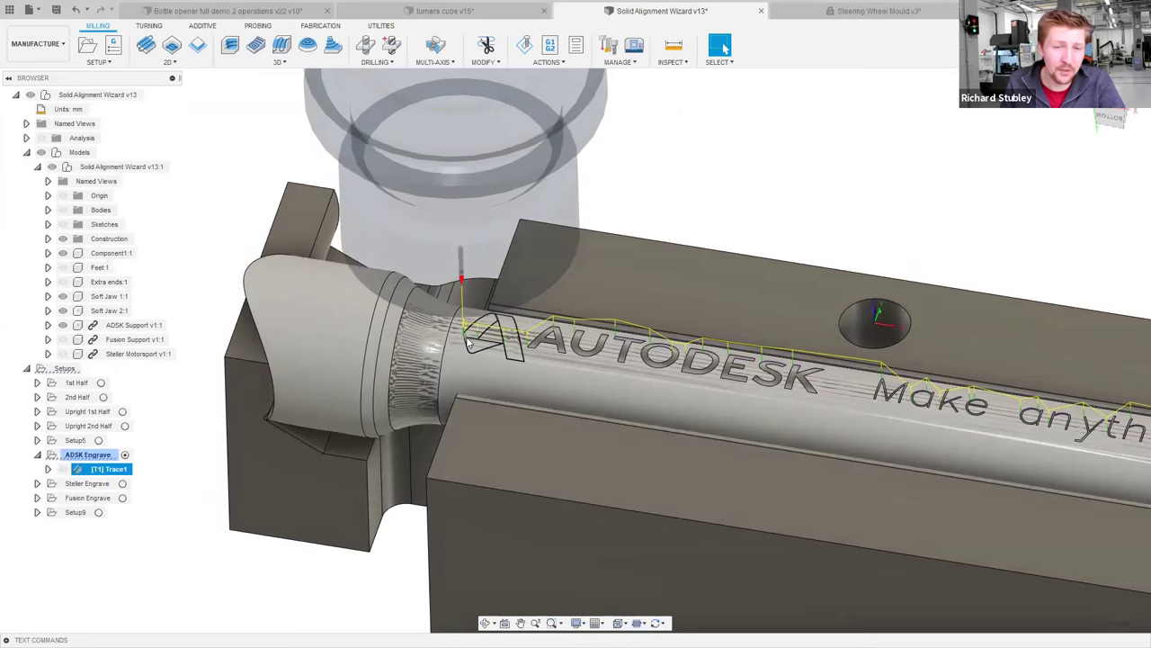
scroll(634, 306, "down", 3)
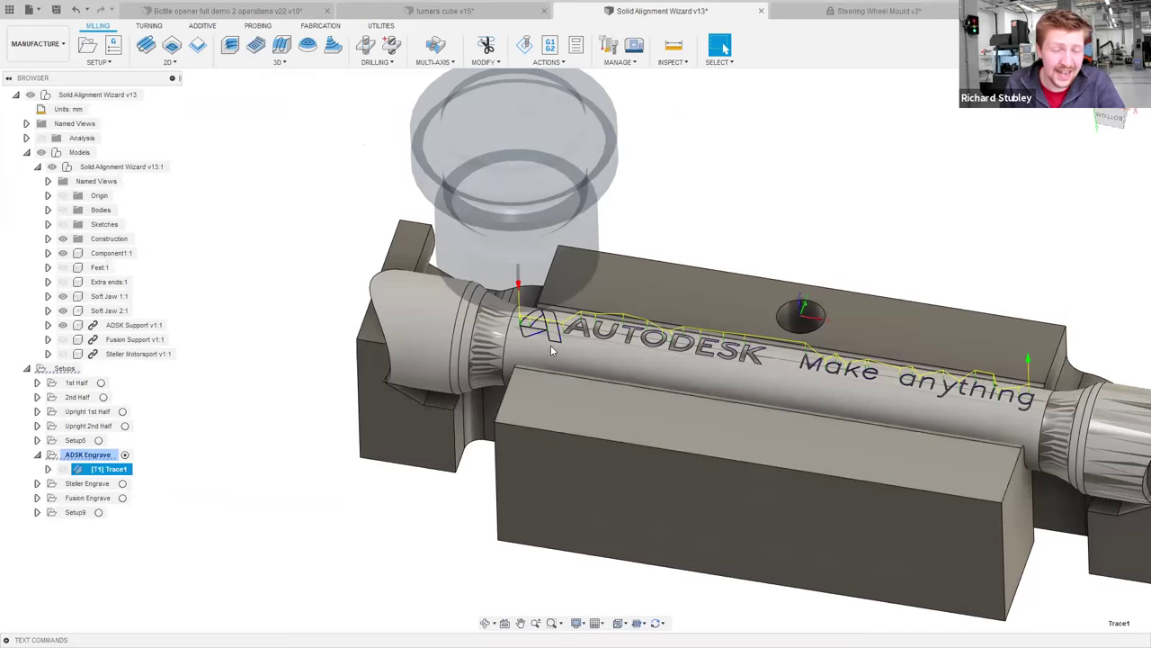
scroll(967, 397, "down", 3)
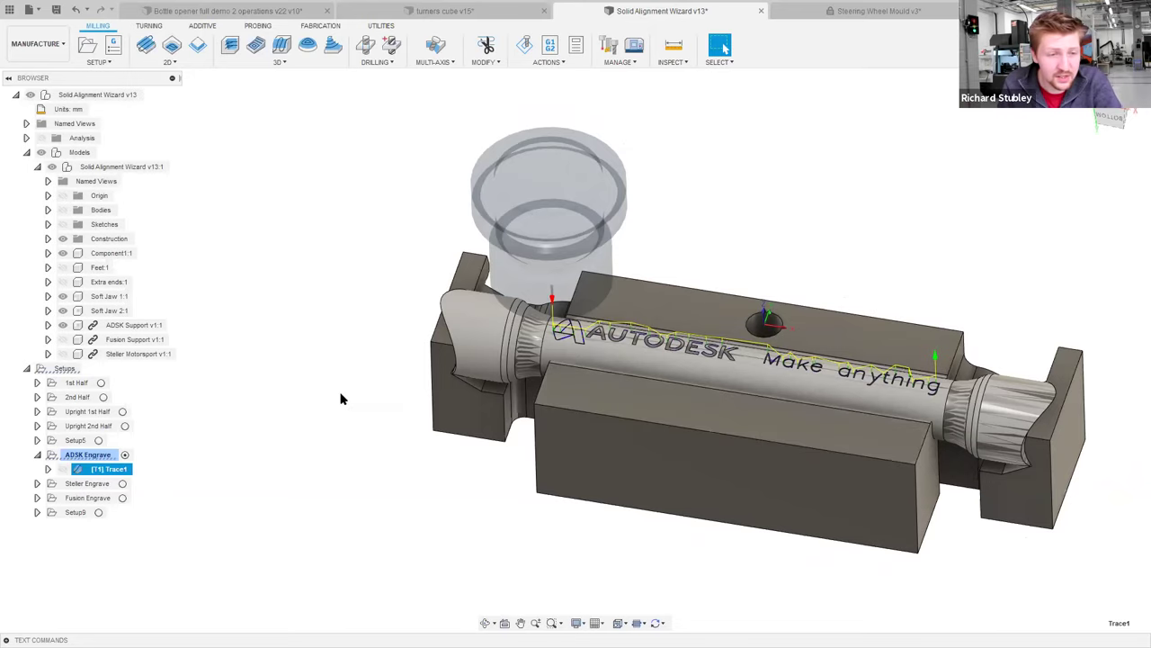
left_click(234, 399)
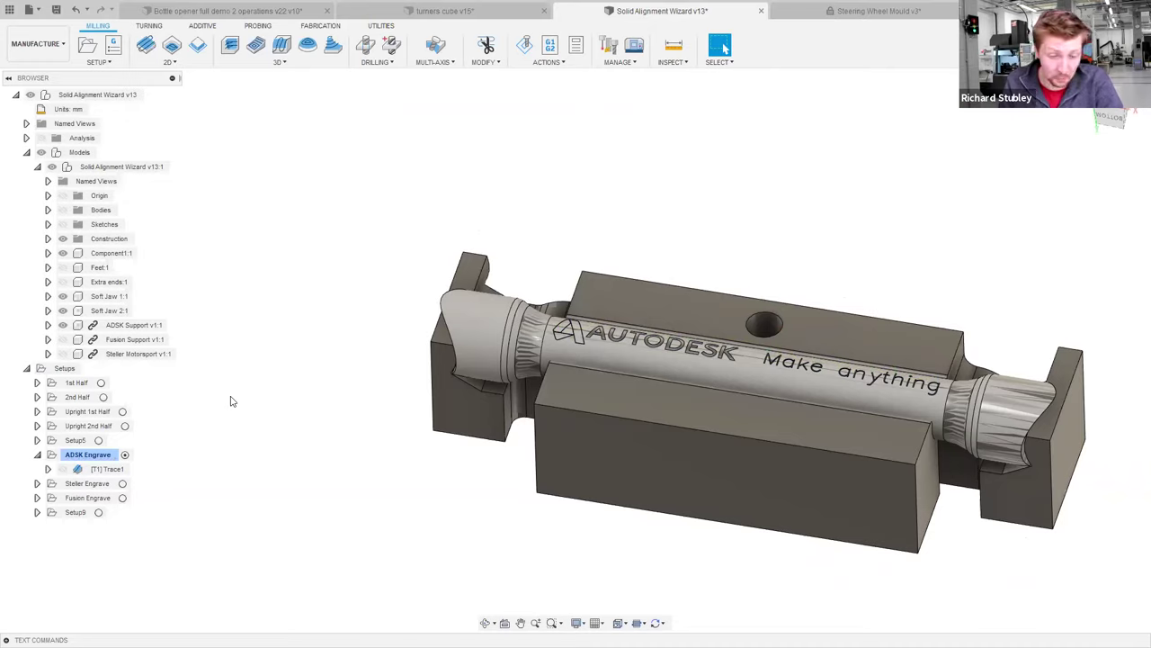
Start a new part alignment in the ADSK Engrave setup.
left_click(259, 27)
left_click(169, 62)
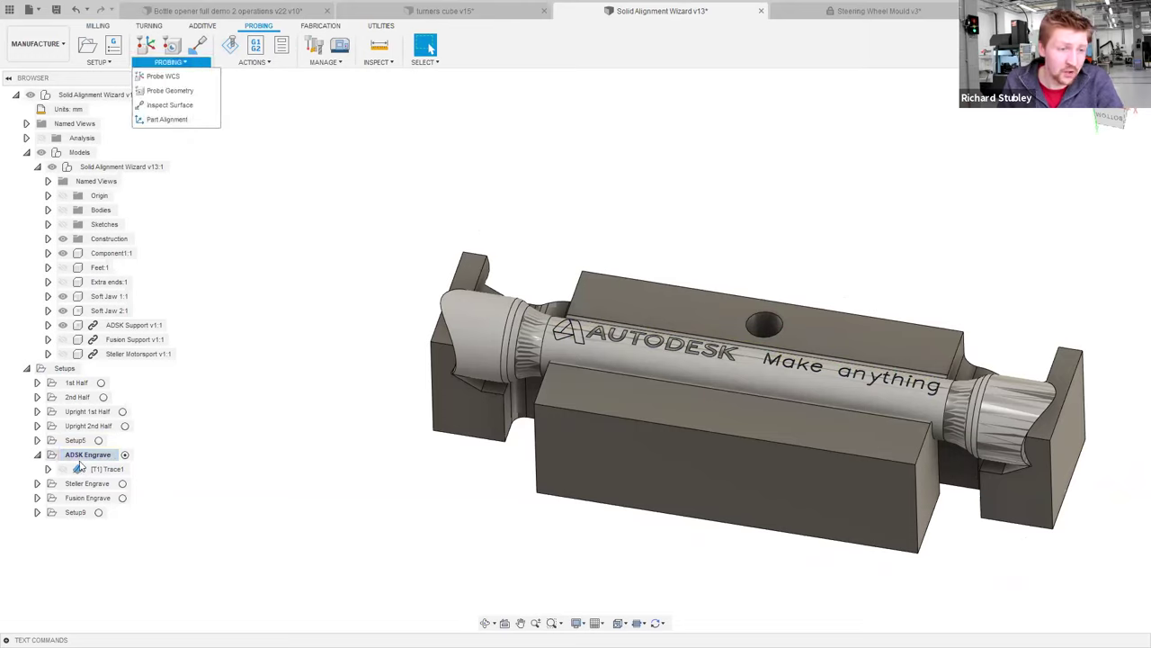
left_click(166, 119)
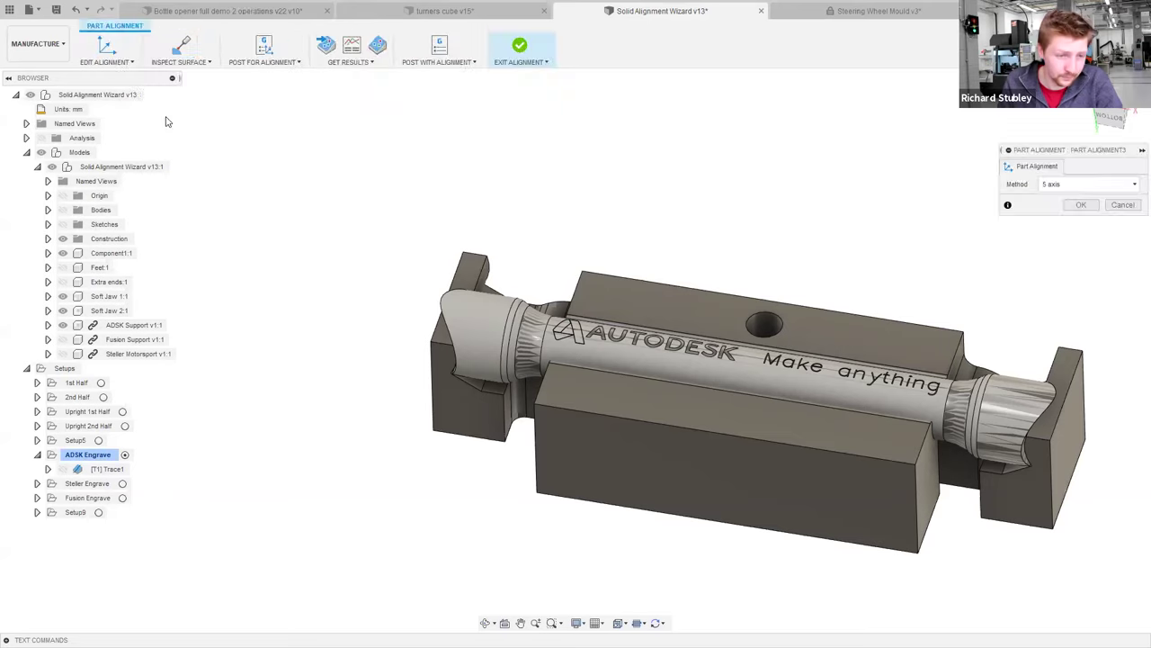
Try the 3 axis alignment method and toggle its allowed translations along the X, Y and Z axes.
left_click(1072, 186)
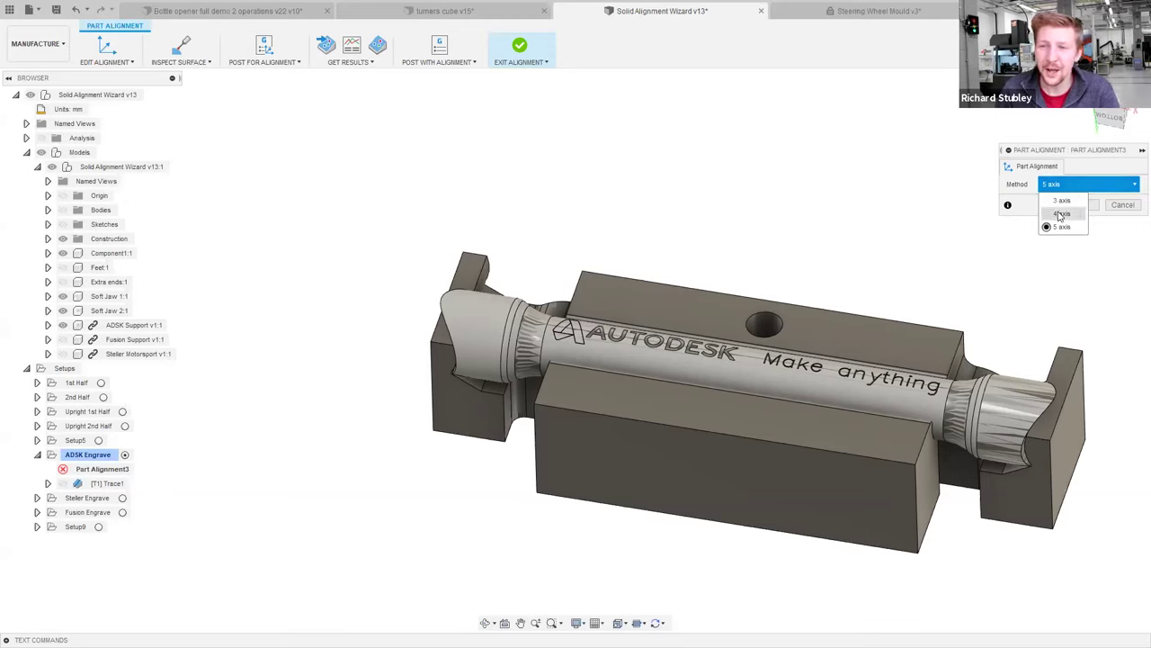
left_click(1062, 202)
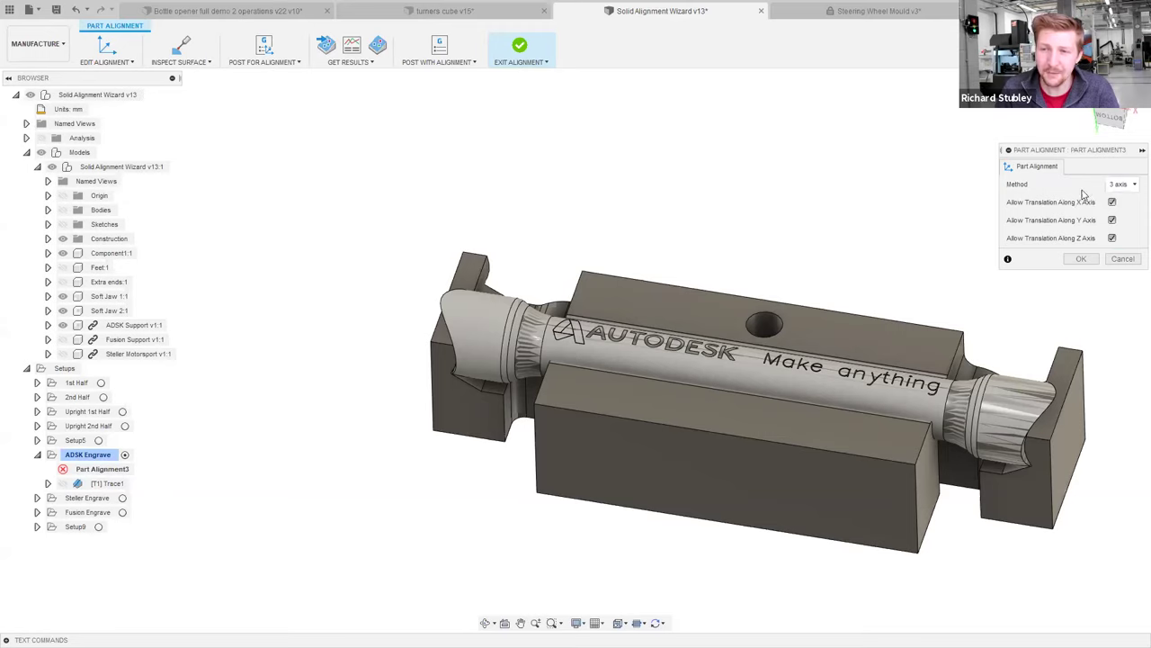
left_click(1112, 237)
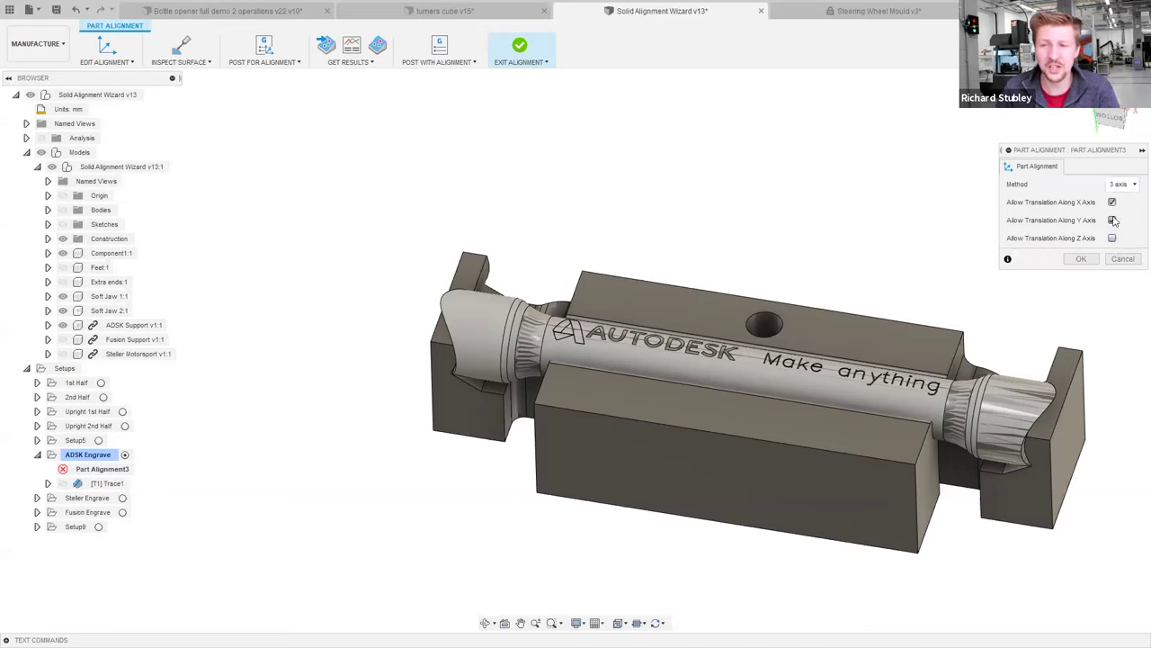
left_click(1113, 219)
left_click(1113, 220)
left_click(1112, 238)
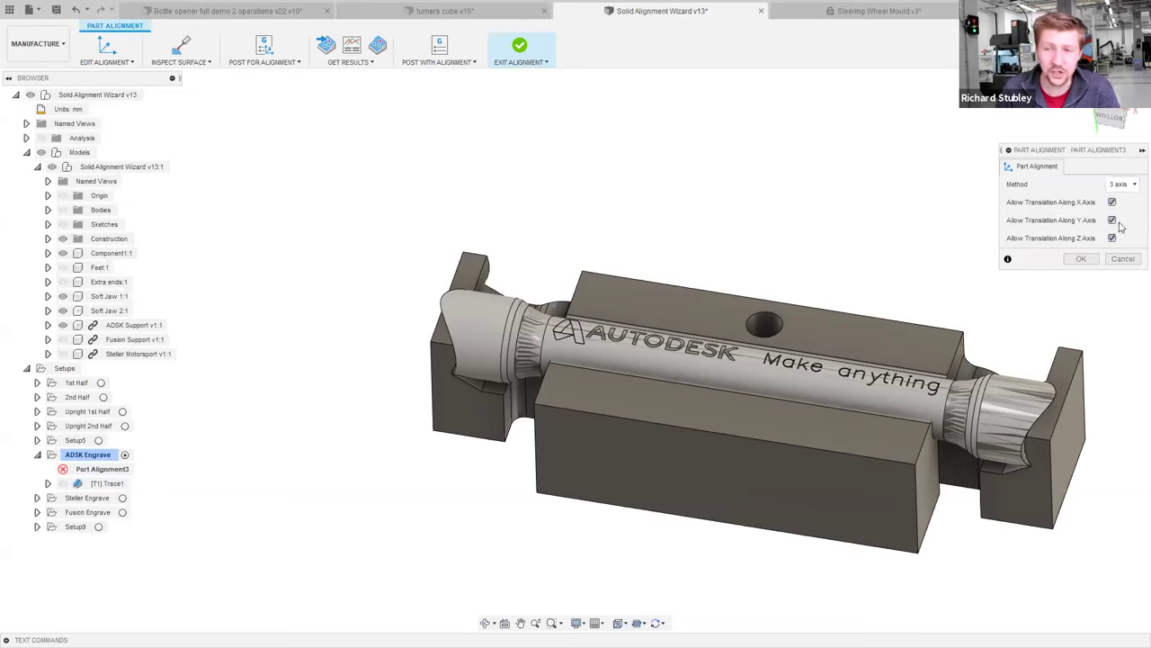
left_click(1112, 220)
left_click(1112, 202)
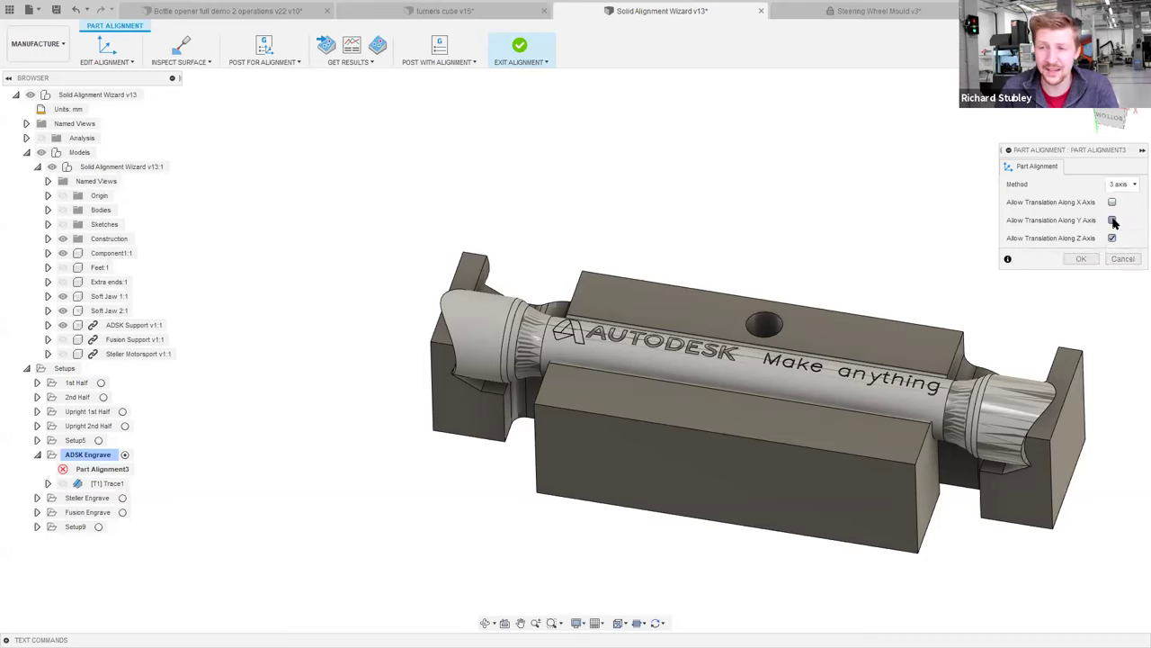
Try the 4 axis alignment method with the Z axis as the axis of rotation.
left_click(1120, 185)
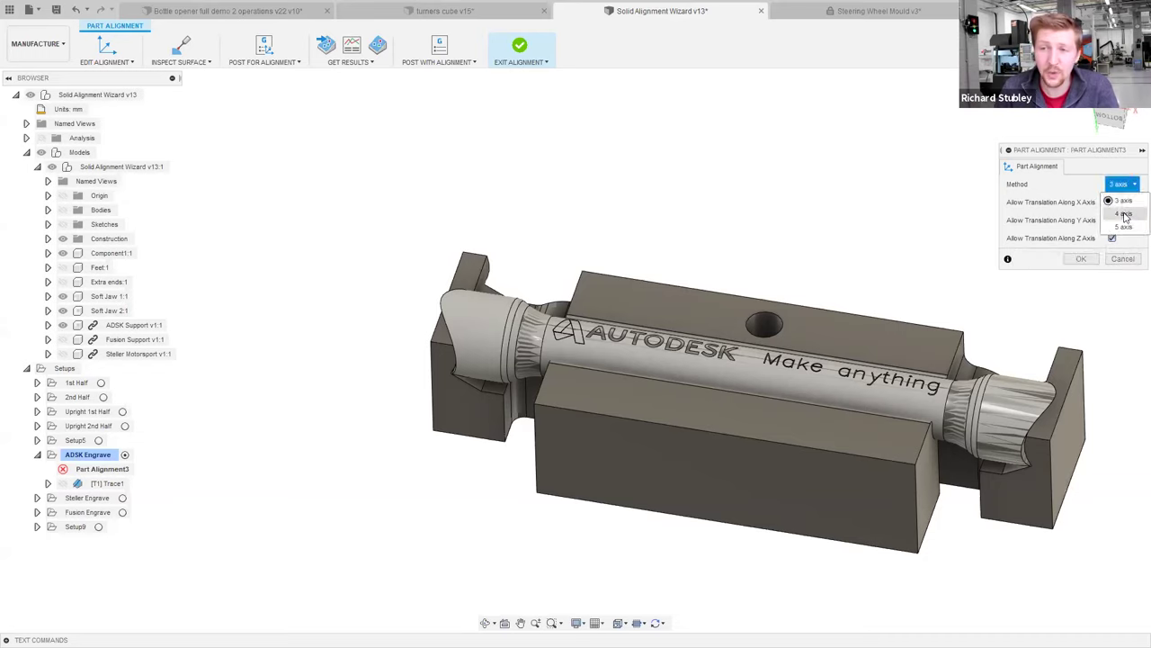
left_click(1124, 215)
left_click(1112, 204)
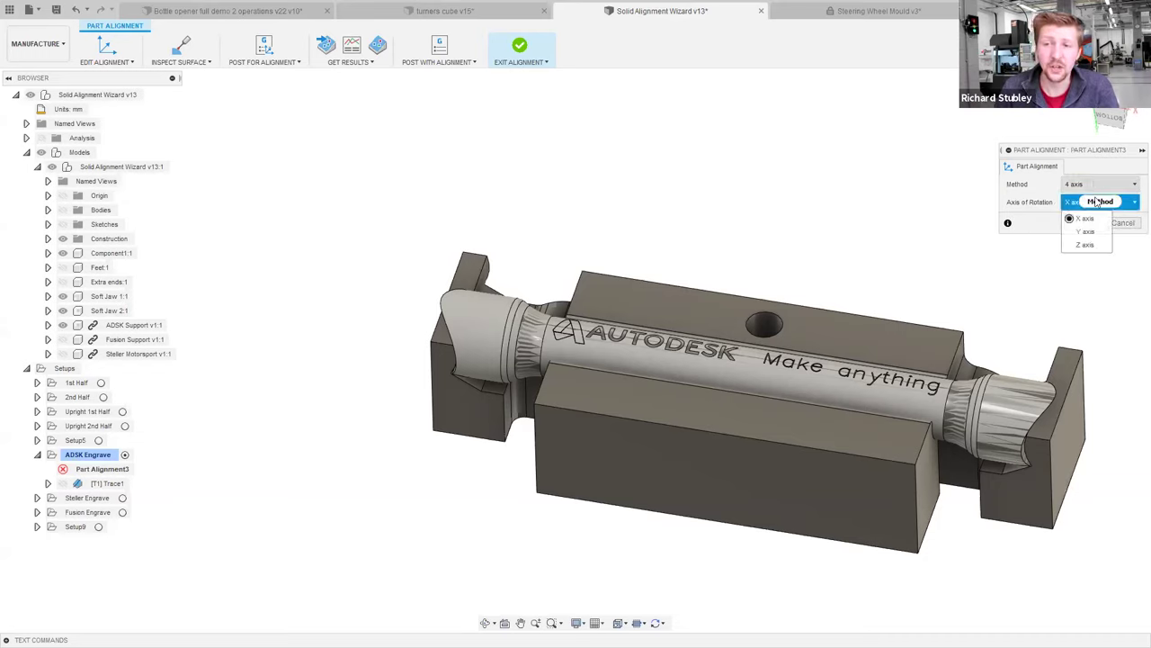
left_click(1085, 245)
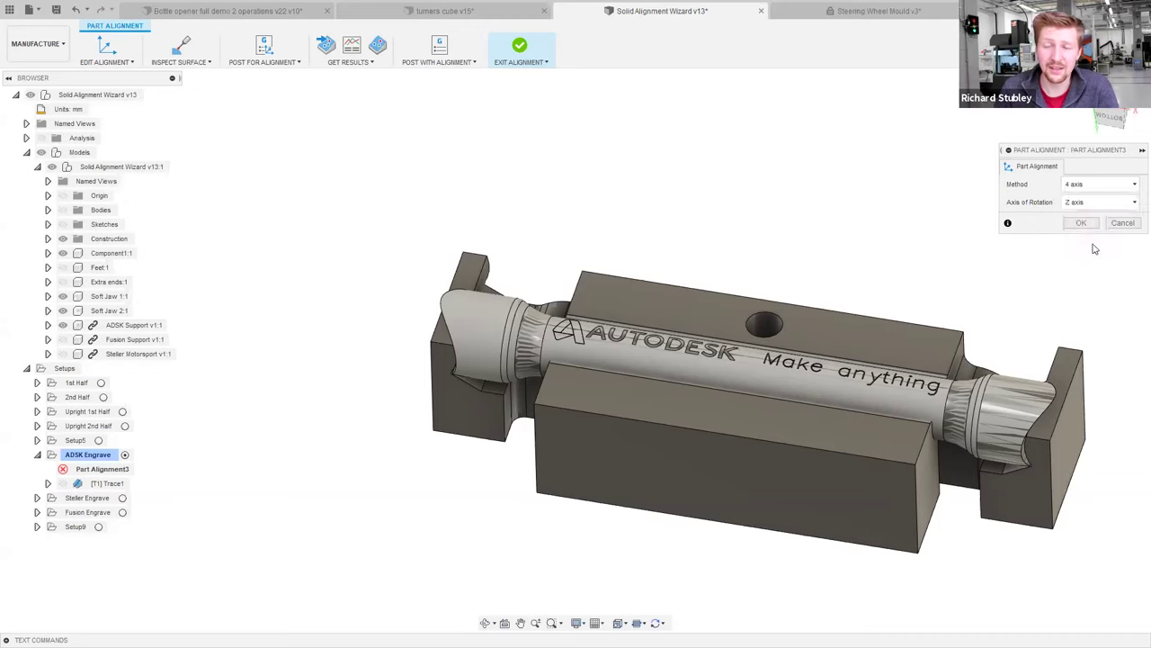
Set the part alignment's method to 5 axis and accept the alignment.
left_click(1085, 185)
left_click(1078, 224)
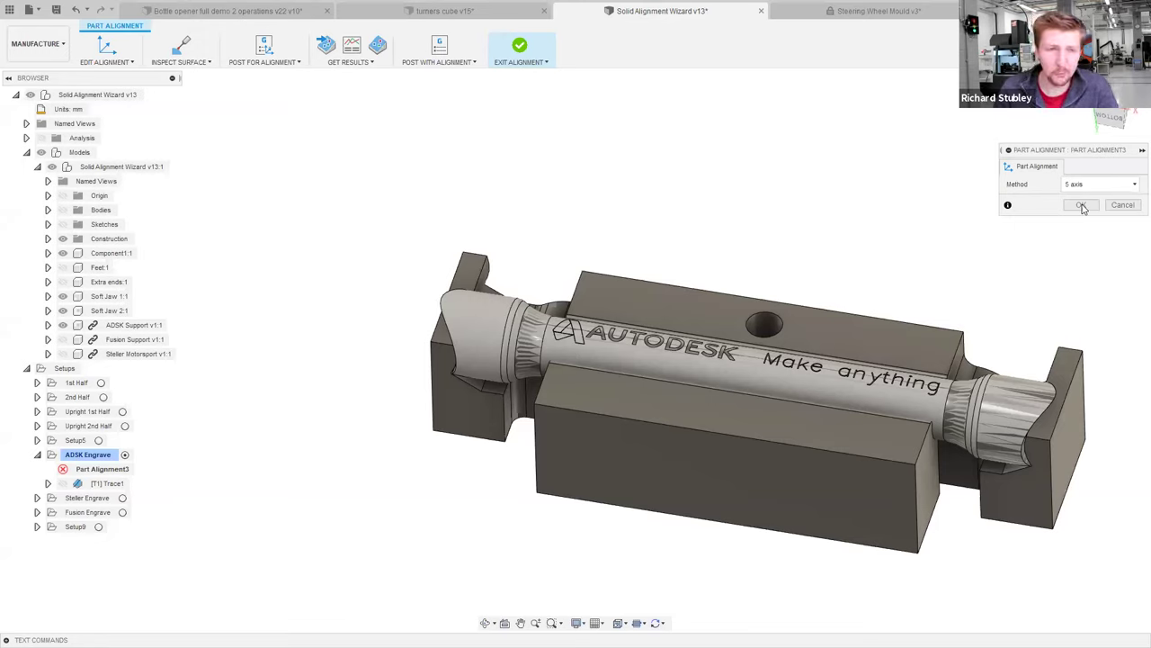
left_click(1082, 206)
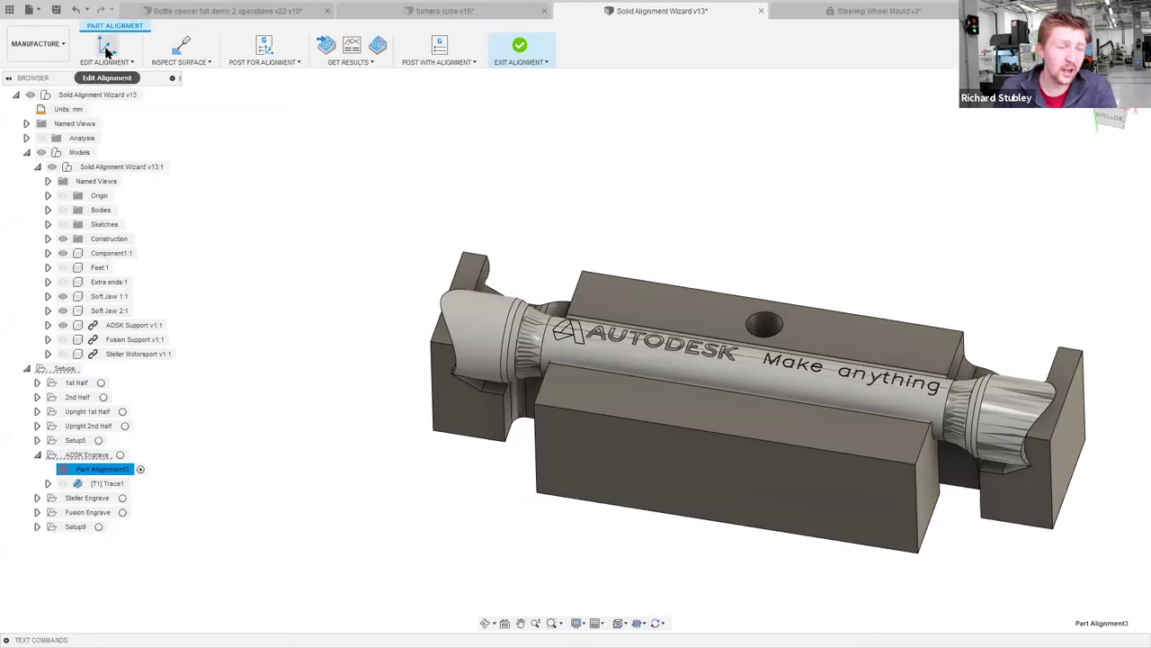
Start a surface inspection within the part alignment using the #31 6 mm probe from the Haas - BTC library.
left_click(183, 45)
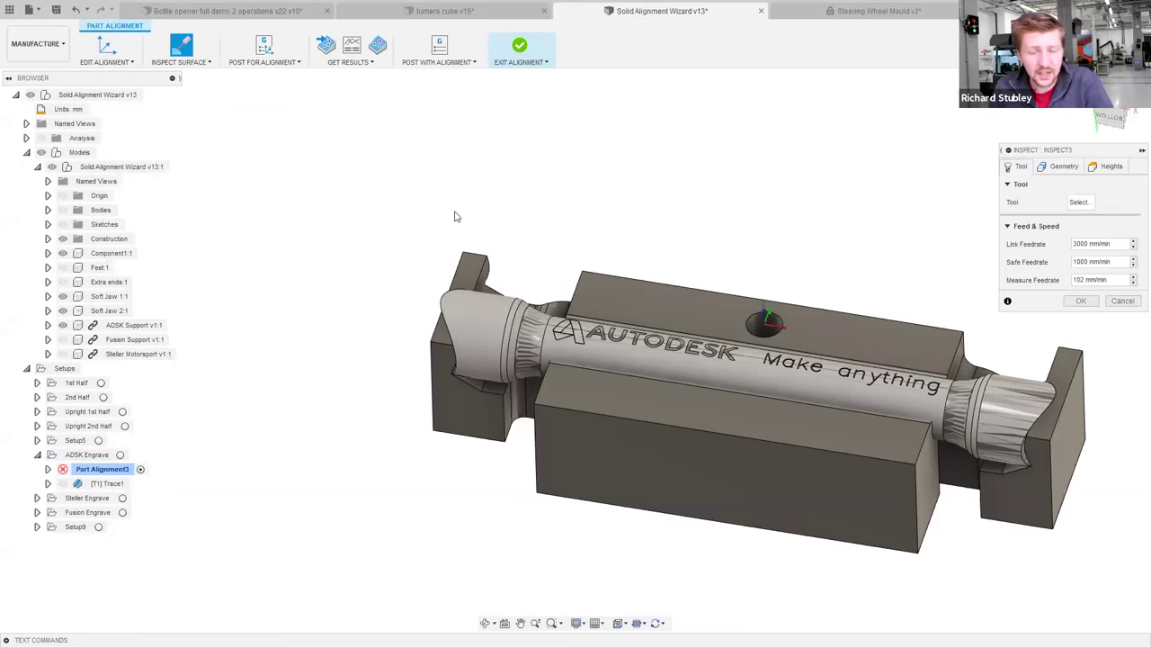
left_click(1078, 201)
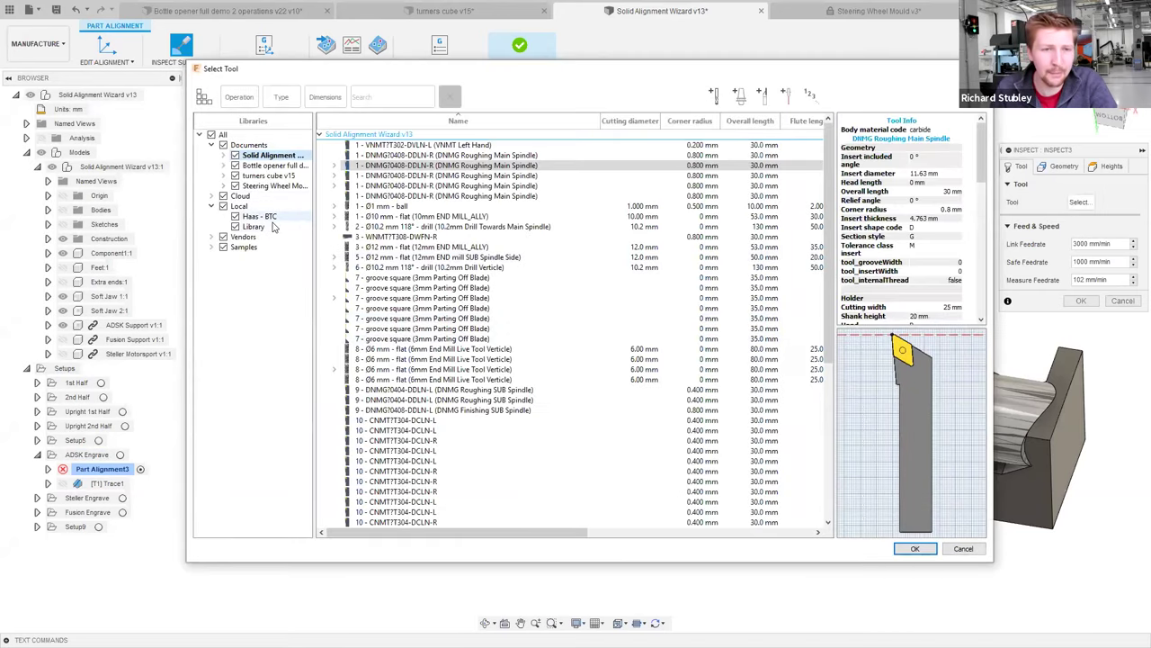
left_click(259, 217)
left_click(386, 526)
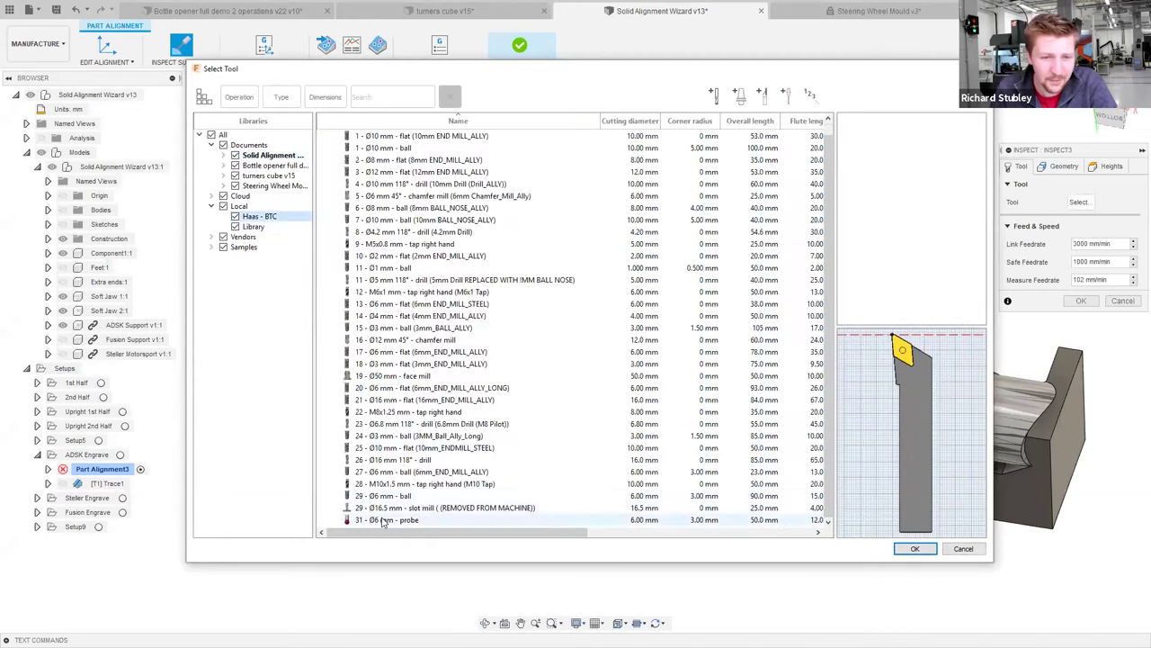
left_click(907, 552)
Pick six inspection points at the bar's logo end, three on the wide end section and three around the textured neck.
left_click(1061, 167)
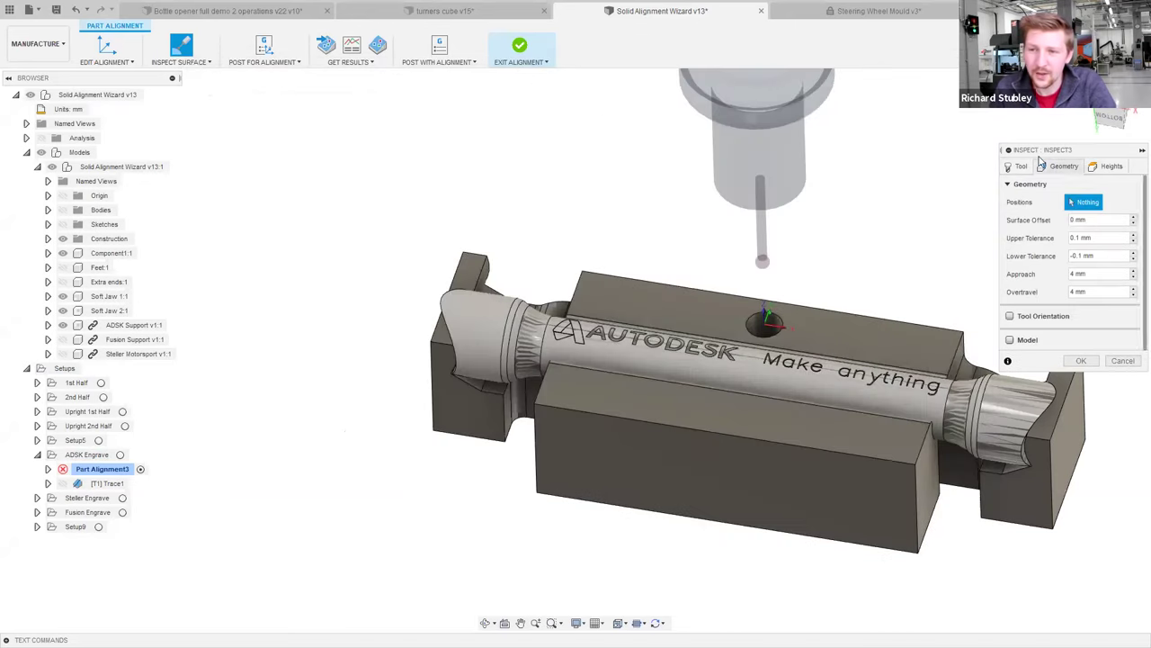
left_click(475, 354)
left_click(486, 303)
middle_click_drag(581, 249, 655, 162, "shift")
left_click(657, 159)
scroll(656, 175, "up", 5)
left_click(671, 208)
left_click(600, 236)
left_click(567, 272)
middle_click_drag(566, 272, 621, 270, "shift")
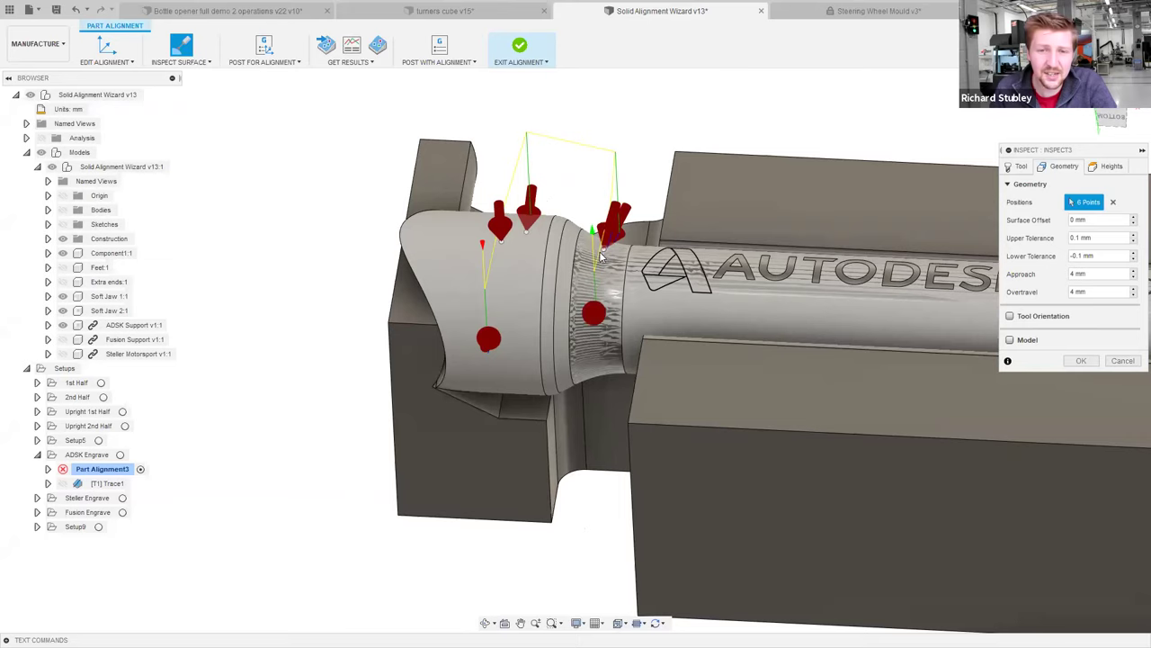
Pick seven more inspection points alternating between both sides along the engraved shaft.
middle_click_drag(598, 261, 508, 205, "shift")
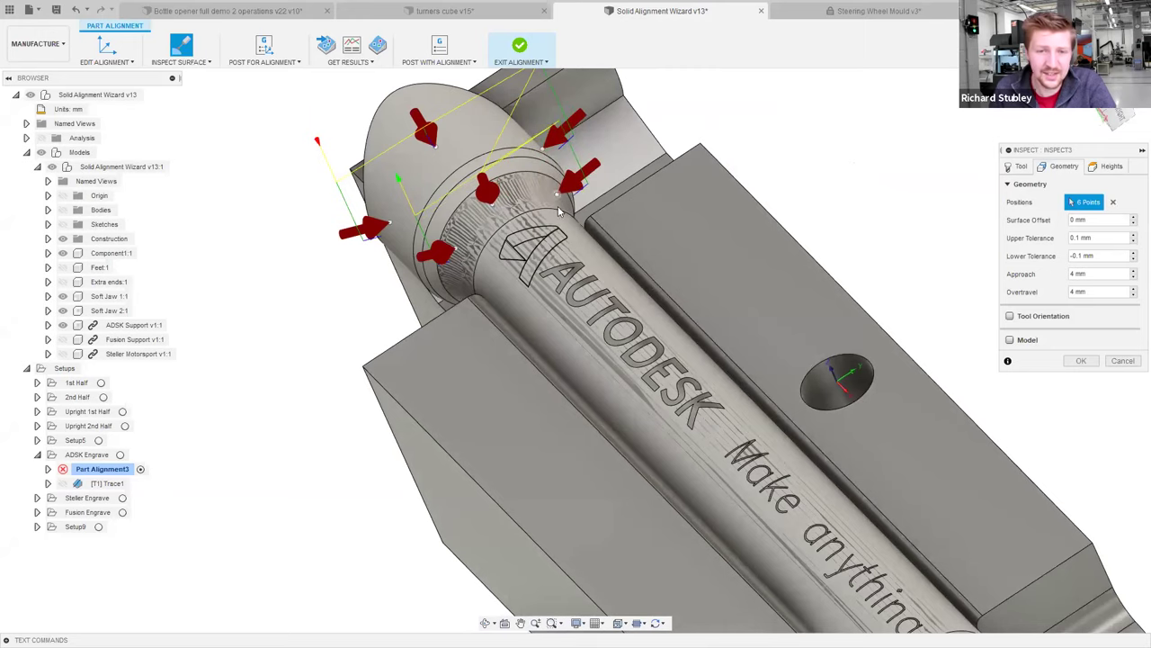
left_click(580, 239)
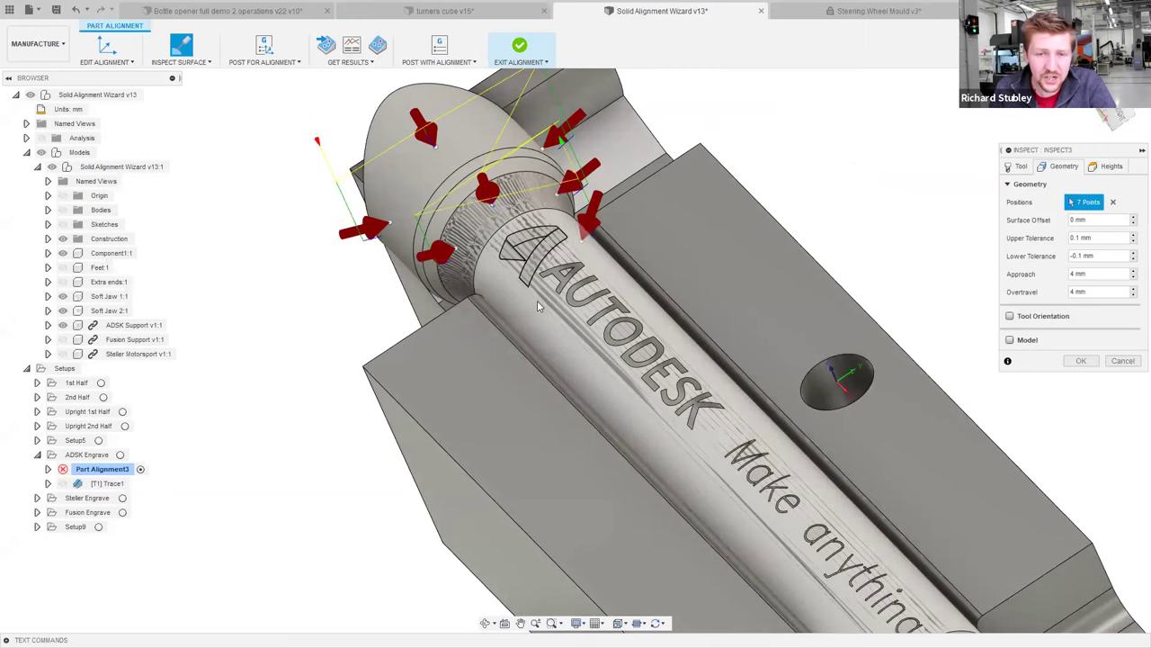
left_click(540, 313)
left_click(659, 320)
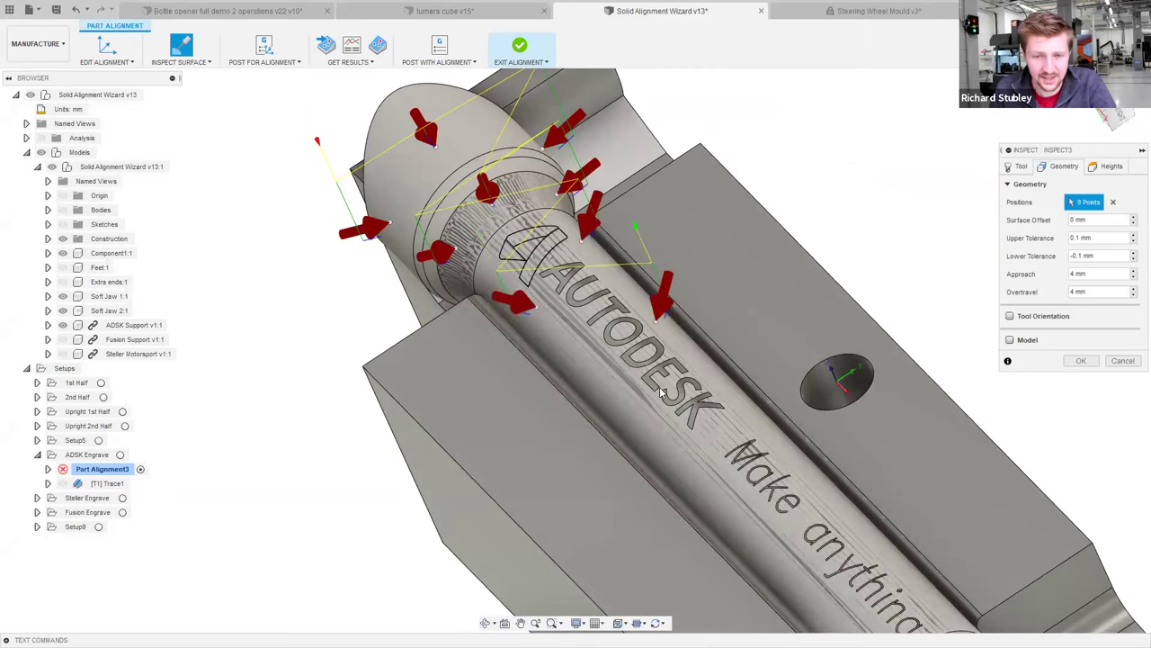
left_click(649, 425)
middle_click_drag(780, 525, 640, 335)
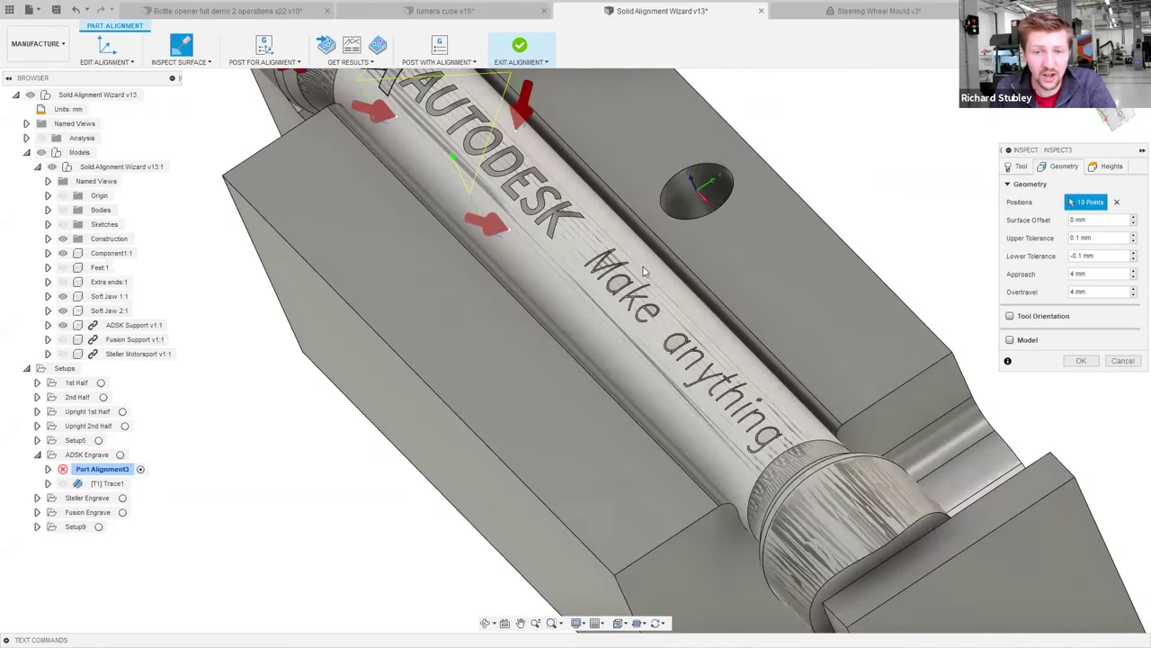
left_click(645, 257)
left_click(631, 355)
left_click(761, 382)
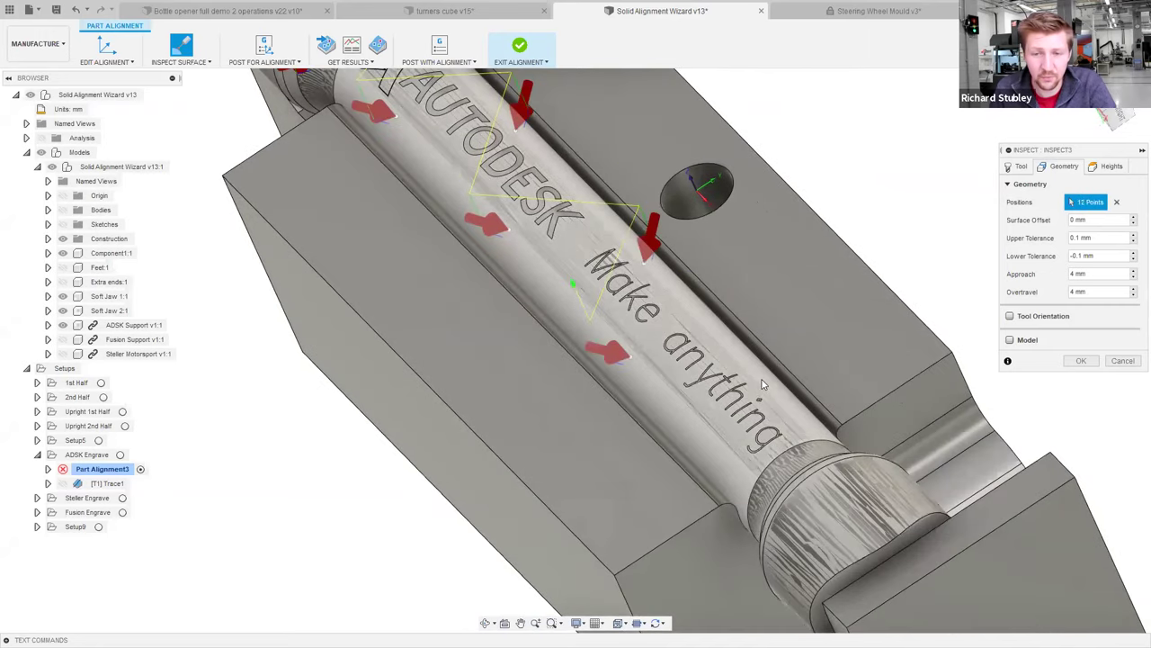
middle_click_drag(751, 400, 686, 407, "shift")
middle_click_drag(835, 295, 630, 296, "shift")
left_click(290, 213)
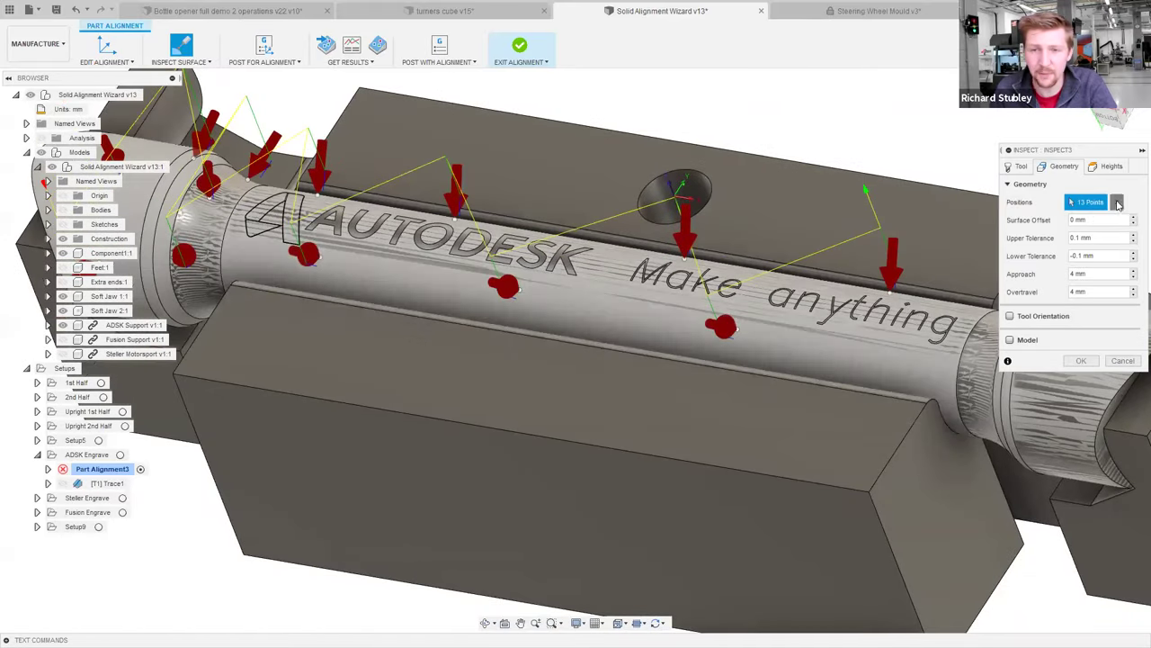
Clear the picked positions and pick nine inspection points in a single line along the bar, from the logo end to the far end.
left_click(1116, 201)
middle_click_drag(1116, 201, 748, 129, "shift")
scroll(375, 132, "up", 5)
left_click(369, 117)
left_click(418, 126)
left_click(459, 136)
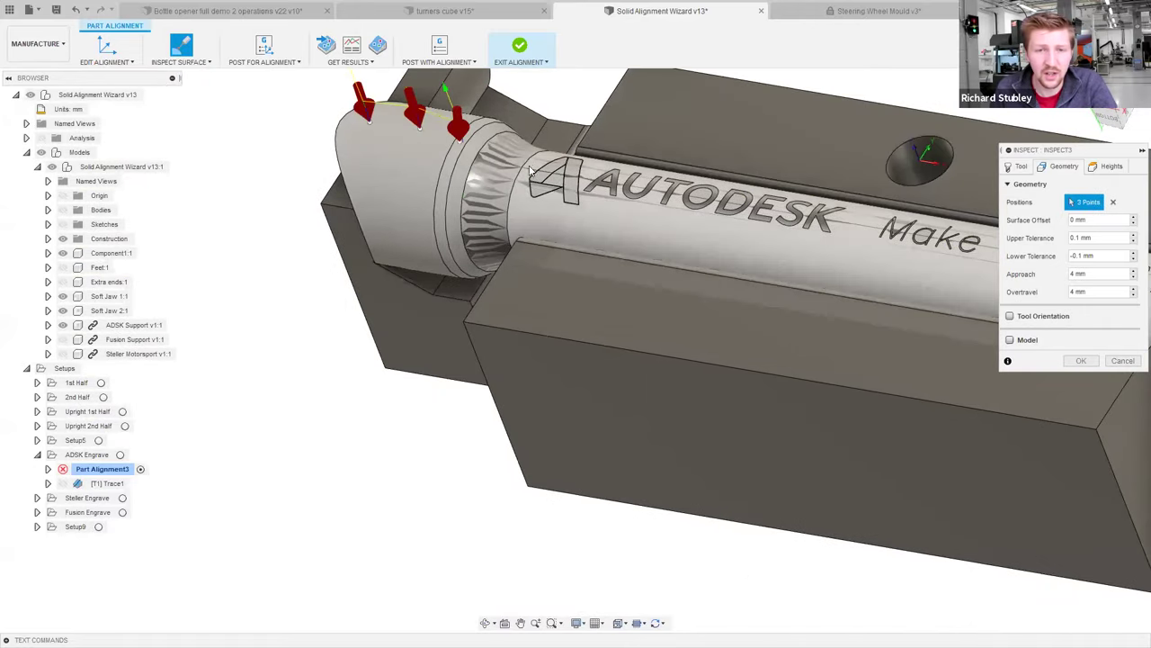
left_click(534, 161)
left_click(853, 225)
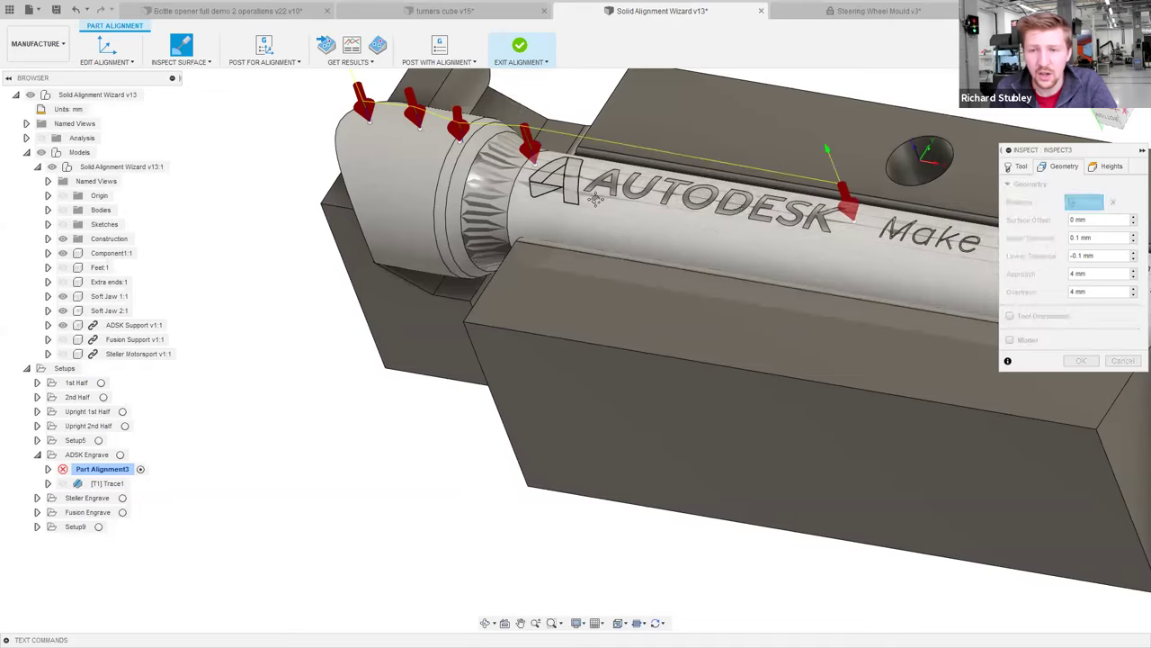
middle_click_drag(853, 225, 695, 205, "shift")
left_click(707, 209)
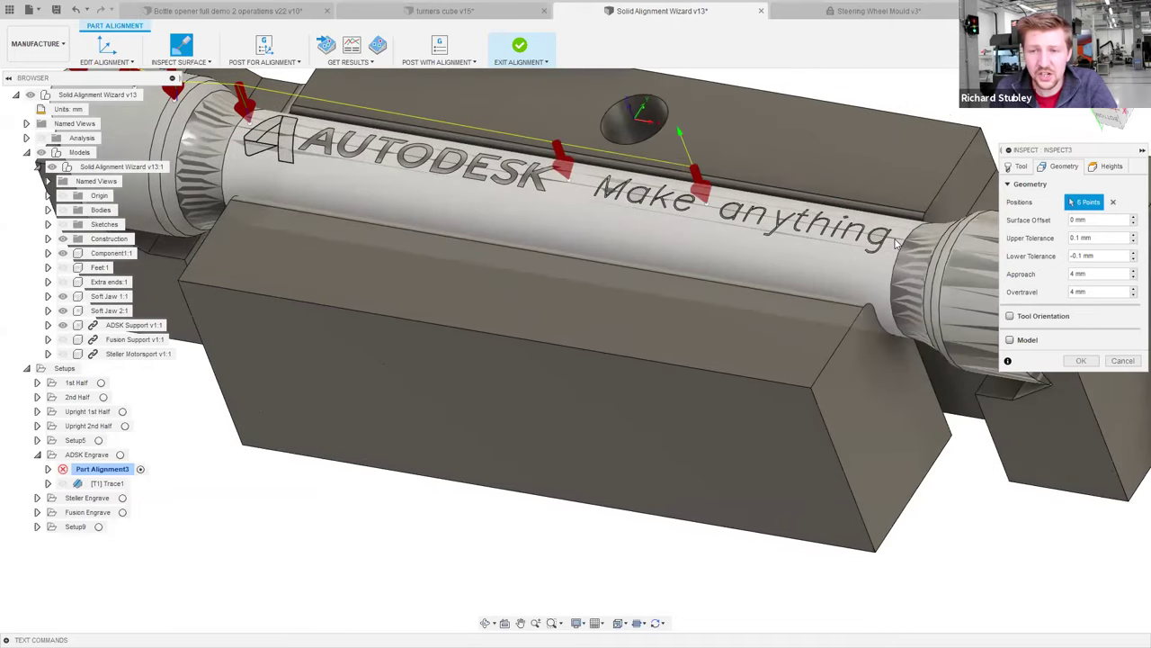
left_click(897, 244)
left_click(967, 241)
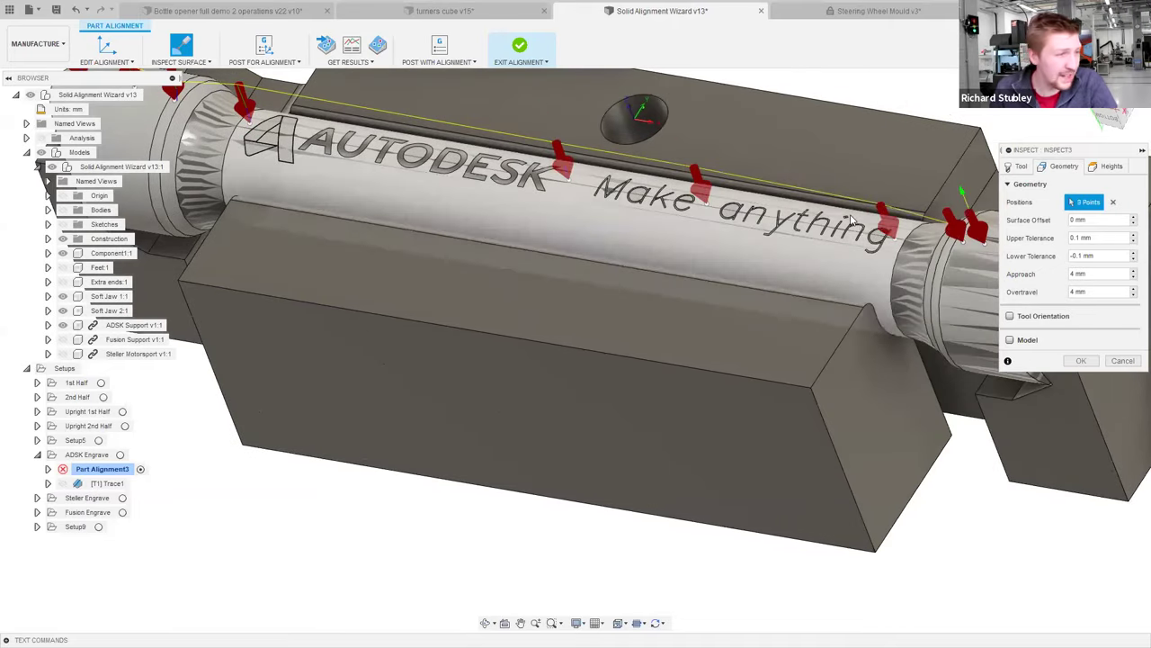
middle_click_drag(851, 220, 577, 214, "shift")
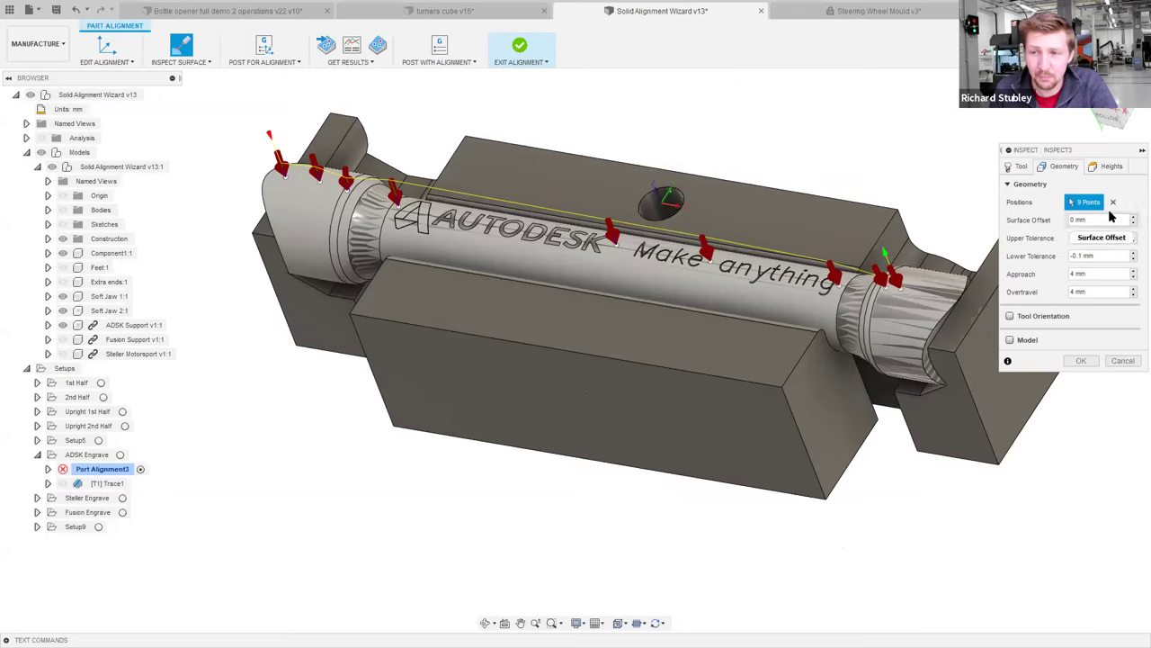
Clear the positions and pick four inspection points, one on each side of both wide end sections.
left_click(1113, 202)
left_click(893, 368)
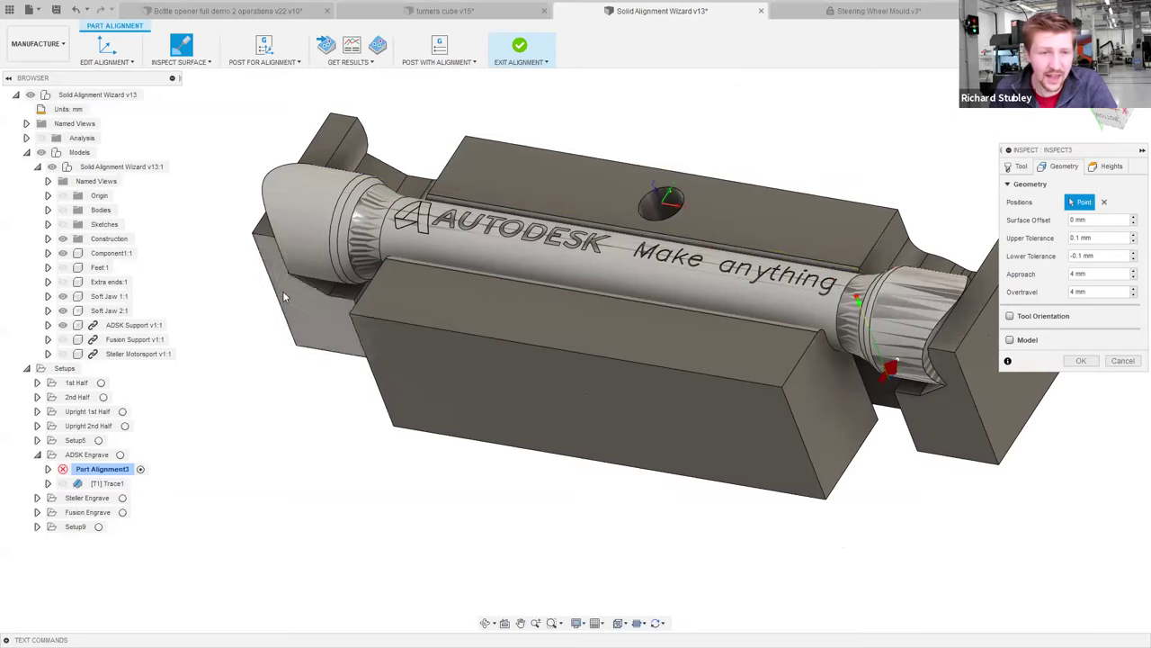
left_click(302, 265)
middle_click_drag(385, 200, 383, 376, "shift")
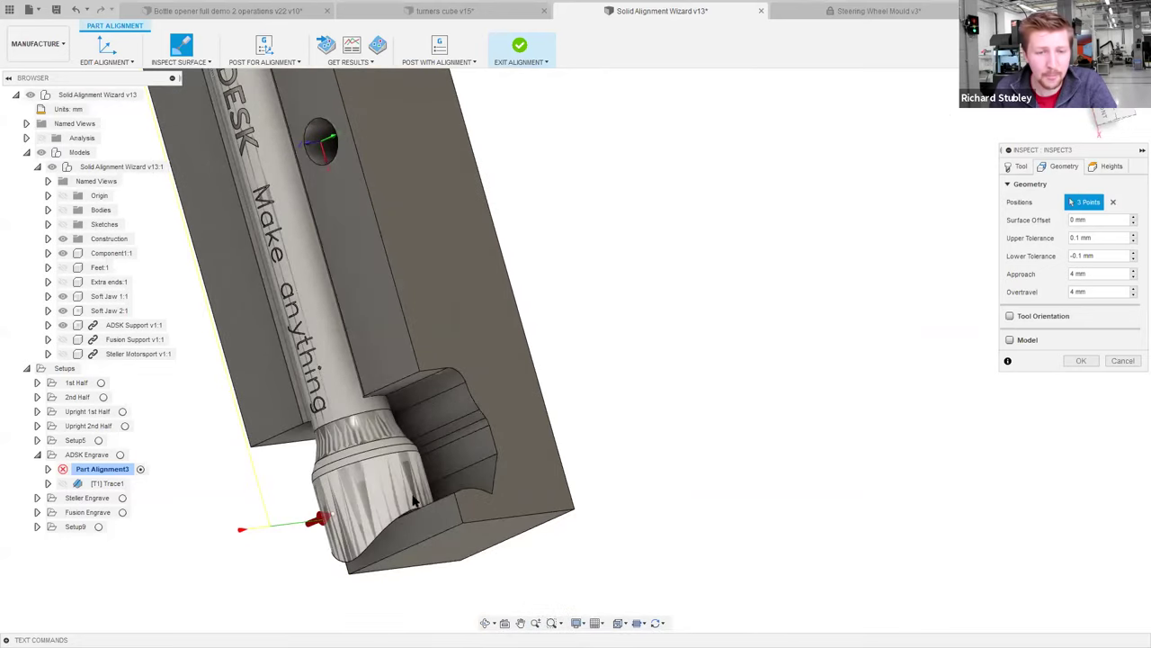
middle_click_drag(411, 477, 511, 369)
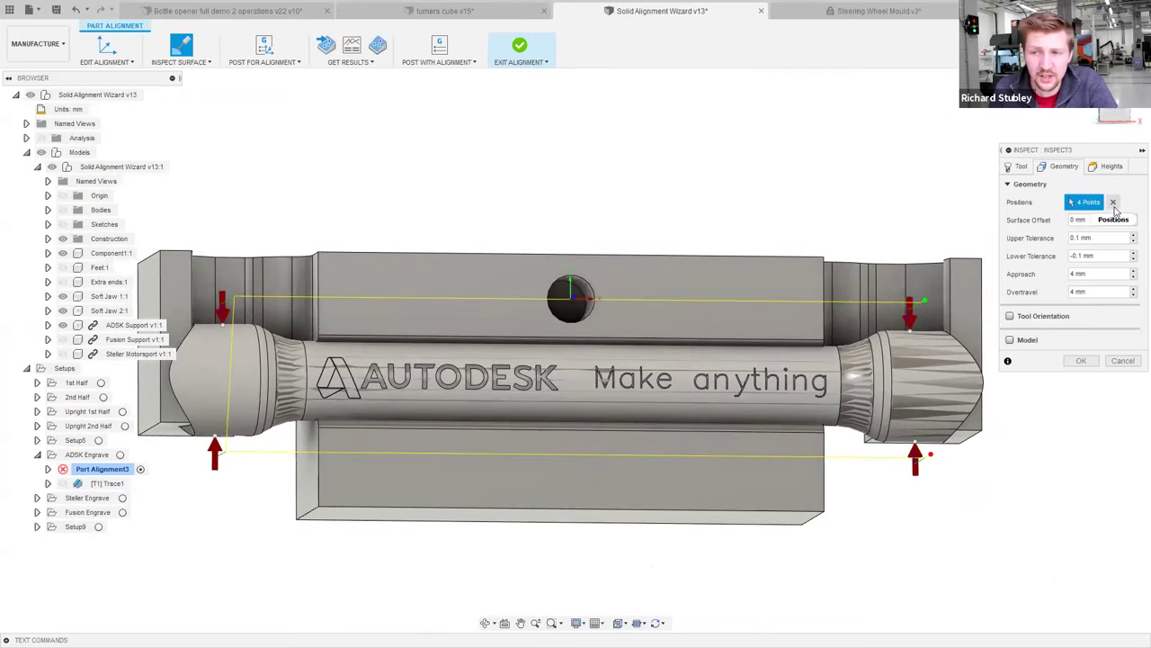
middle_click_drag(793, 326, 837, 258)
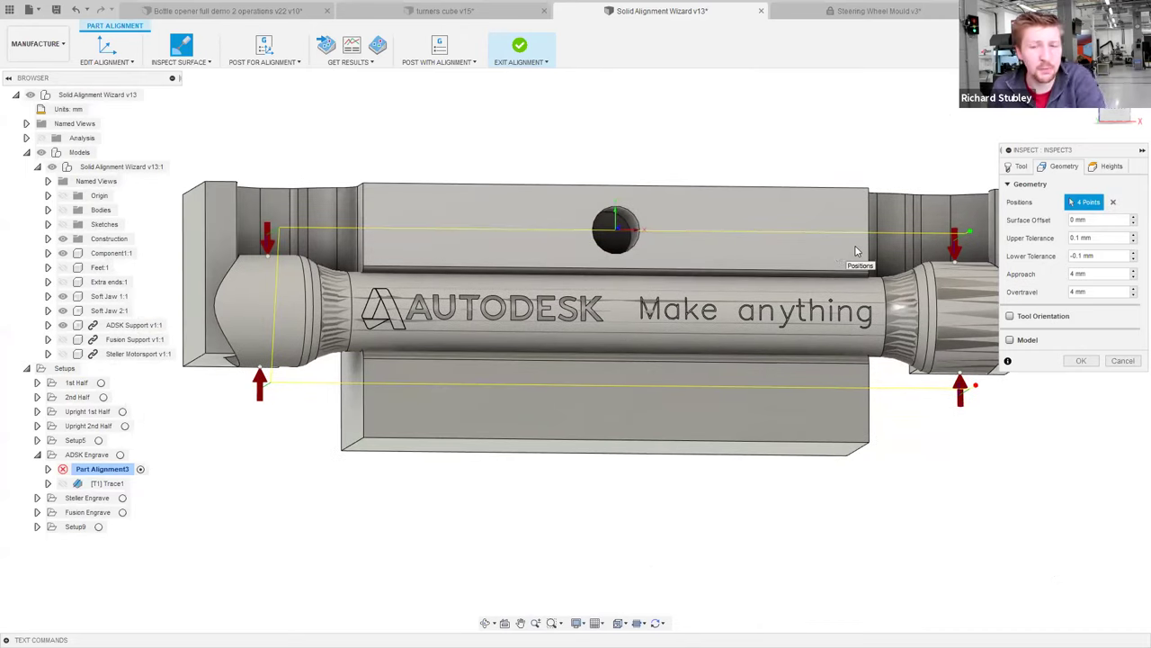
Clear the positions and pick six inspection points at the logo end, three across the wide end section and three around the neck.
left_click(1113, 202)
middle_click_drag(668, 316, 809, 270)
scroll(928, 239, "up", 3)
scroll(934, 235, "up", 2)
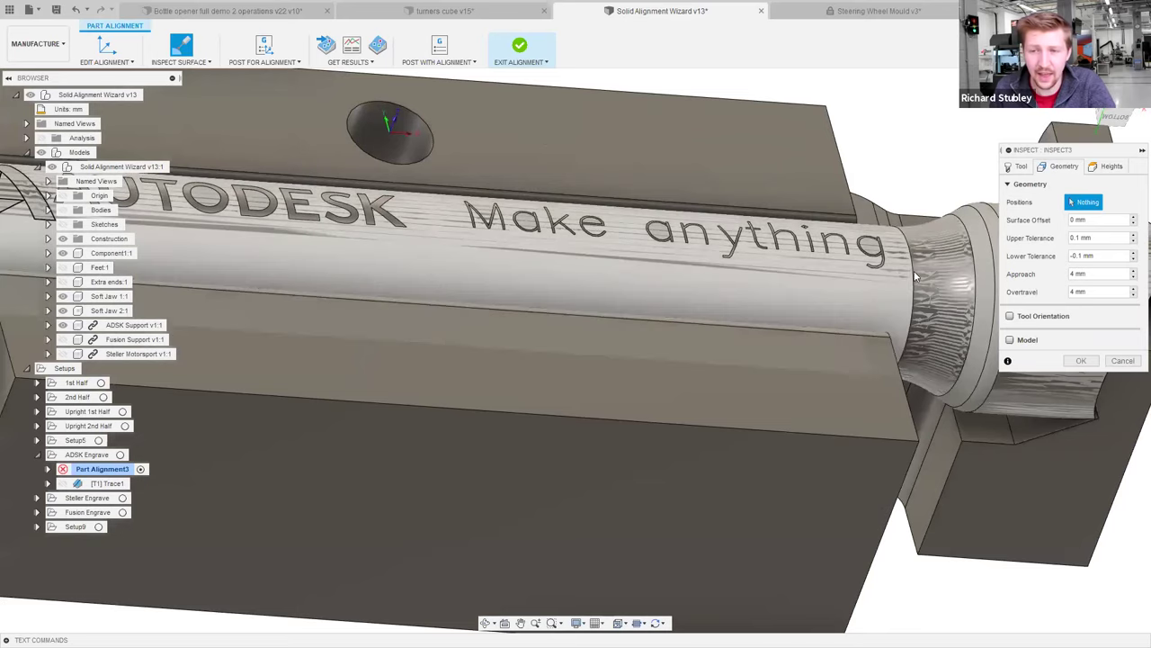
middle_click_drag(957, 259, 210, 264, "shift")
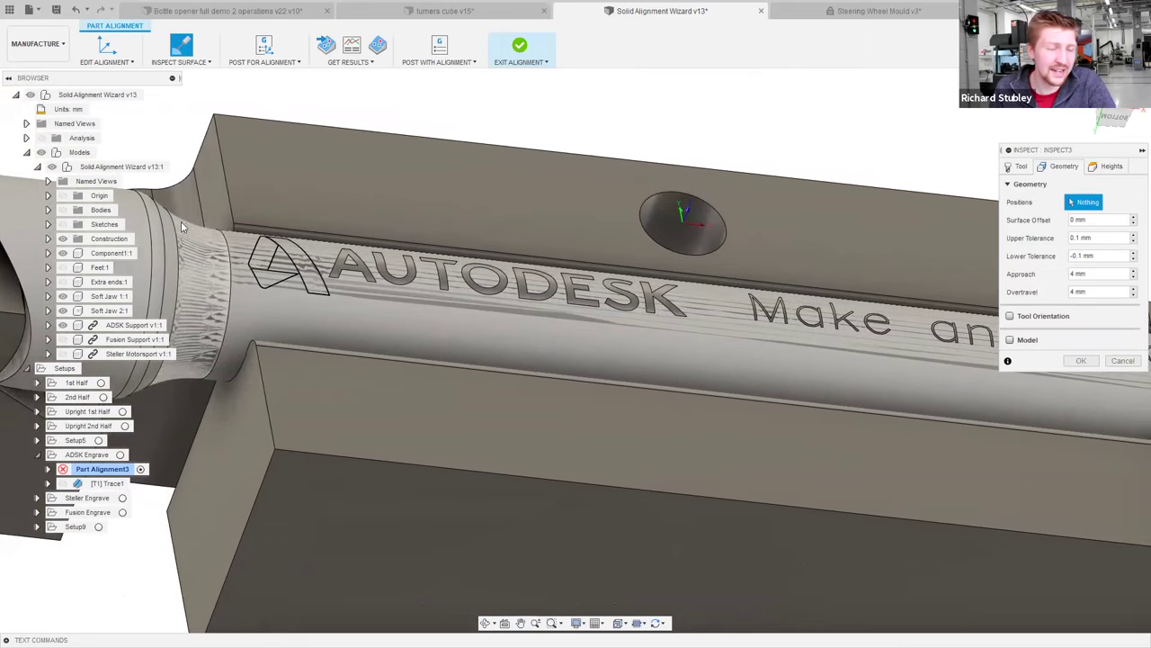
scroll(454, 261, "down", 5)
mouse_move(454, 260)
middle_mouse_down("shift")
mouse_move(337, 251)
mouse_move(436, 156)
mouse_move(444, 306)
mouse_move(438, 227)
middle_mouse_up("shift")
left_click(438, 227)
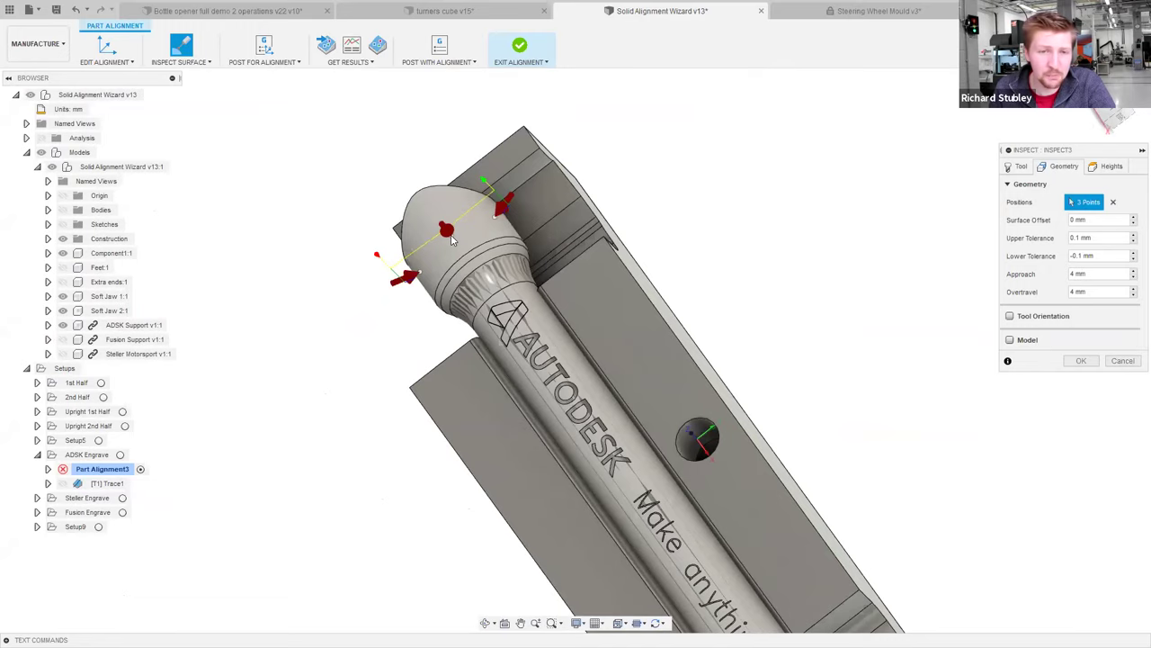
left_click(533, 261)
left_click(476, 284)
left_click(450, 312)
middle_click_drag(558, 378, 576, 396, "shift")
Add seven inspection points in a zigzag along the engraved shaft, alternating between both sides of the lettering.
left_click(498, 358)
left_click(579, 351)
left_click(582, 418)
left_click(667, 406)
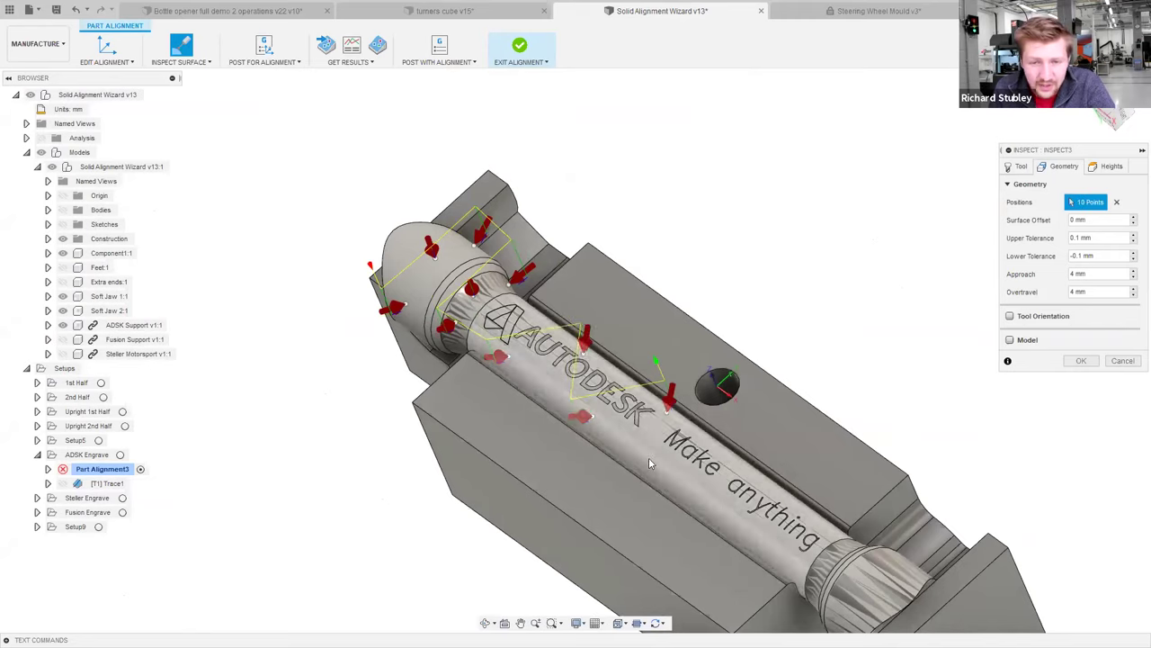
left_click(685, 484)
left_click(783, 542)
left_click(785, 474)
Add six inspection points at the bar's far end, three around the neck and three across the wide end section.
middle_click_drag(786, 474, 799, 483, "shift")
left_click(800, 483)
left_click(814, 459)
middle_click_drag(832, 436, 737, 523, "shift")
left_click(738, 520)
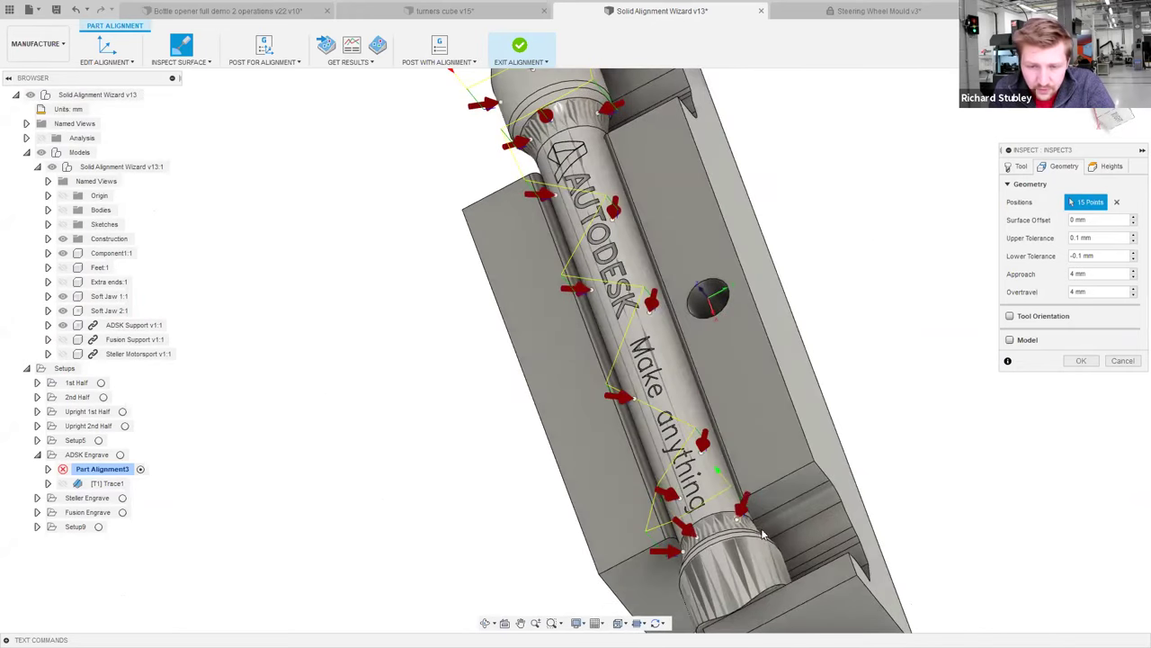
left_click(780, 562)
middle_click_drag(724, 580, 596, 404, "shift")
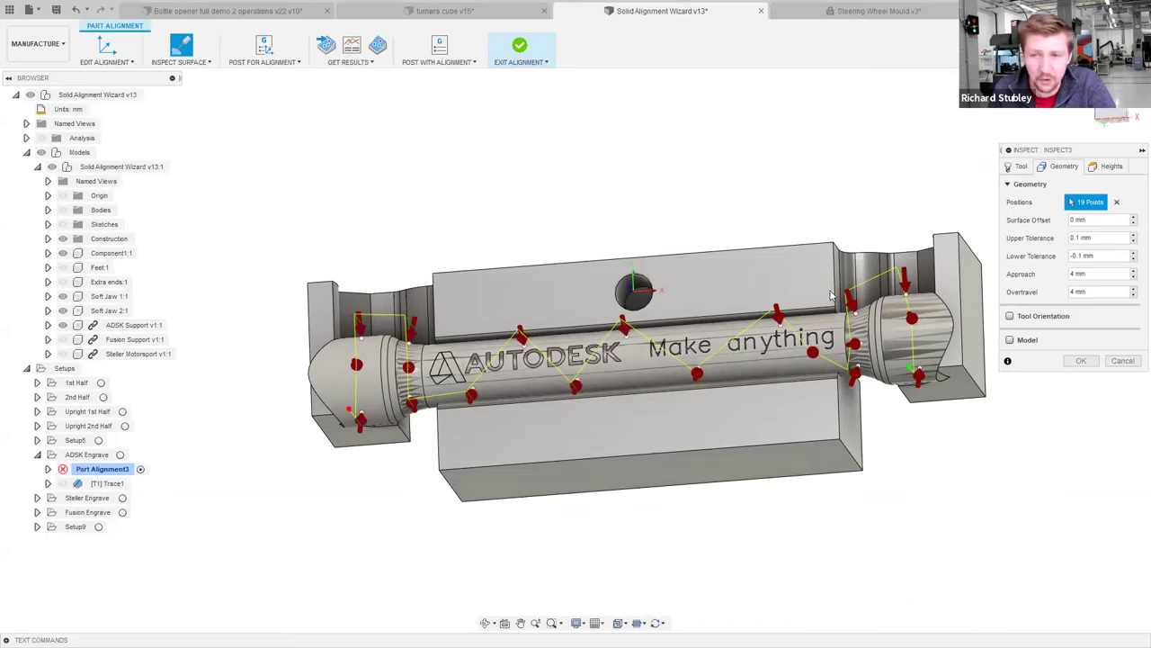
Set the retract height offset to 8 mm from the model top and accept the surface inspection.
mouse_move(1086, 274)
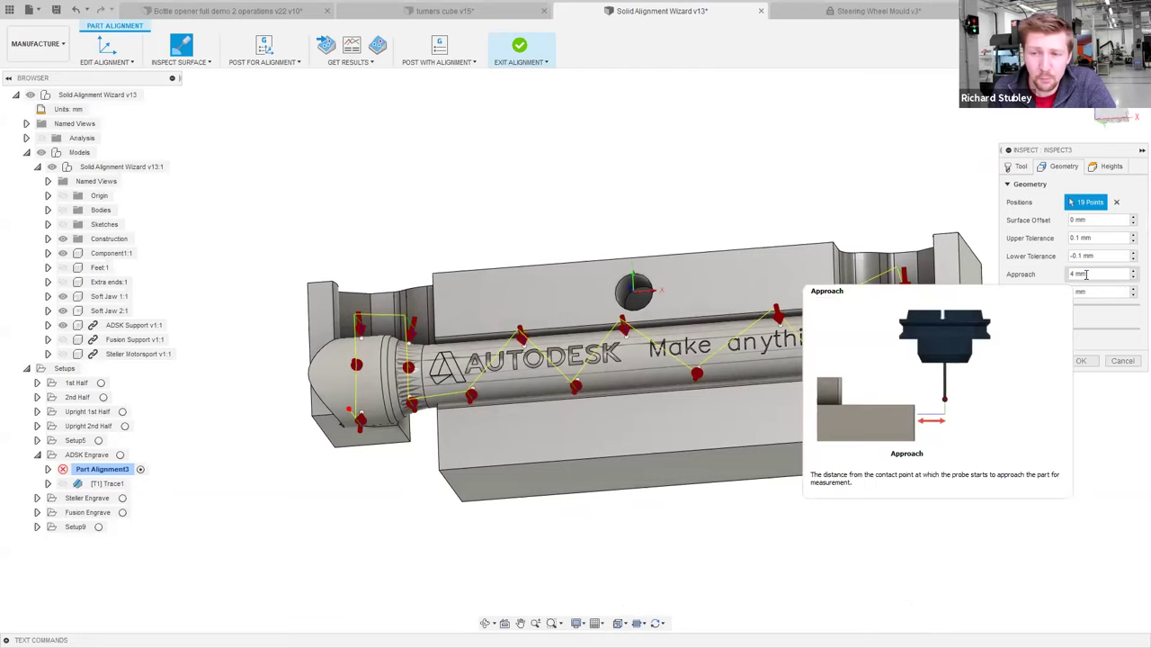
mouse_move(1100, 294)
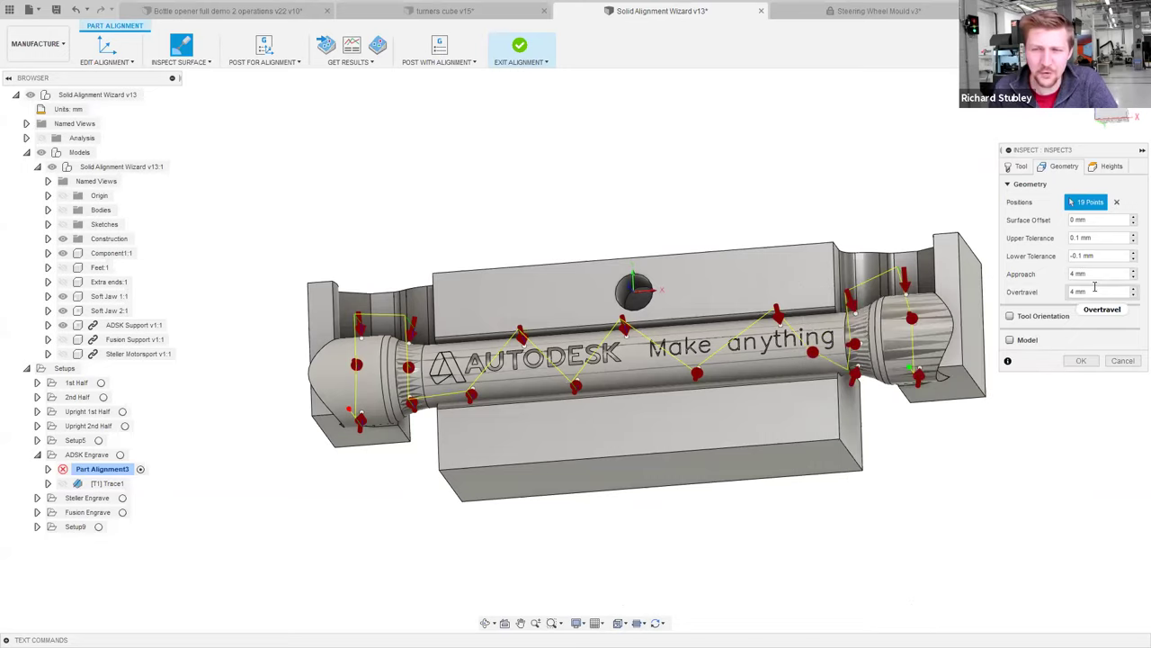
mouse_move(1095, 288)
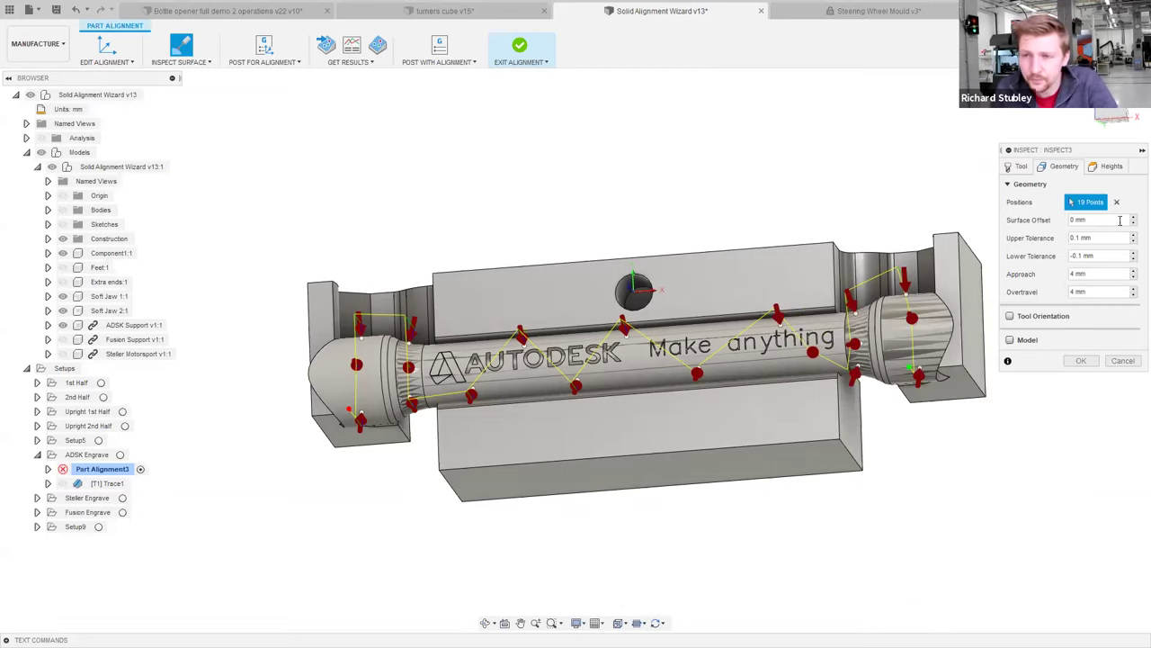
left_click(1108, 166)
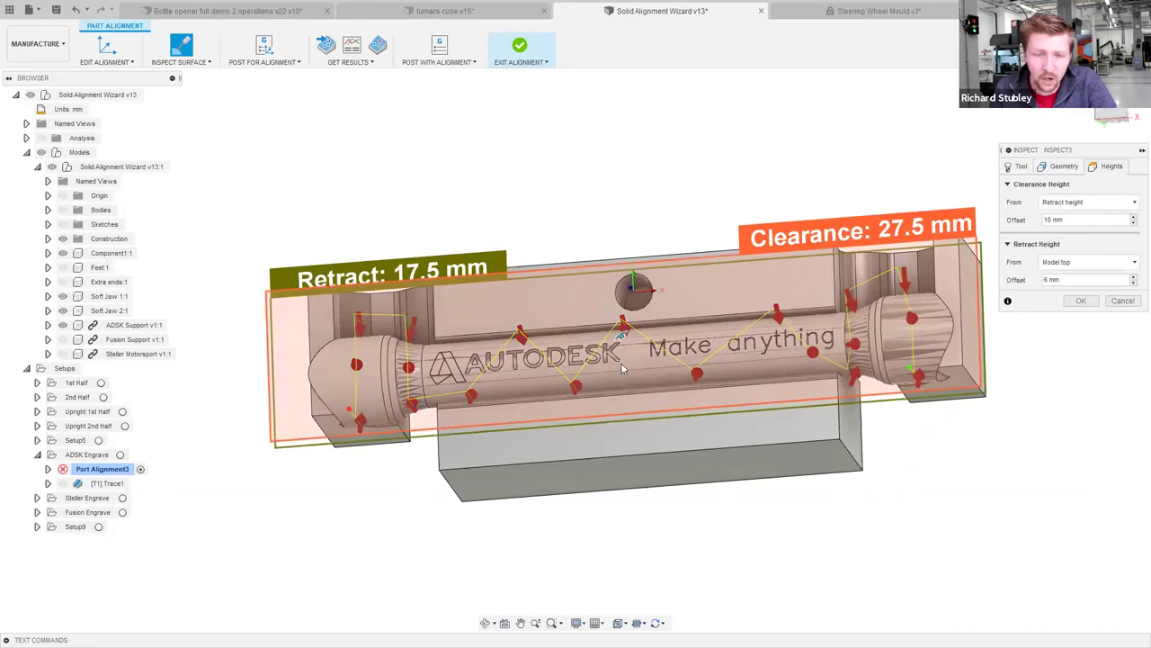
middle_click_drag(930, 122, 922, 87, "shift")
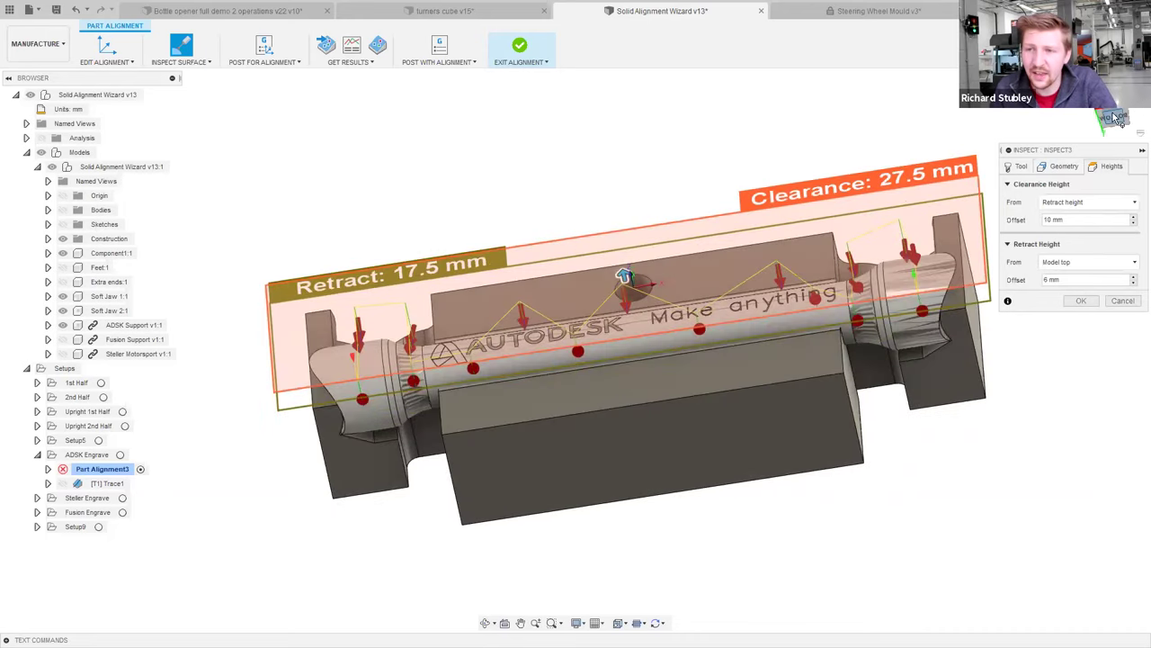
left_click(1114, 120)
scroll(918, 171, "up", 5)
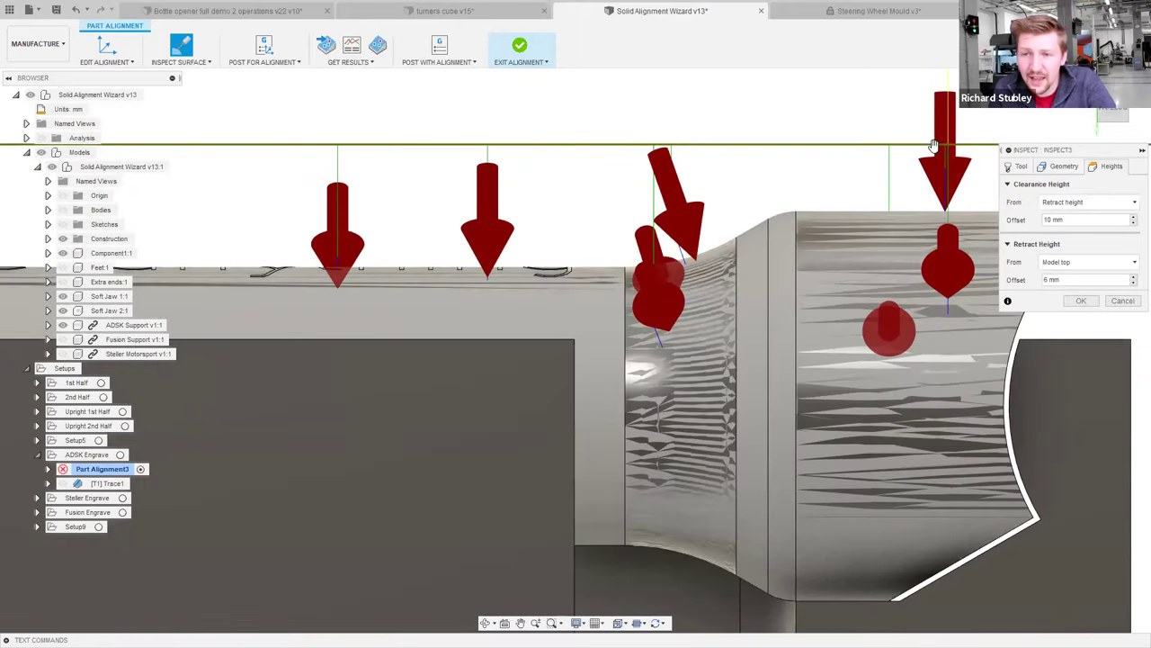
left_click_drag(933, 145, 942, 125)
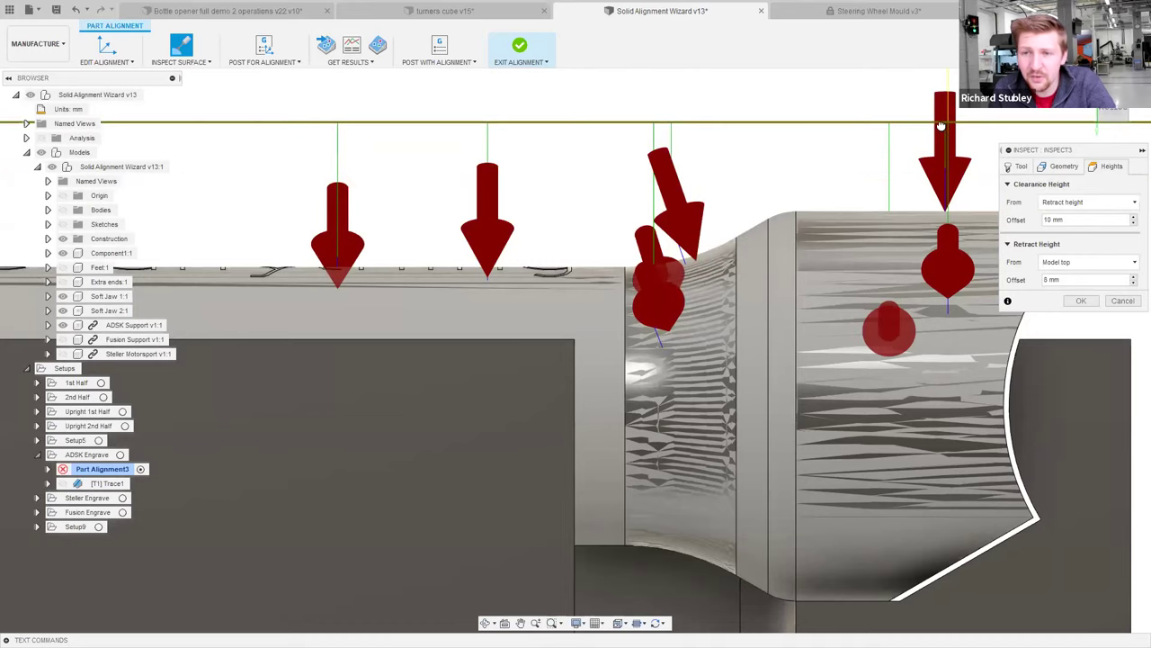
scroll(880, 157, "down", 3)
scroll(880, 156, "down", 5)
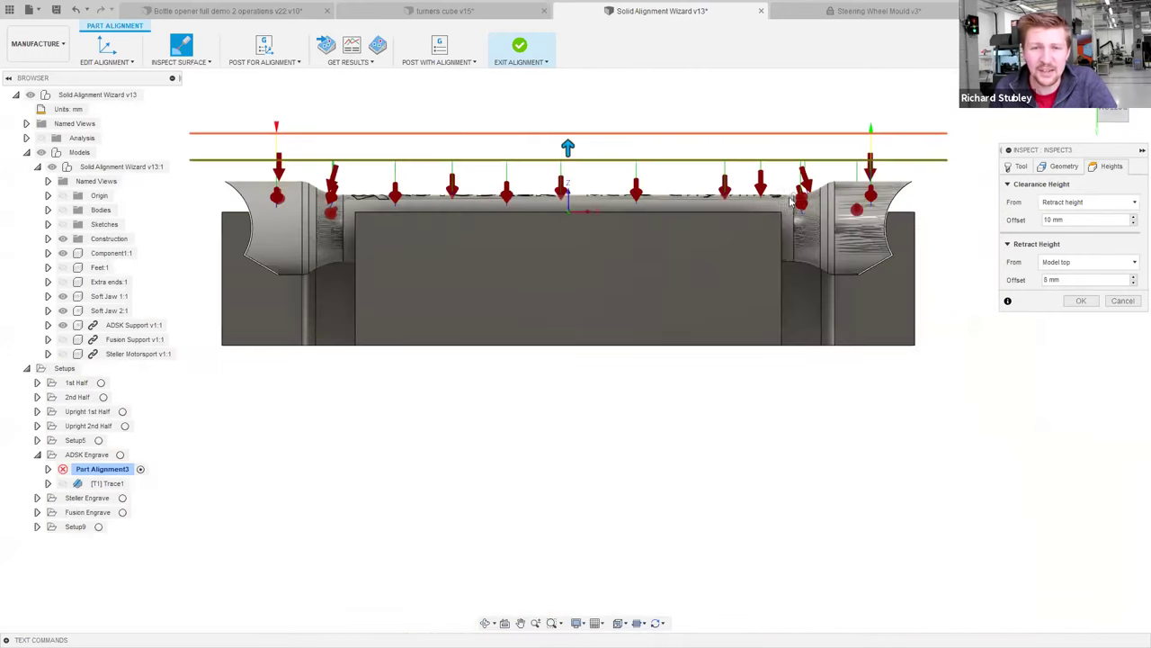
middle_click_drag(930, 270, 930, 302, "shift")
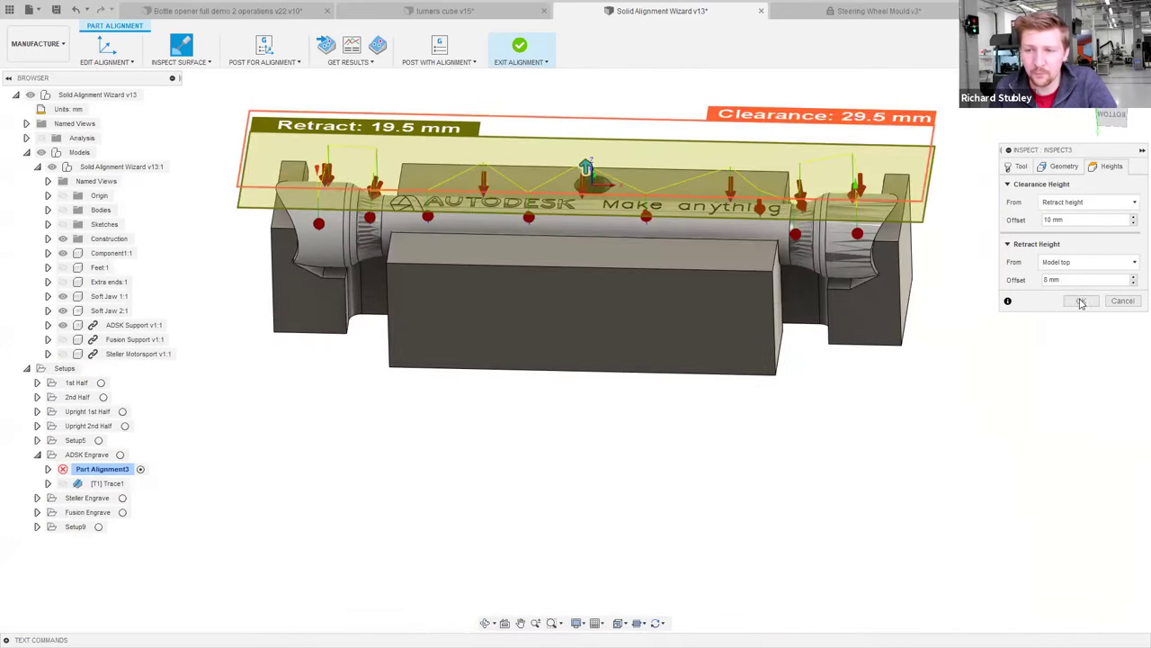
left_click(1081, 302)
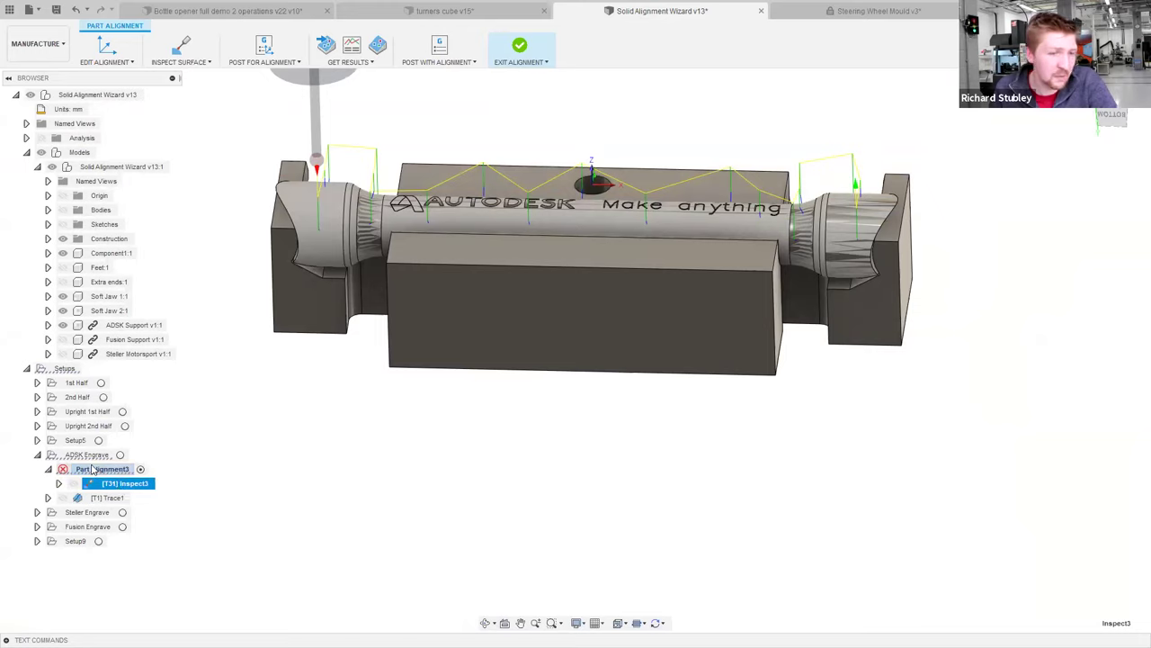
Create a Post for Alignment NC program for the ADSK Engrave part alignment and check which operations it includes.
left_click(49, 469)
left_click(49, 469)
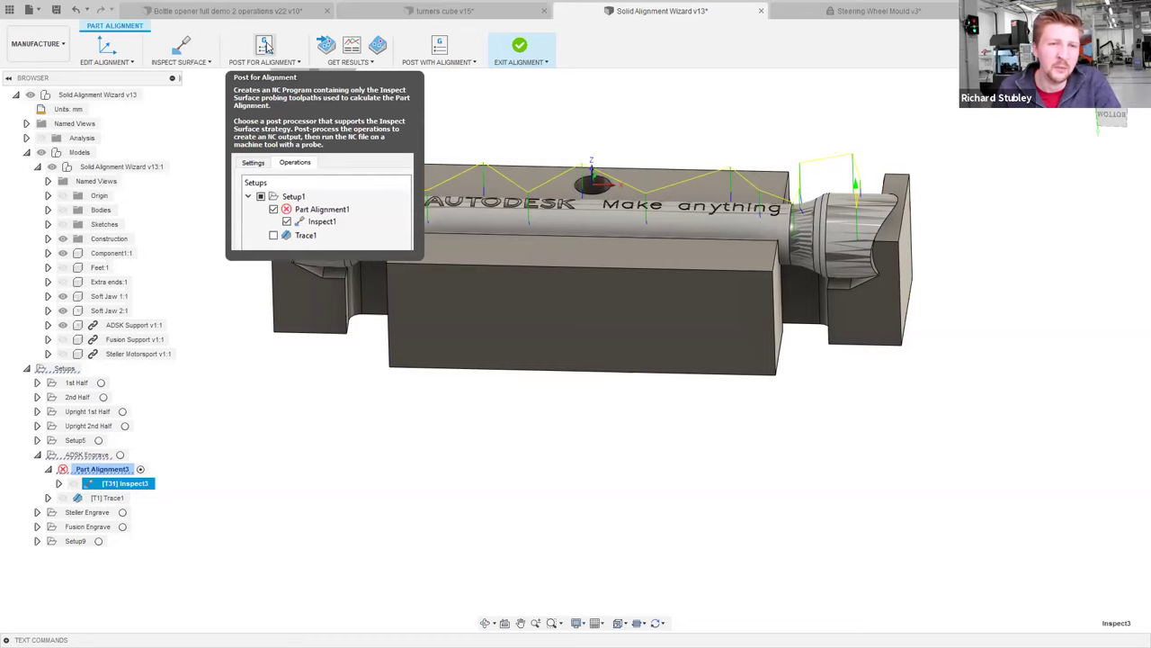
left_click(266, 48)
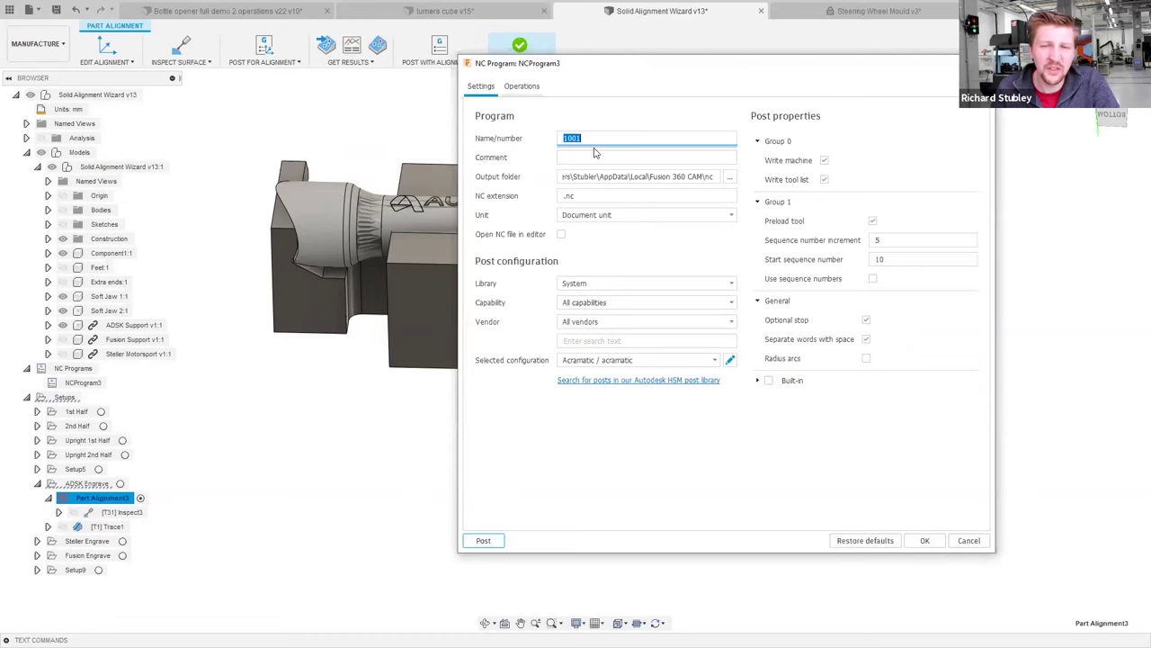
left_click(521, 86)
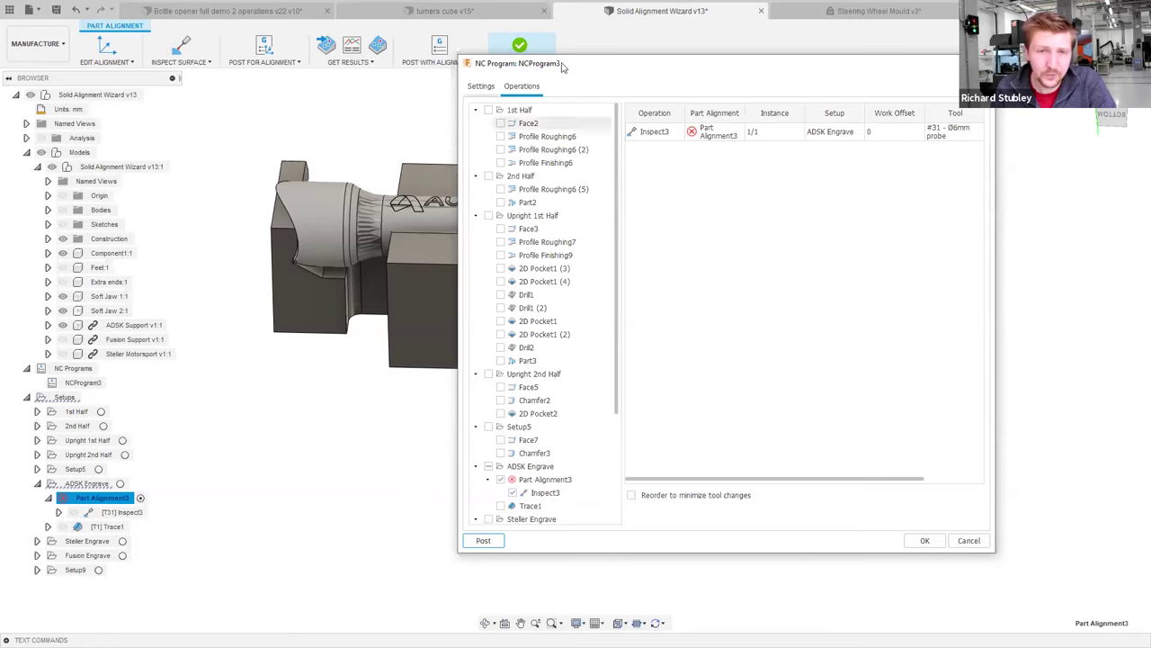
Set the post library to the Post Processors folder inside the OneDrive Fusion folder.
left_click(481, 85)
left_click(608, 283)
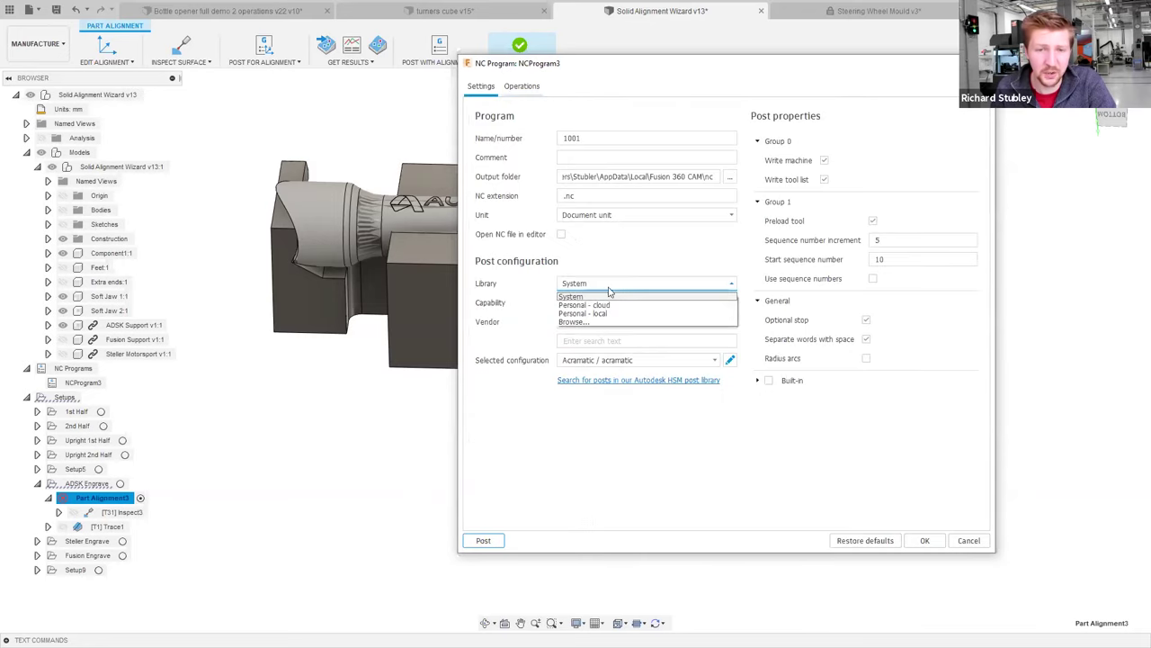
left_click(583, 321)
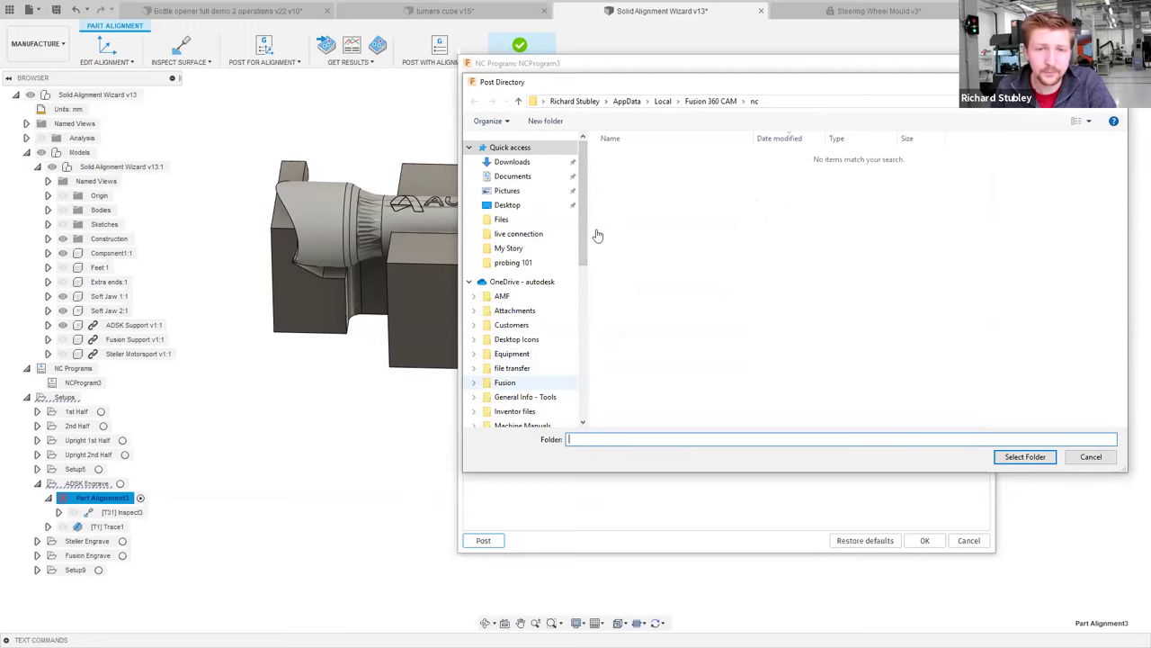
left_click(506, 382)
left_click(639, 257)
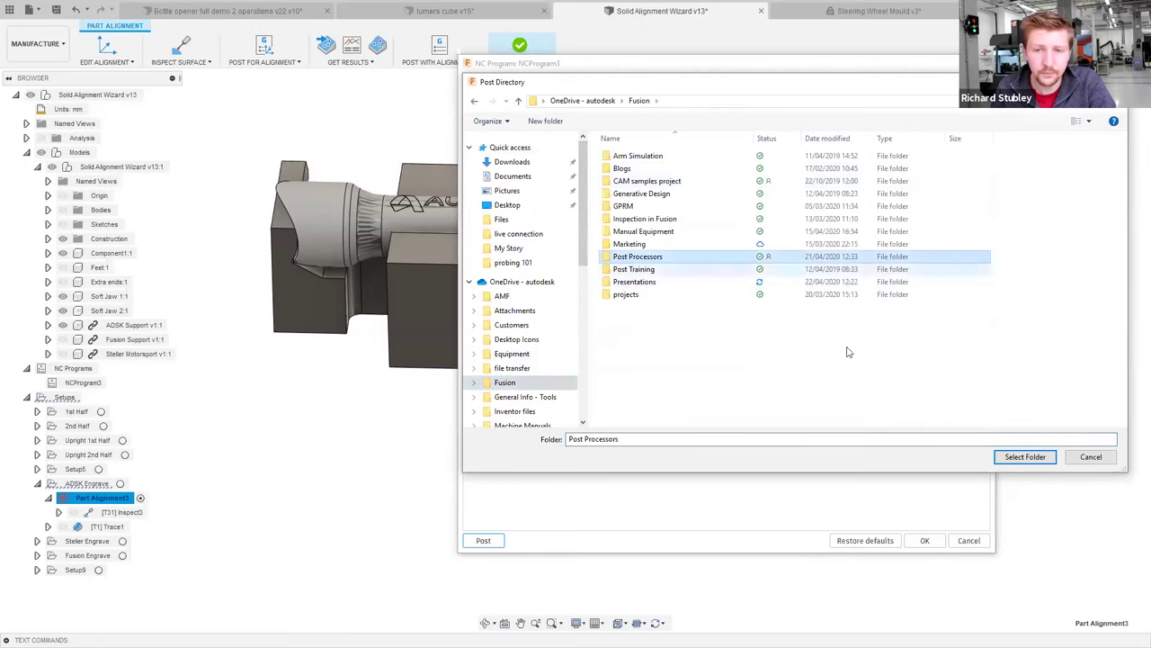
left_click(1025, 456)
Select the HAAS - Next Generation Control Inspect Surface post configuration marked "download no changes".
left_click(591, 360)
scroll(636, 434, "down", 6)
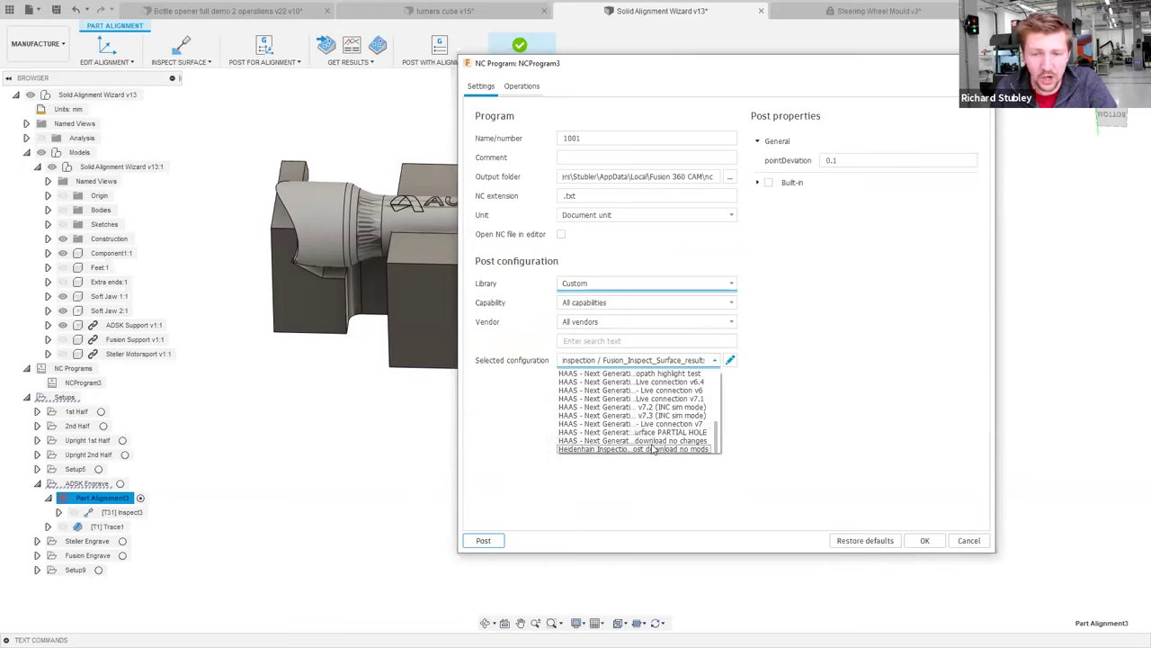
left_click(655, 441)
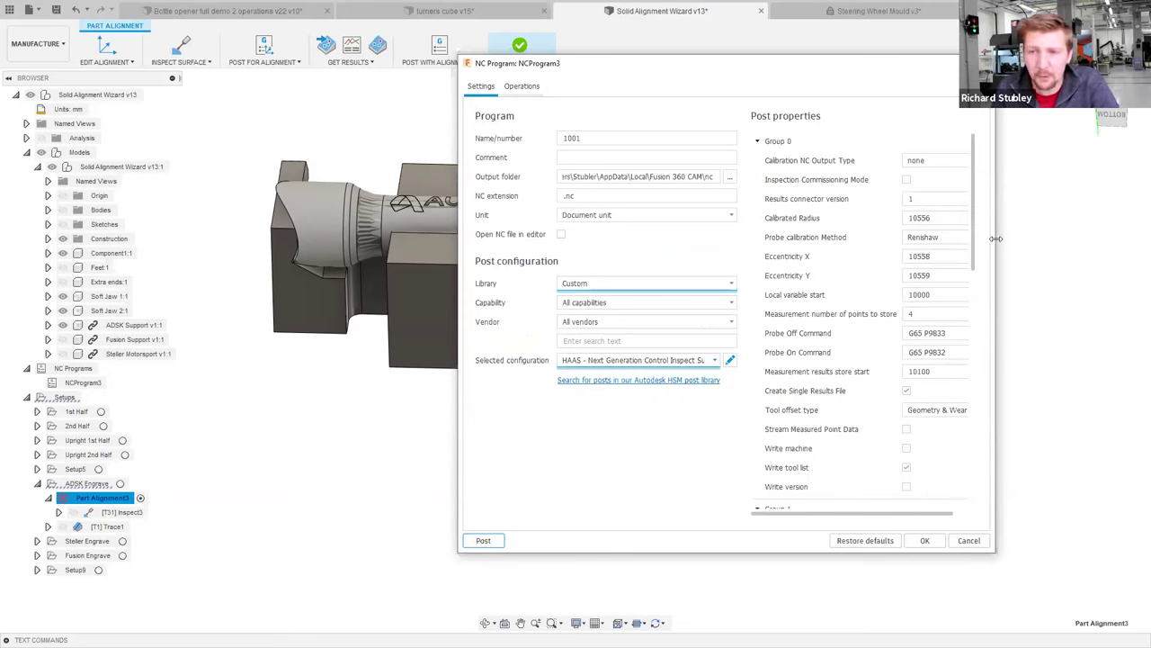
Set the post's A-axis rotary to Reversed and C-axis rotary to Yes, and turn off sequence numbers.
left_click_drag(995, 238, 1093, 239)
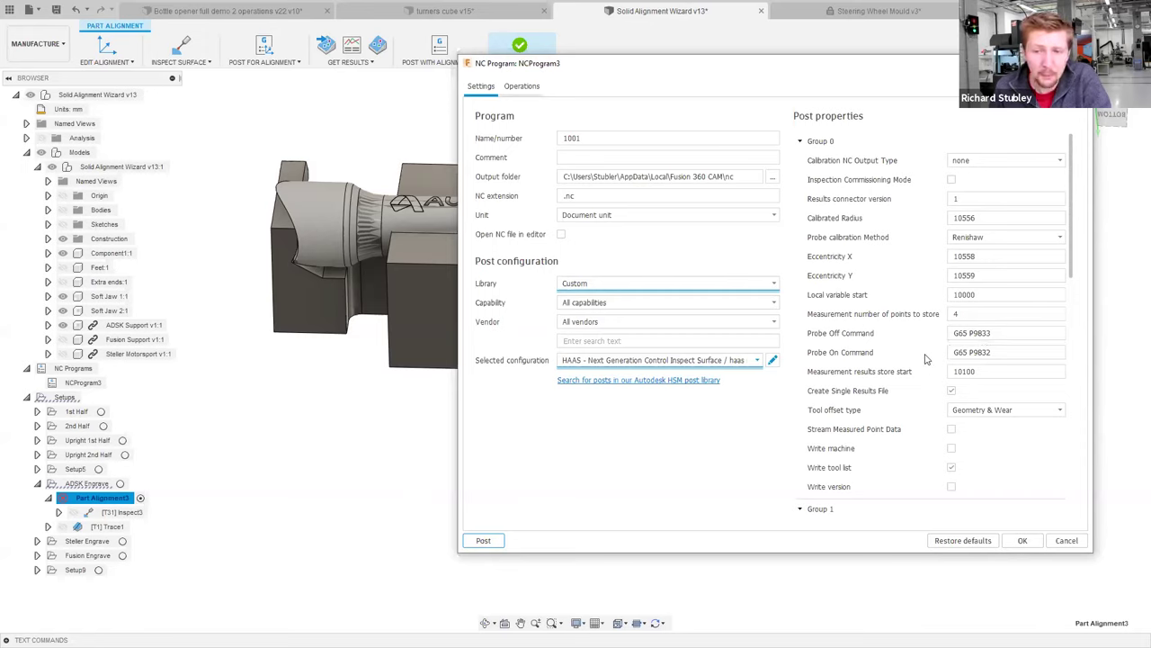
scroll(900, 358, "down", 5)
scroll(872, 367, "down", 4)
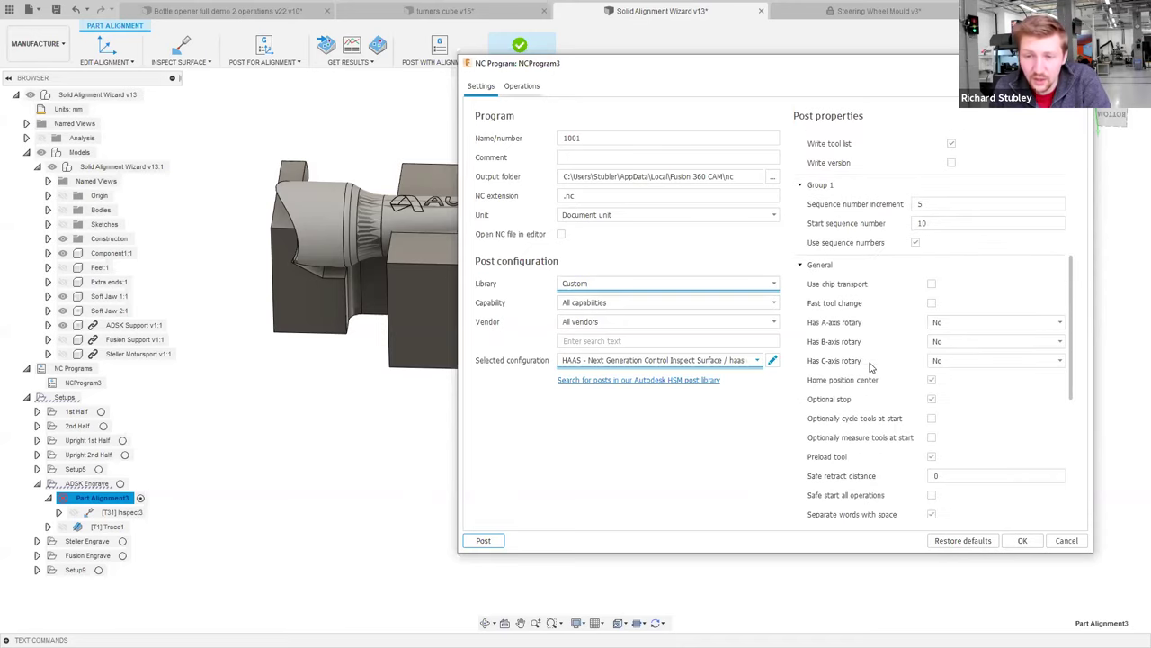
left_click(956, 324)
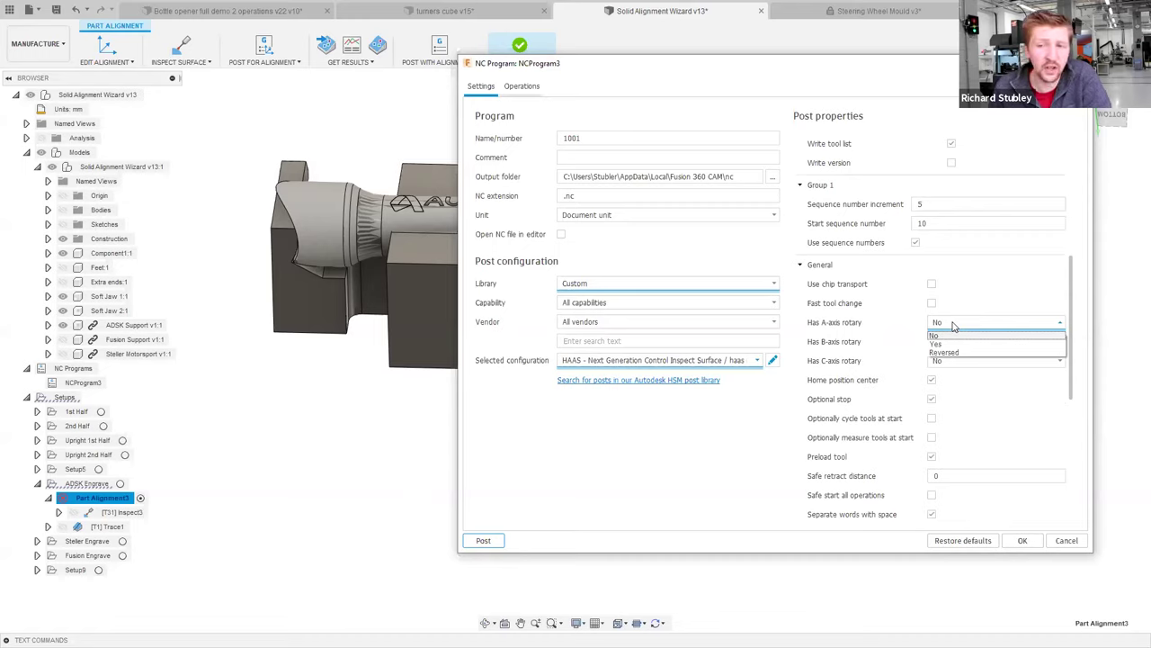
left_click(943, 352)
left_click(946, 361)
left_click(948, 383)
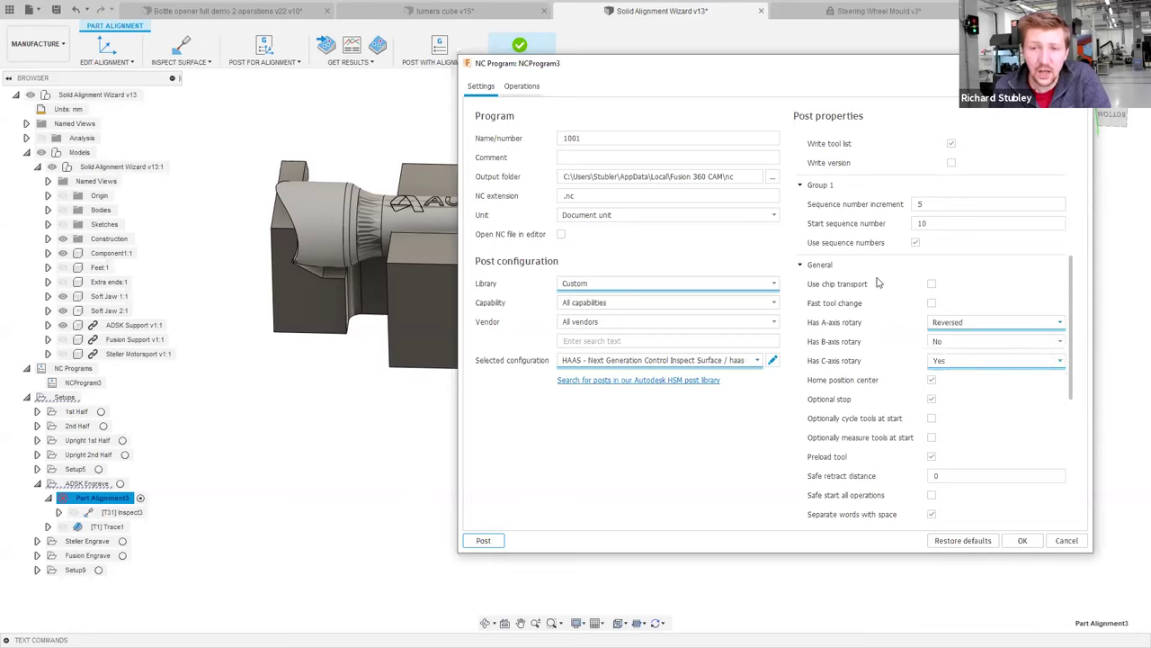
left_click(914, 244)
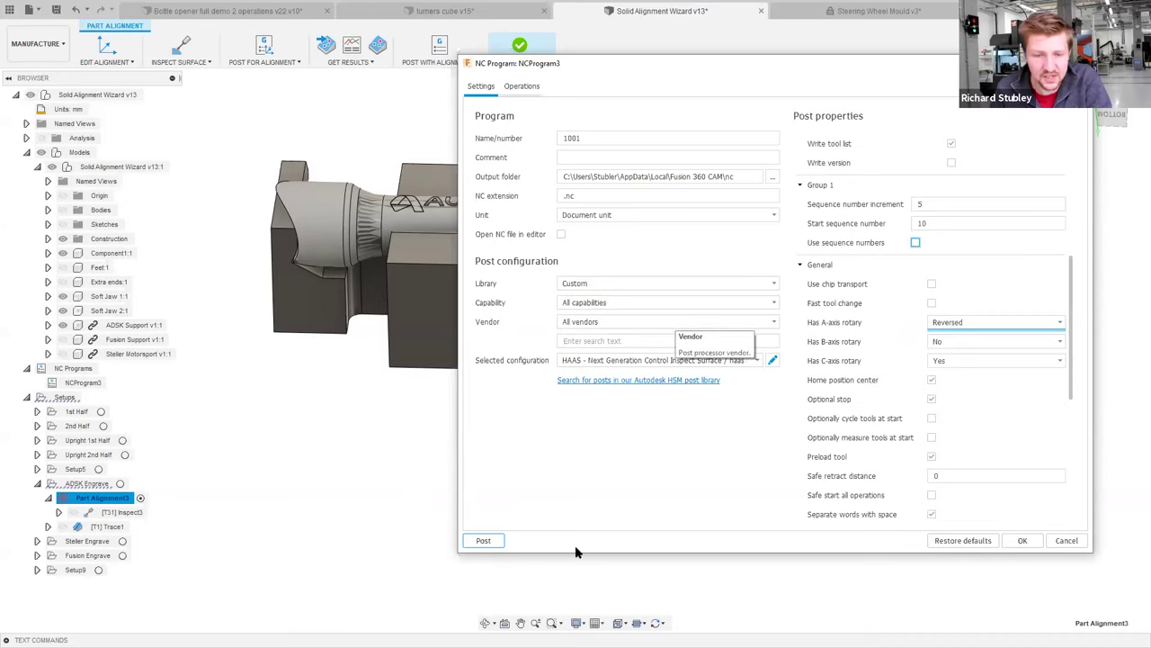
Post the probing program as 1001.nc and open the output file in Notepad++.
left_click(483, 542)
left_click(598, 340)
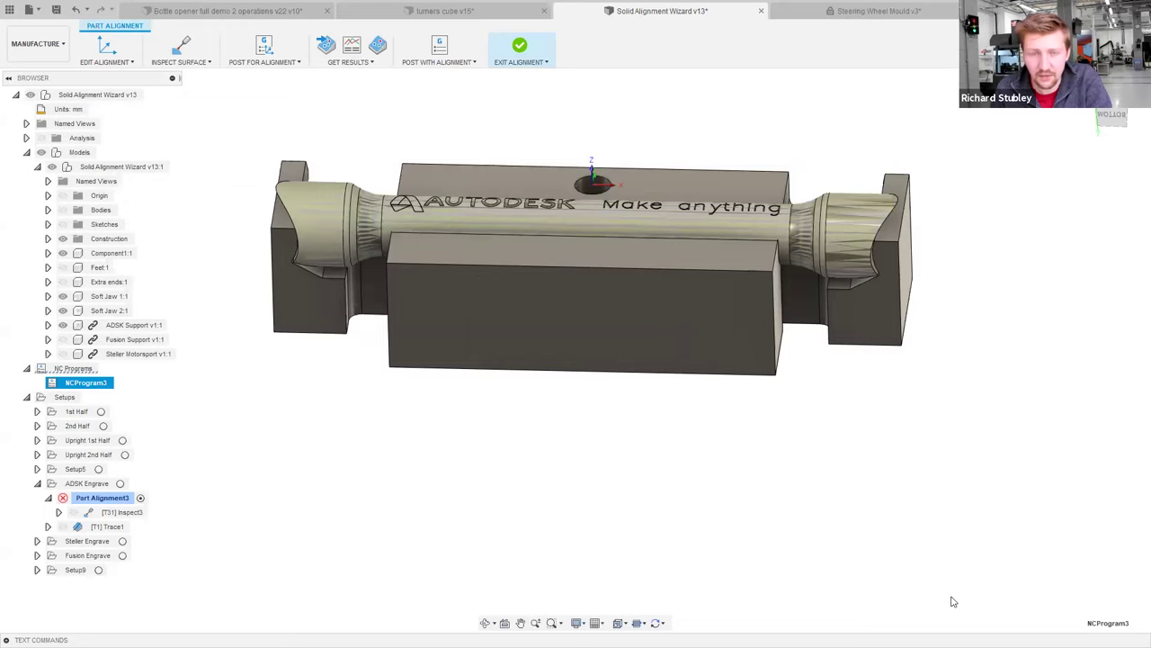
left_click(977, 609)
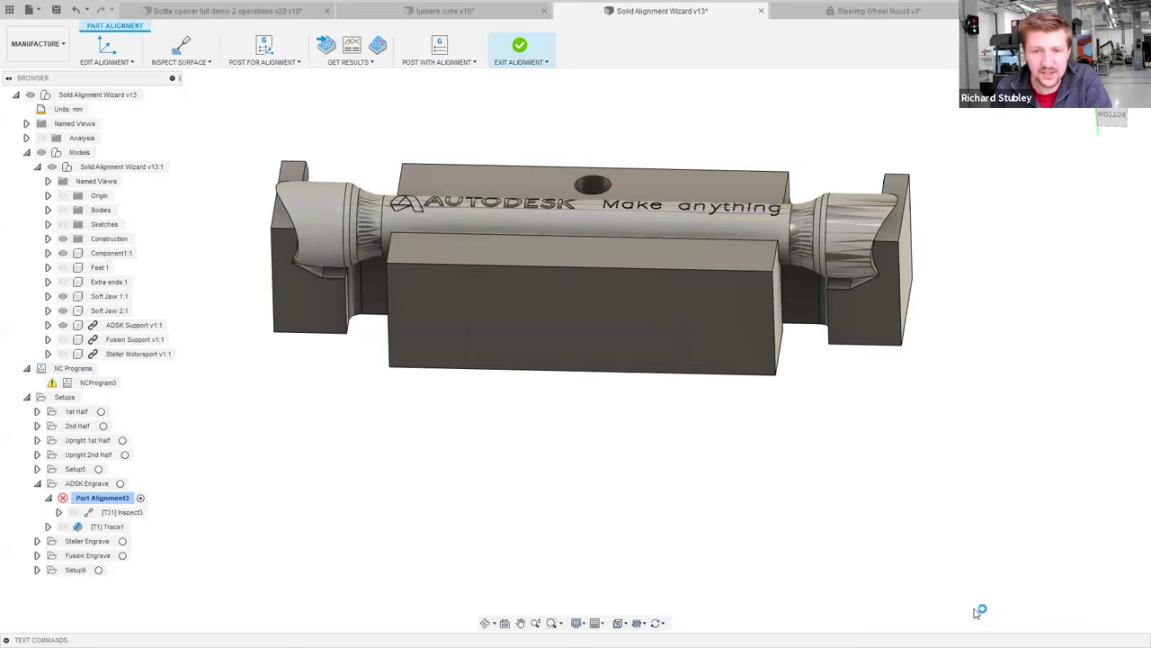
left_click(616, 364)
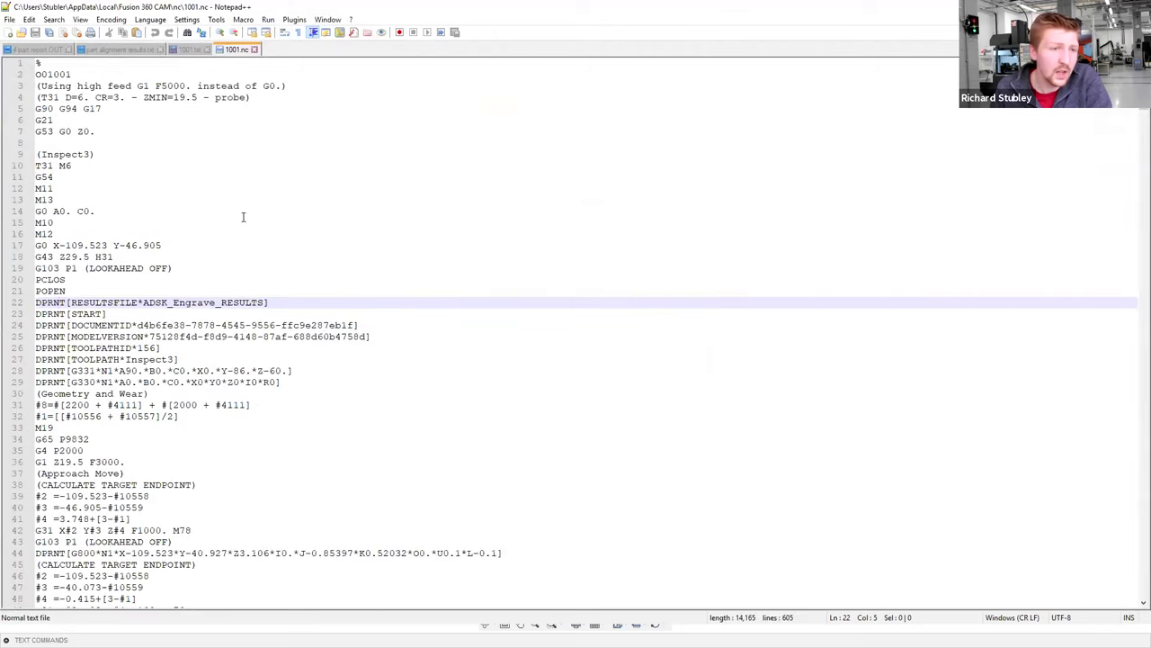
Examine the header and DPRNT results output lines in 1001.nc and compare them with the results file 1001.txt.
left_click(208, 154)
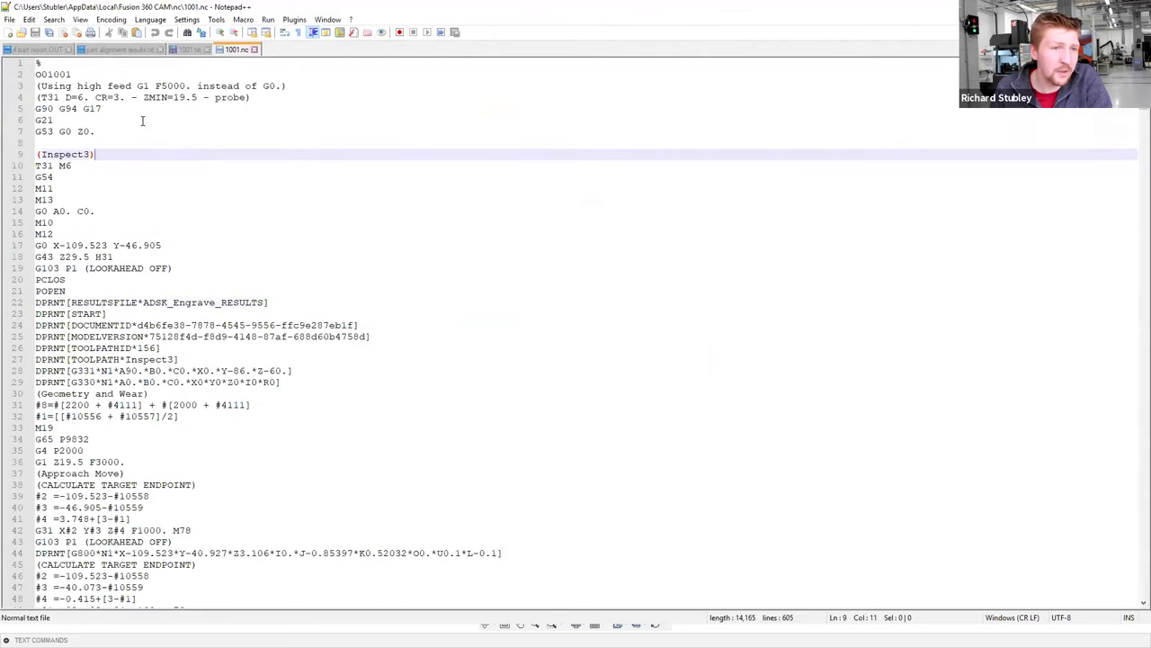
left_click(63, 142)
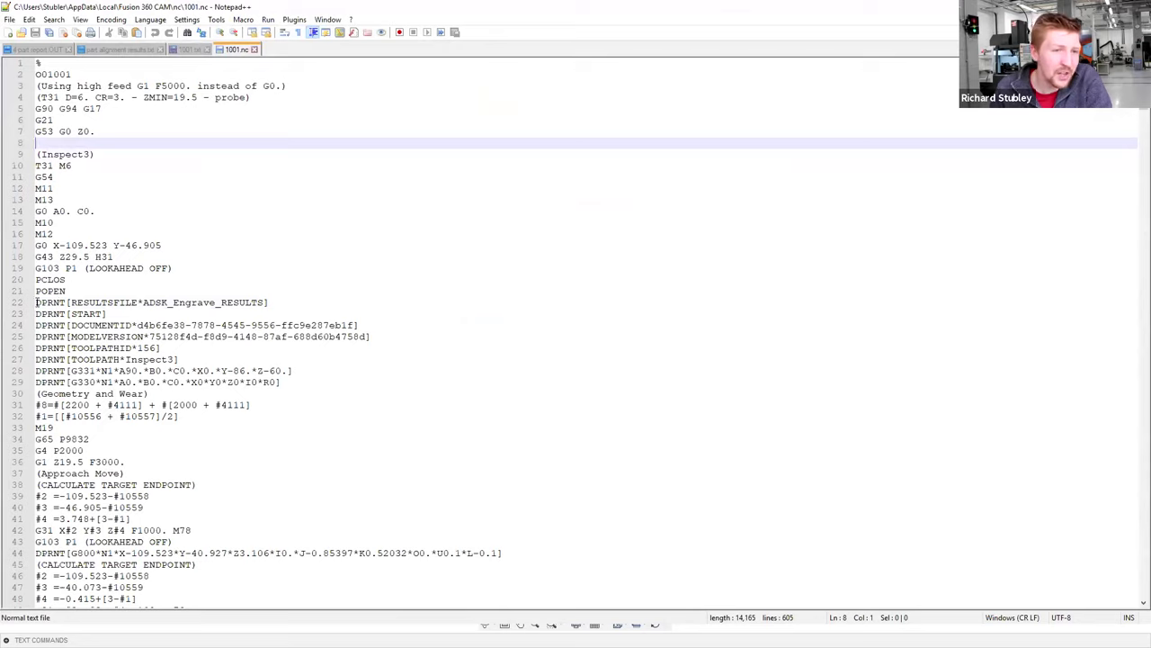
left_click_drag(36, 303, 65, 302)
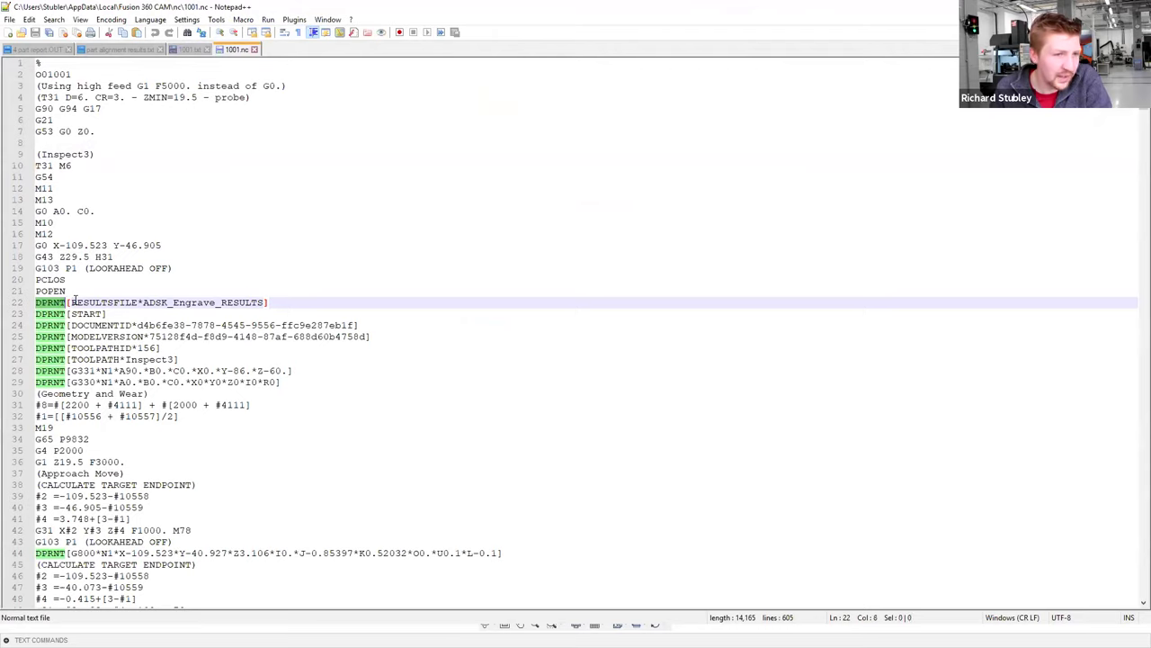
left_click(75, 302)
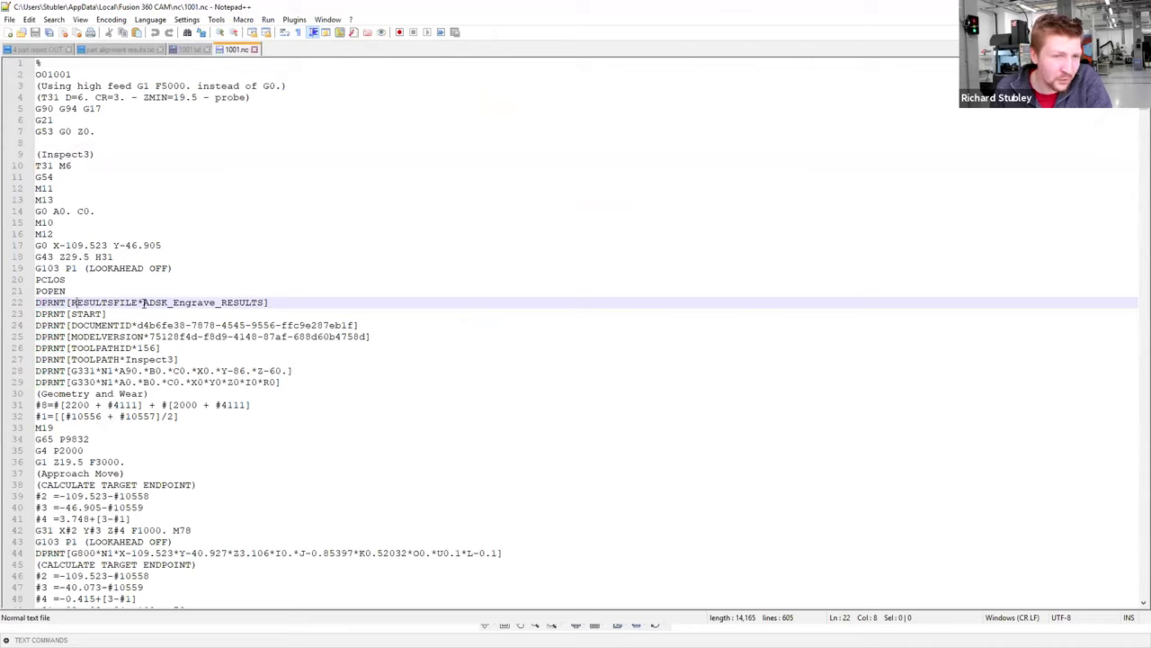
left_click(189, 49)
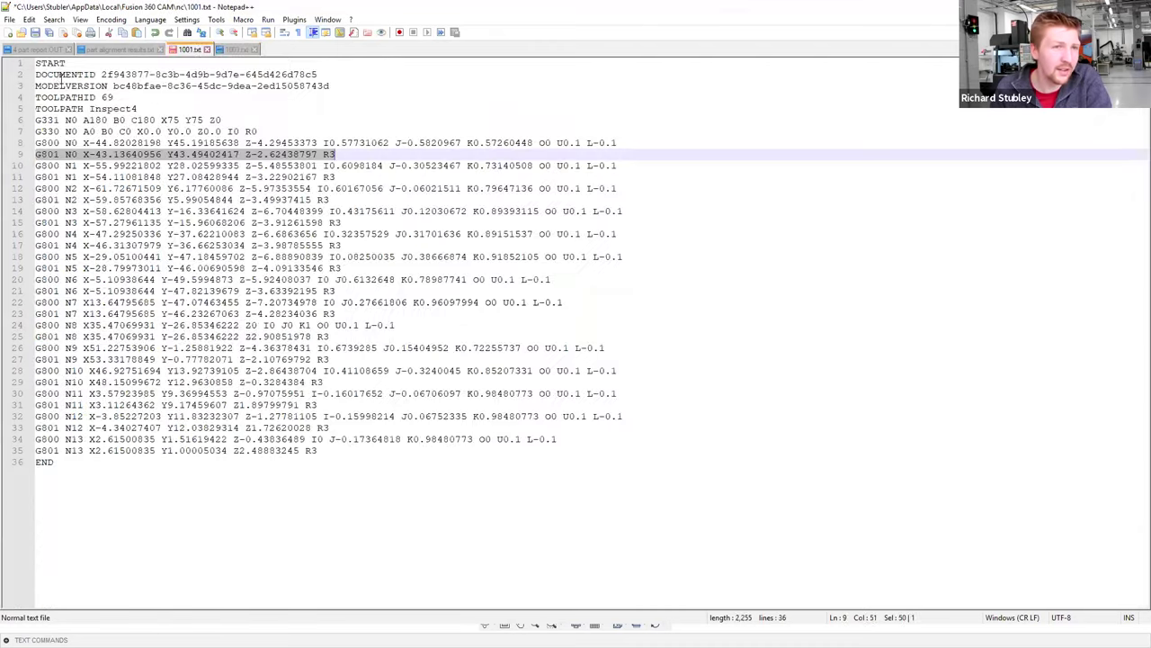
left_click(237, 50)
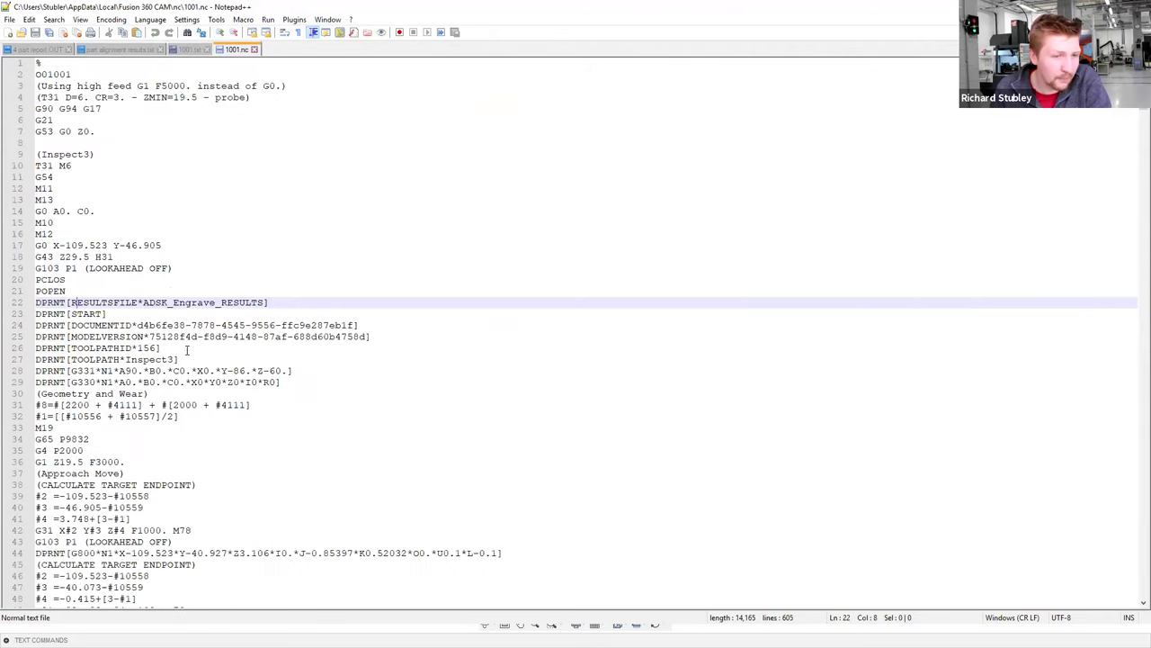
Examine the G31 probing move on line 42 in the first approach block of 1001.nc.
scroll(283, 316, "down", 5)
scroll(177, 351, "down", 1)
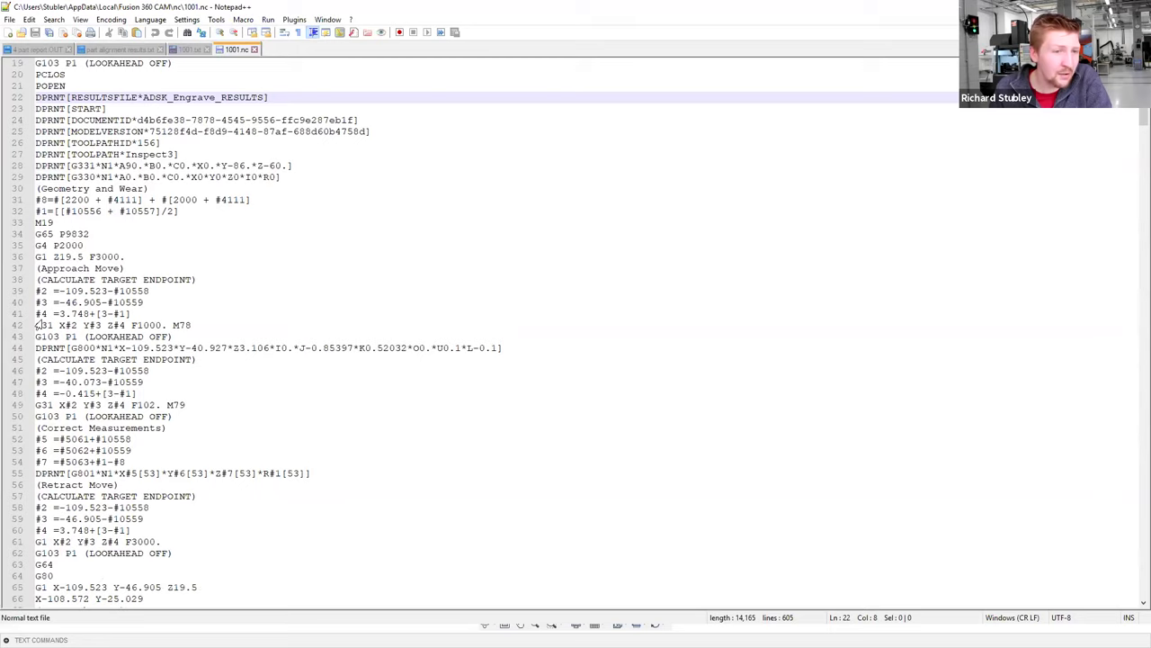
left_click_drag(36, 325, 207, 328)
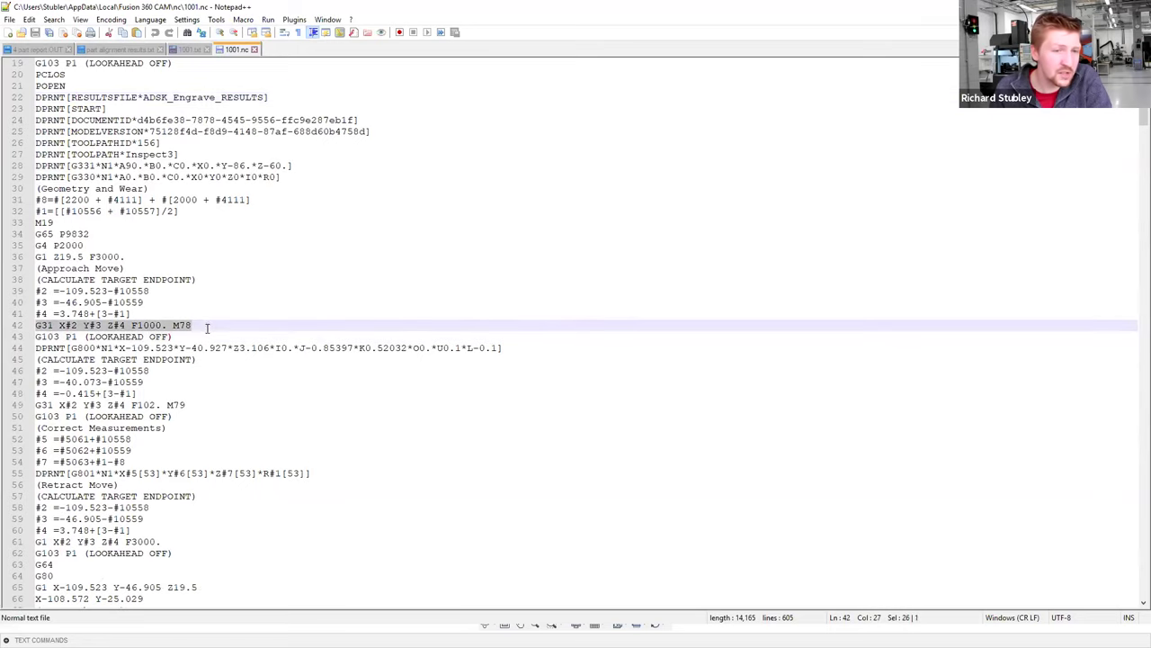
left_click(201, 325)
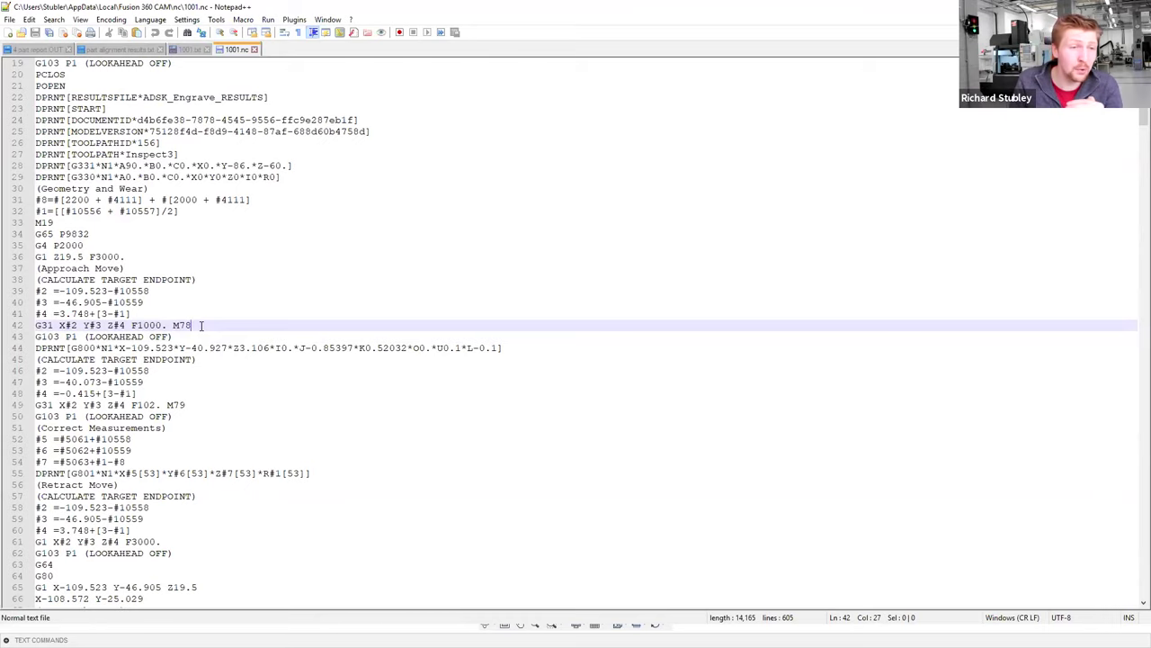
Examine how variables #2, #3 and #4 calculate the first approach endpoint, including the #10558 correction, and feed the G31 move.
left_click_drag(59, 291, 108, 291)
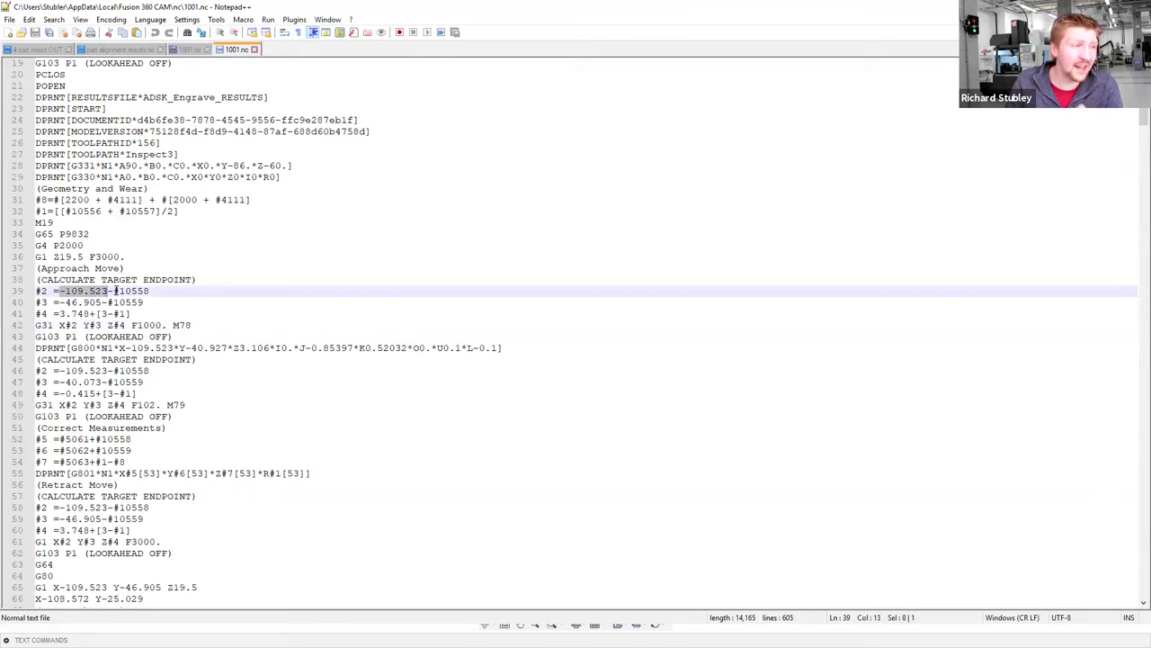
left_click_drag(113, 290, 154, 292)
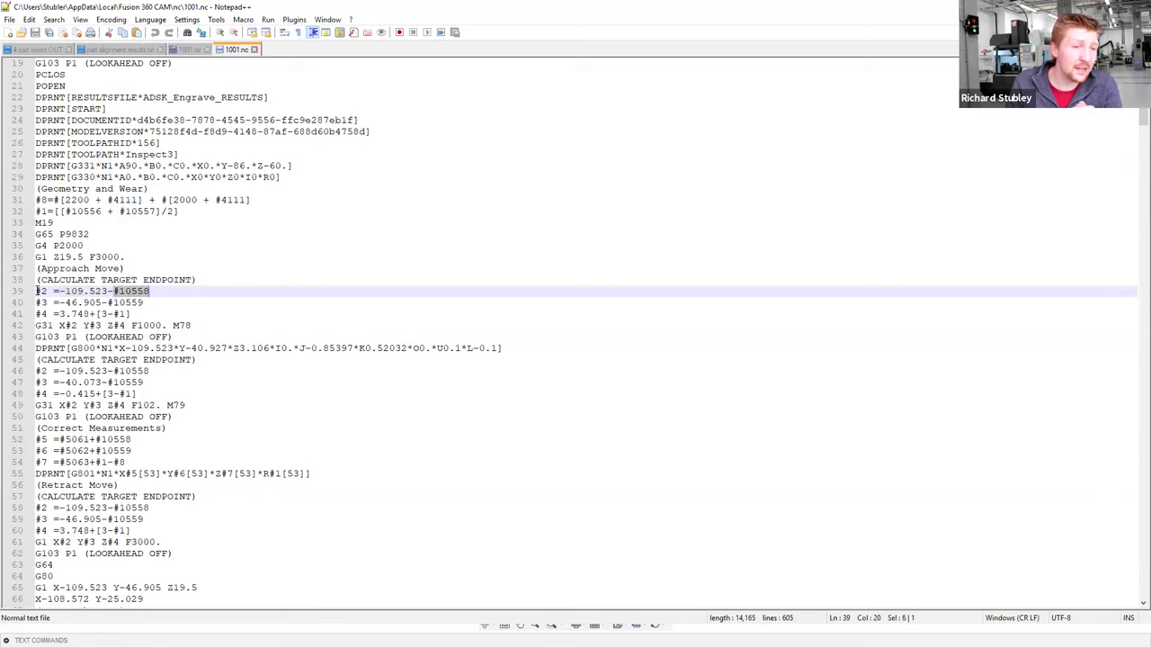
left_click(40, 290)
left_click_drag(40, 291, 68, 291)
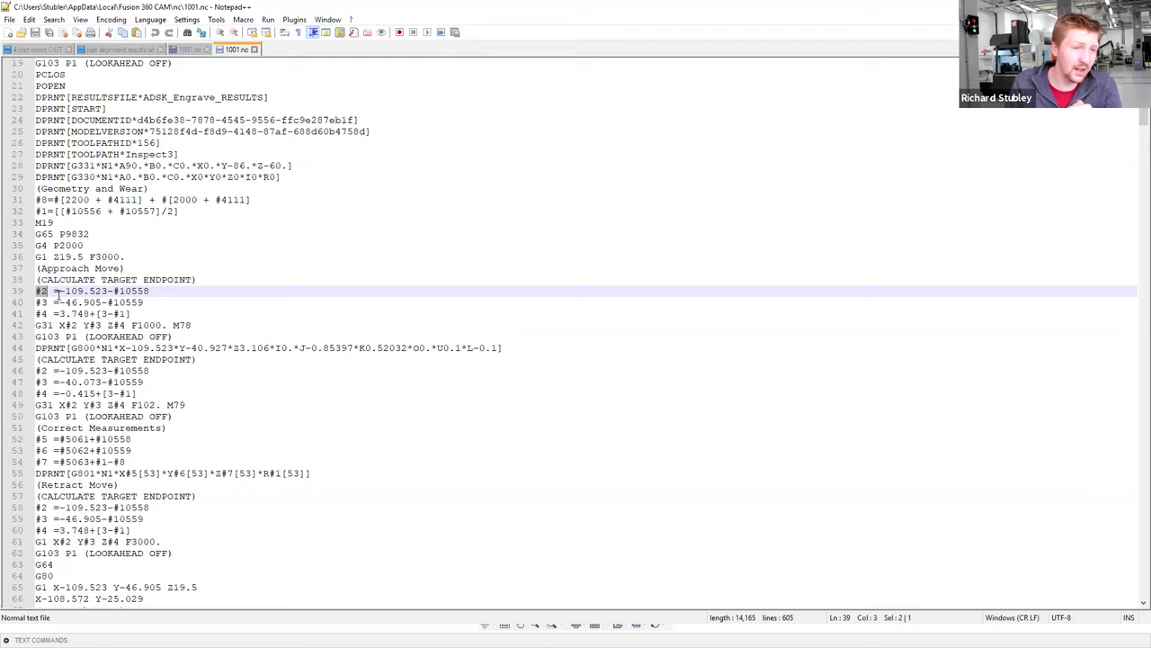
left_click(40, 302)
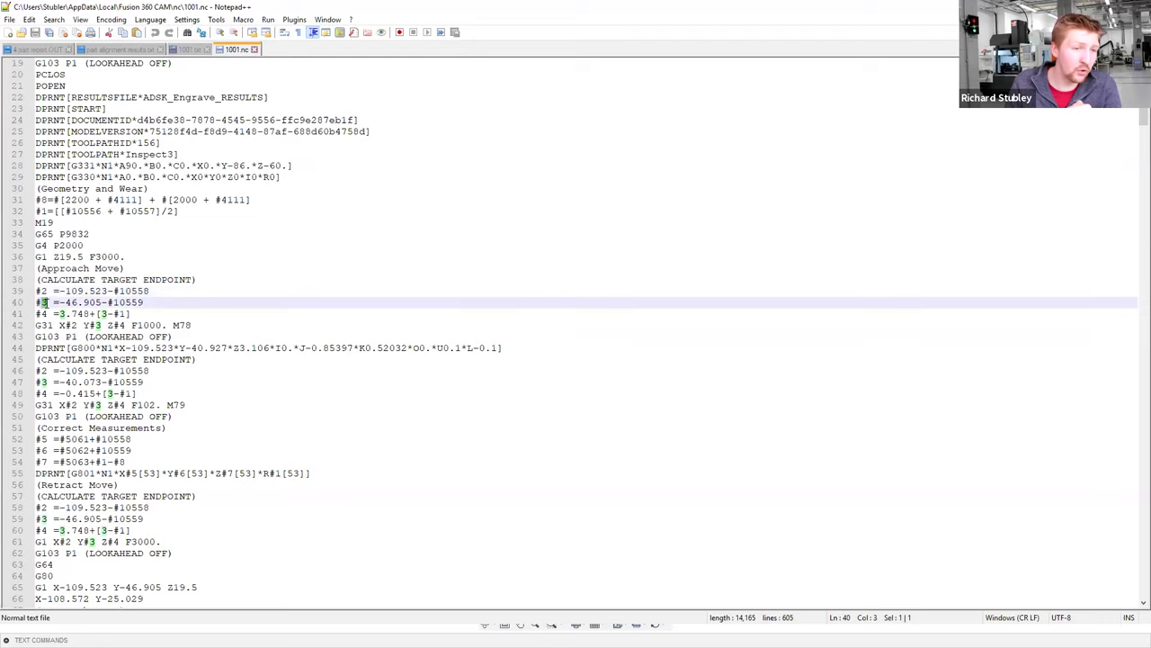
left_click_drag(59, 302, 108, 303)
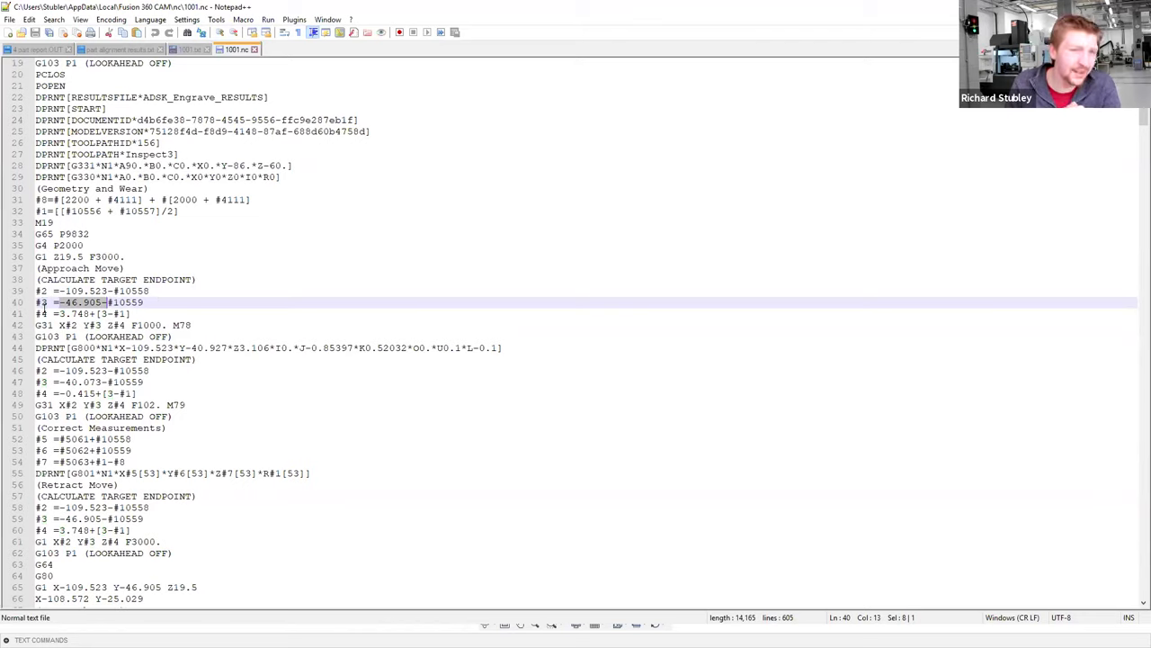
left_click_drag(37, 313, 48, 313)
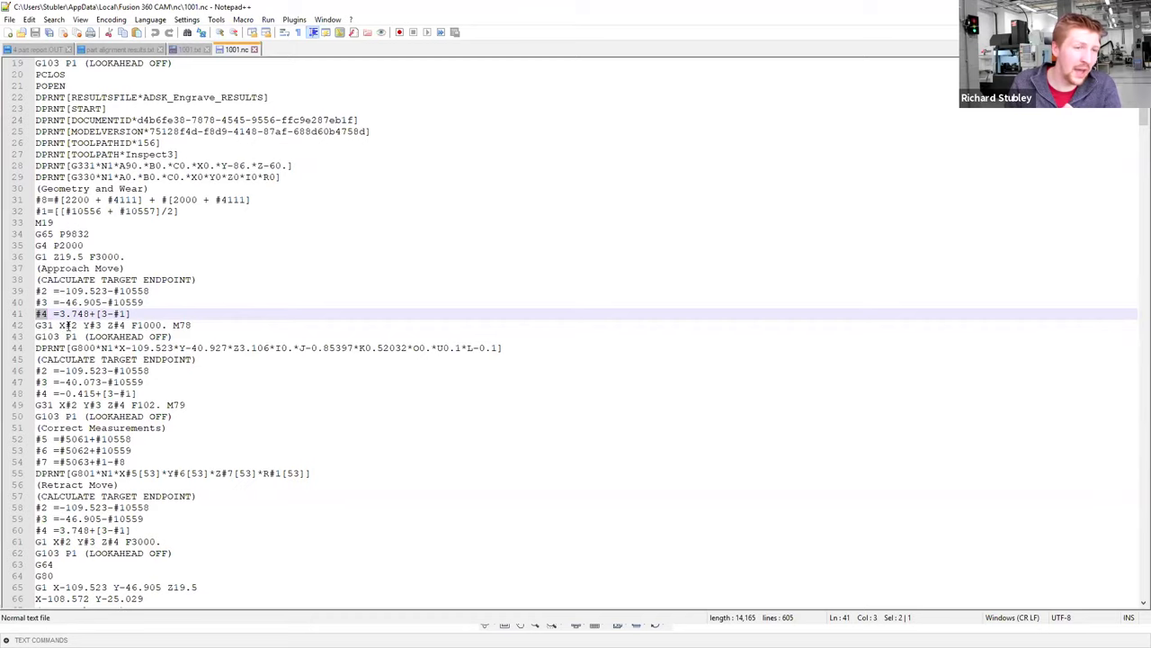
double_click(70, 324)
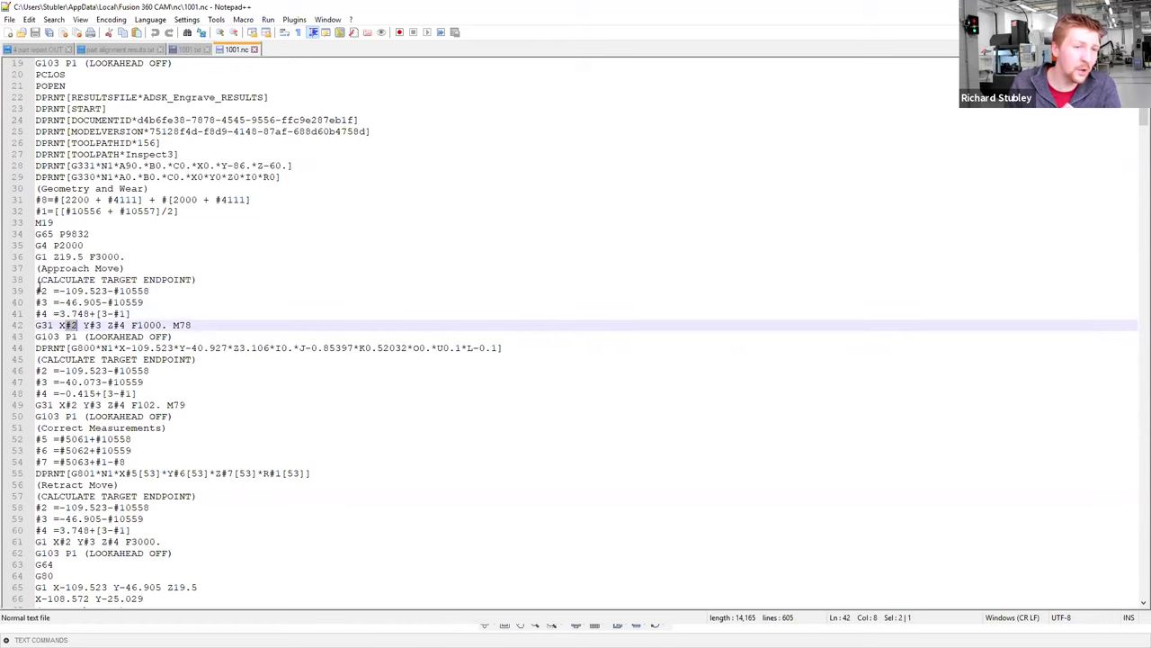
left_click_drag(36, 291, 158, 293)
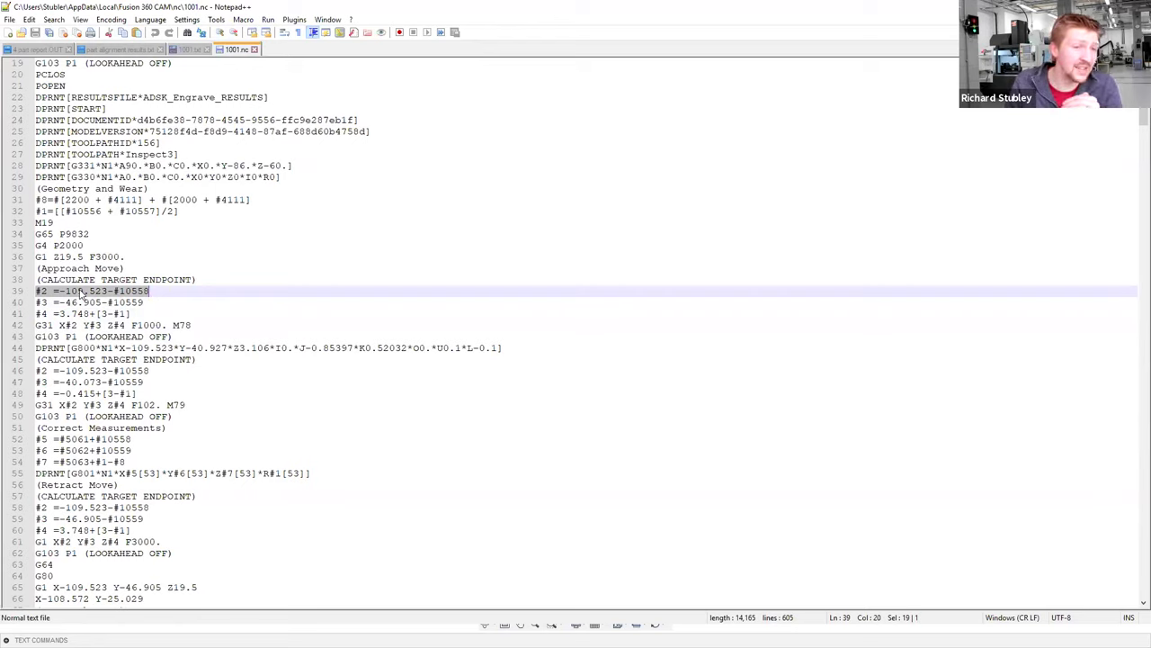
left_click_drag(153, 291, 110, 291)
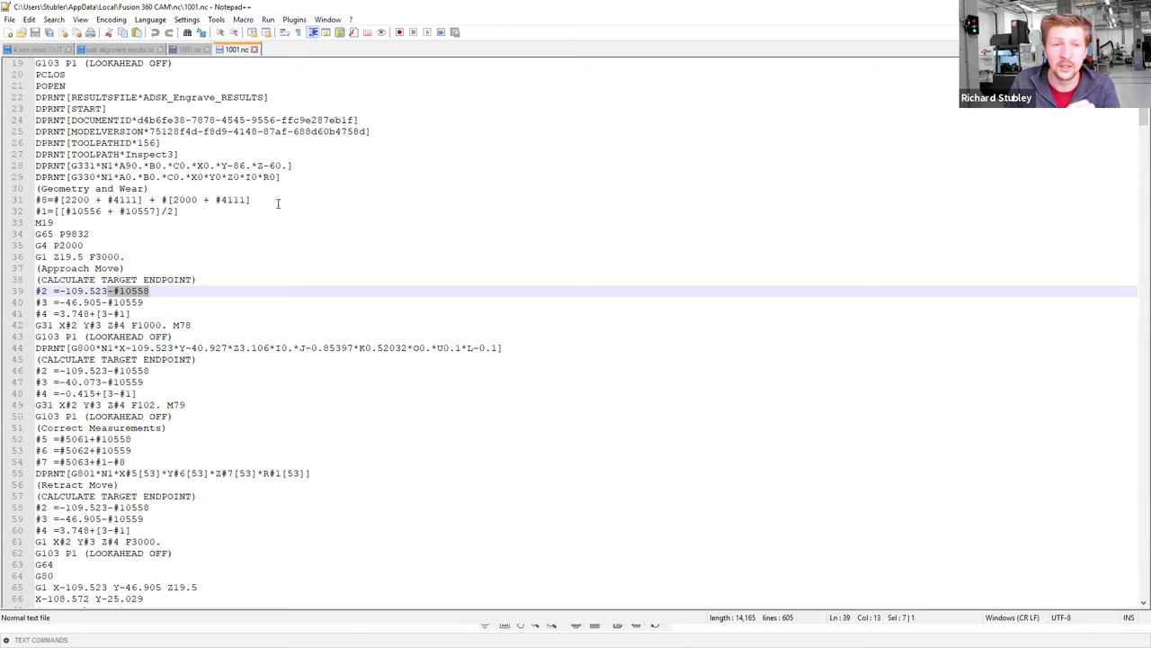
scroll(544, 160, "down", 2)
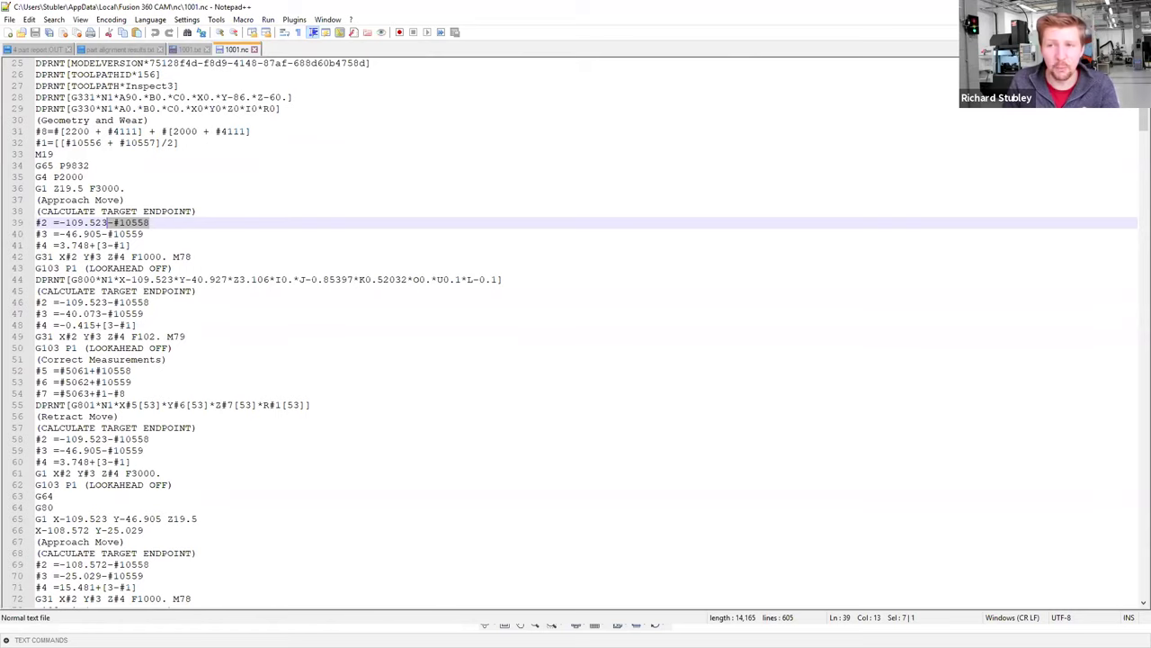
Switch to Fusion 360 and import part alignment results.txt from the Files folder on the Desktop, accepting the model version mismatch.
key("alt+Tab")
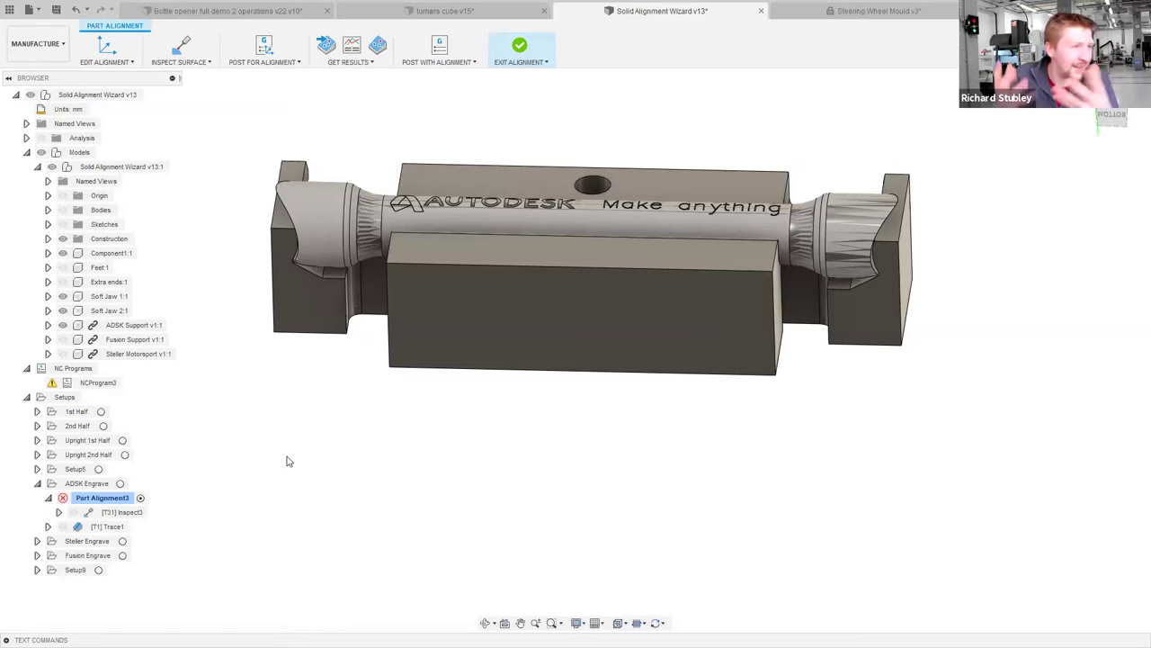
left_click(325, 51)
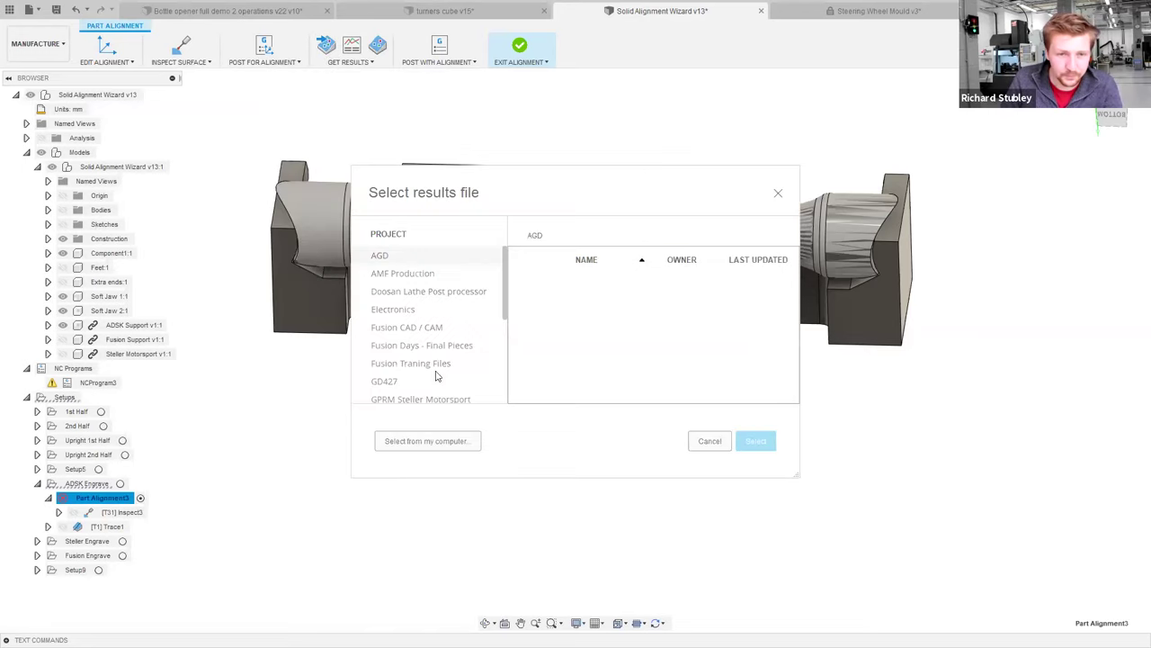
left_click(456, 445)
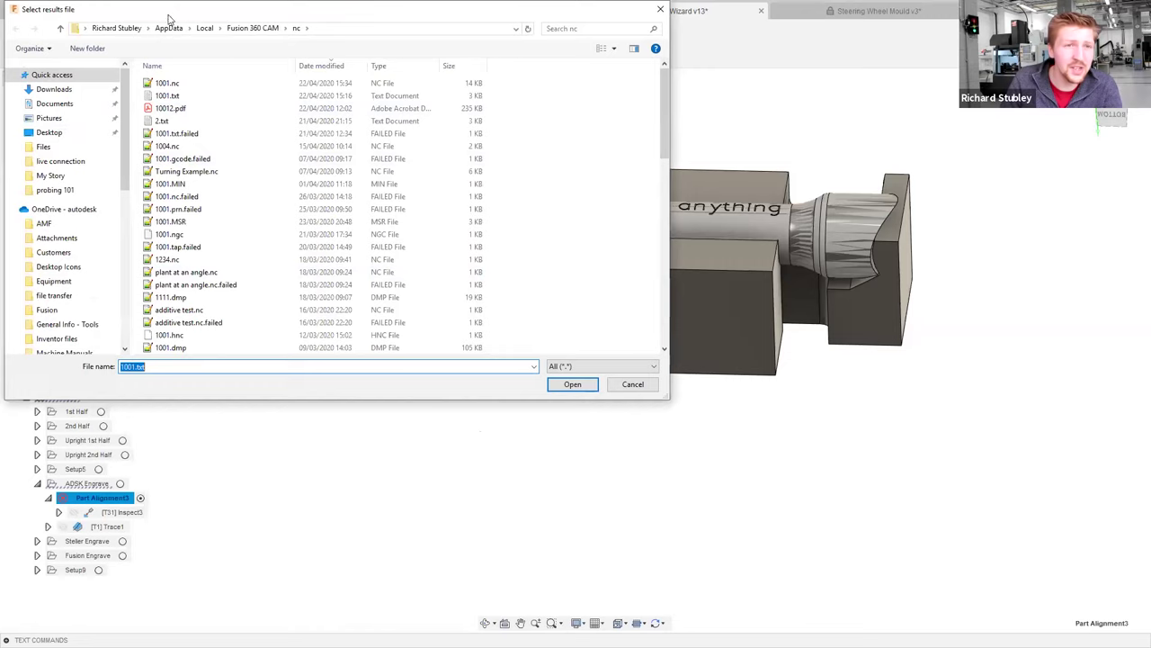
left_click(50, 133)
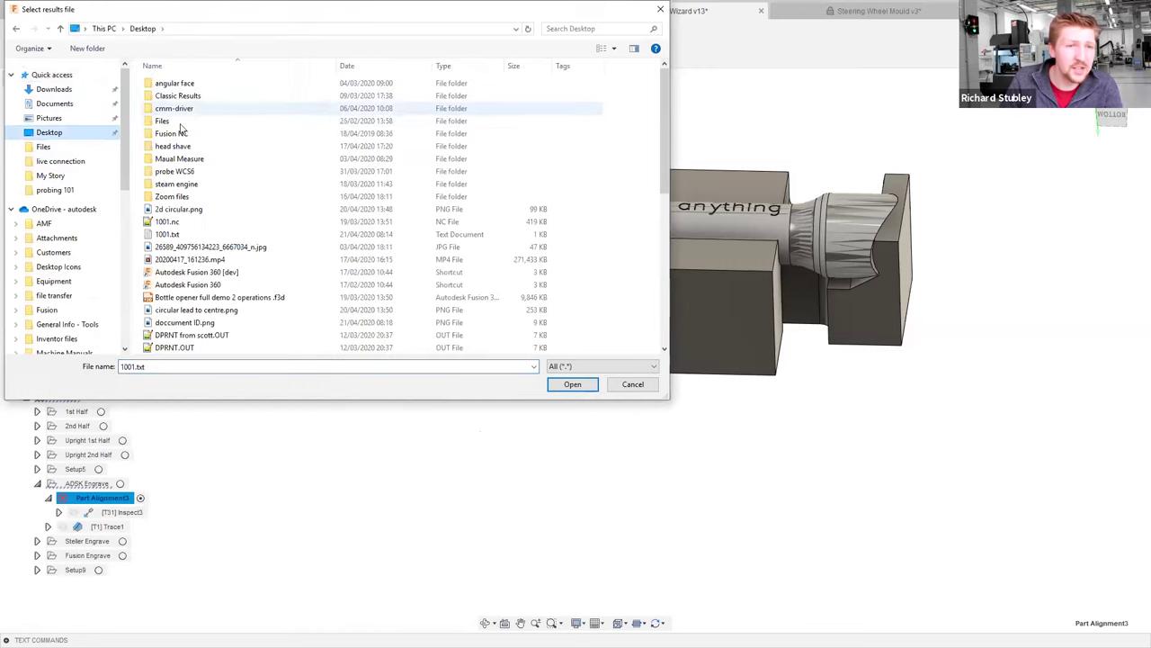
double_click(175, 120)
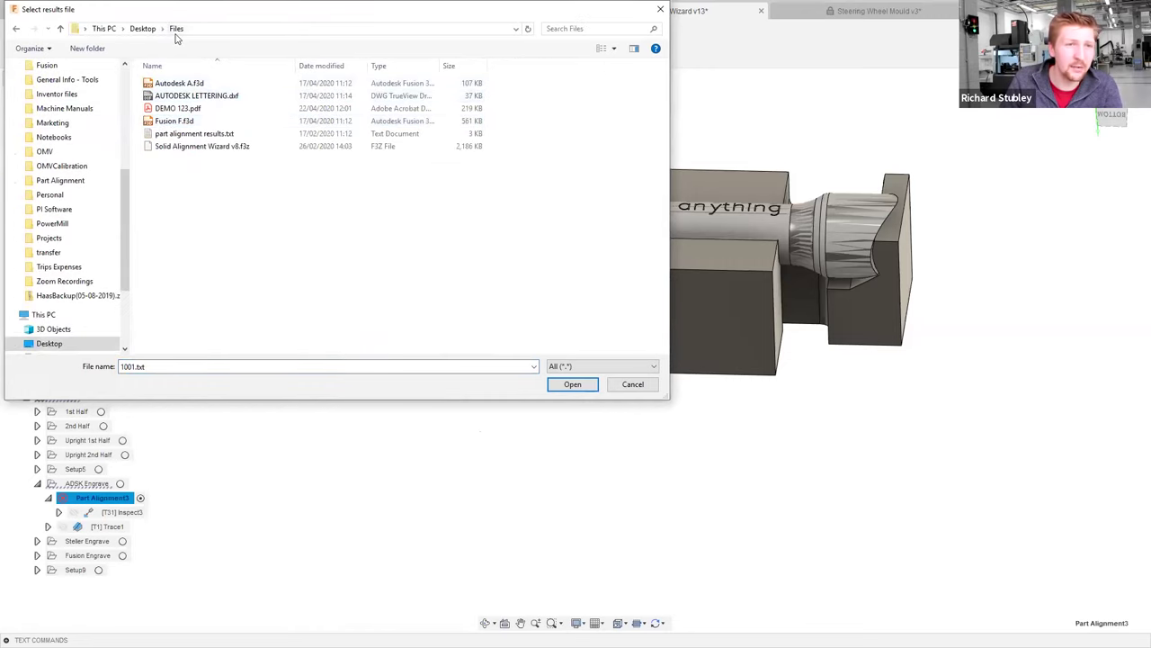
double_click(185, 134)
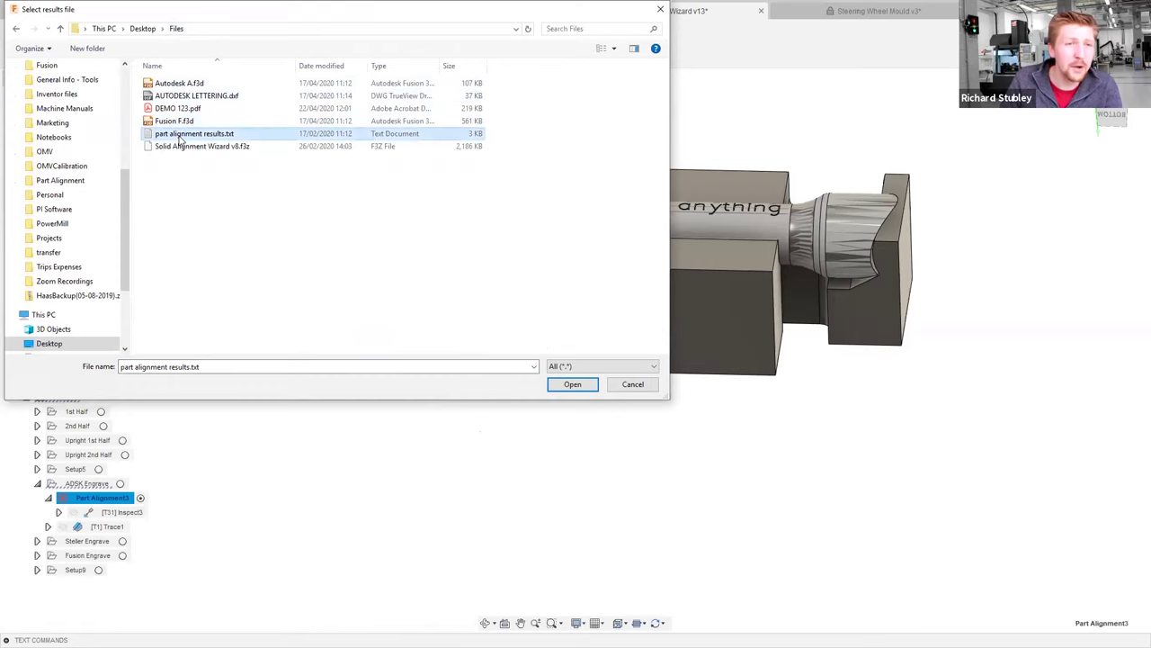
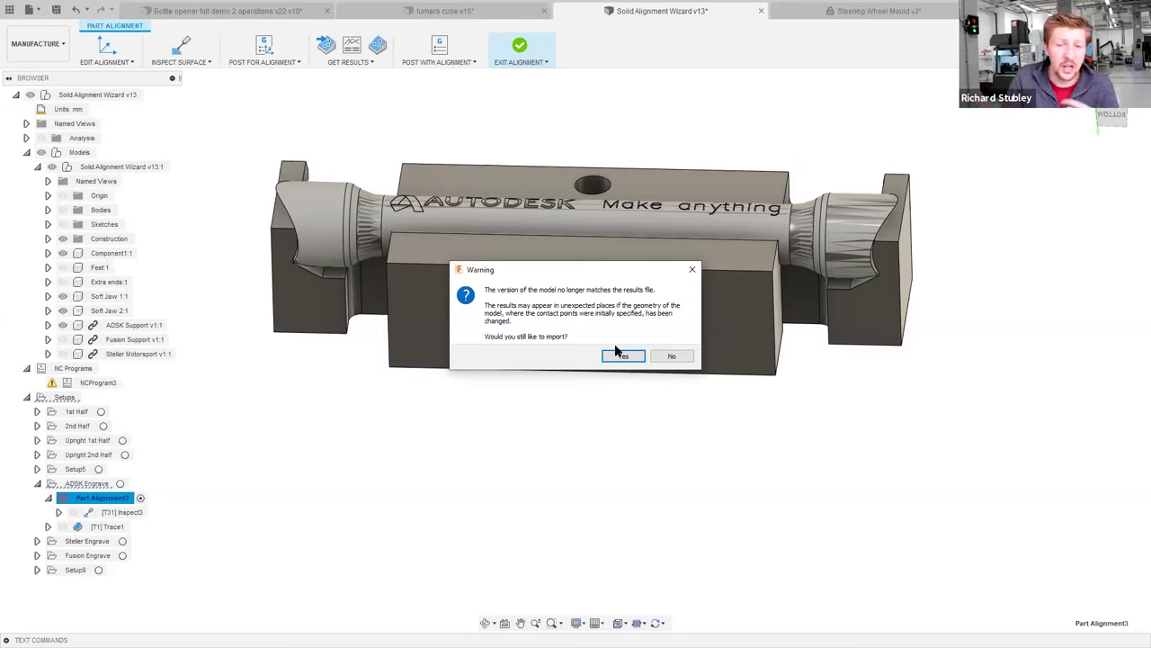
left_click(620, 355)
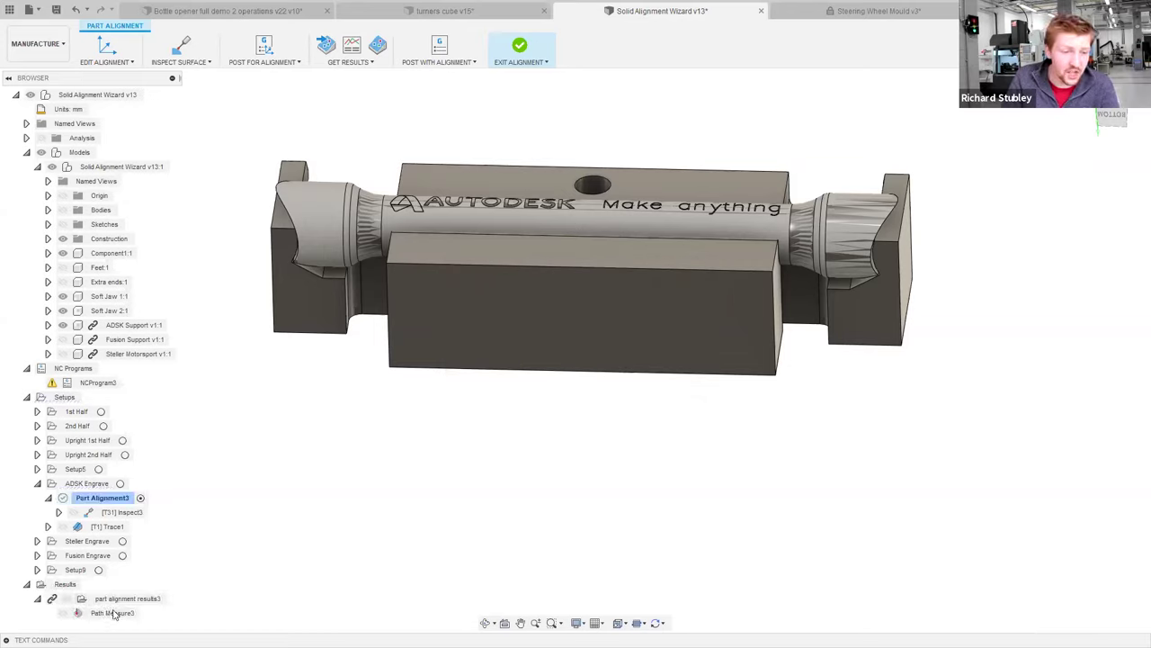
Show the imported part alignment results as measured points on the engraved bar.
left_click(64, 597)
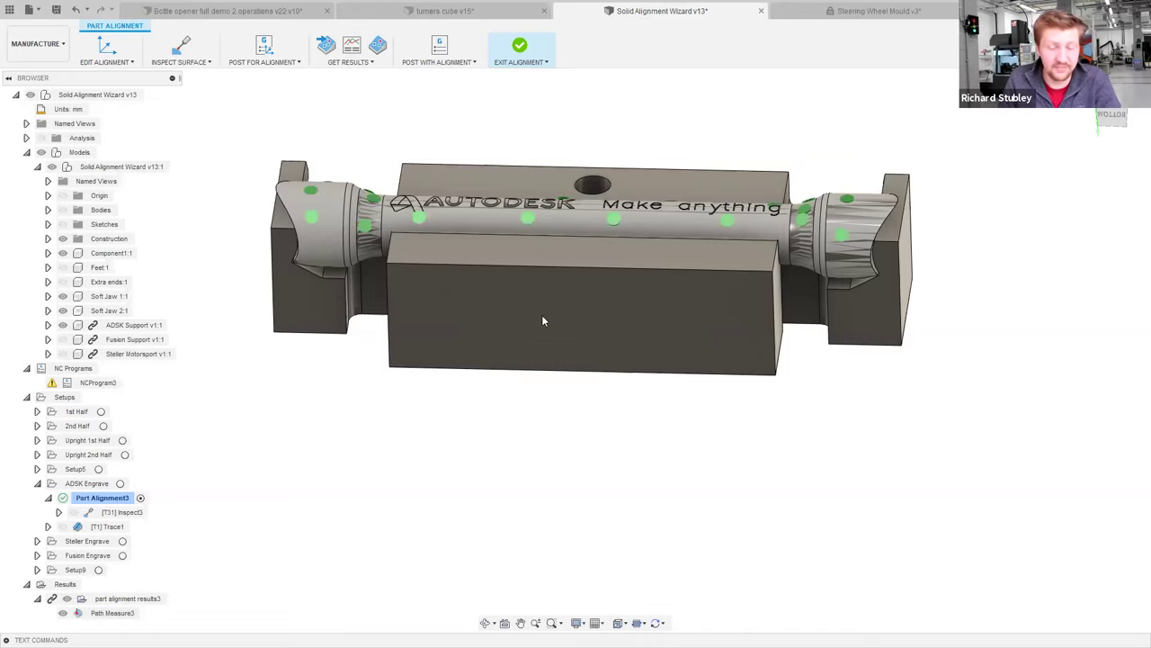
middle_click_drag(571, 253, 638, 301, "shift")
scroll(638, 326, "up", 3)
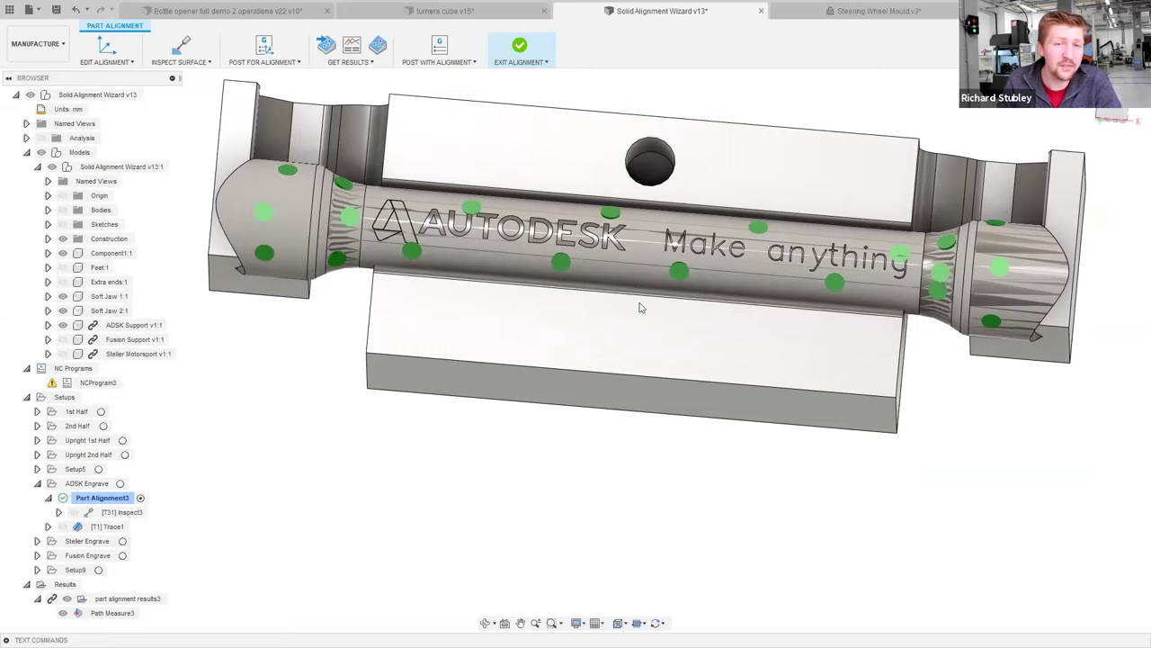
Examine the part alignment graph, comparing the spread of deviations before alignment with the spread after it.
left_click(351, 45)
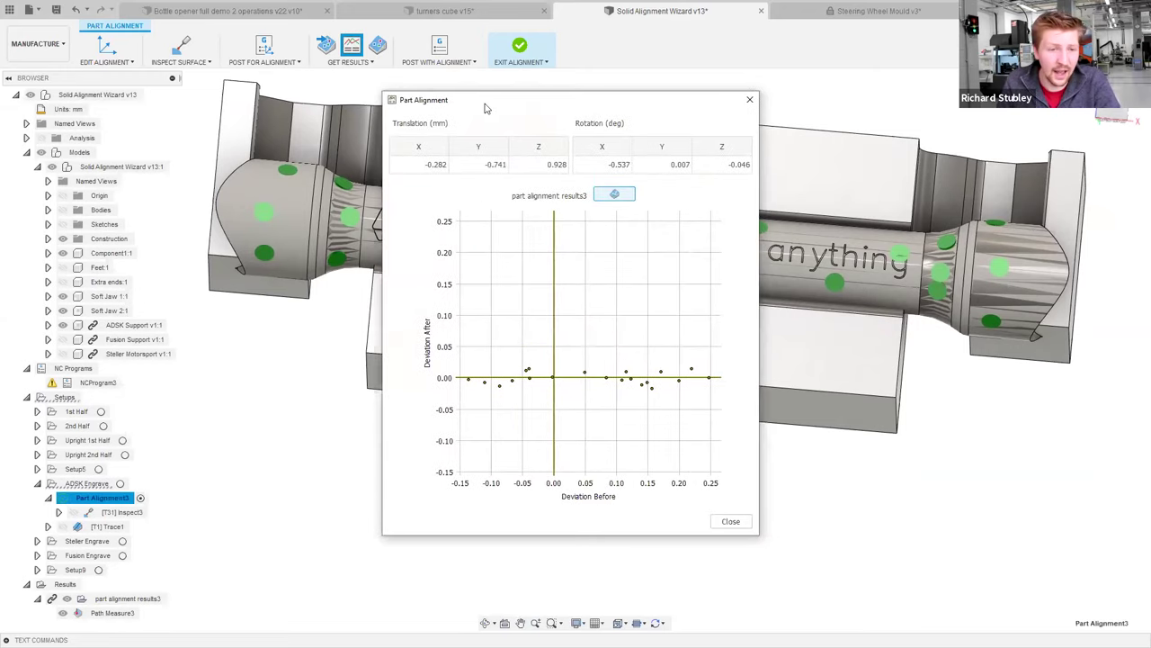
left_click_drag(484, 108, 166, 103)
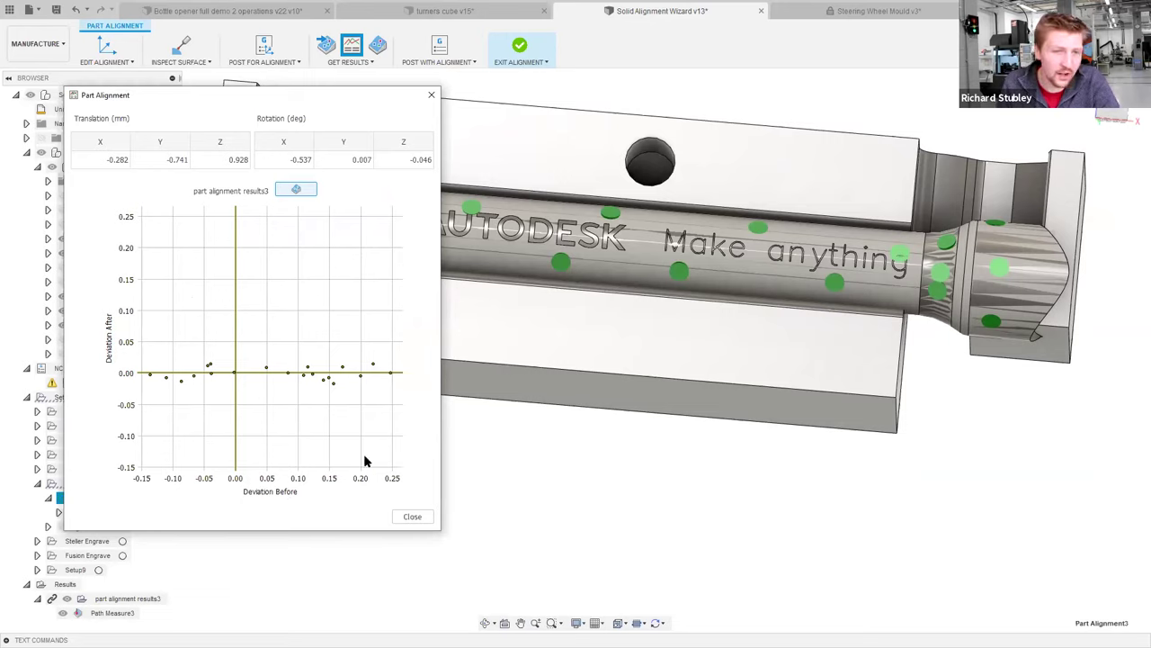
left_click(392, 378)
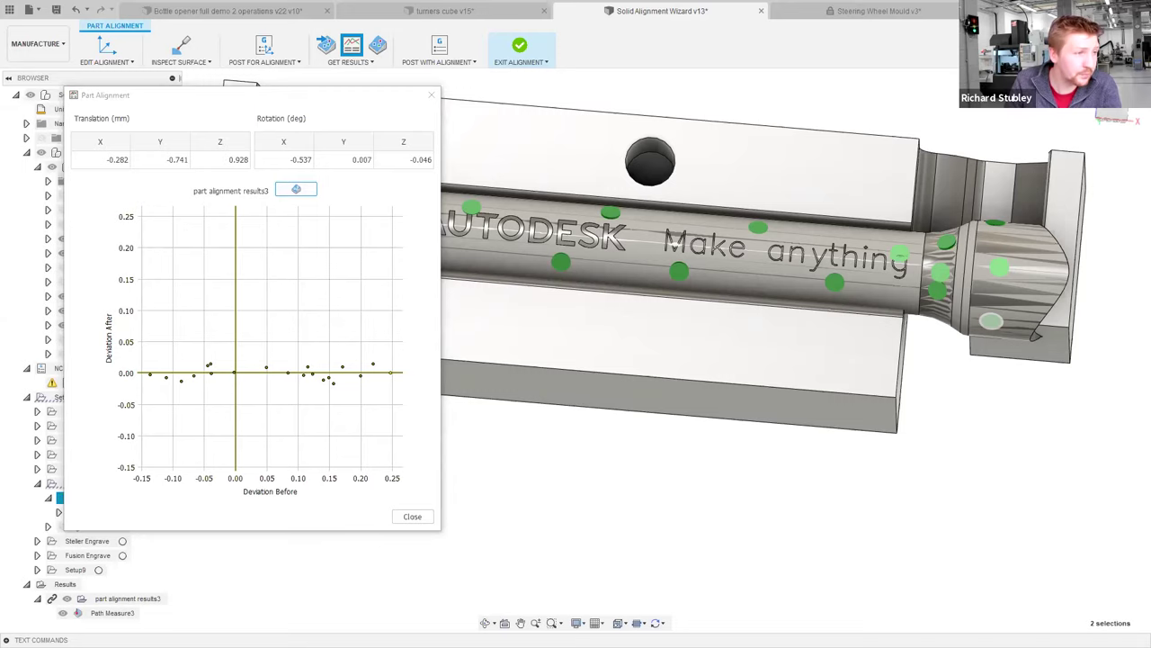
left_click_drag(140, 351, 398, 387)
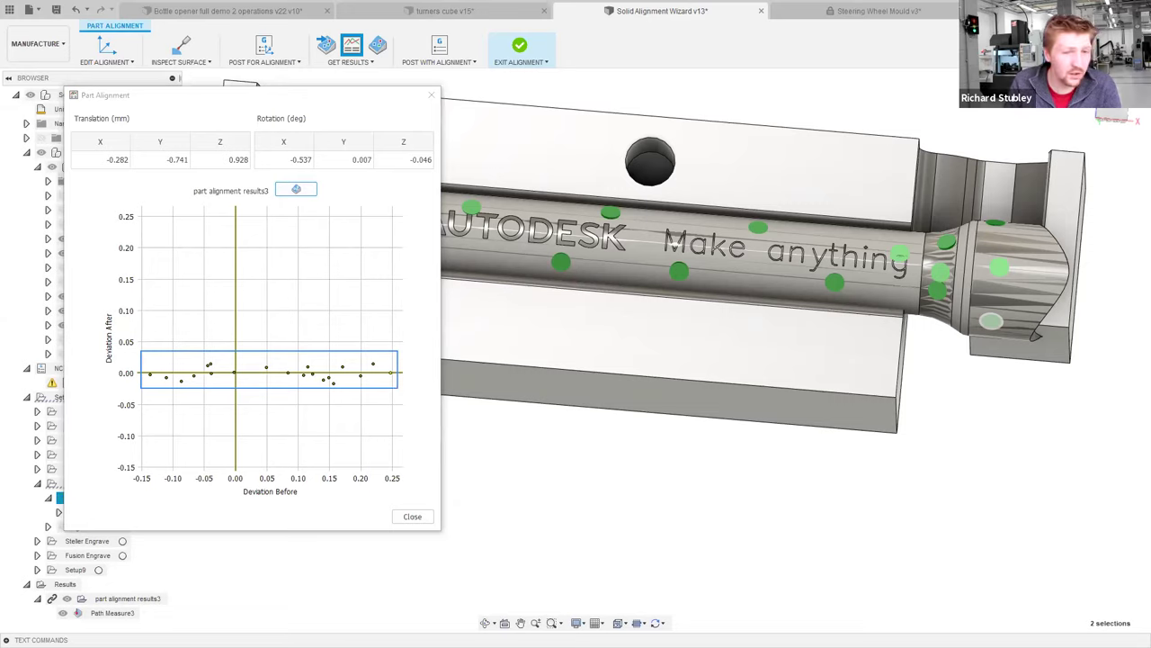
mouse_move(398, 396)
left_mouse_down()
mouse_move(151, 400)
mouse_move(160, 409)
left_mouse_up()
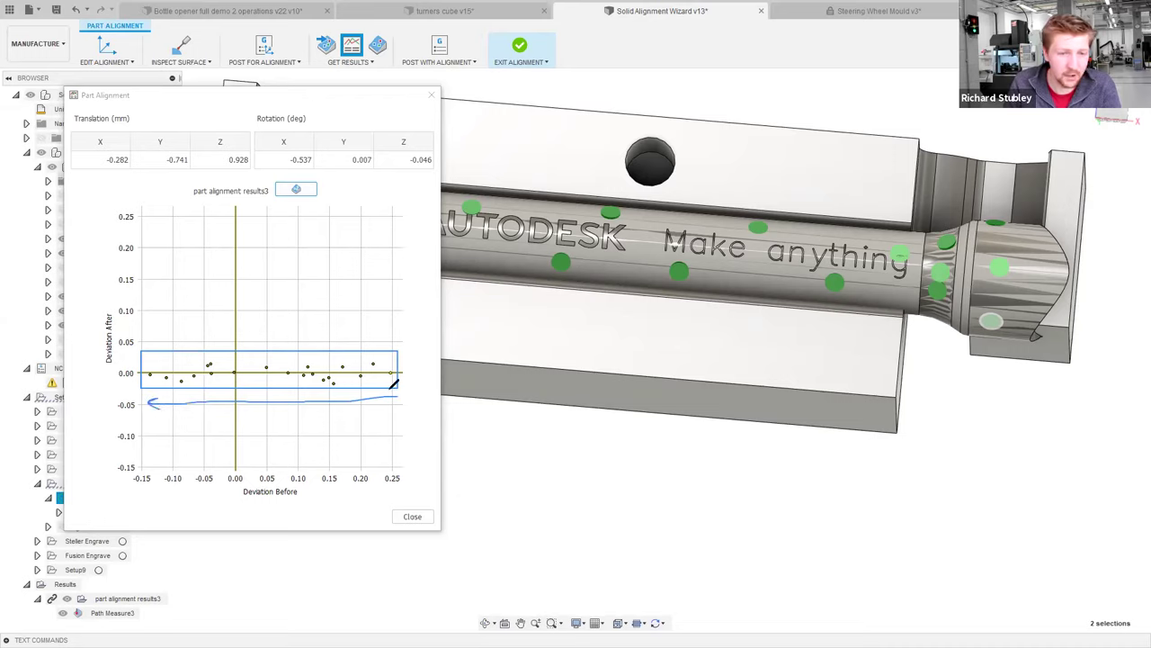
mouse_move(384, 392)
left_mouse_down()
mouse_move(398, 398)
mouse_move(387, 406)
left_mouse_up()
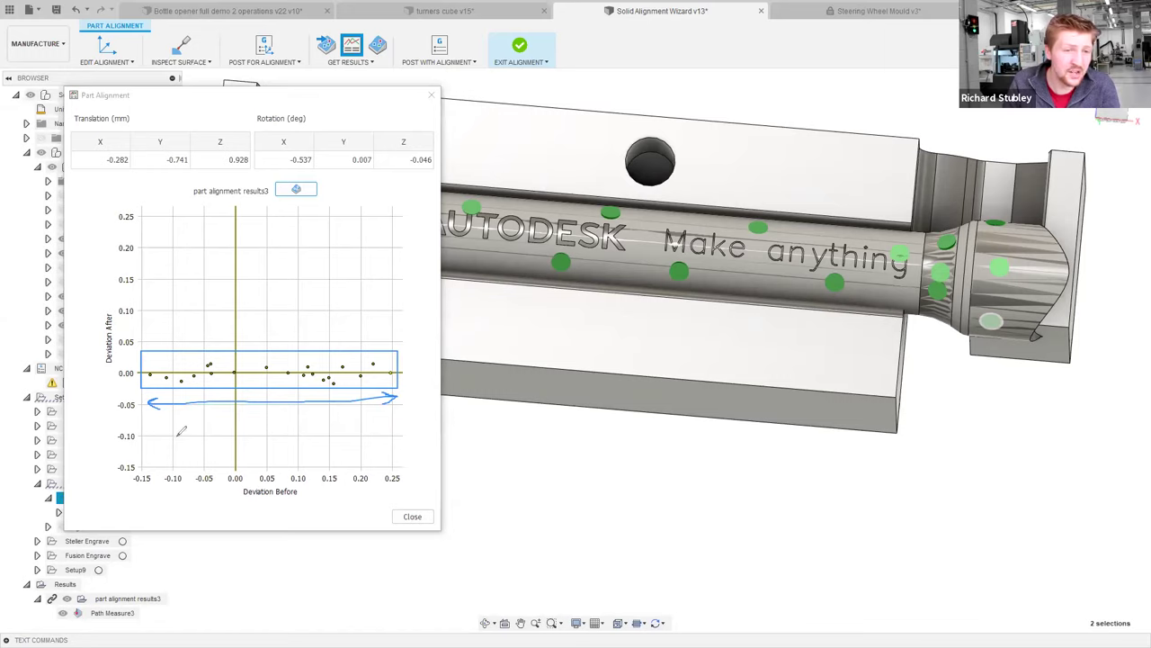
mouse_move(409, 387)
left_mouse_down()
mouse_move(411, 357)
mouse_move(413, 376)
left_mouse_up()
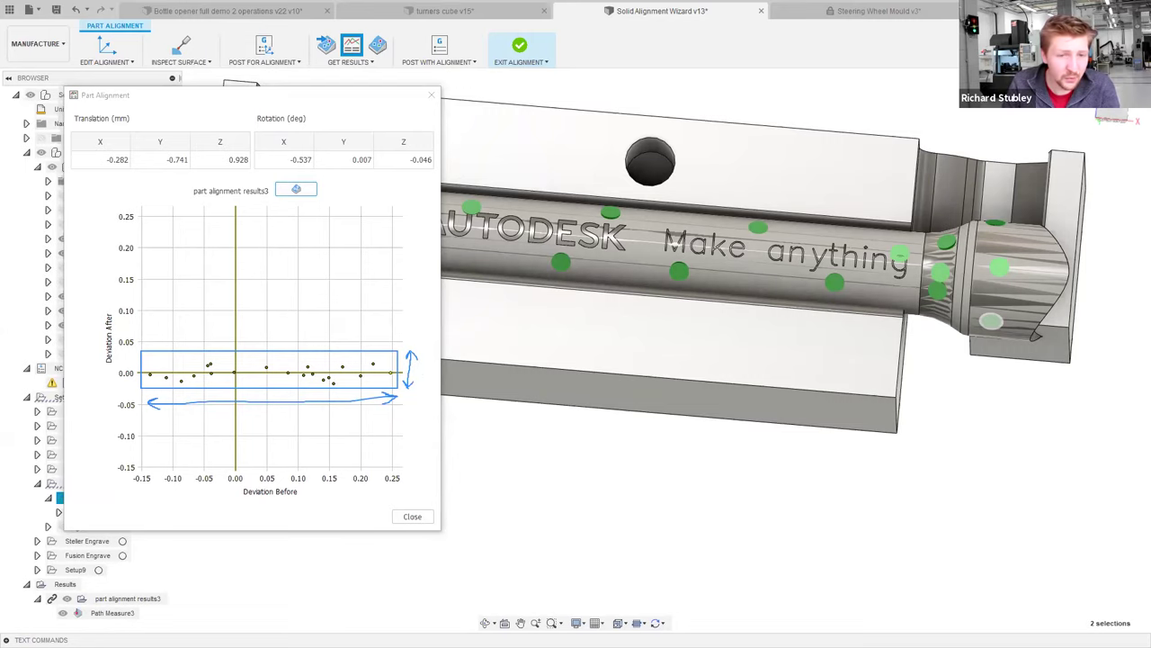
key("Escape")
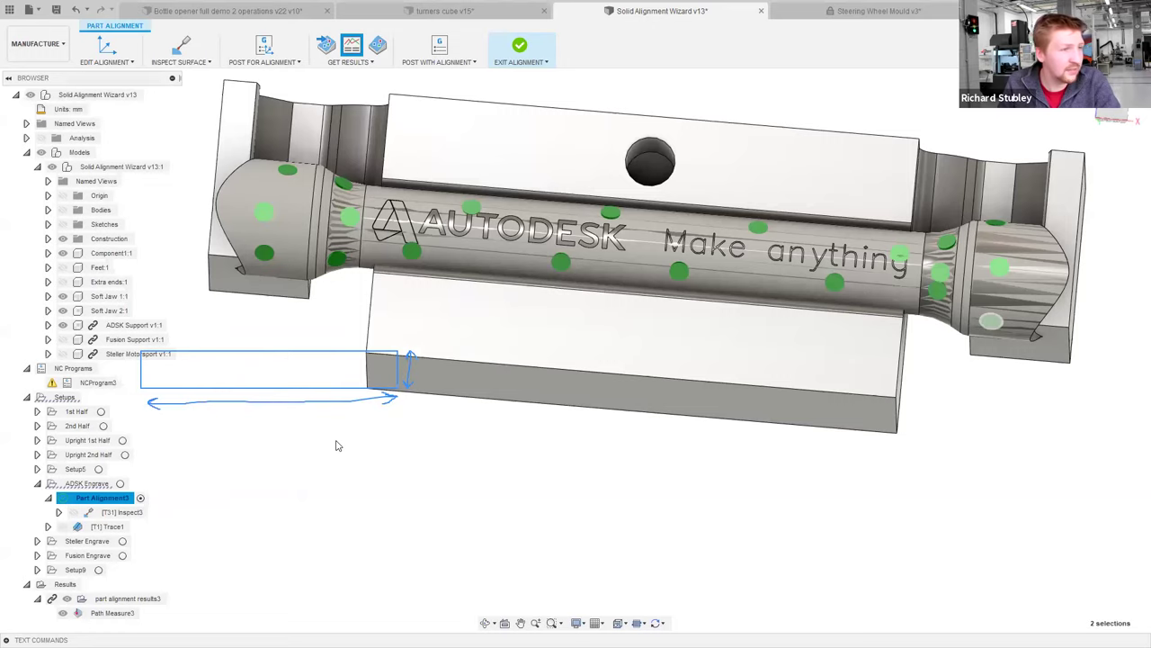
key("e")
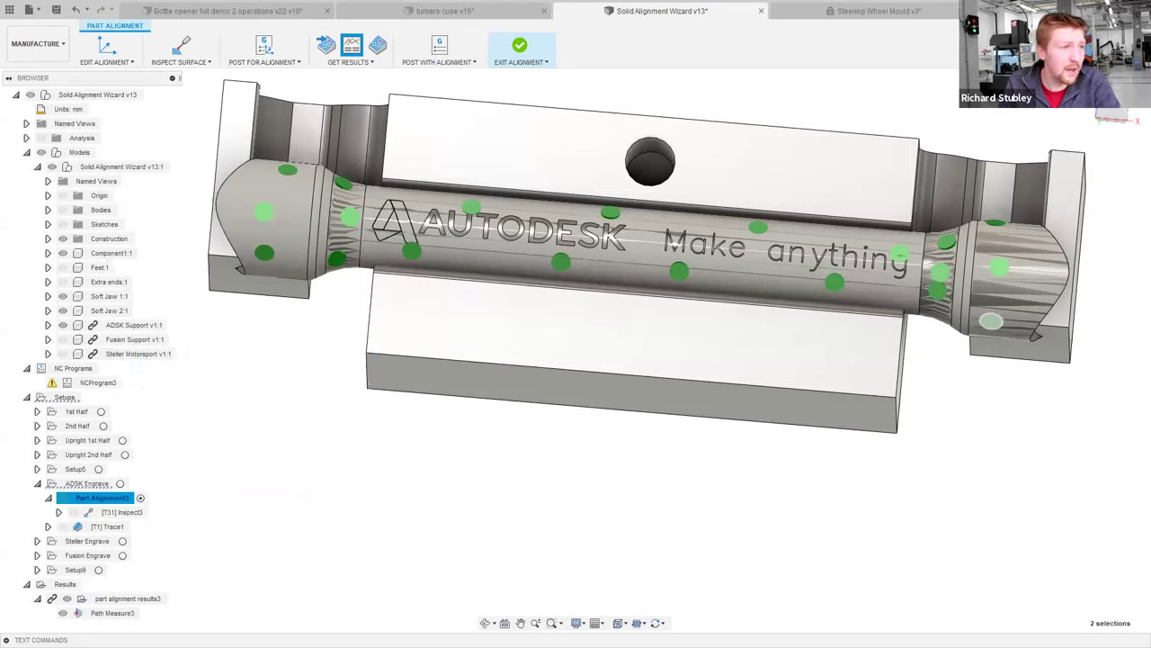
Reopen the part alignment graph and check the before and after deviations of individual outlying points.
left_click(362, 38)
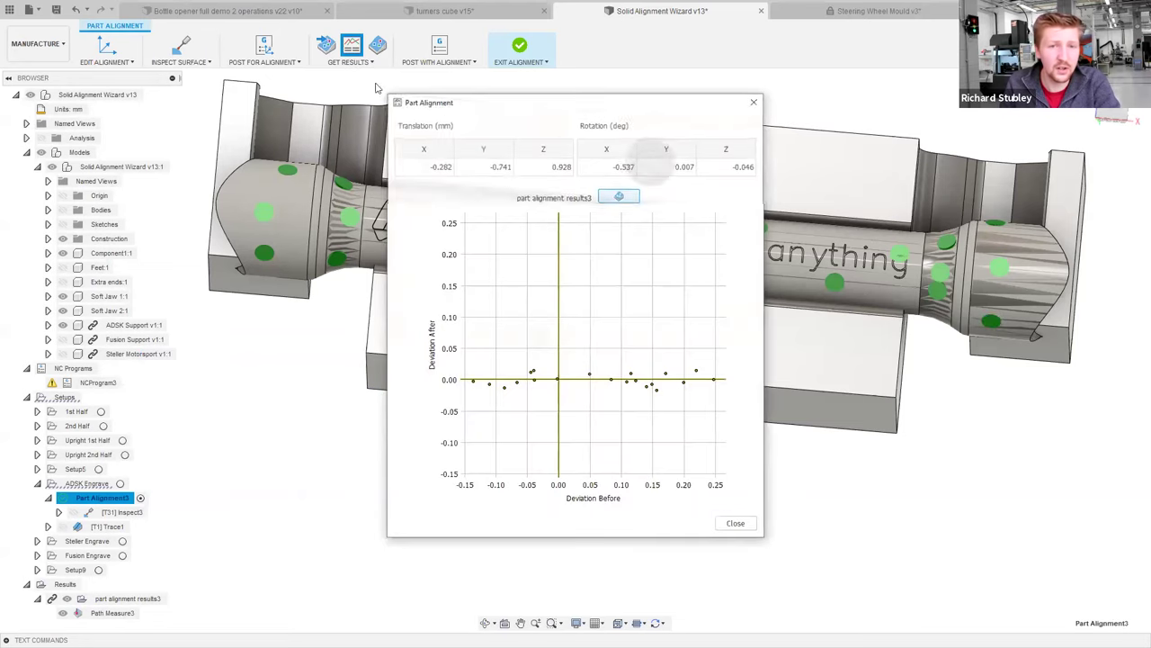
mouse_move(696, 374)
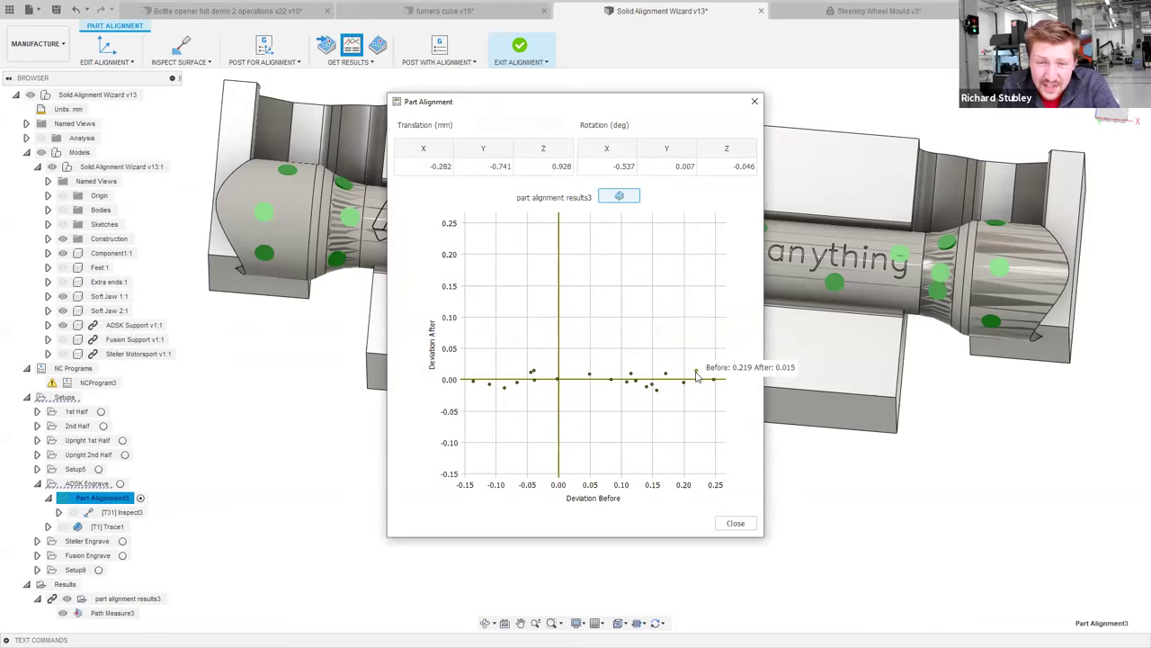
mouse_move(660, 394)
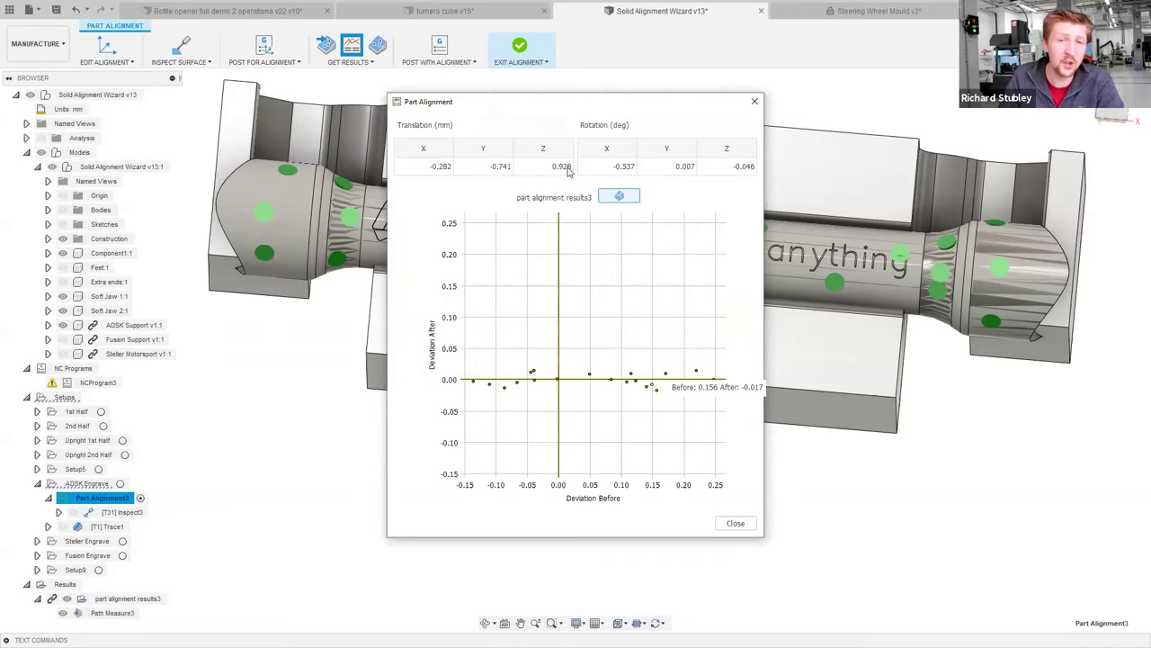
left_click_drag(583, 110, 403, 106)
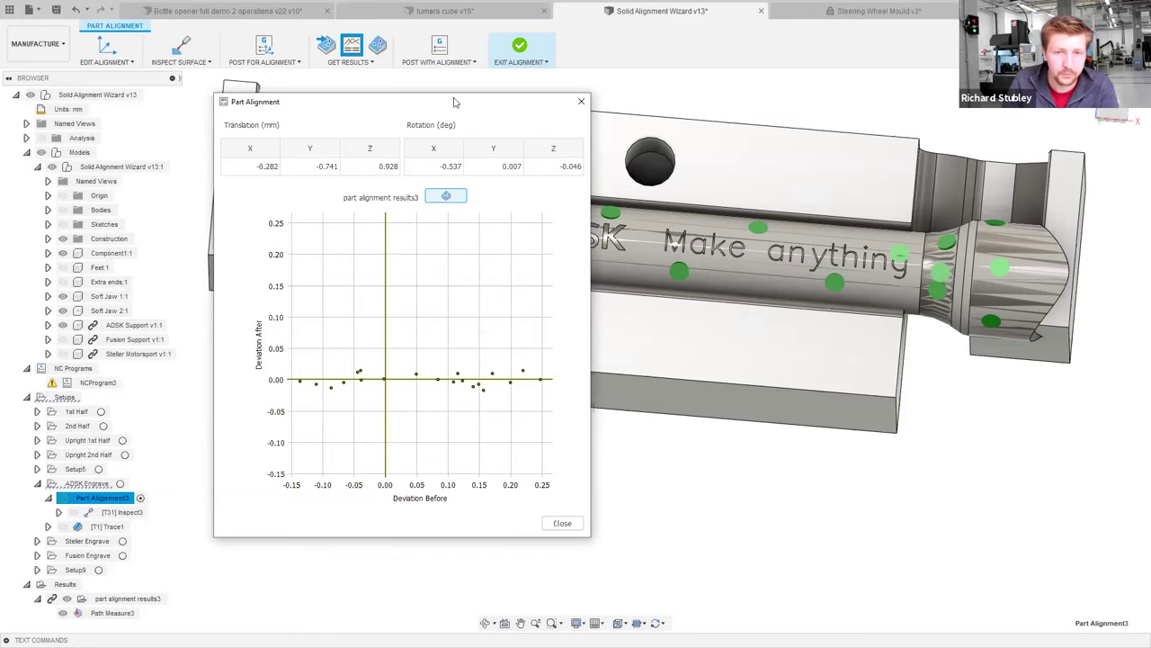
left_click(581, 101)
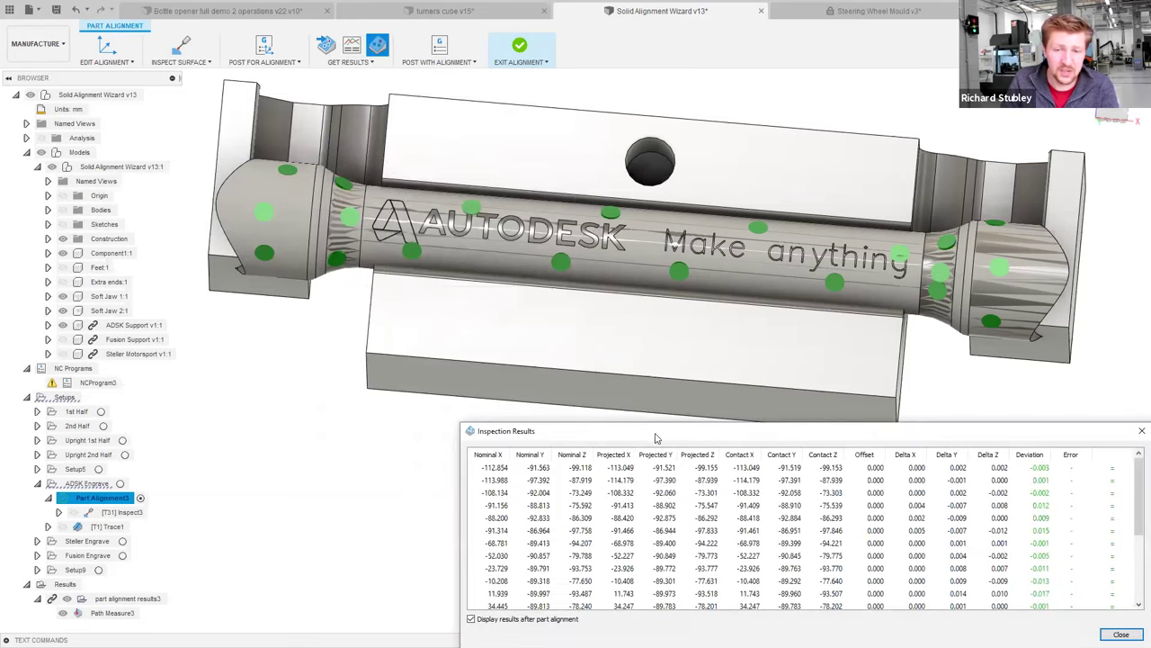
Review the inspection results table and compare the point deviations with and without the part alignment applied.
left_click_drag(650, 431, 495, 383)
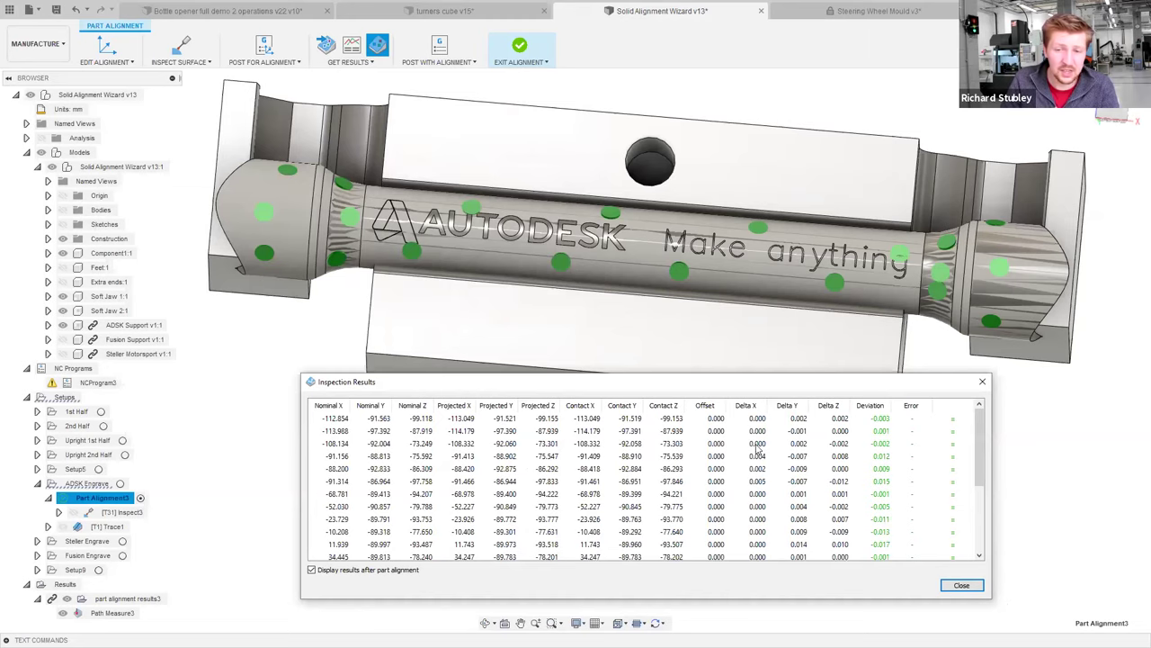
scroll(721, 455, "down", 3)
scroll(672, 489, "up", 3)
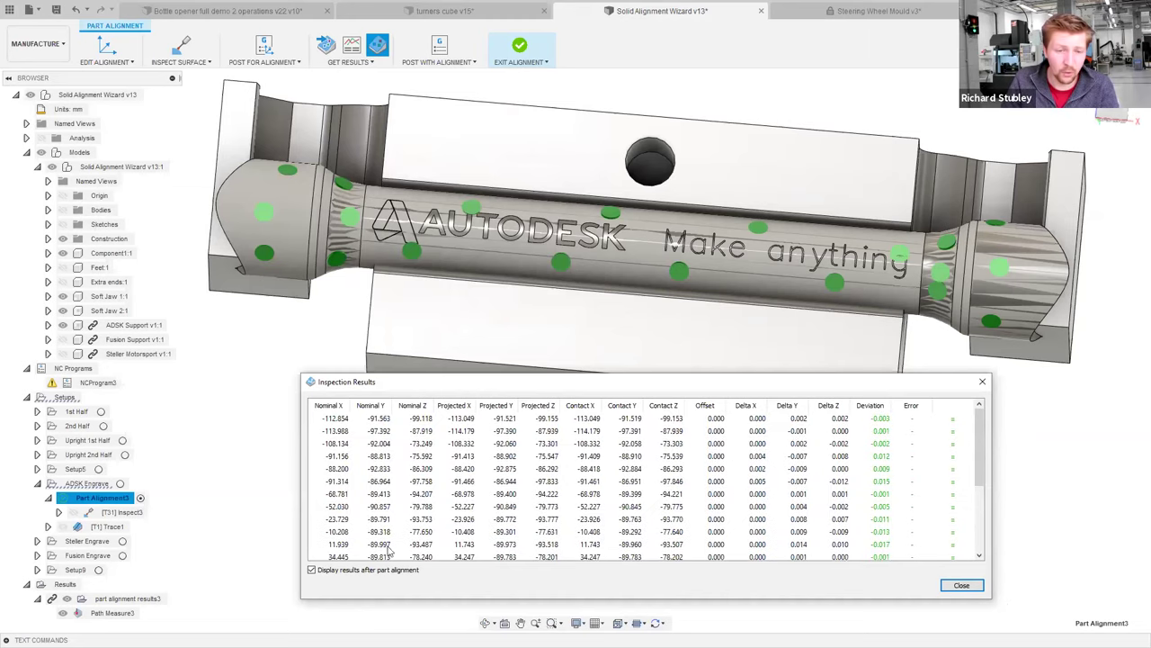
left_click(312, 570)
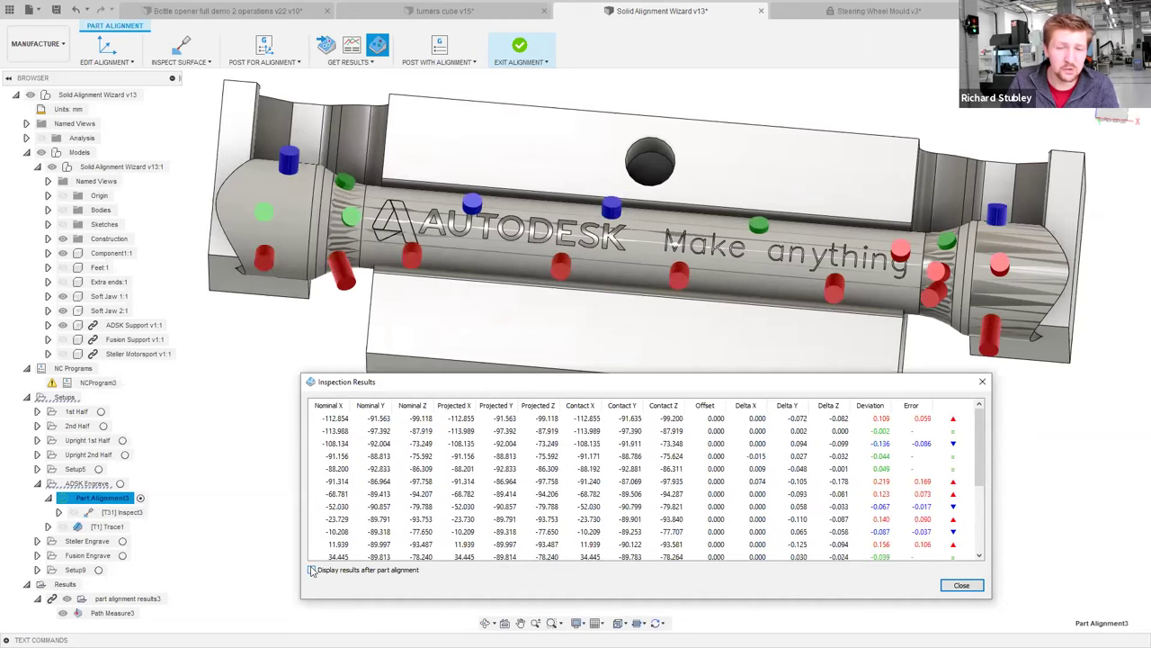
left_click(312, 570)
left_click(312, 570)
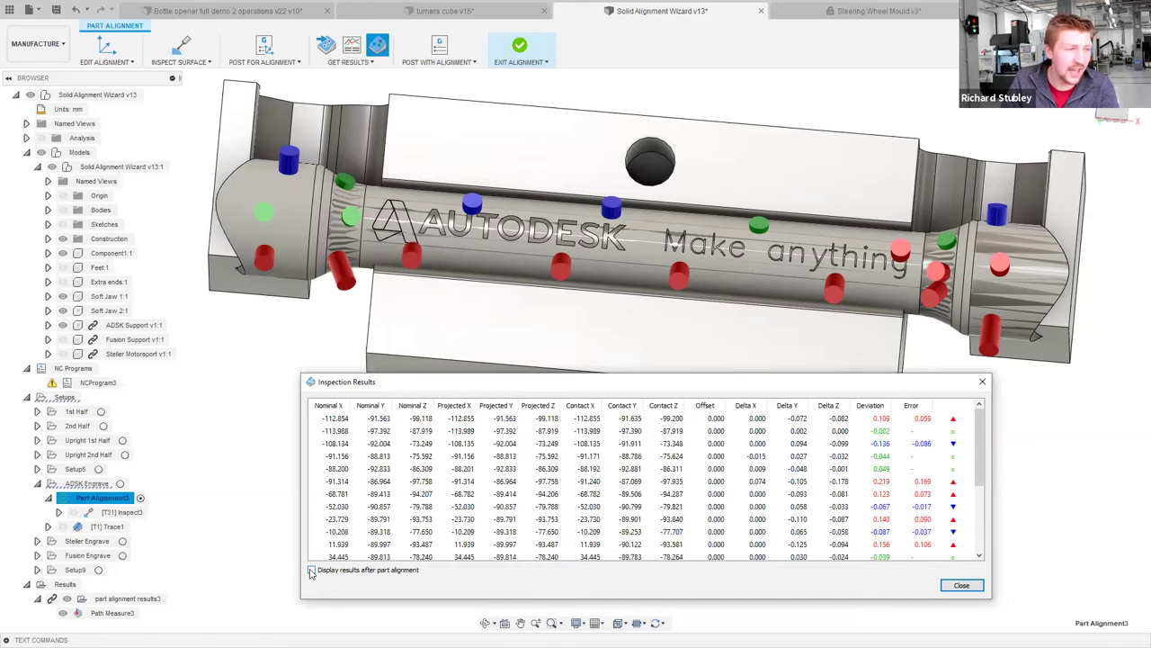
left_click(312, 571)
left_click(311, 570)
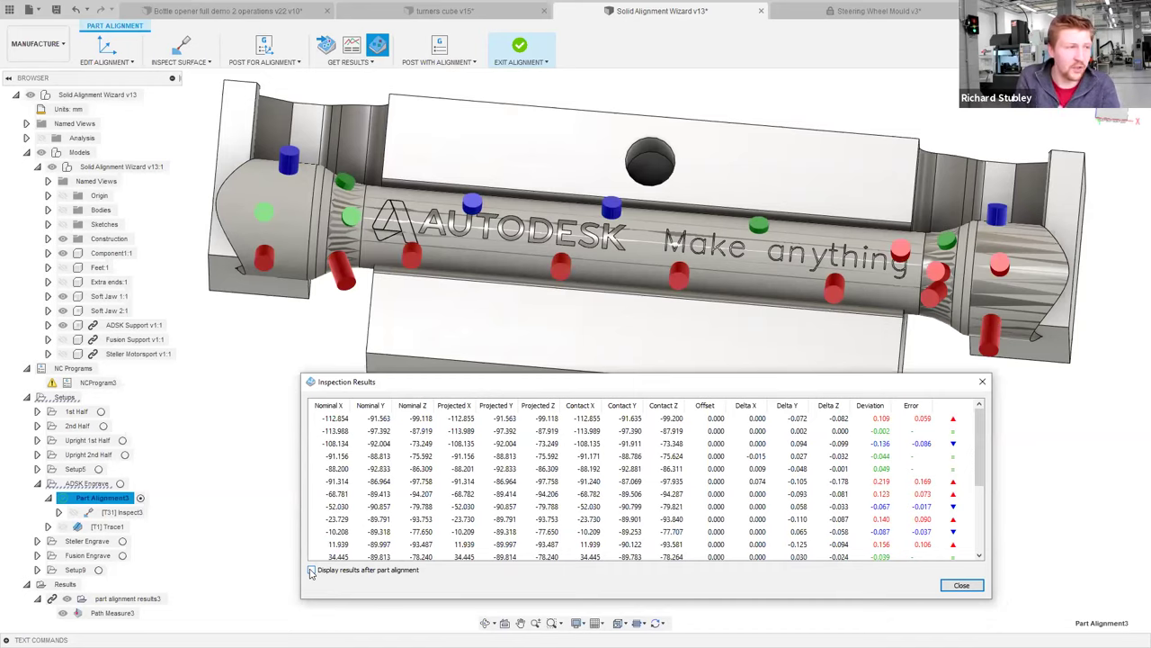
Sort the inspection results by deviation and examine the extreme points before and after part alignment.
left_click(877, 407)
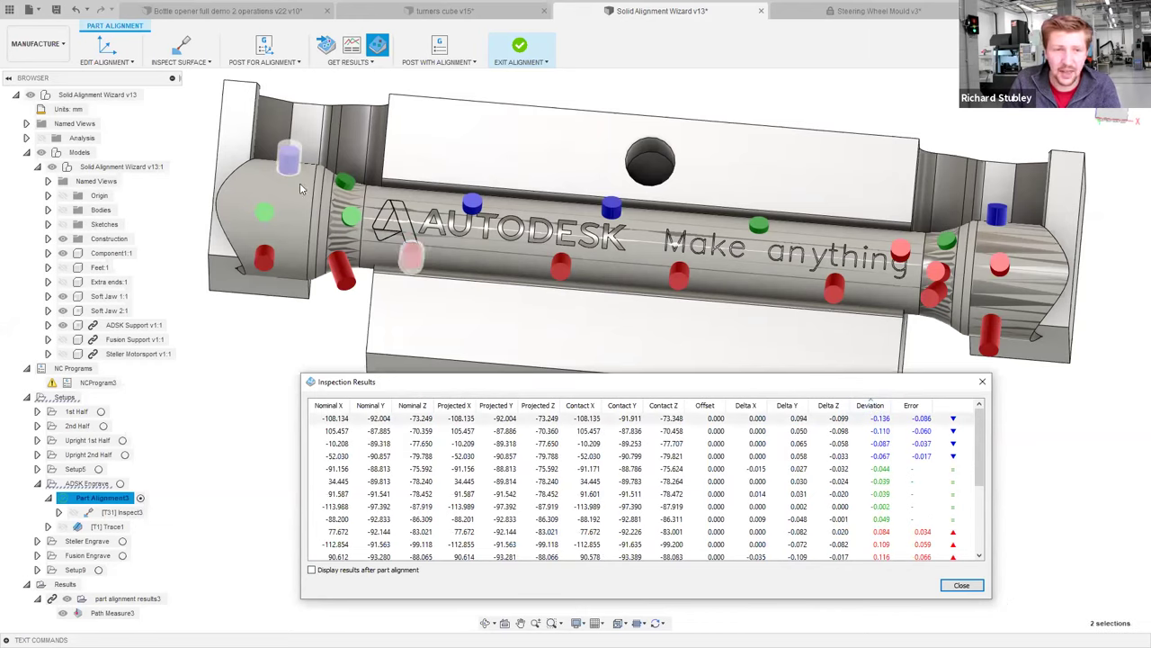
scroll(873, 536, "down", 1)
scroll(872, 535, "down", 2)
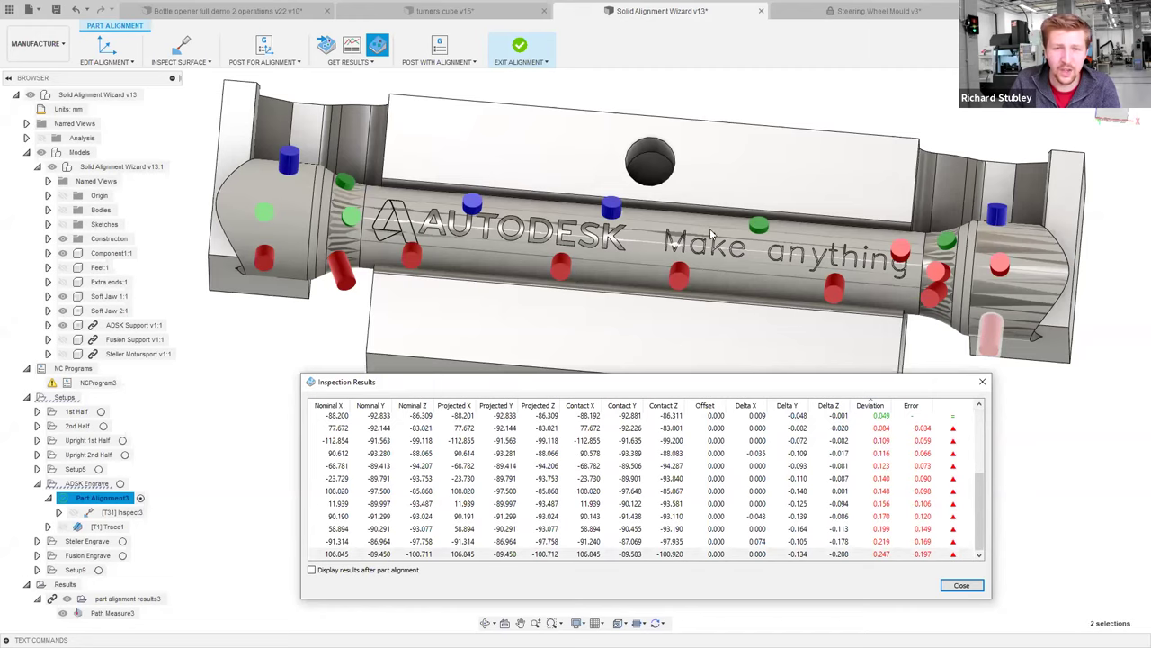
left_click(311, 570)
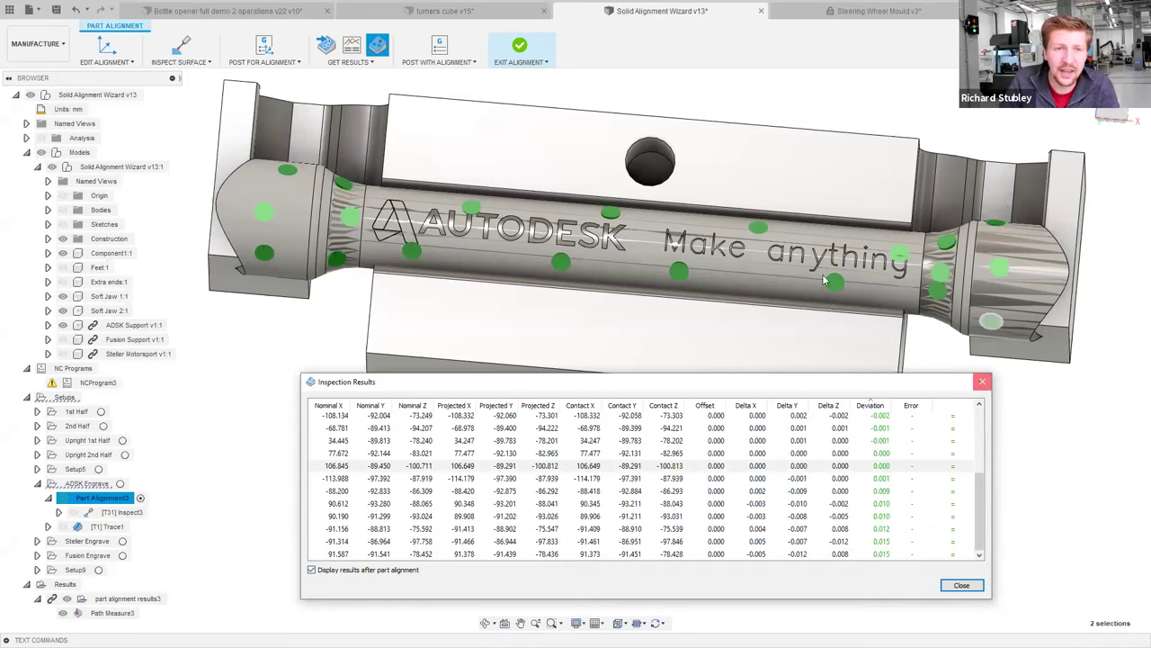
left_click(982, 381)
Review the X, Y and Z translation and rotation values calculated for the part alignment.
left_click(351, 45)
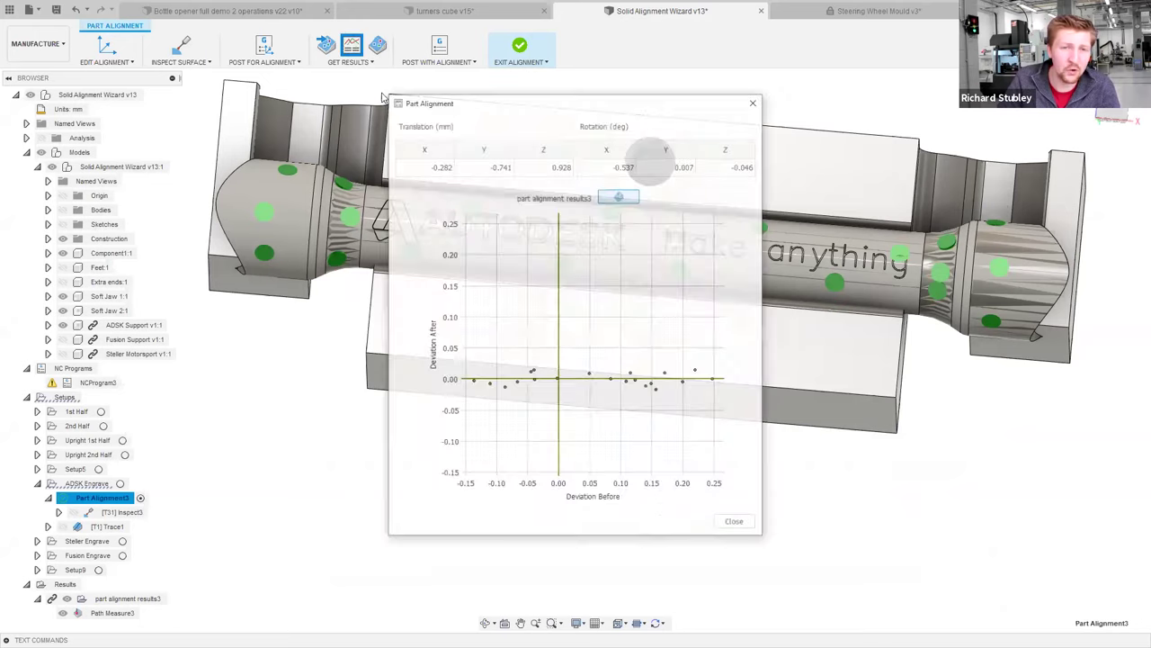
left_click(435, 169)
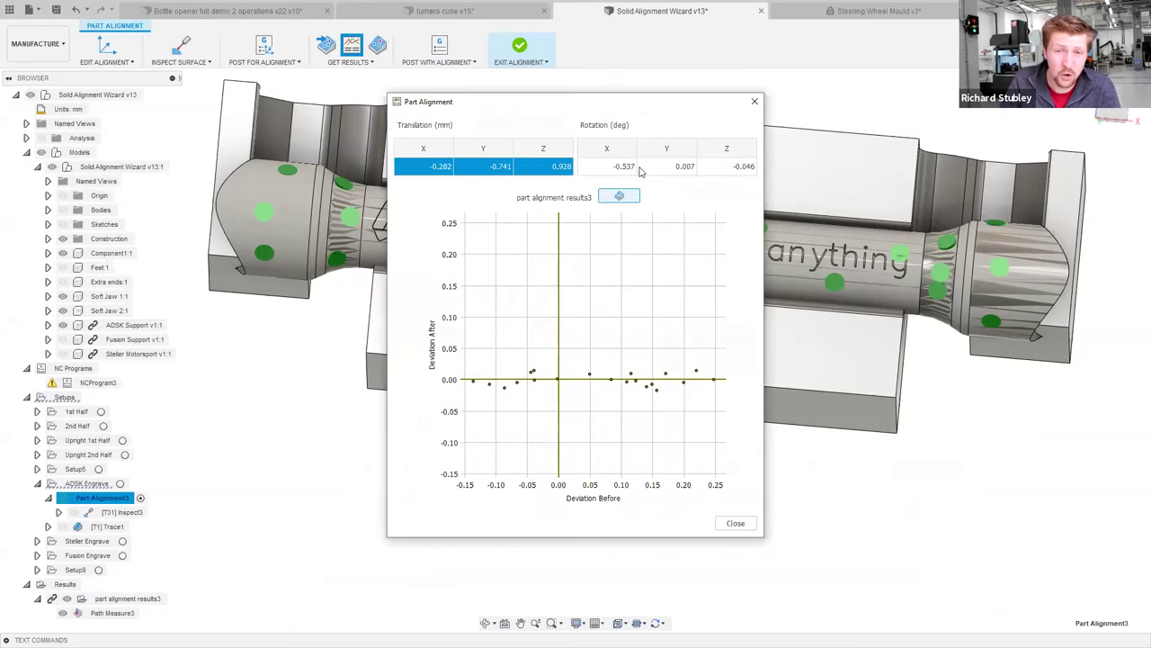
left_click(755, 101)
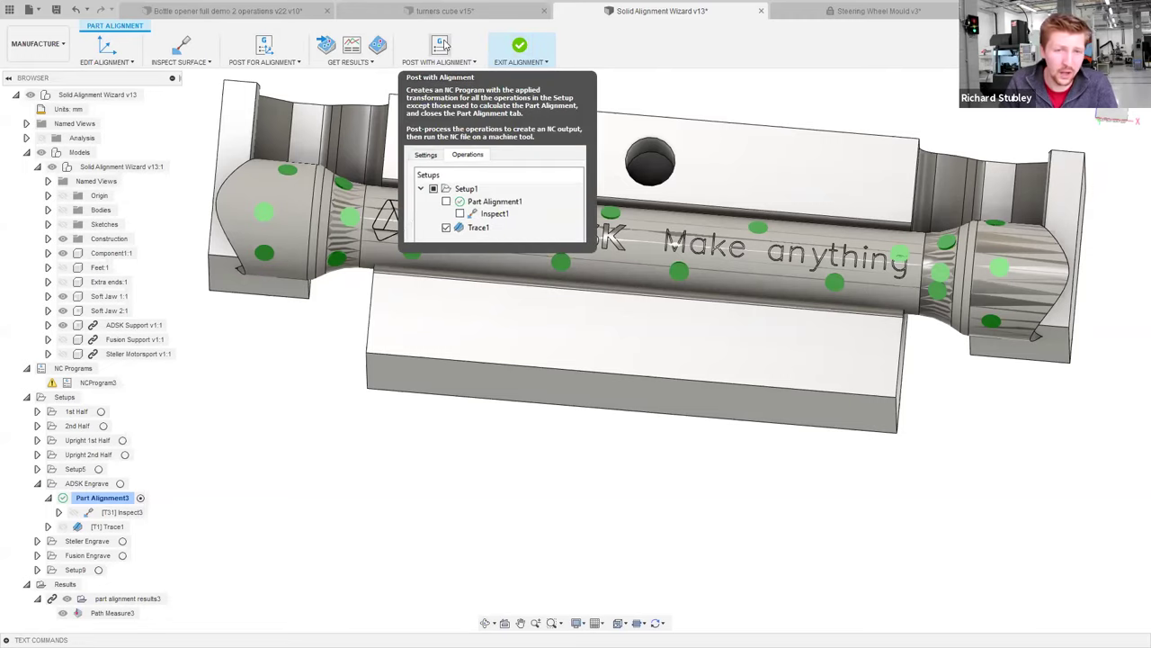
Start a Post with Alignment NC program for the ADSK Engrave setup and check the Trace1 operation against Part Alignment3.
left_click(443, 45)
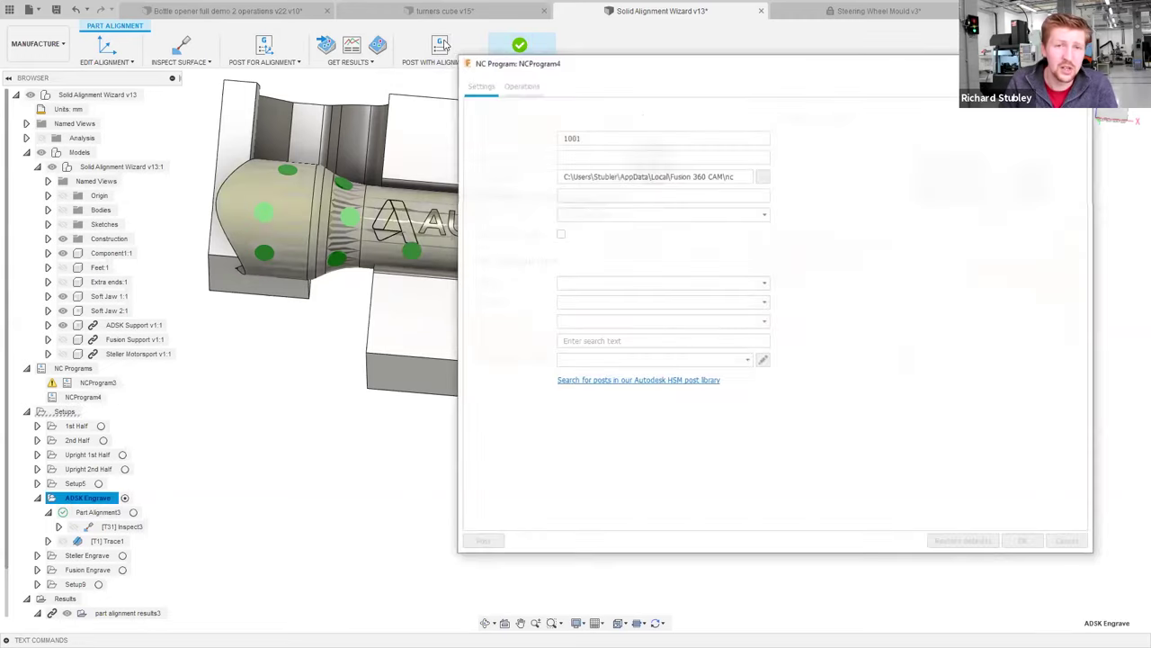
left_click(521, 87)
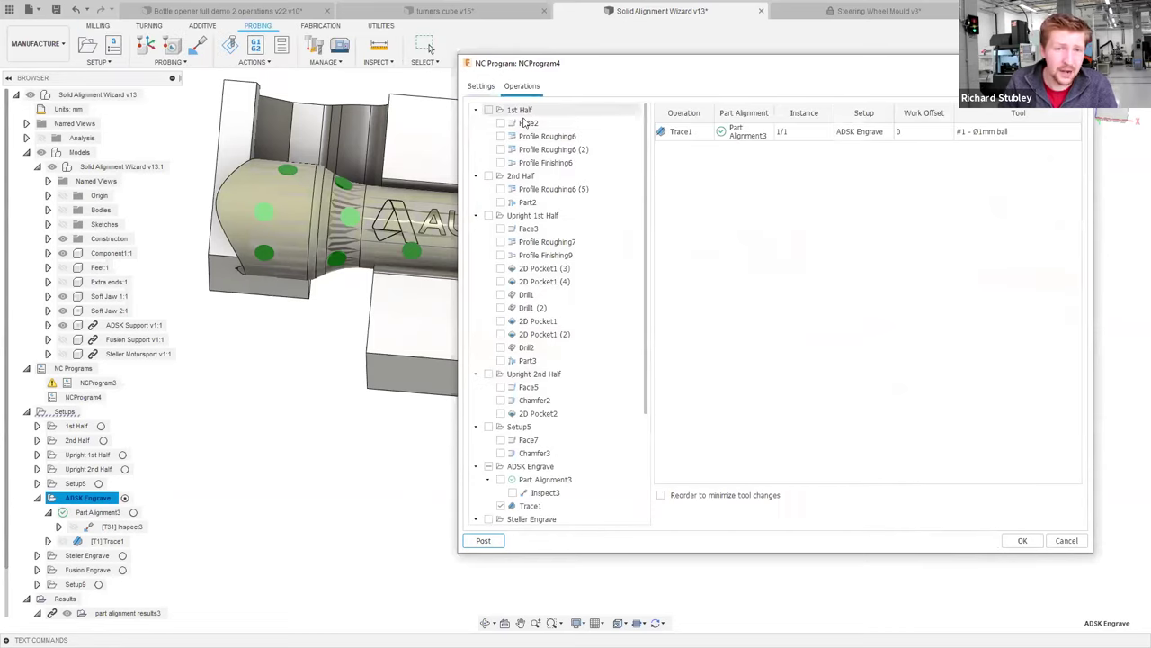
left_click(500, 505)
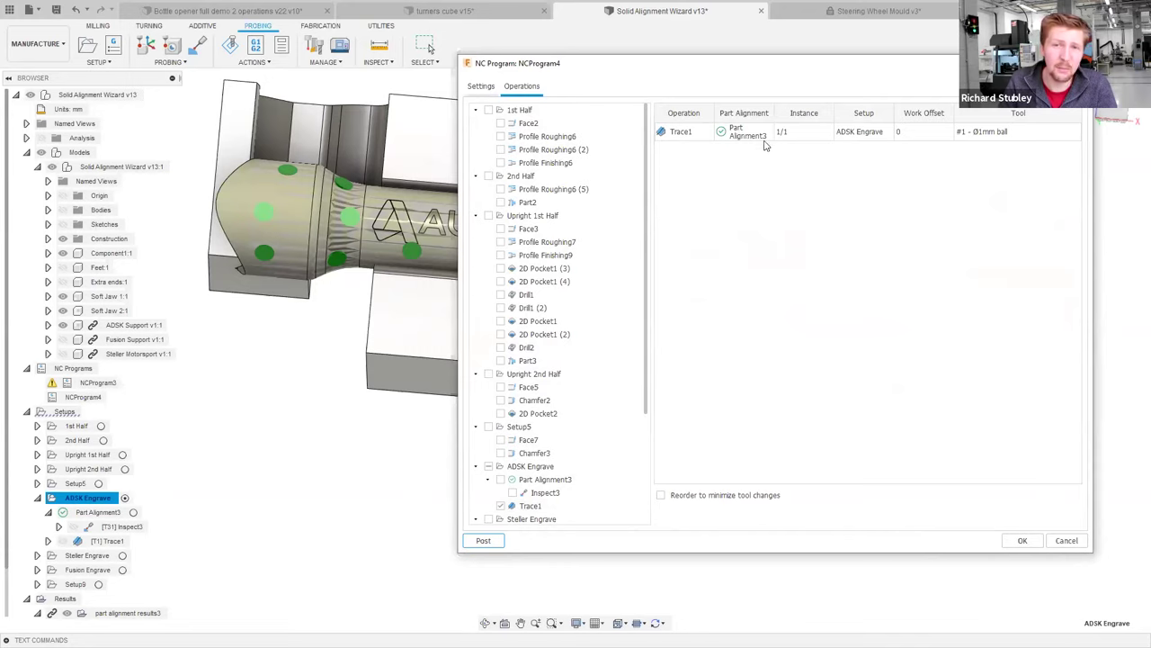
Set the post library to a custom one from the Post Processors folder inside the OneDrive Fusion folder.
left_click(480, 87)
left_click(679, 281)
left_click(576, 322)
scroll(562, 193, "up", 1)
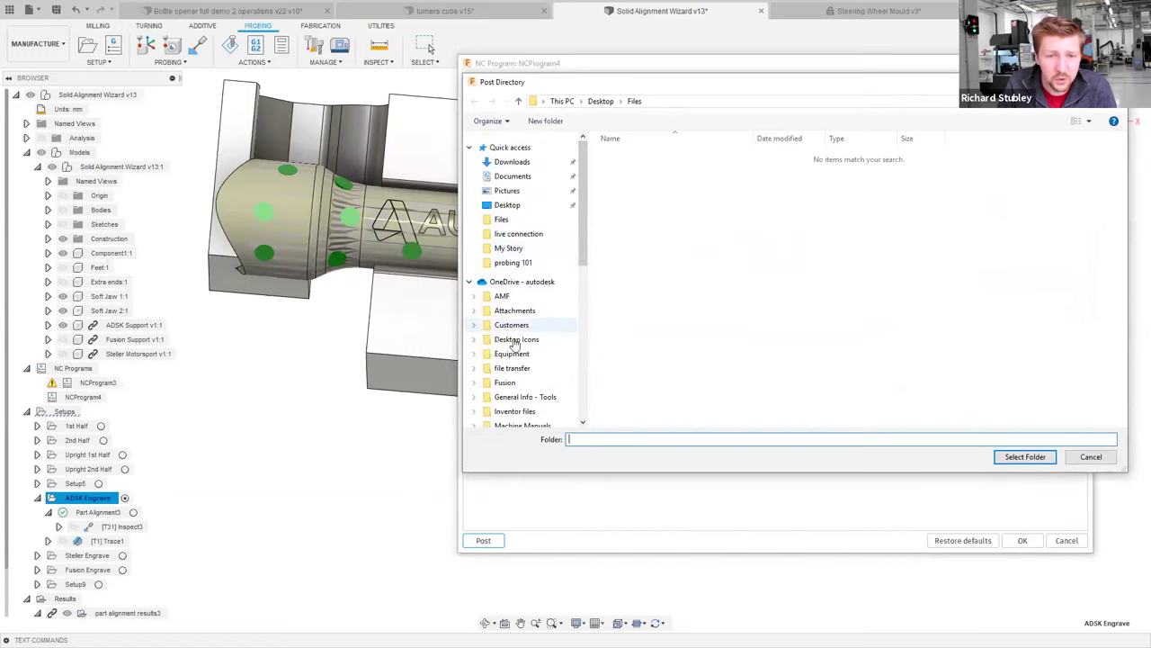
left_click(505, 382)
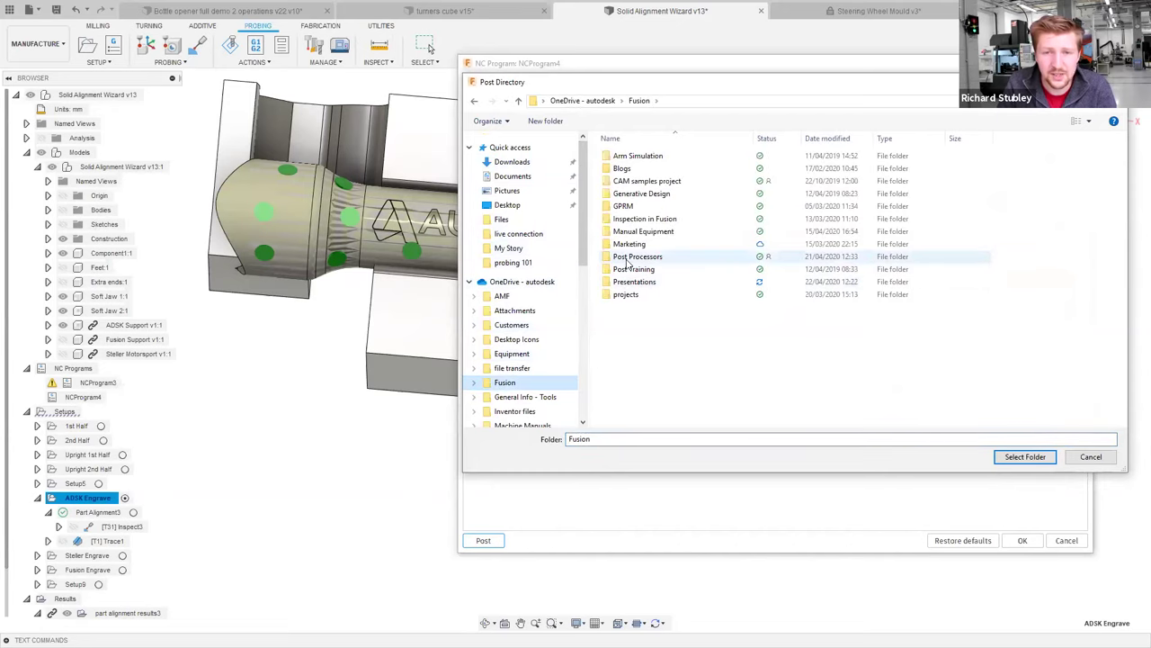
left_click(630, 257)
left_click(1025, 457)
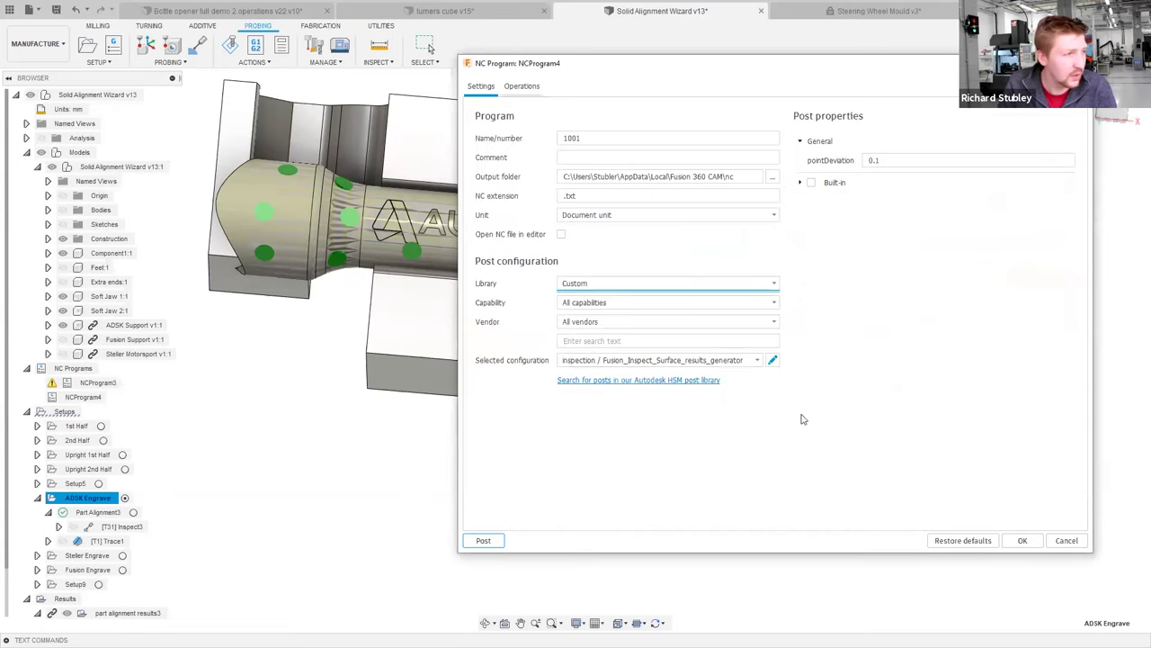
Choose the HAAS Next Generation Control Inspect Surface post without changes, set the A-axis rotary to Reversed, and set the C-axis rotary option.
left_click(670, 360)
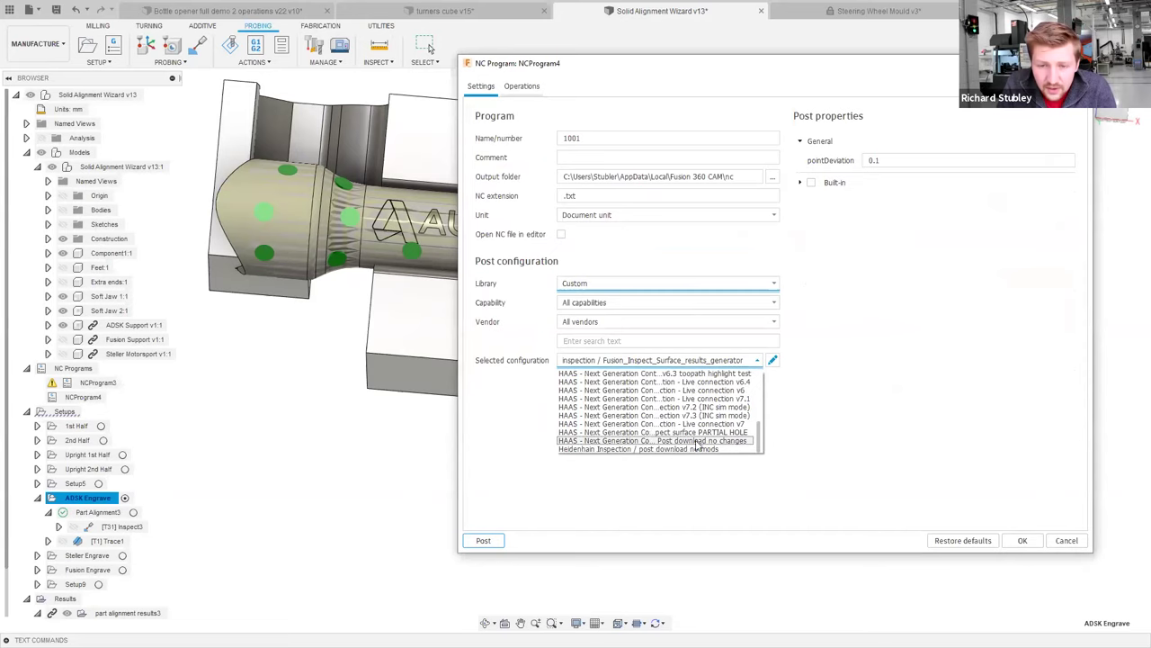
left_click(696, 441)
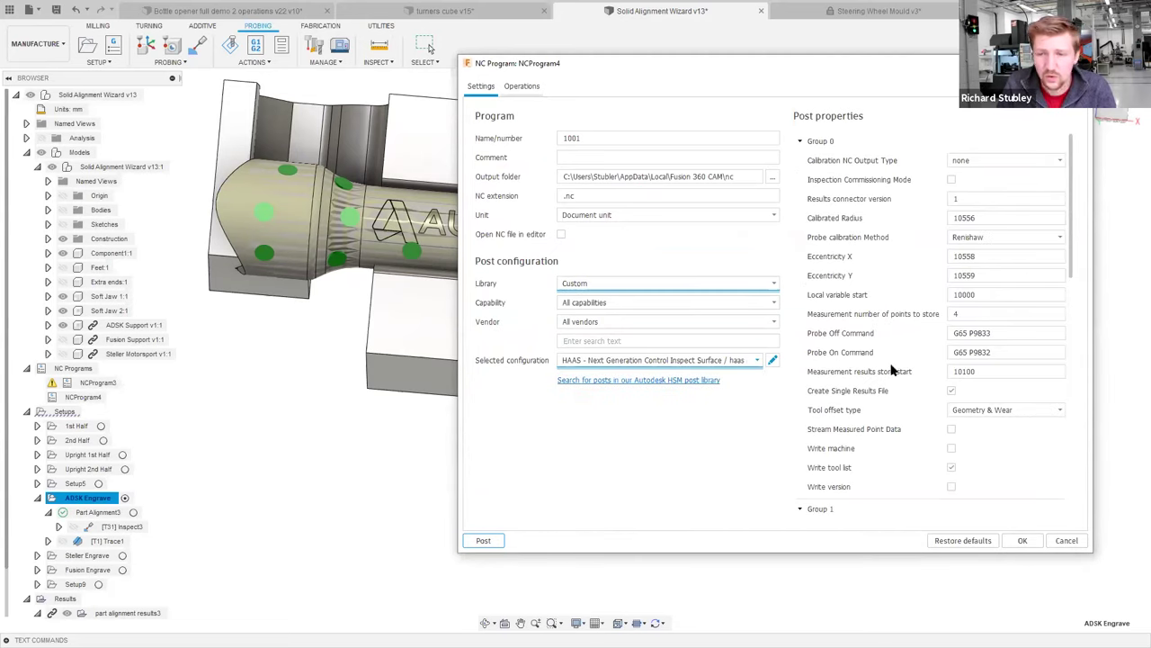
scroll(823, 424, "down", 6)
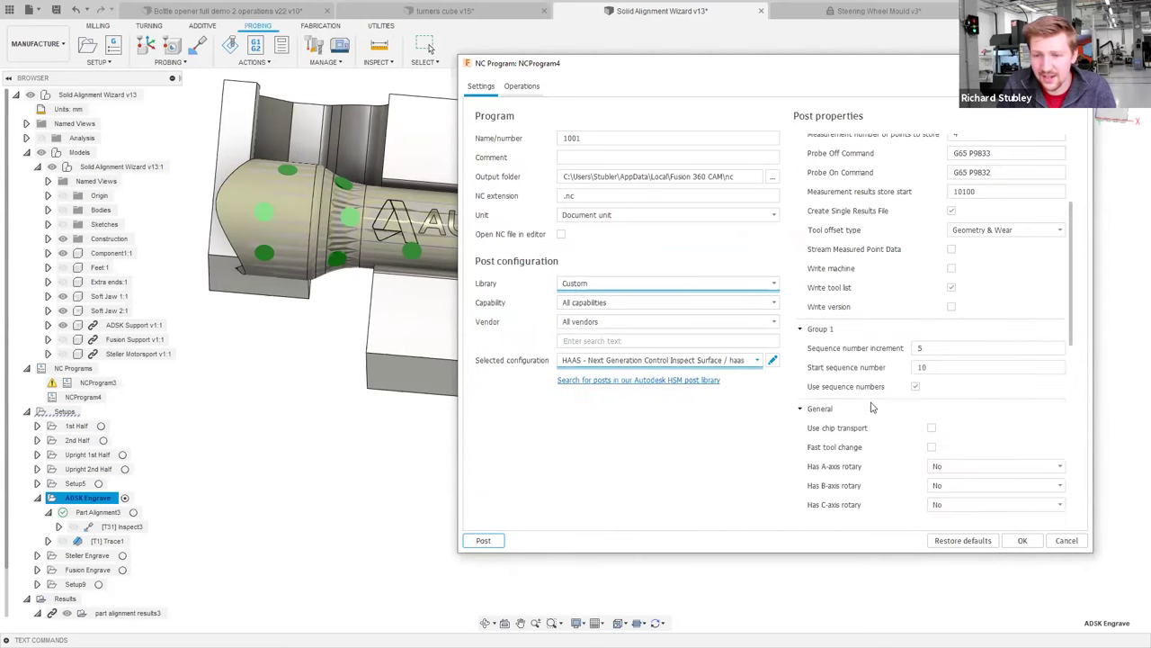
left_click(963, 432)
left_click(940, 460)
left_click(940, 468)
left_click(941, 490)
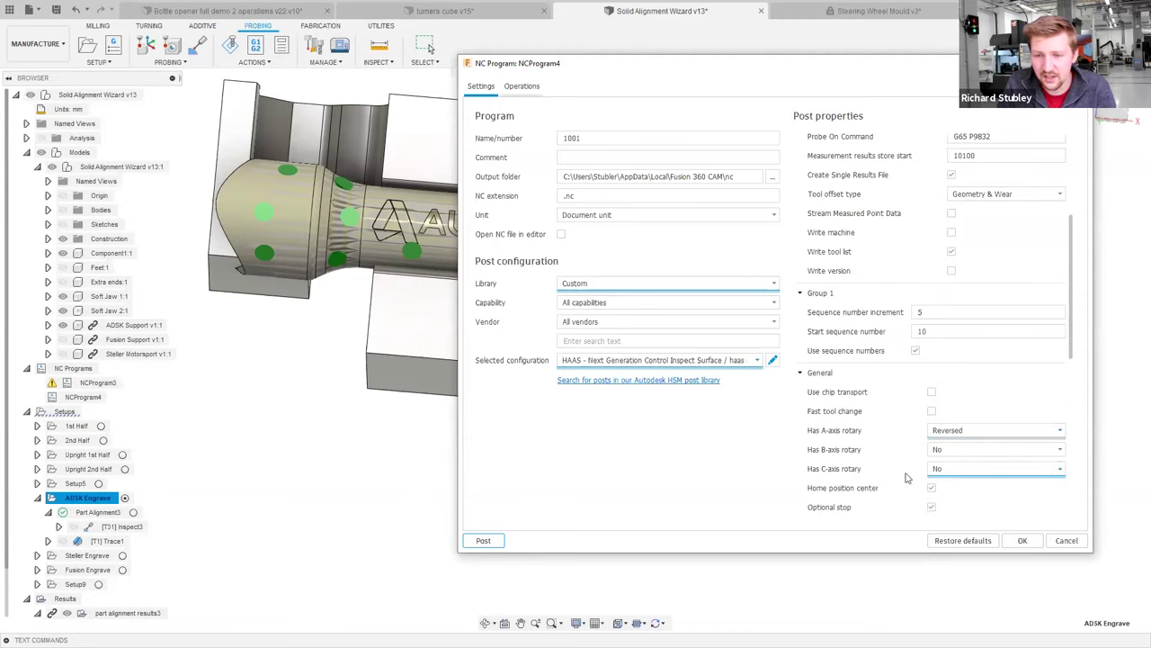
Post the aligned program over the existing 1001.nc and examine its A and C rotary positioning line in Notepad++.
left_click(484, 541)
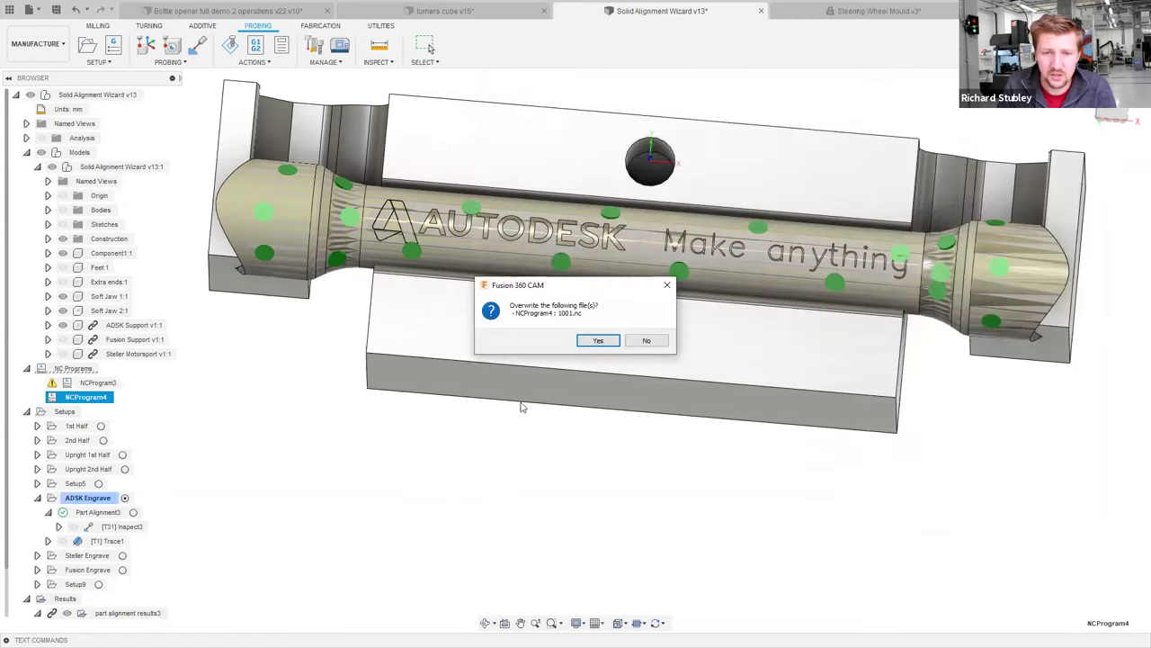
left_click(596, 343)
left_click(985, 607)
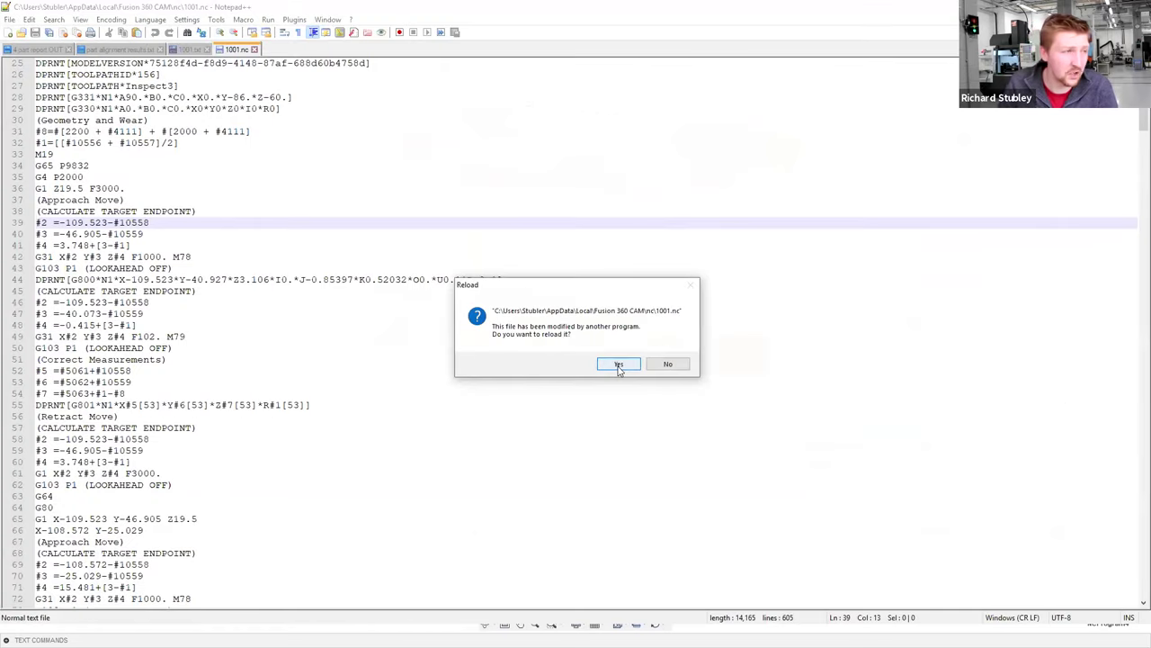
left_click(619, 364)
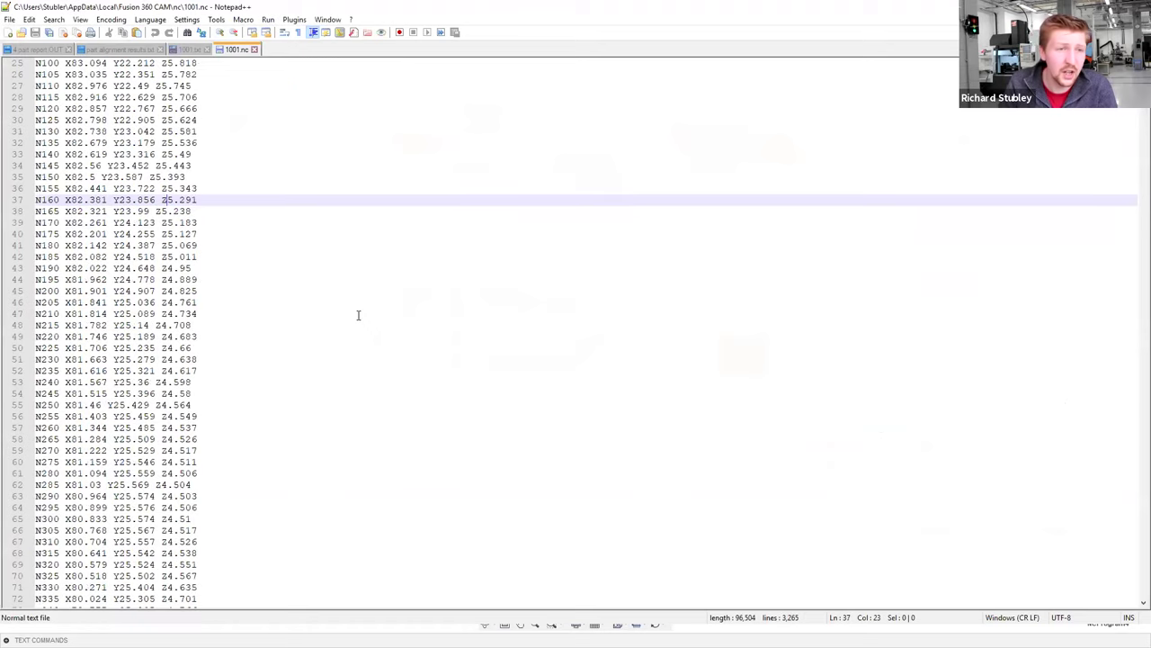
left_click_drag(183, 225, 36, 223)
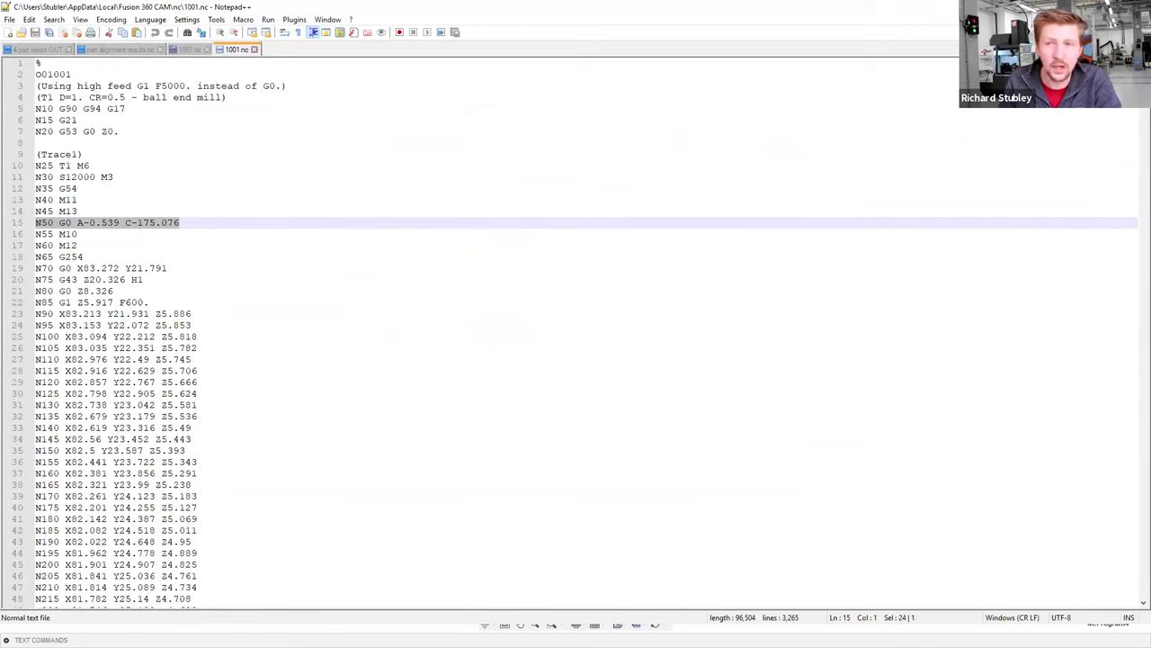
key("alt+Tab")
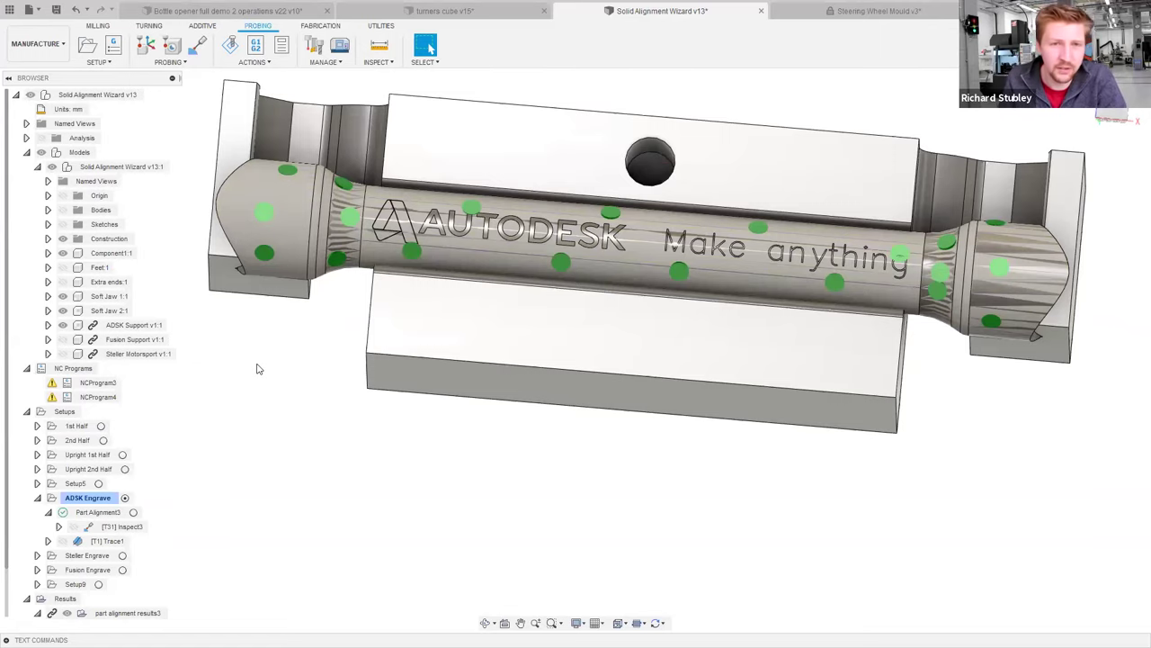
Switch to the Steering Wheel Mould document and examine the coloured Inspect4 result points on the mould.
left_click(851, 18)
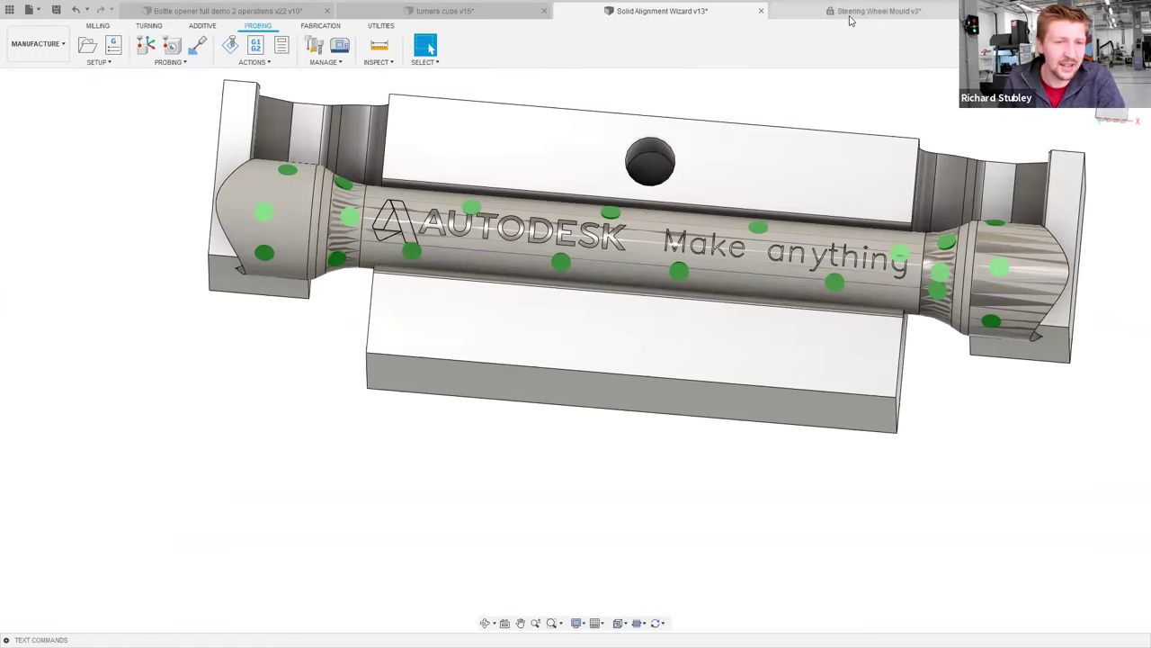
scroll(105, 557, "down", 1)
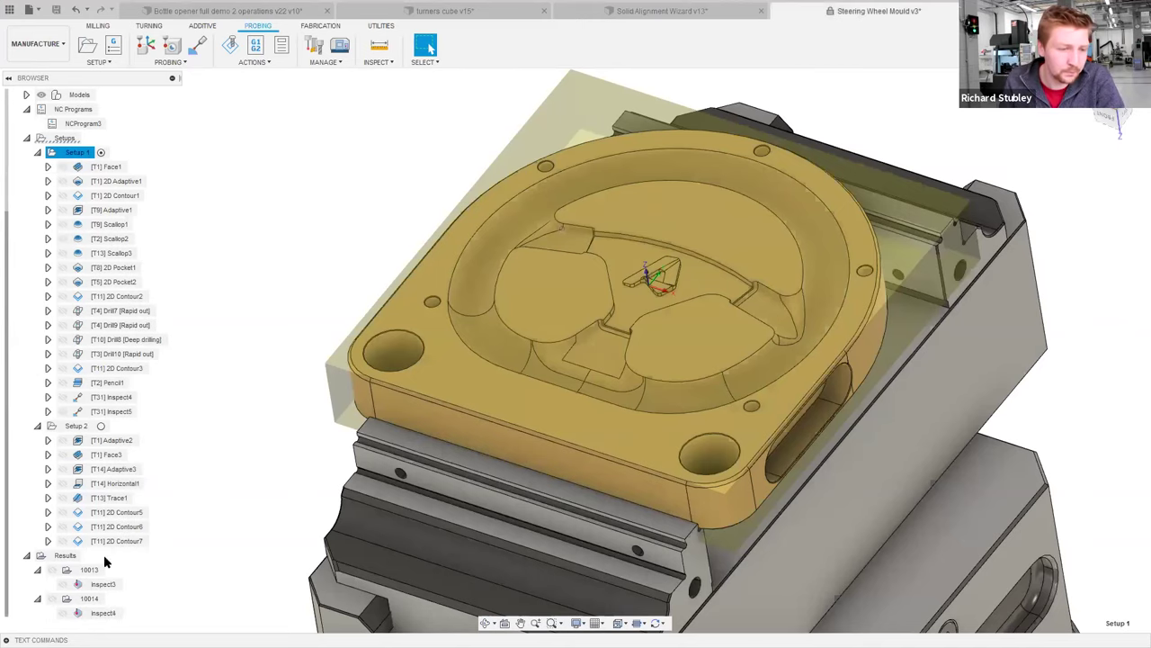
left_click(97, 613)
middle_click_drag(298, 414, 344, 465, "shift")
left_click(1126, 123)
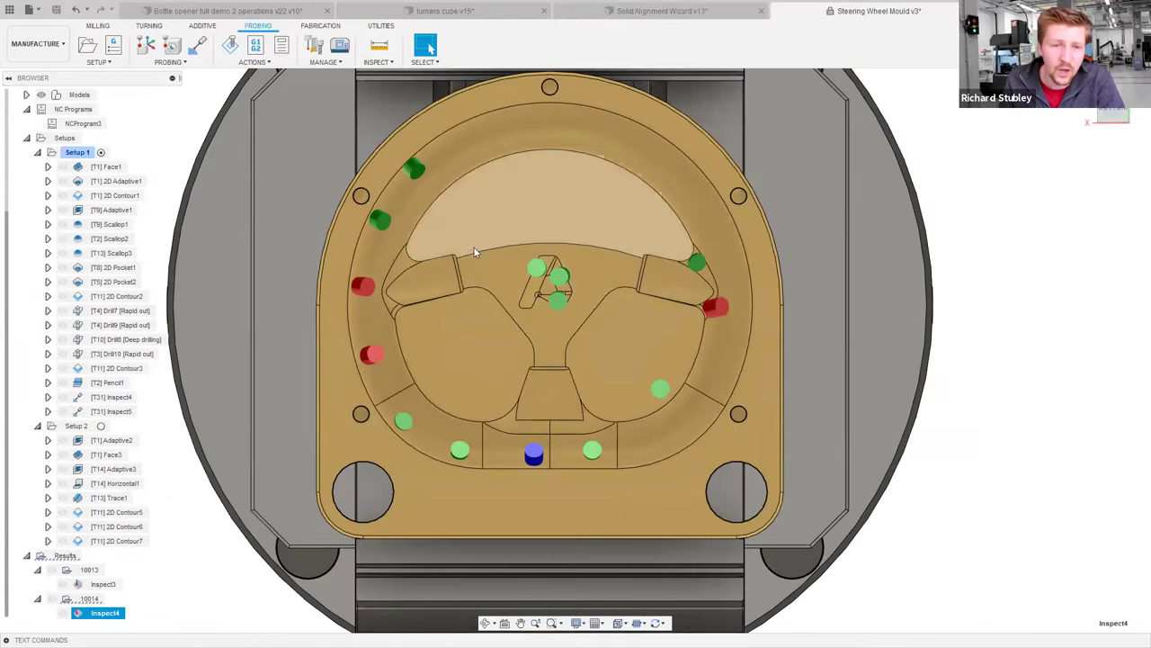
scroll(477, 239, "up", 3)
middle_click_drag(509, 255, 557, 295)
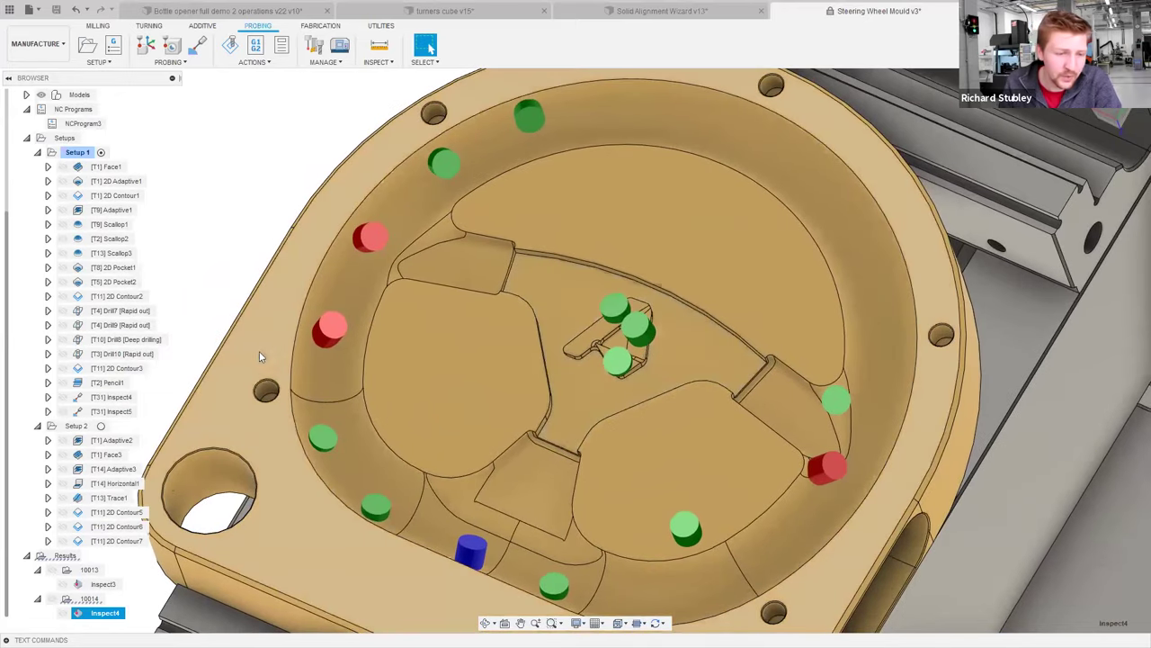
Save the Inspect4 inspection report as a PDF named "test1 report", including a copy on the computer.
right_click(110, 614)
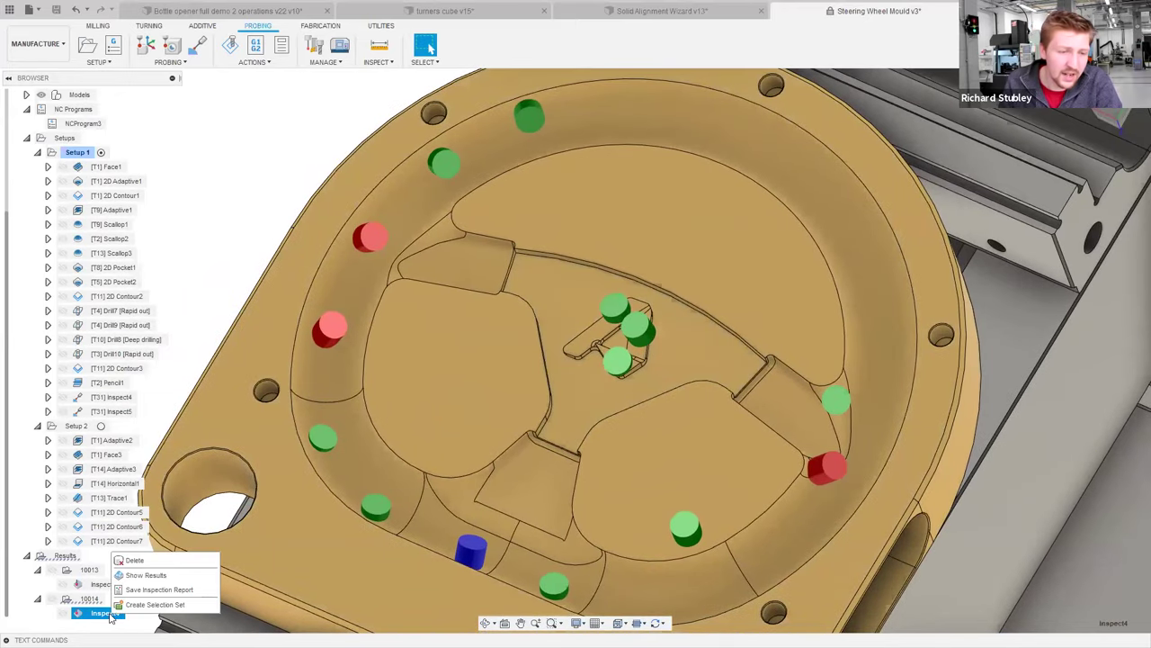
left_click(149, 590)
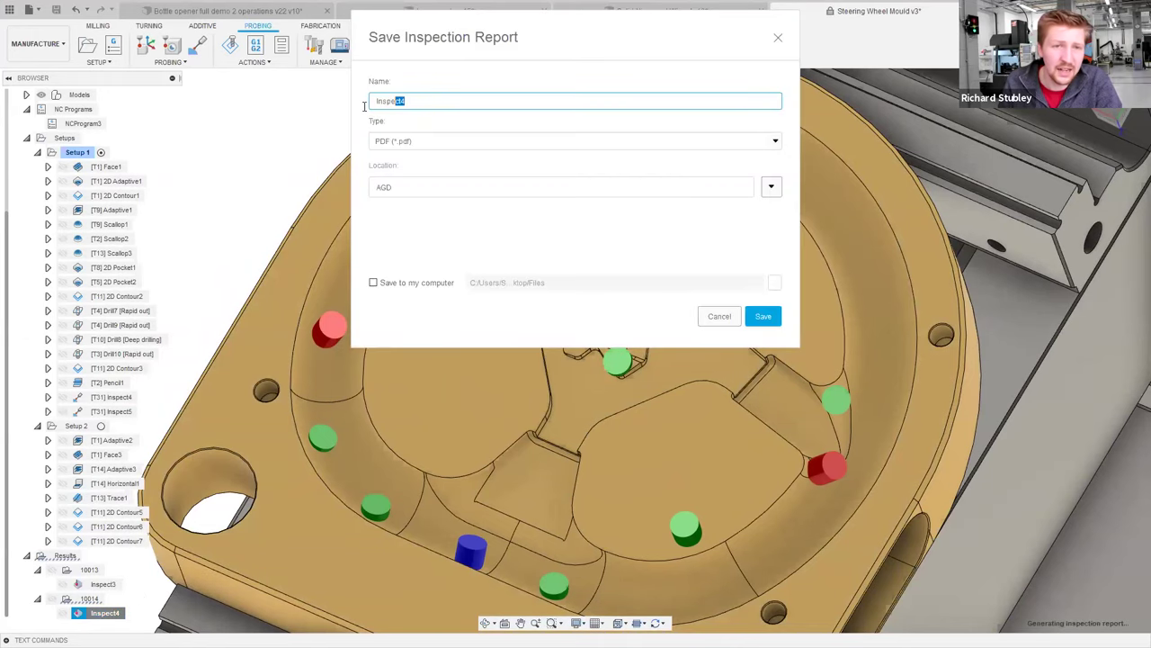
type("test1 report")
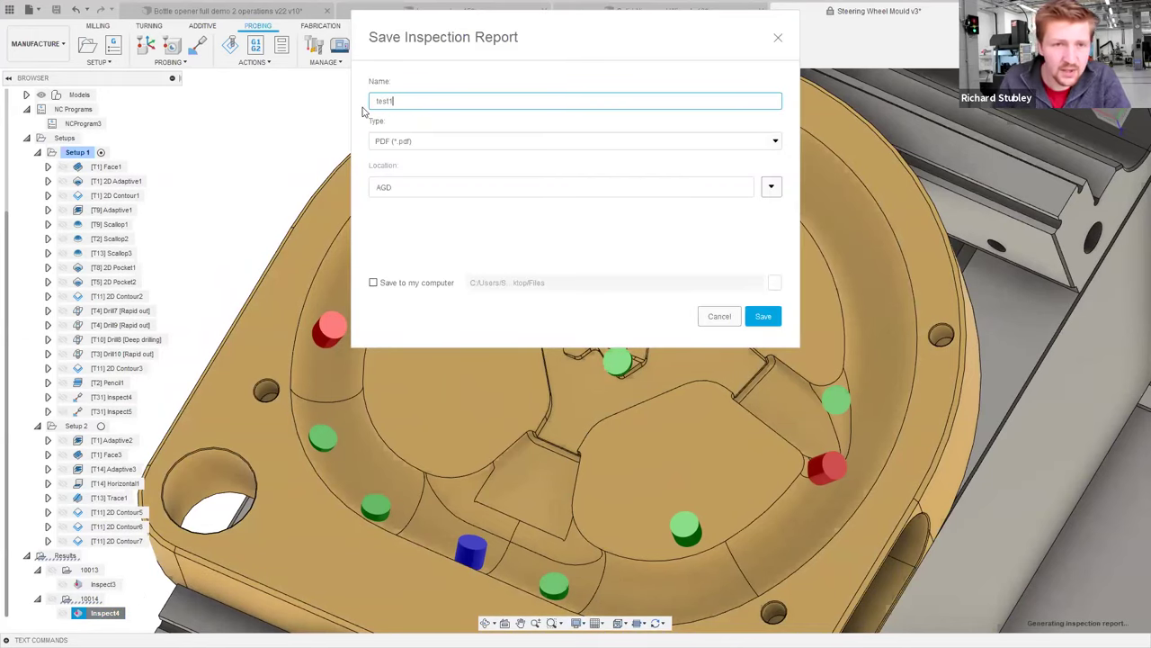
left_click(373, 285)
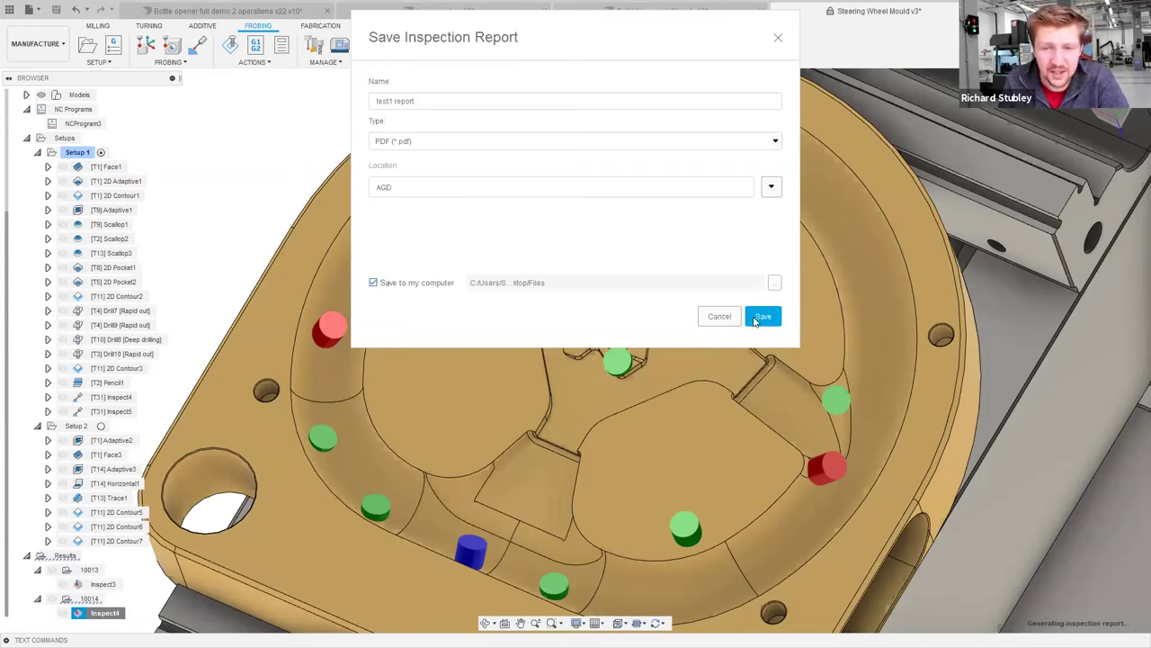
left_click(763, 316)
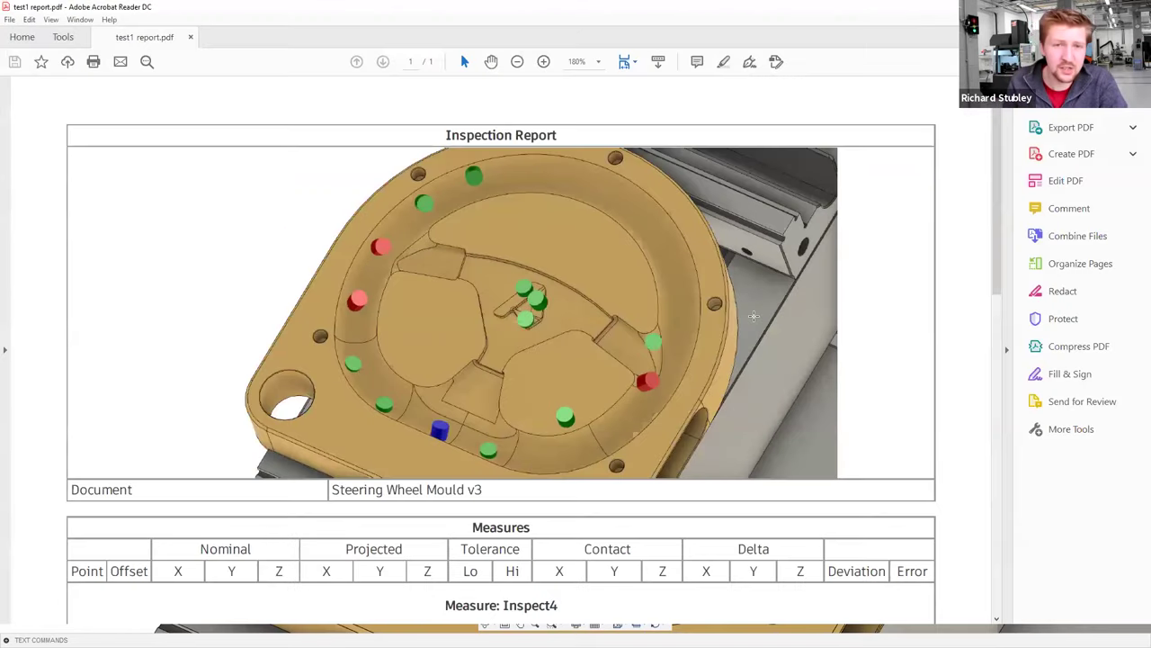
Review the mould image and the point measurement table in the inspection report PDF.
scroll(541, 273, "down", 2)
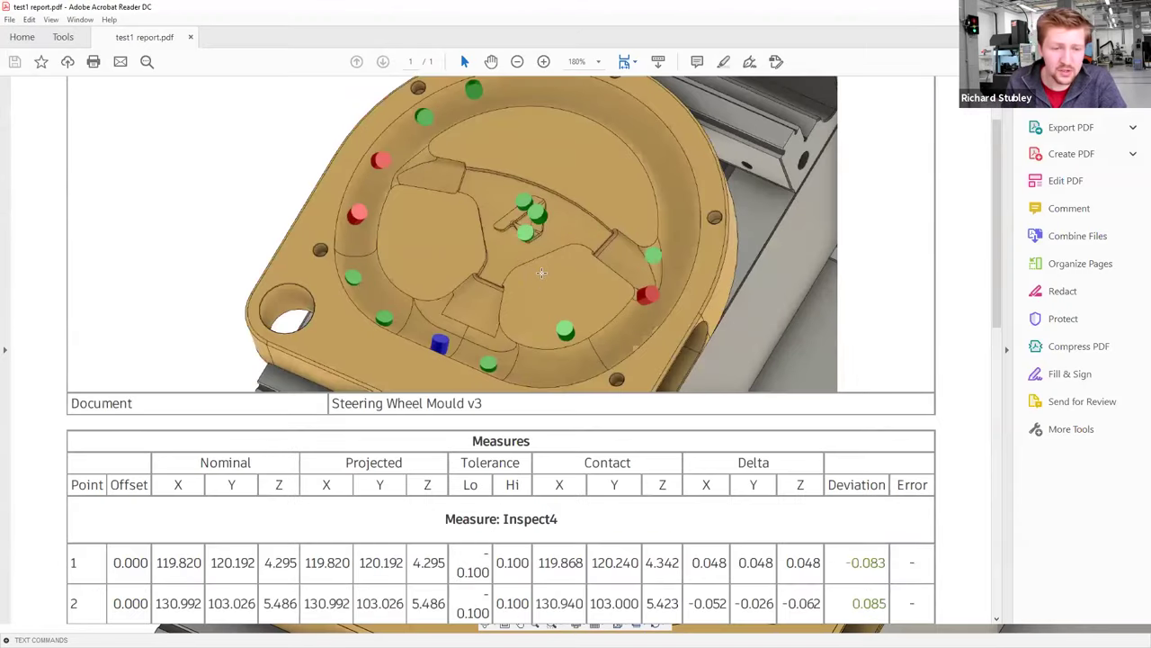
scroll(542, 309, "down", 1)
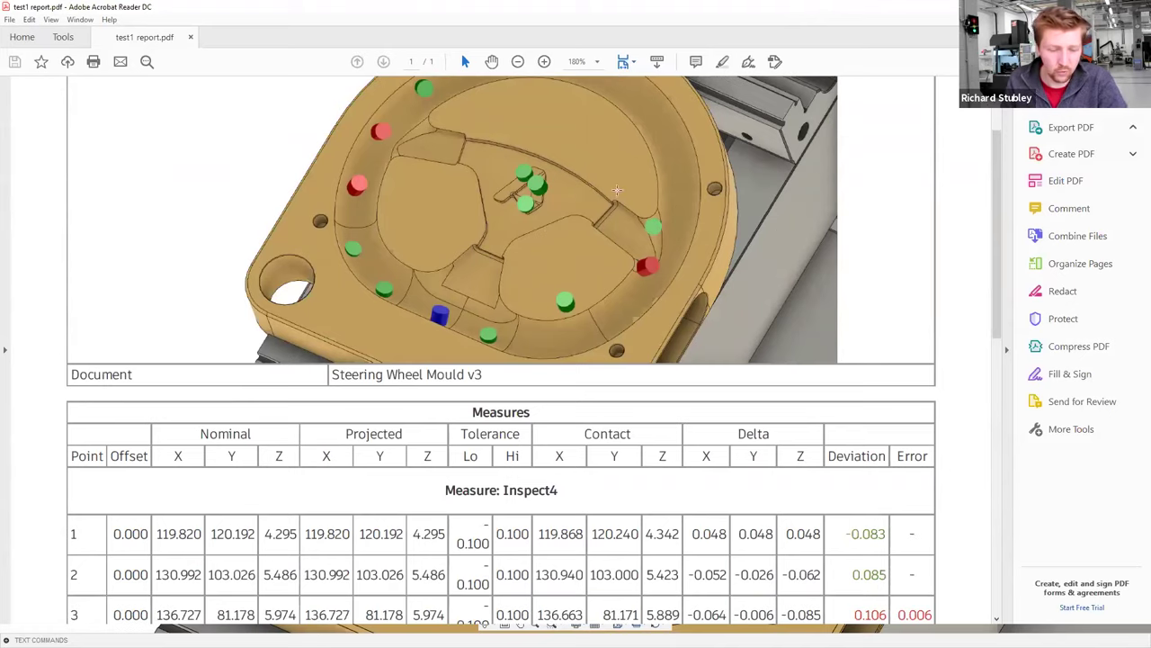
scroll(544, 252, "down", 6, "ctrl")
scroll(541, 315, "up", 3, "ctrl")
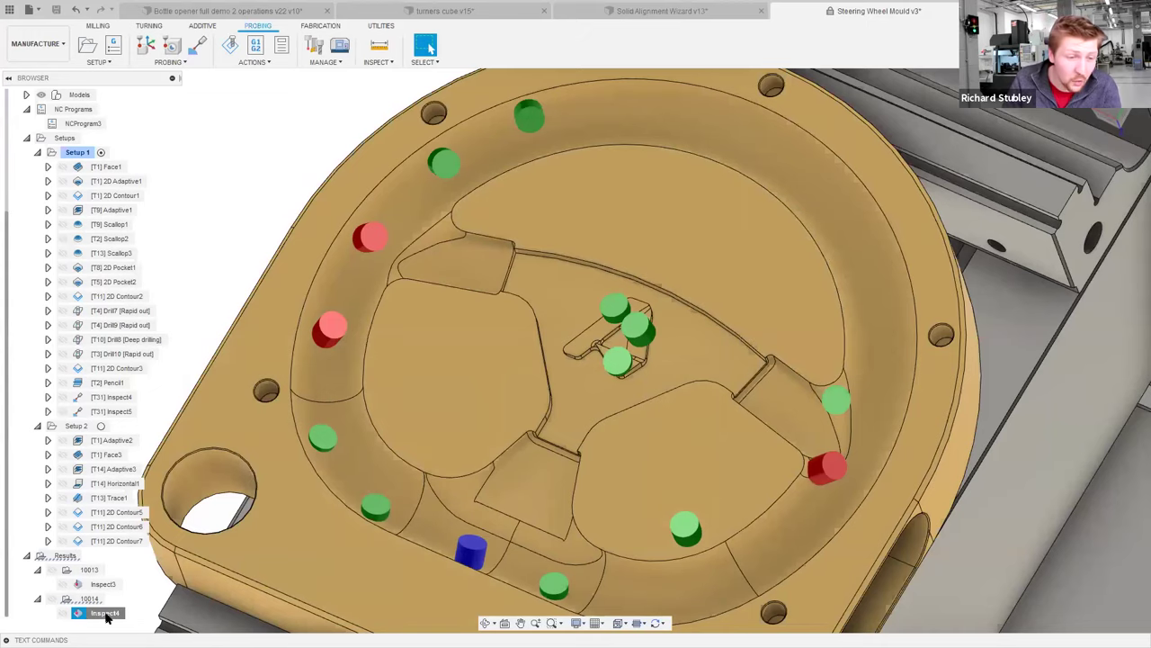
Show the Inspect4 inspection results table, copy all of its point rows, and close the table.
right_click(104, 612)
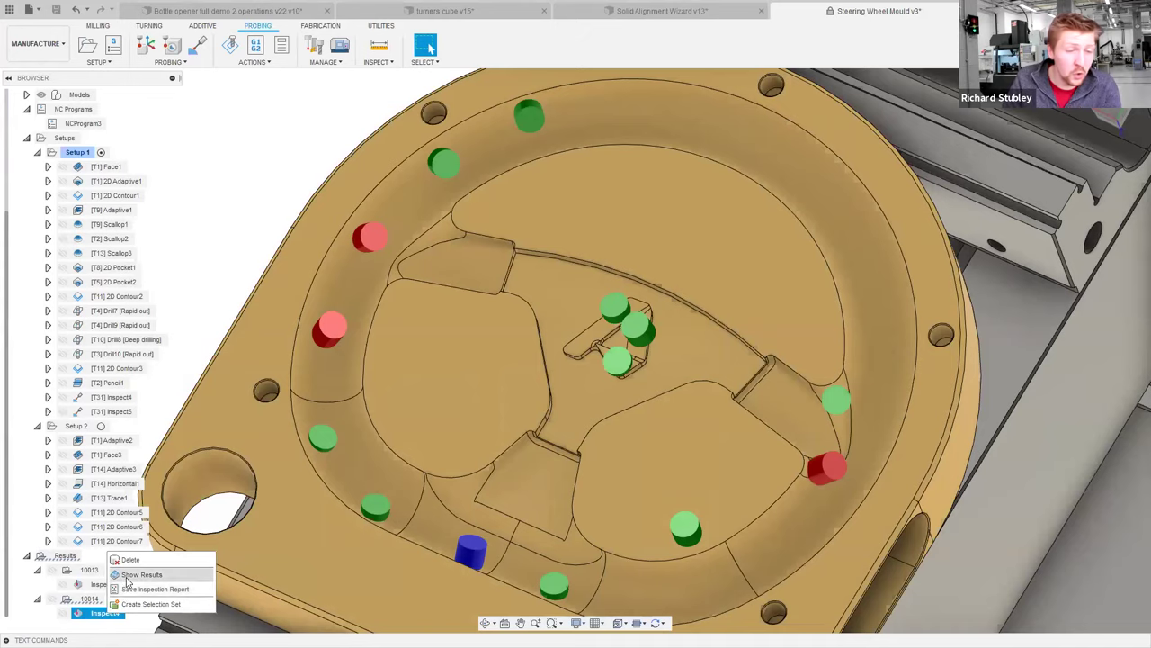
left_click(128, 576)
left_click_drag(524, 432, 416, 276)
left_click_drag(373, 309, 988, 436)
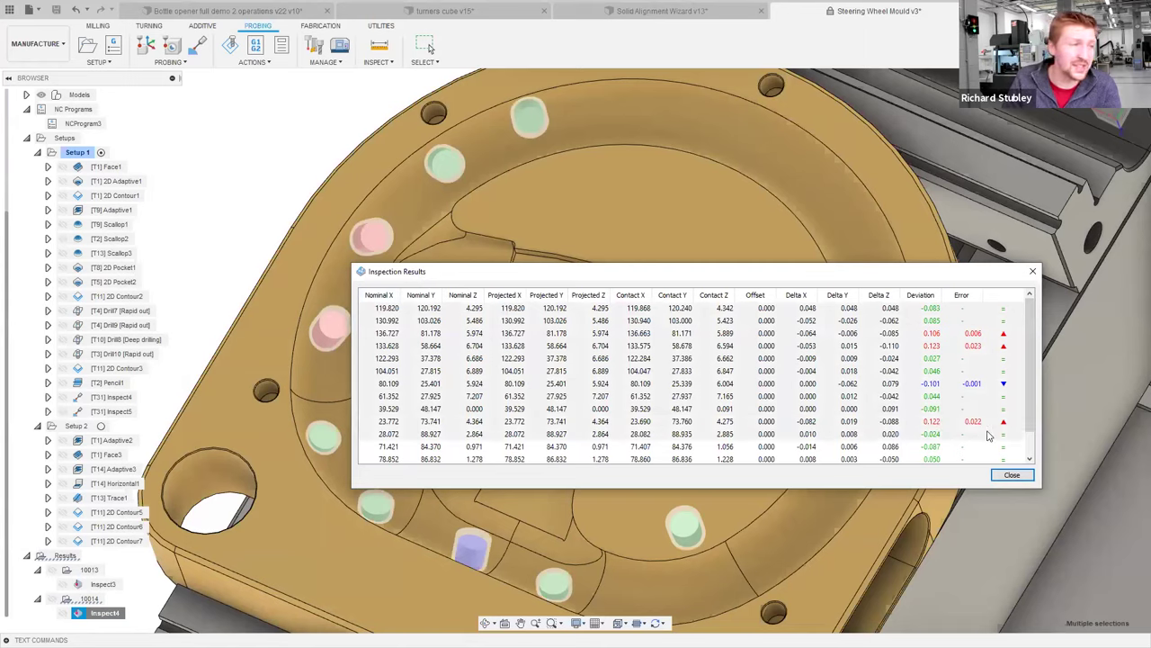
right_click(740, 372)
left_click(769, 392)
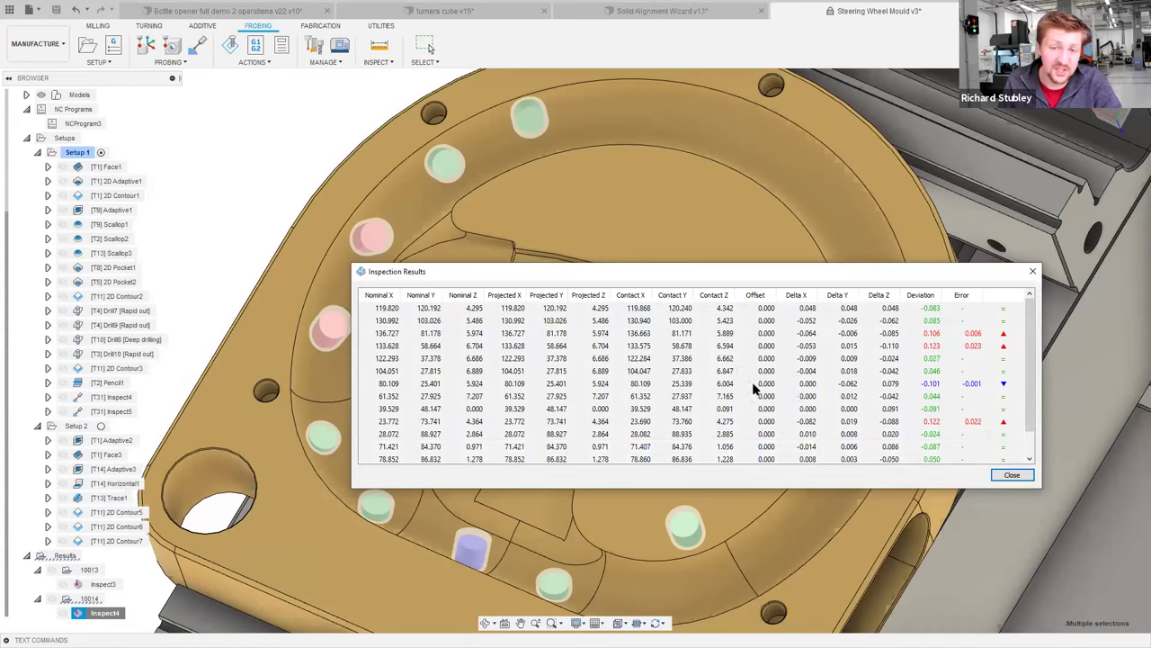
right_click(758, 383)
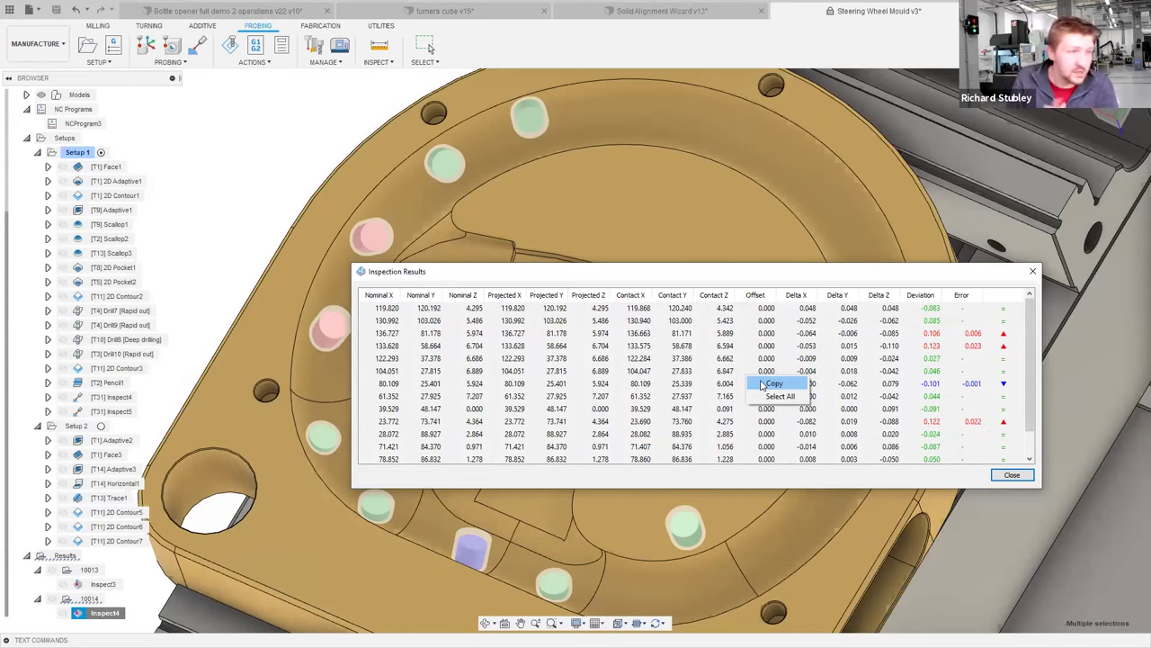
left_click(763, 385)
left_click(1012, 475)
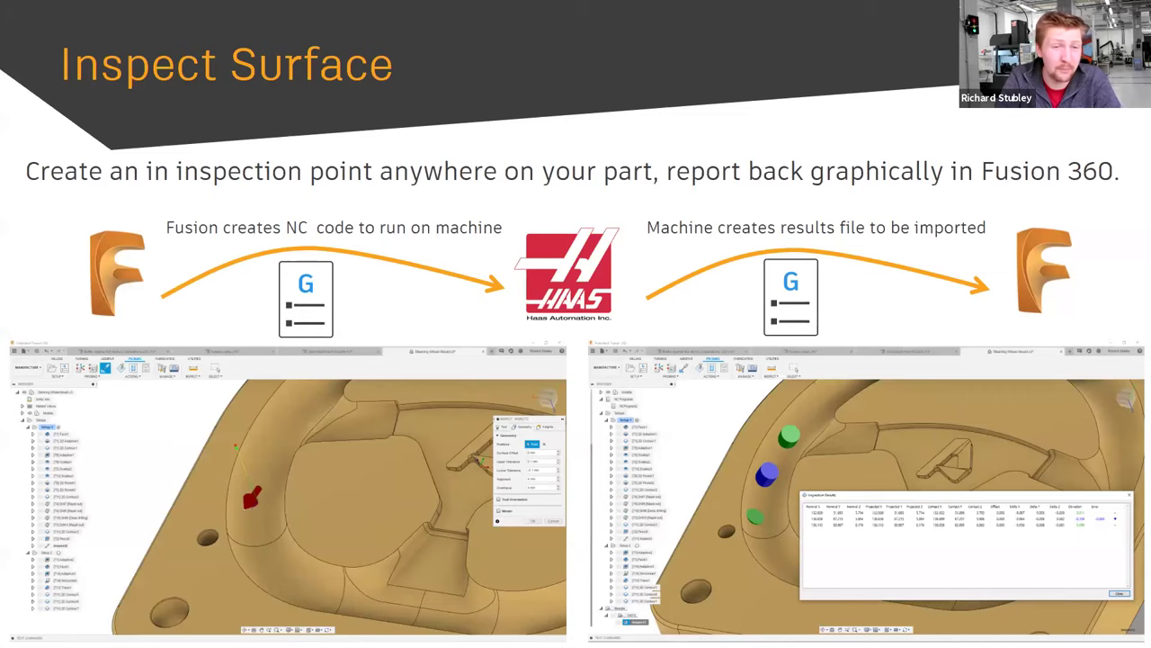
key("Right")
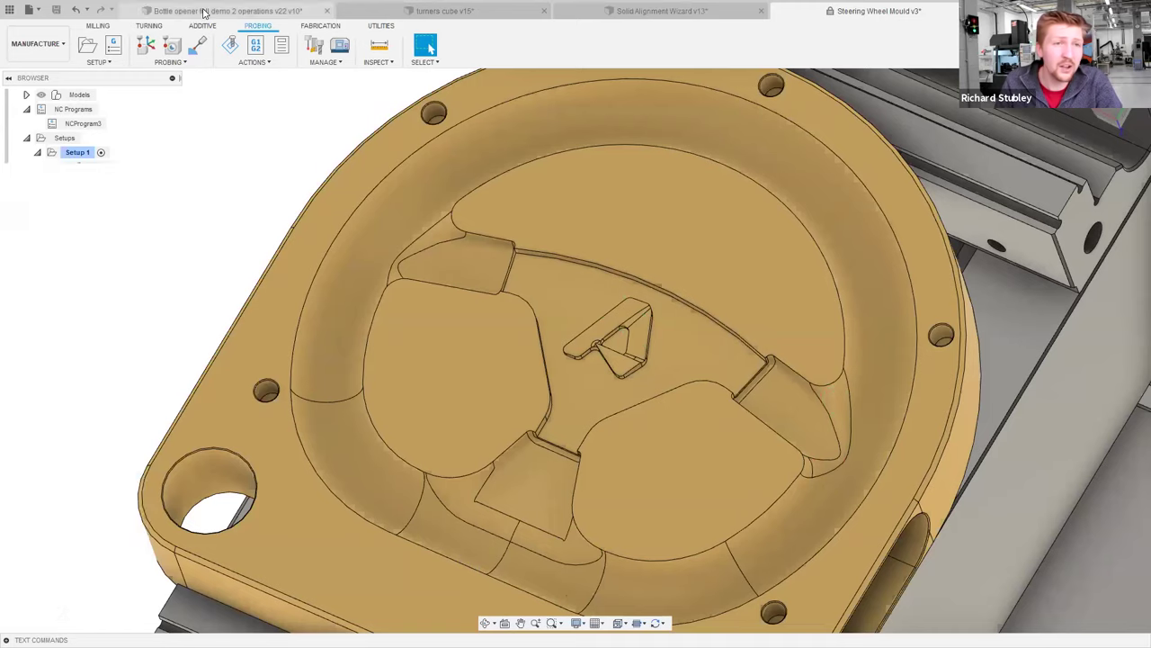
Switch to the Bottle opener document and enable Print Results in the actions of Bottle Opener OP10's Probe XY operation.
left_click(204, 12)
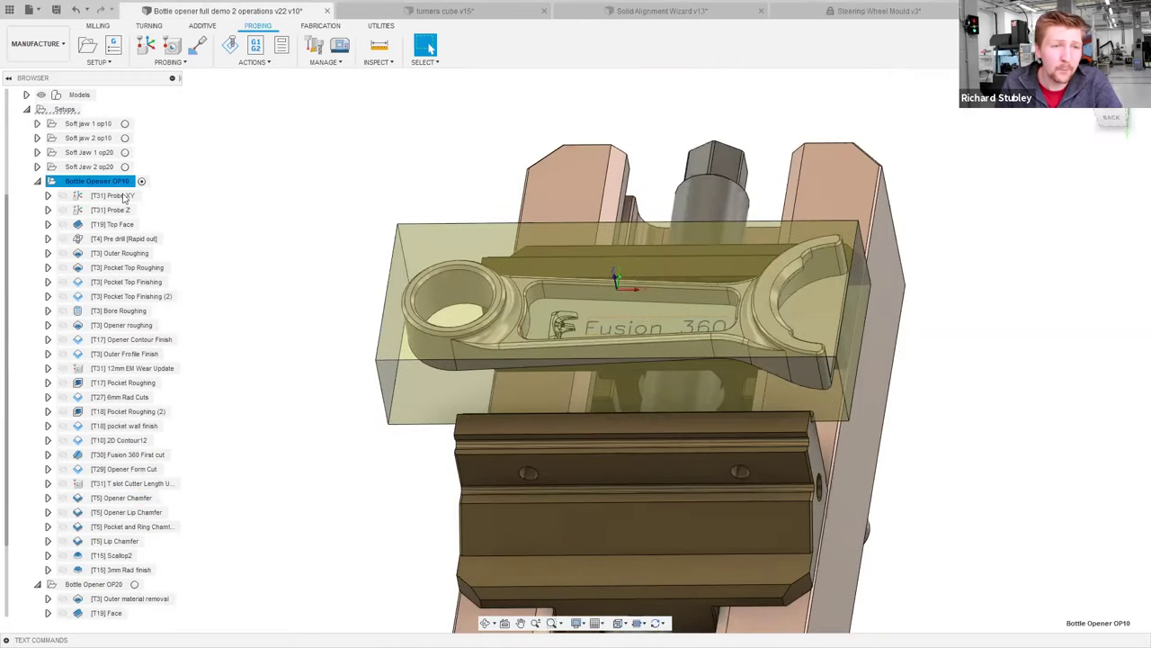
right_click(124, 197)
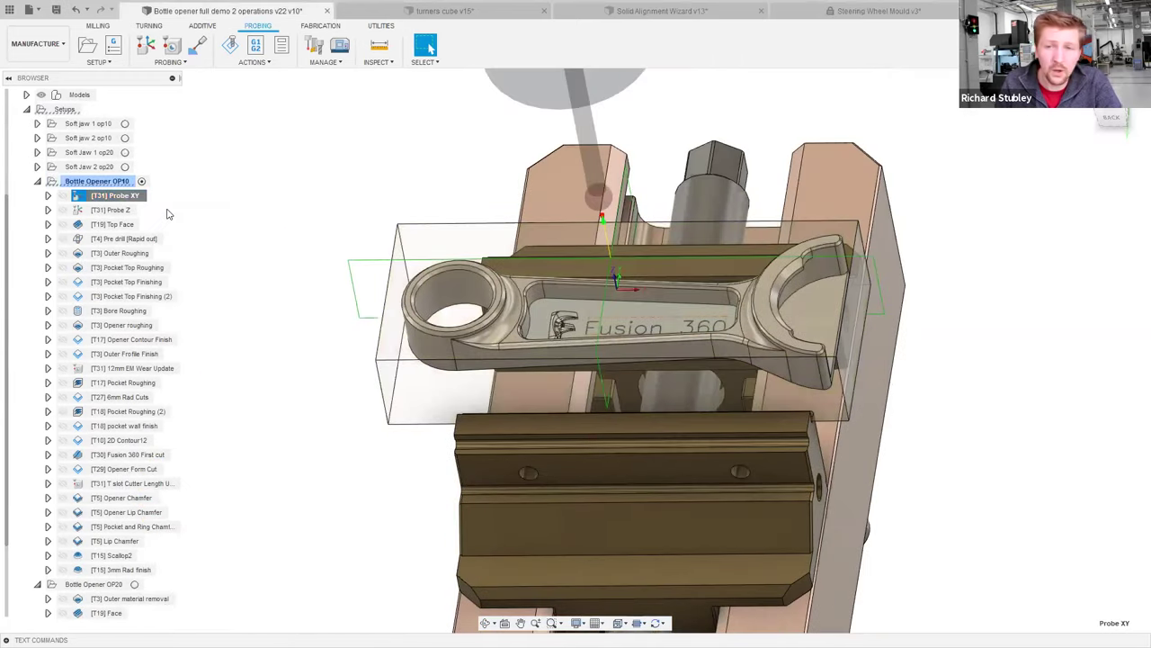
left_click(141, 205)
left_click(1060, 168)
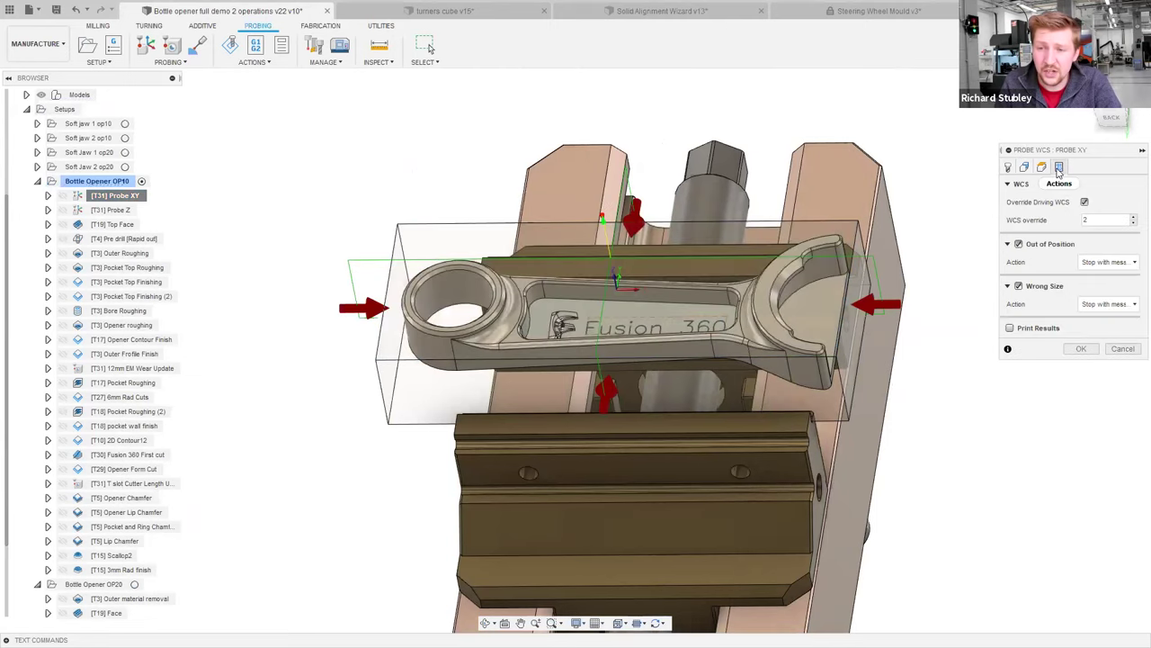
left_click(1010, 328)
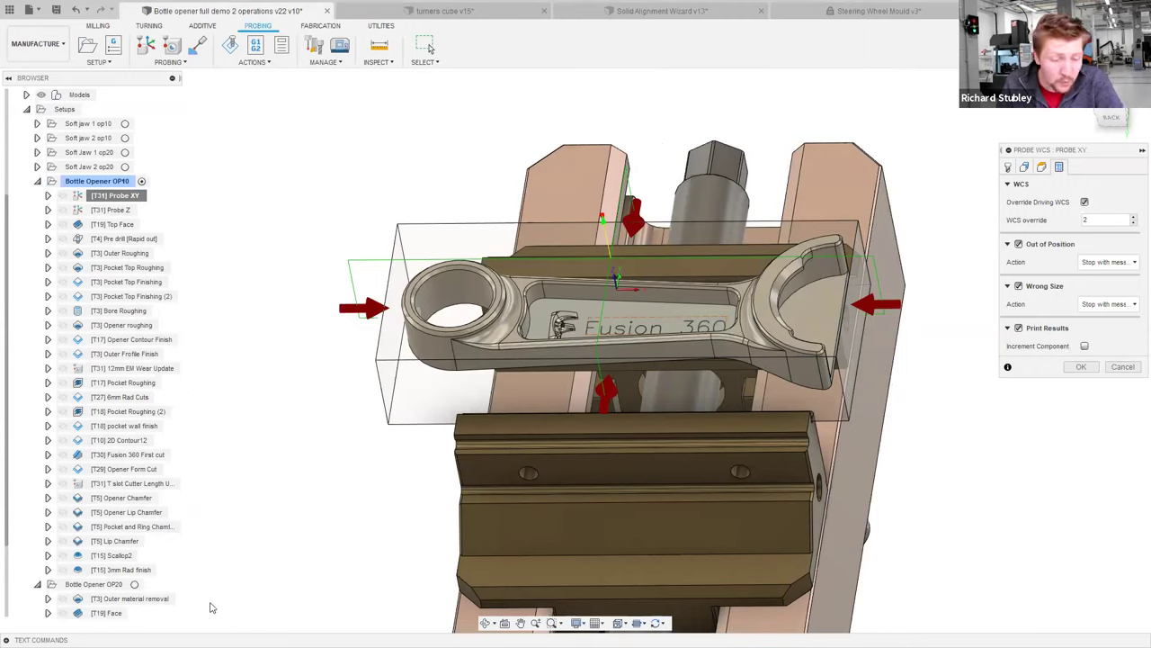
Switch to Notepad++ and examine the component number and feature numbers of the first part in the 4 part report.OUT results file.
key("alt+Tab")
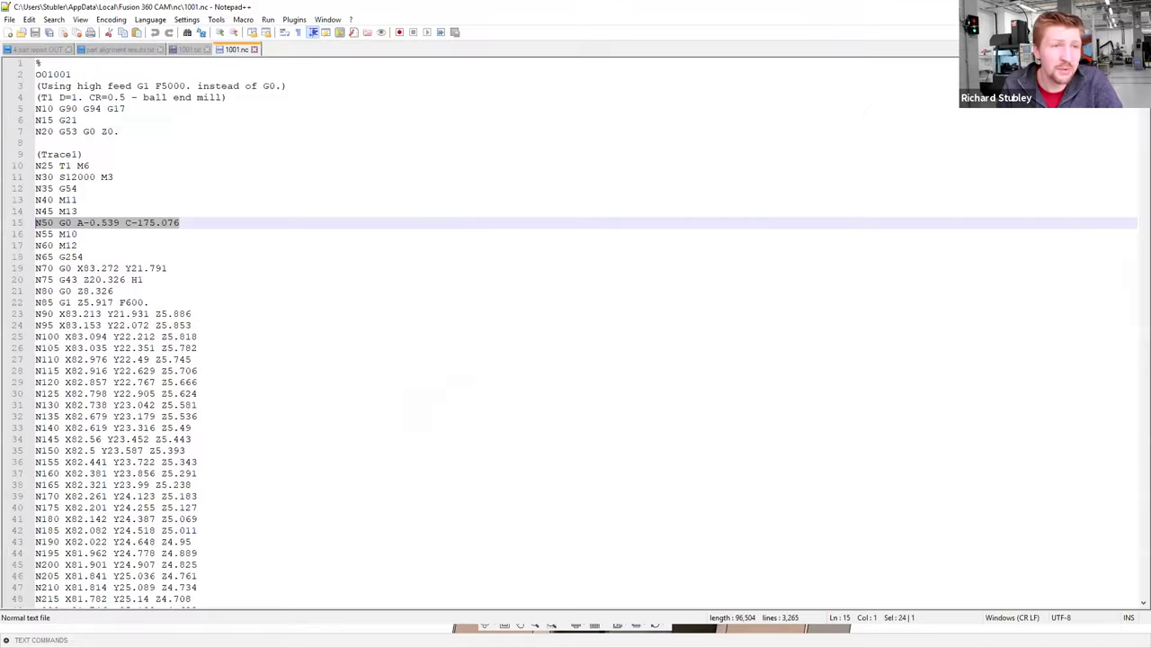
left_click(38, 49)
scroll(243, 157, "up", 10)
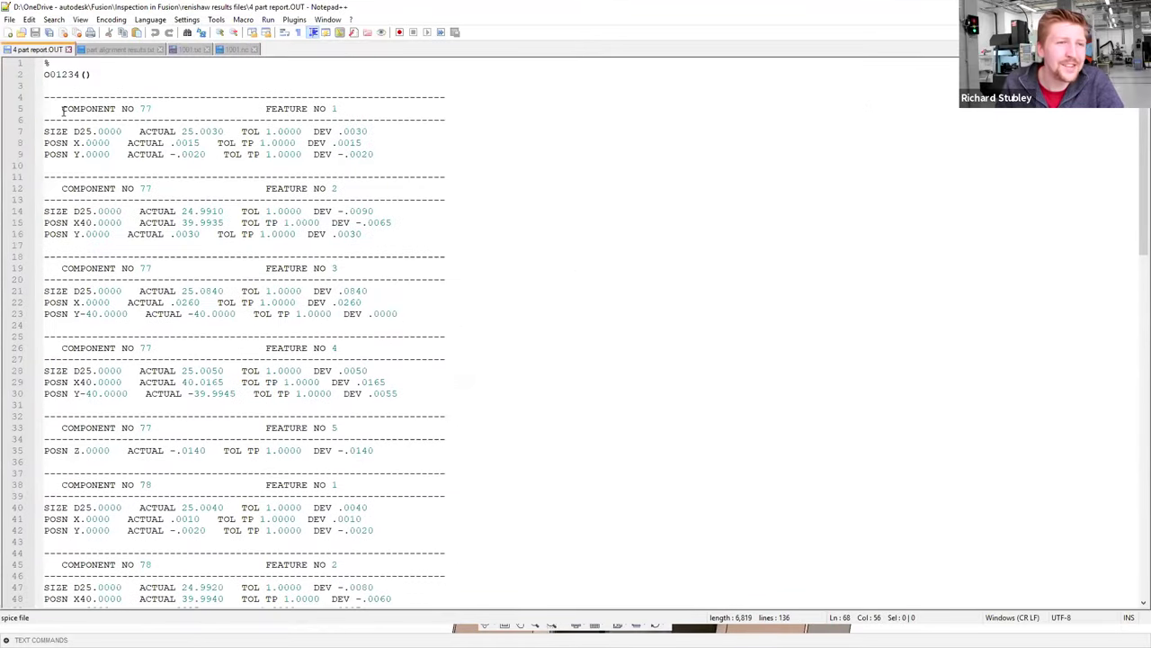
left_click_drag(63, 109, 158, 110)
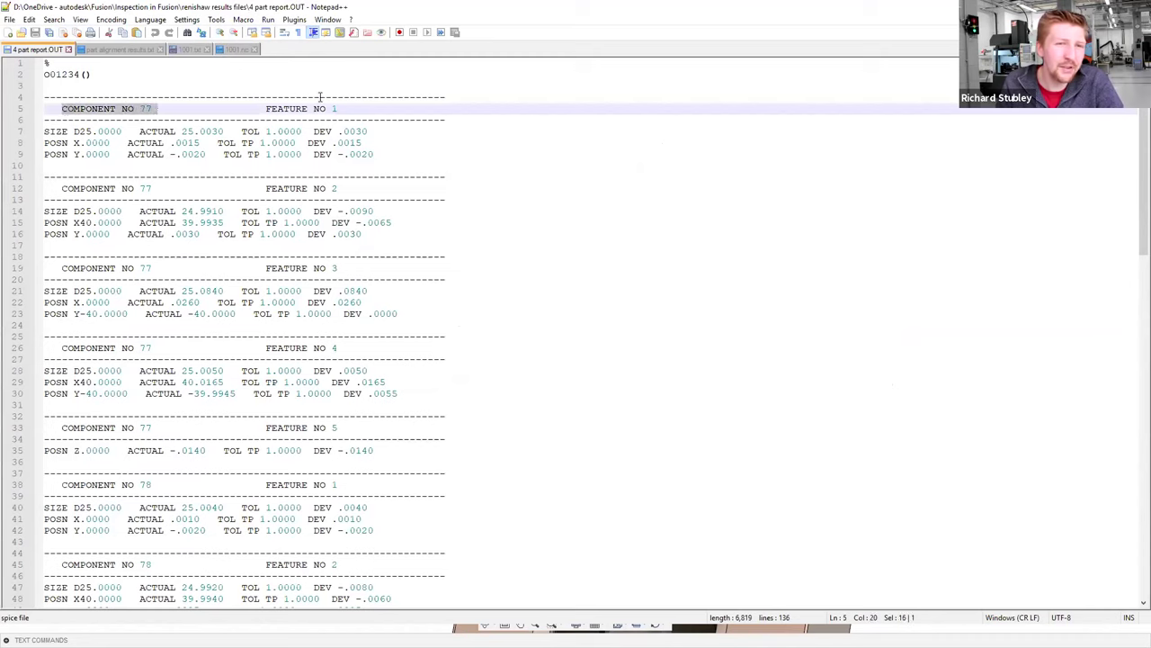
left_click(332, 108)
left_click(334, 188)
left_click(332, 268)
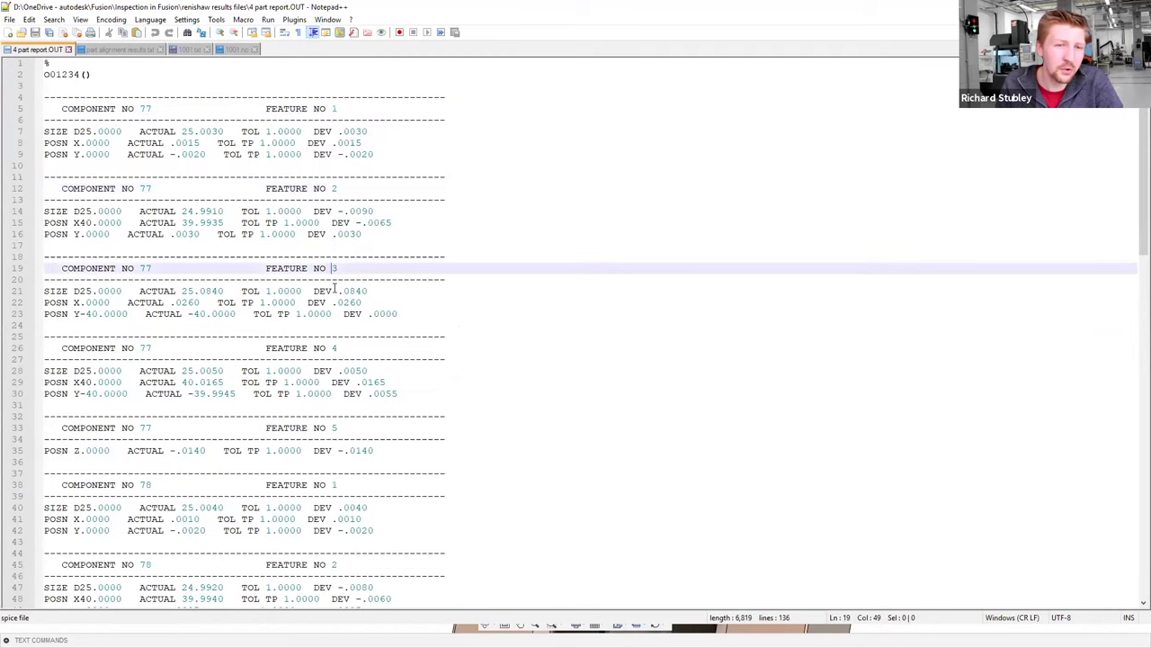
left_click(334, 347)
left_click(336, 428)
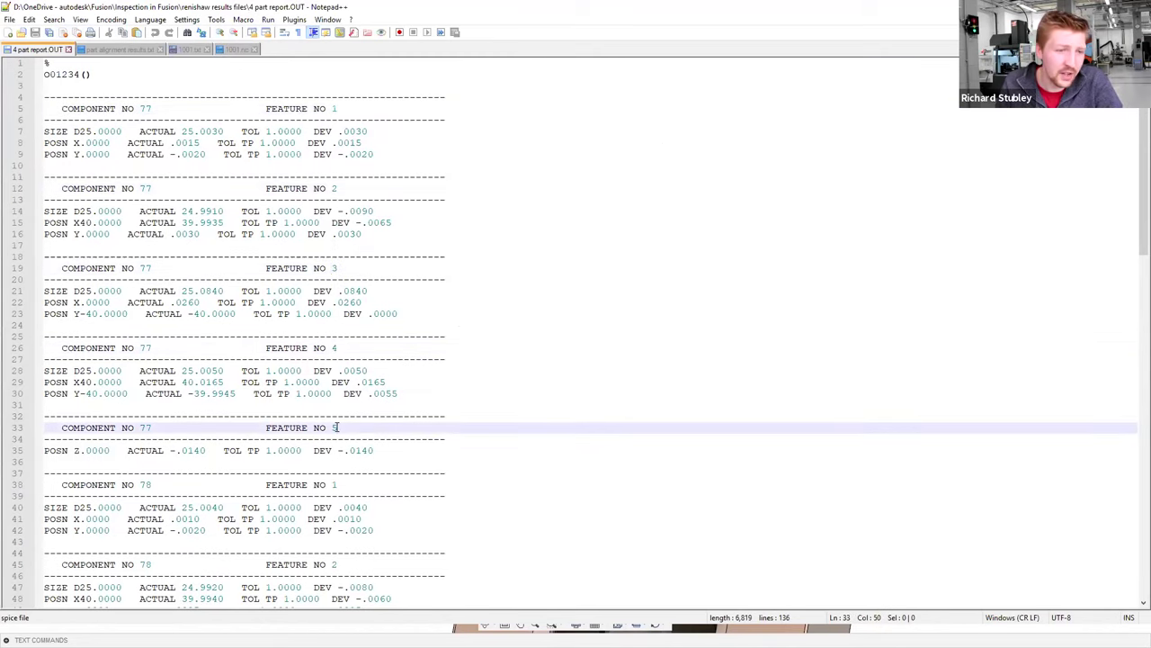
Examine the nominal size and Z position entries and the following components' results, and return to the Probe XY settings in Fusion 360.
left_click_drag(48, 131, 121, 132)
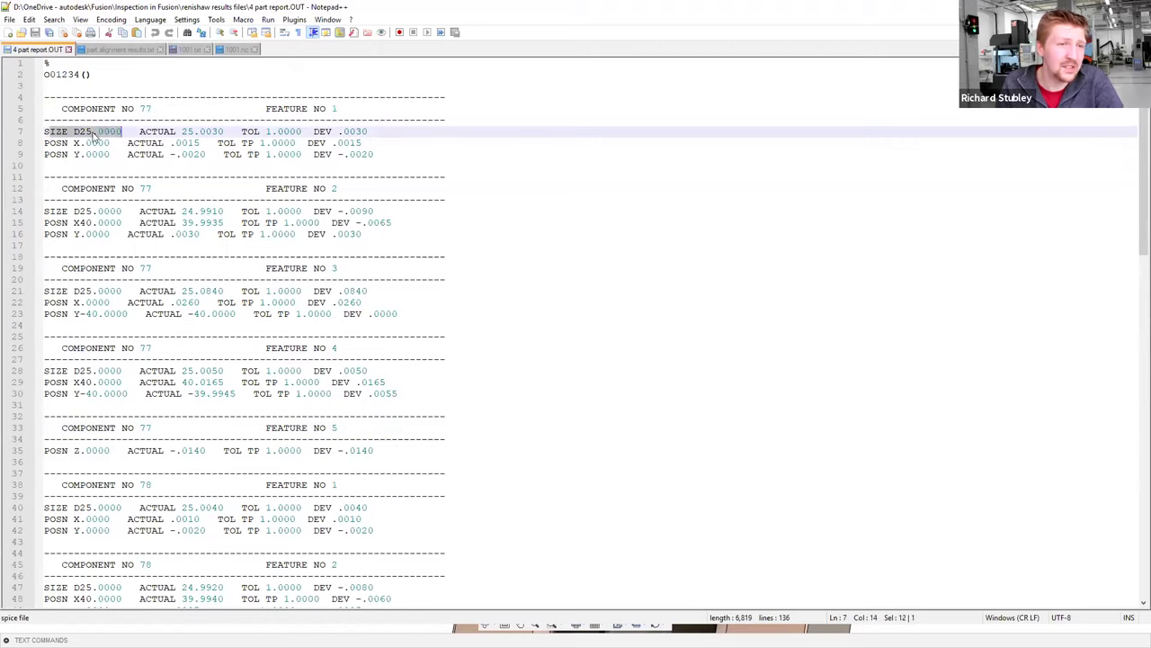
left_click(85, 132)
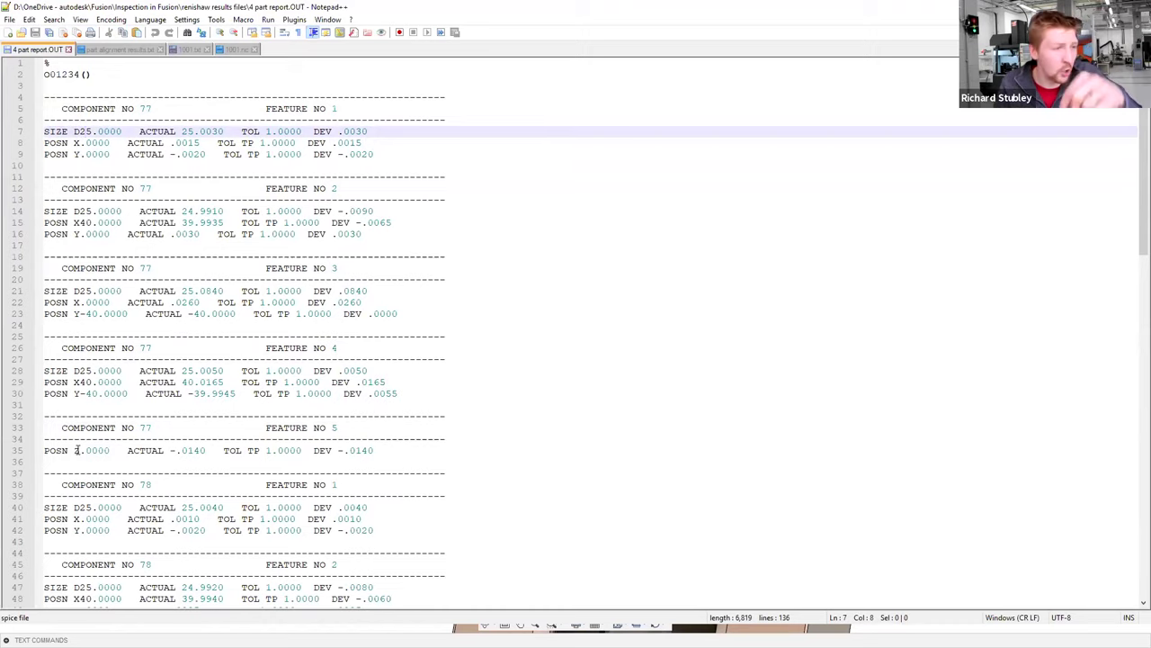
left_click_drag(77, 450, 106, 450)
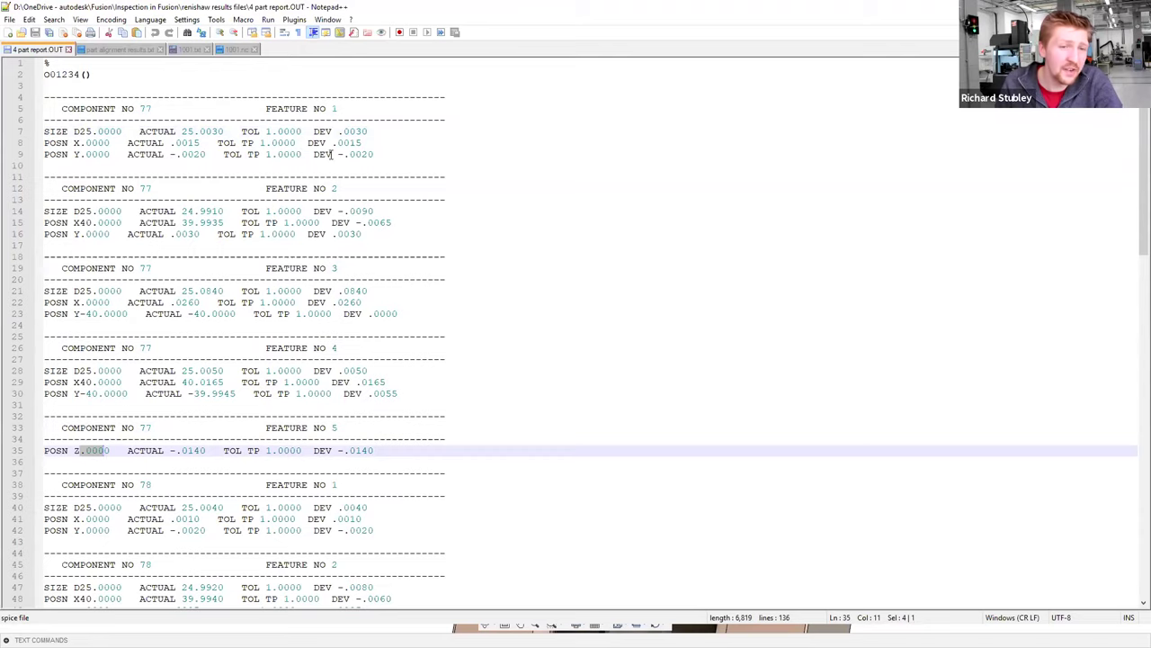
scroll(330, 398, "down", 2)
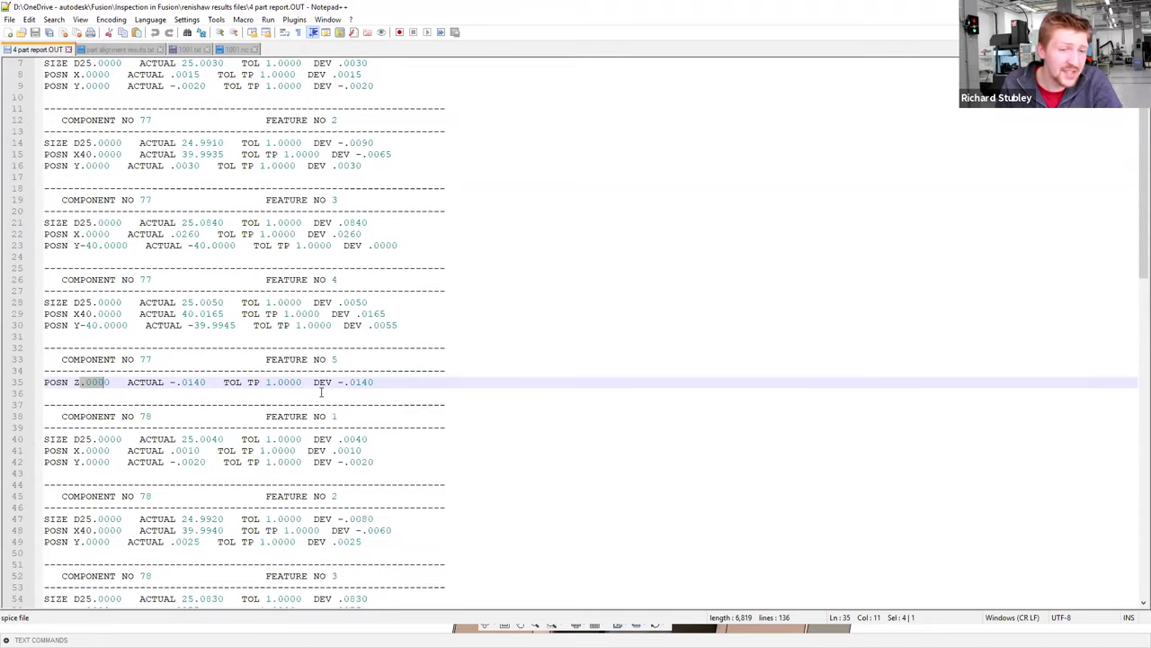
scroll(321, 392, "down", 4)
scroll(349, 445, "down", 3)
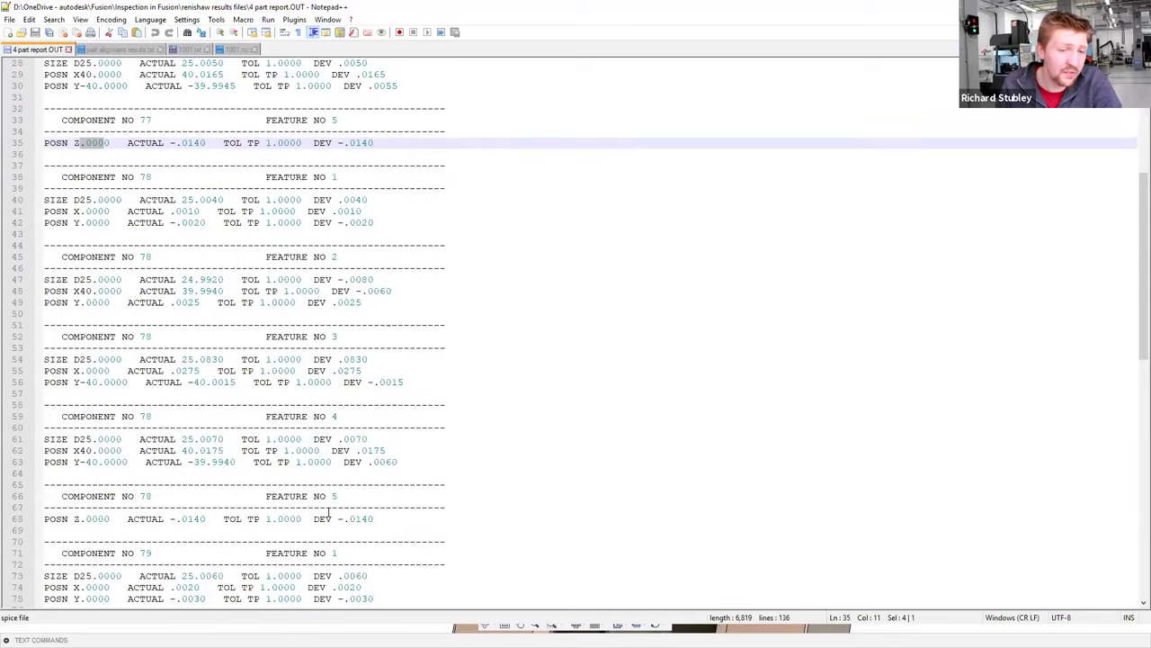
scroll(273, 483, "down", 2)
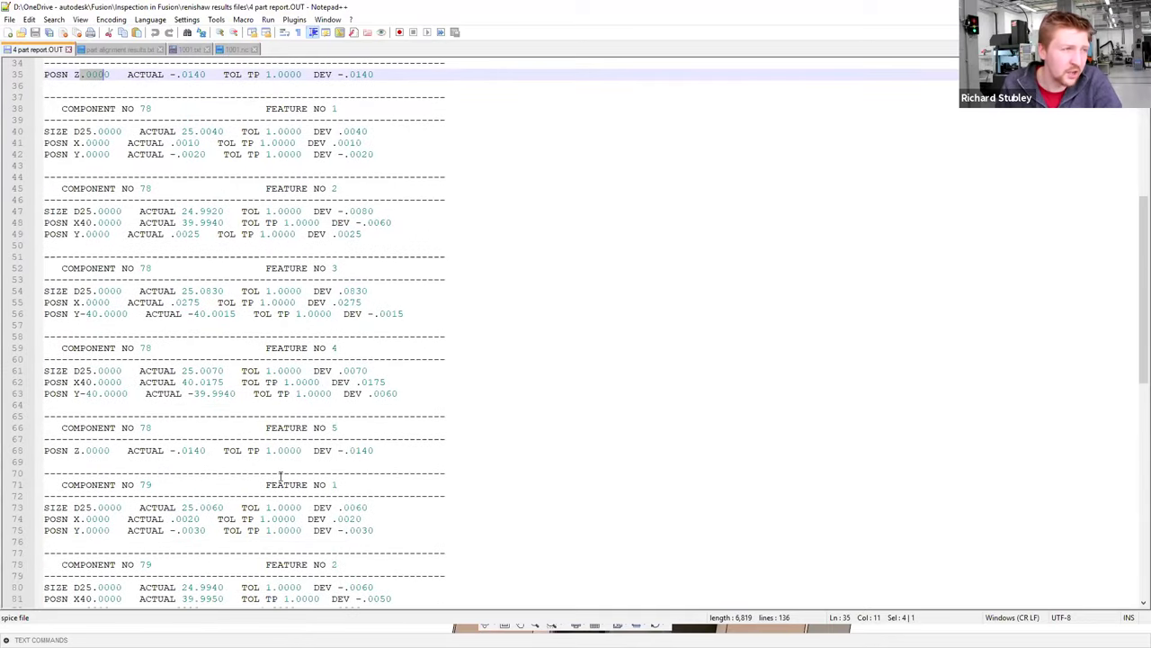
key("alt+Tab")
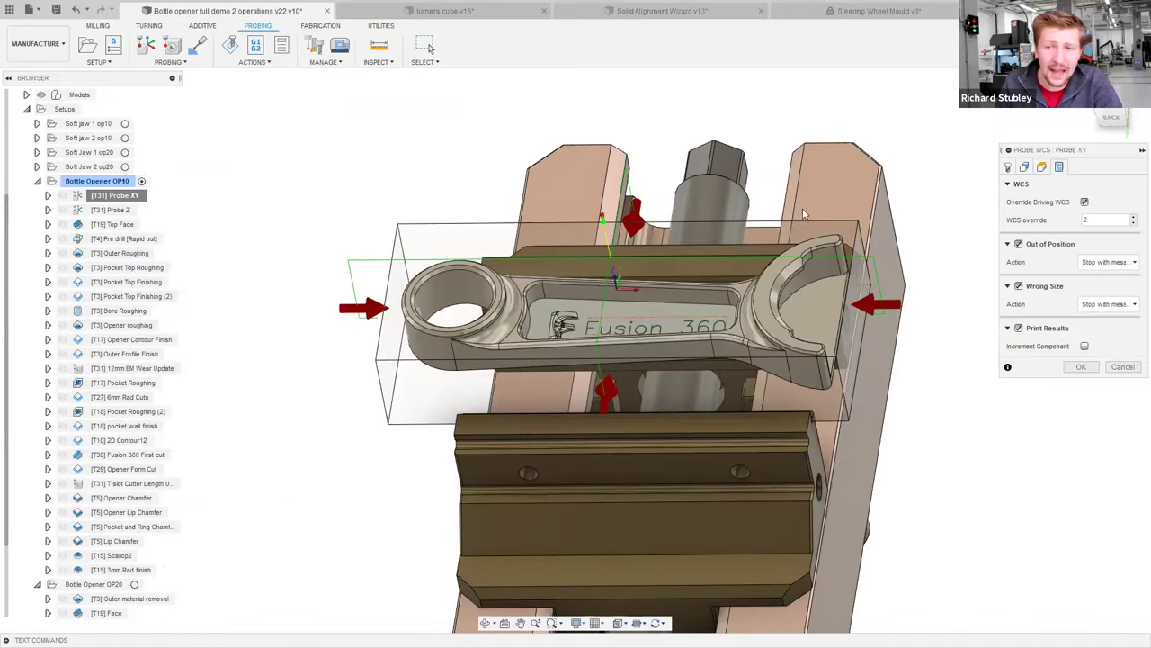
Look again at the beginning of the 4 part report in Notepad++ and go back to the Probe XY settings in Fusion 360.
mouse_move(1084, 352)
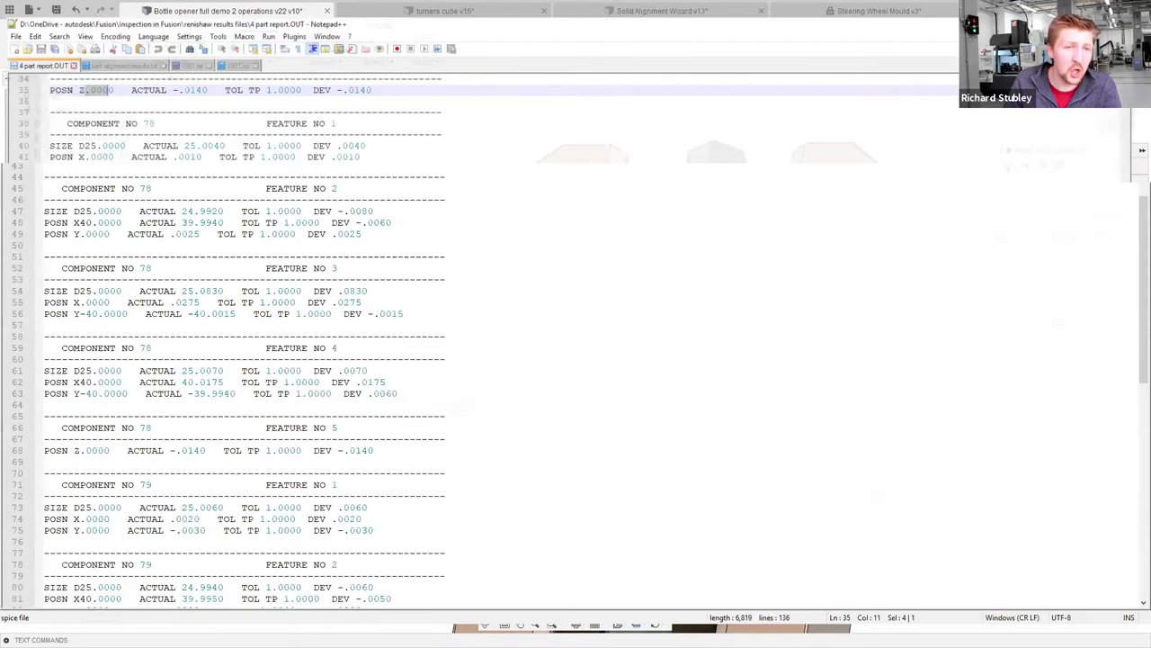
scroll(188, 167, "up", 10)
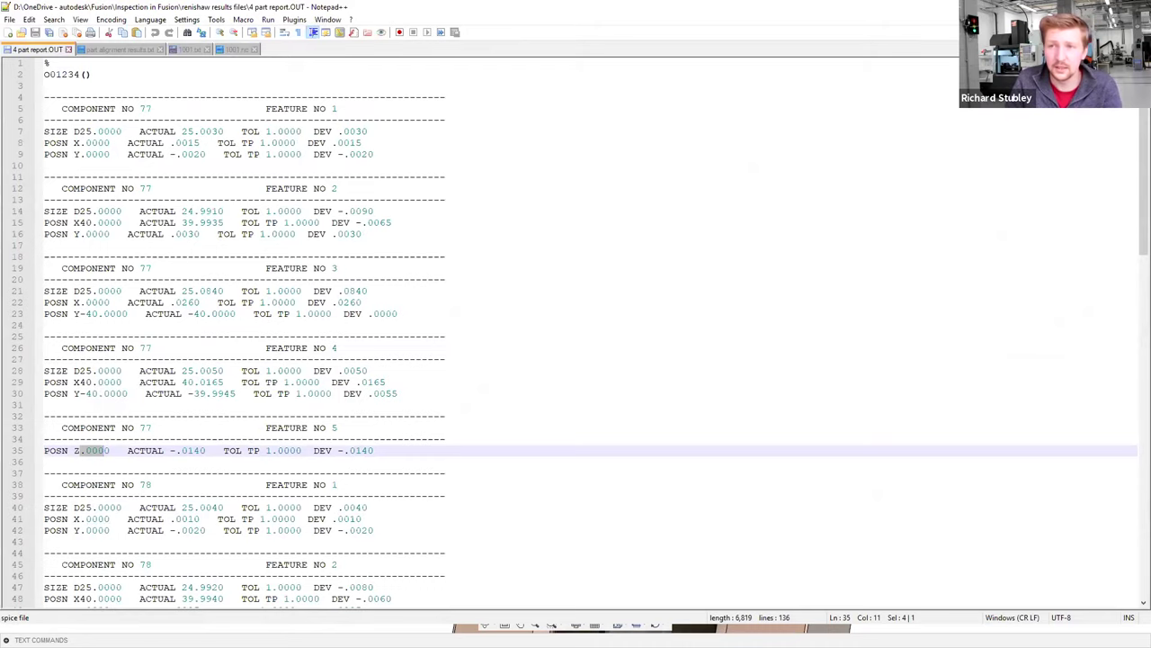
key("alt+Tab")
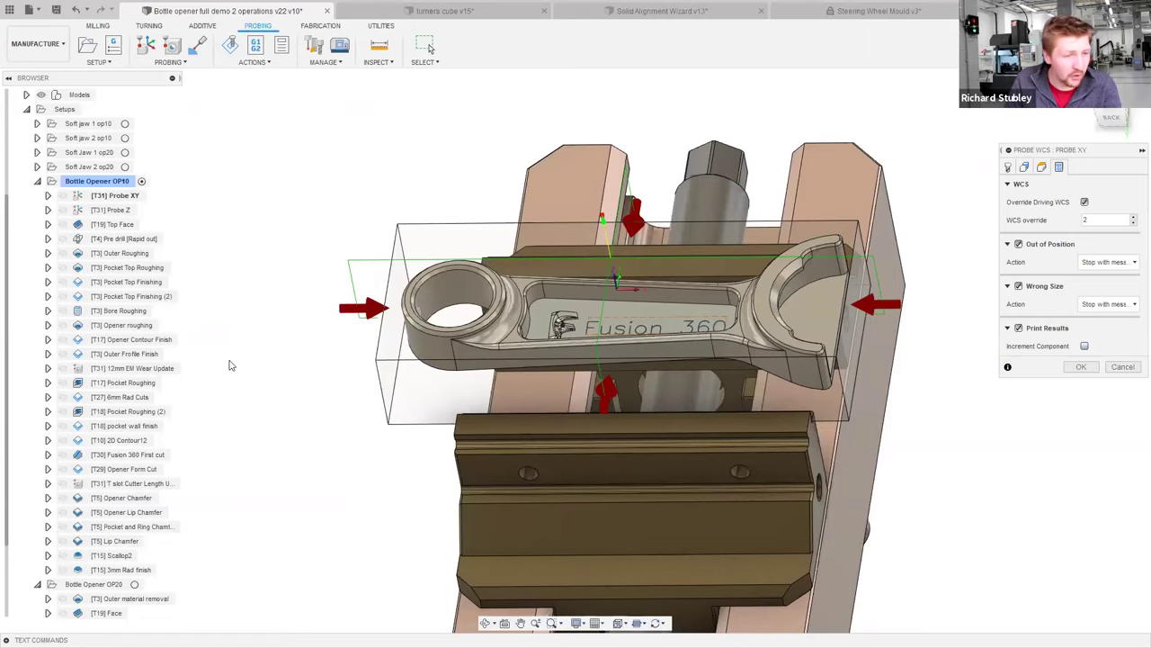